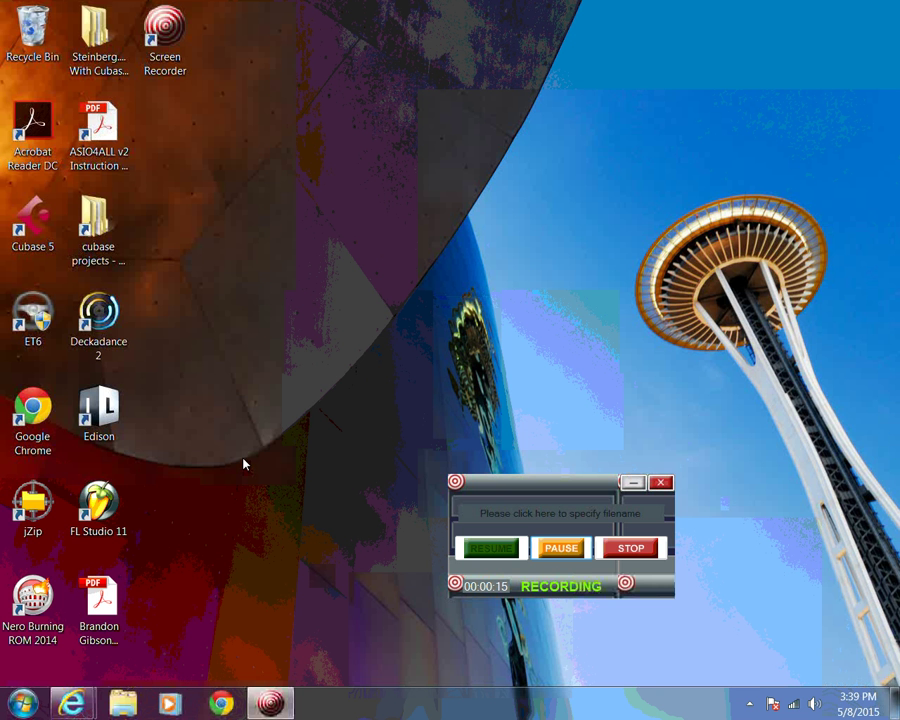
# Launch FL Studio 11 and open the recent project video.flp
pyautogui.click(114, 506)
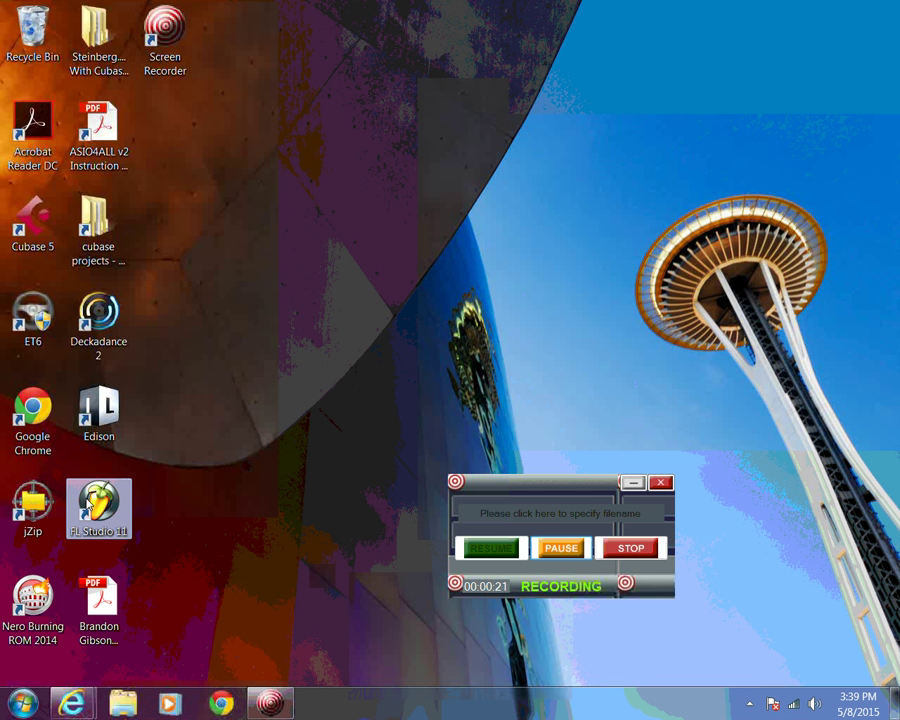
pyautogui.doubleClick(100, 505)
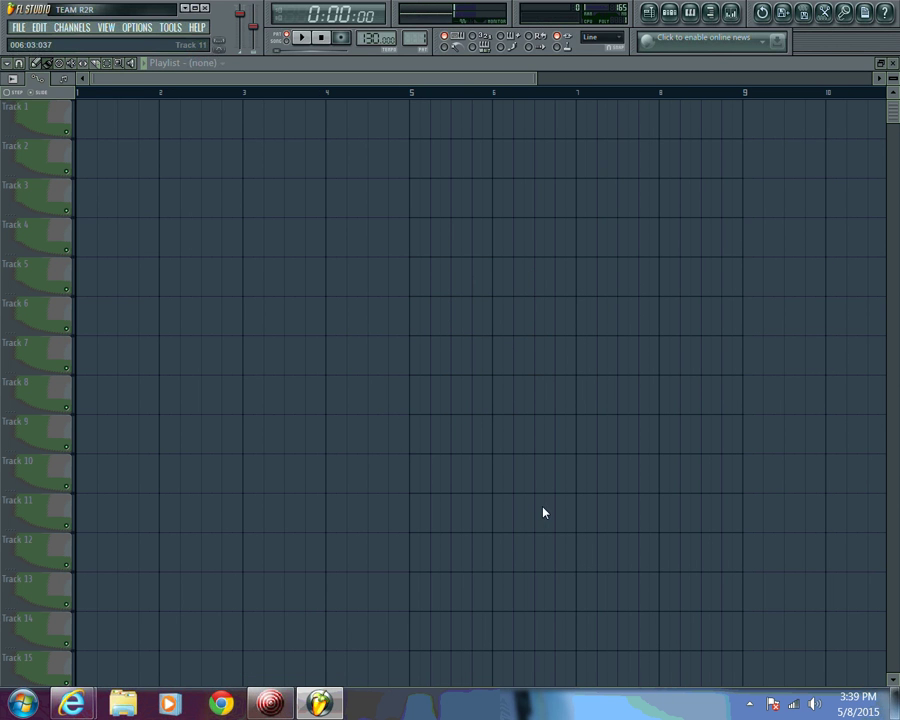
pyautogui.click(17, 28)
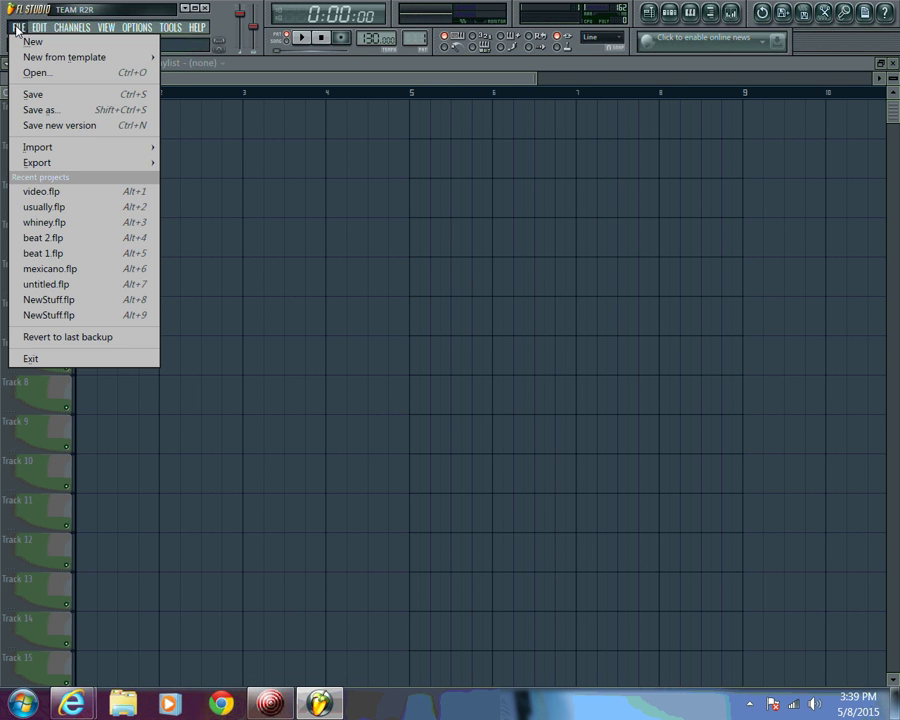
pyautogui.click(33, 200)
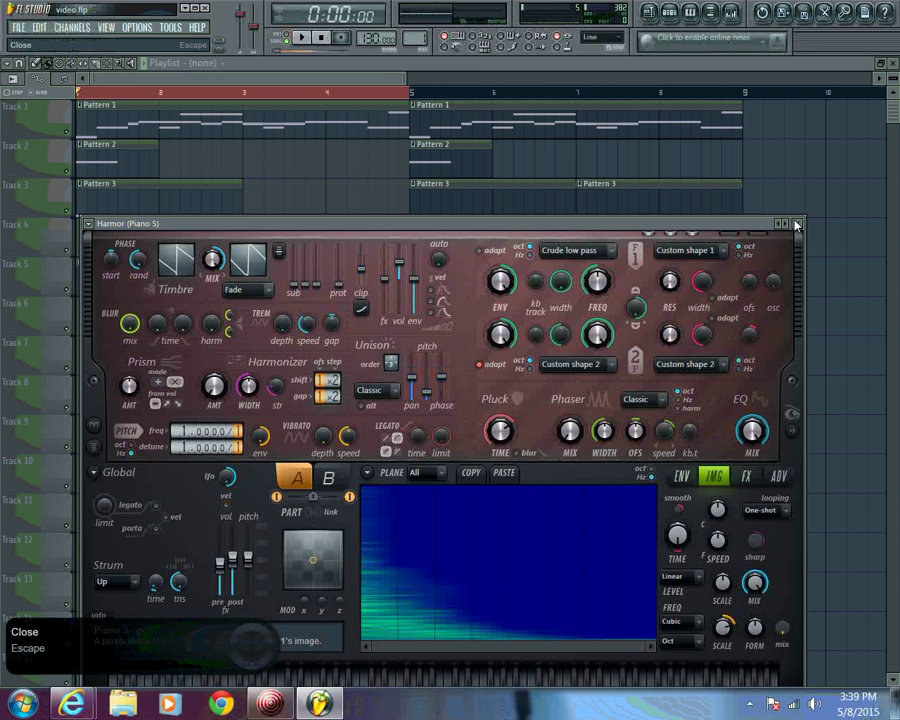
# Close the Harmor and step sequencer windows, and delete every pattern clip from the playlist
pyautogui.click(797, 226)
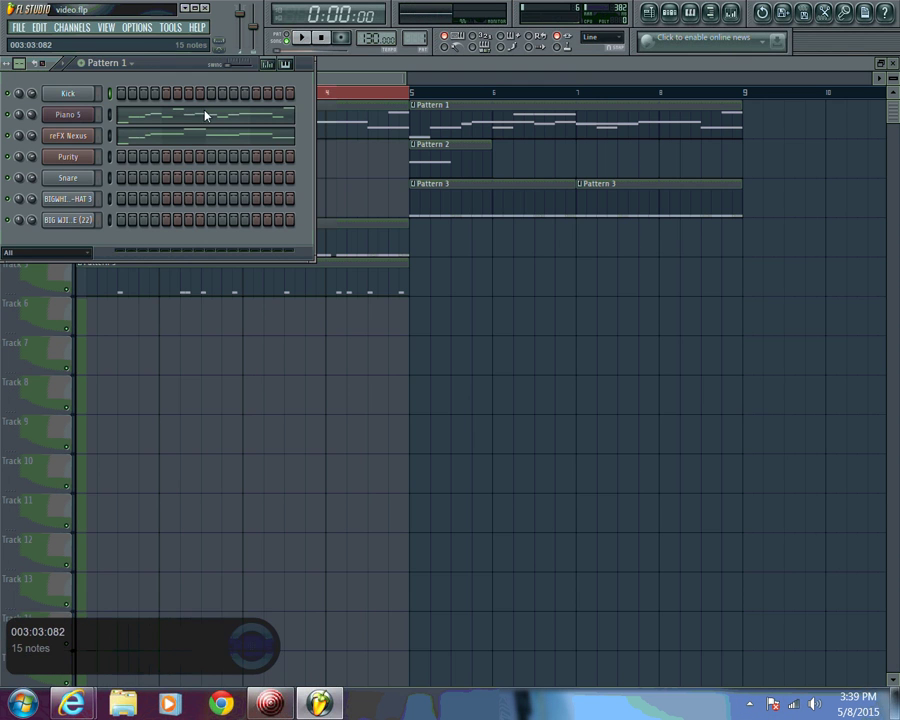
pyautogui.click(362, 82)
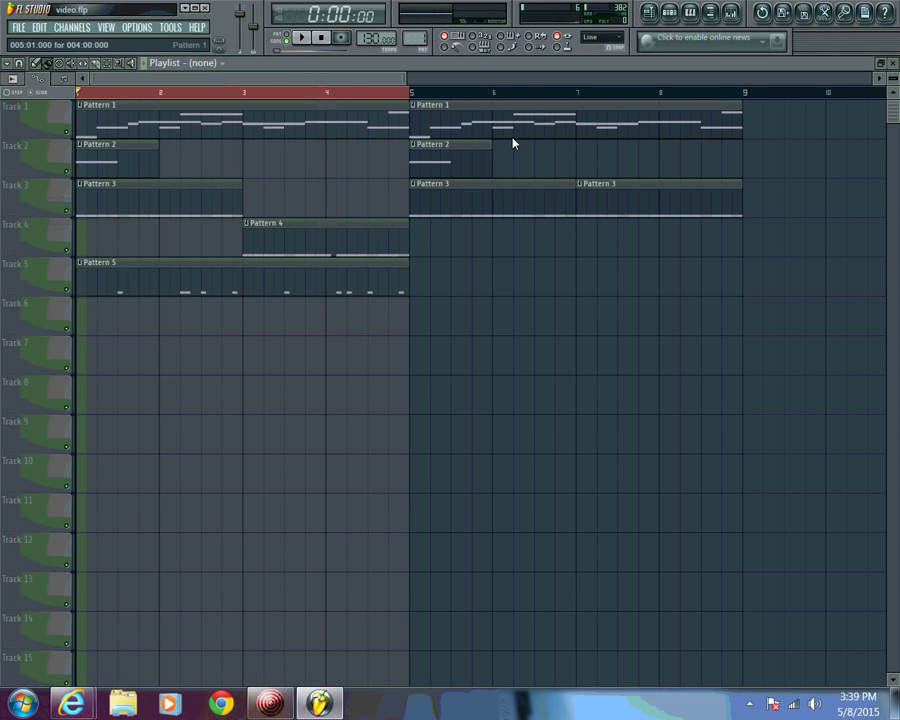
pyautogui.rightClick(472, 127)
pyautogui.rightClick(472, 145)
pyautogui.rightClick(130, 165)
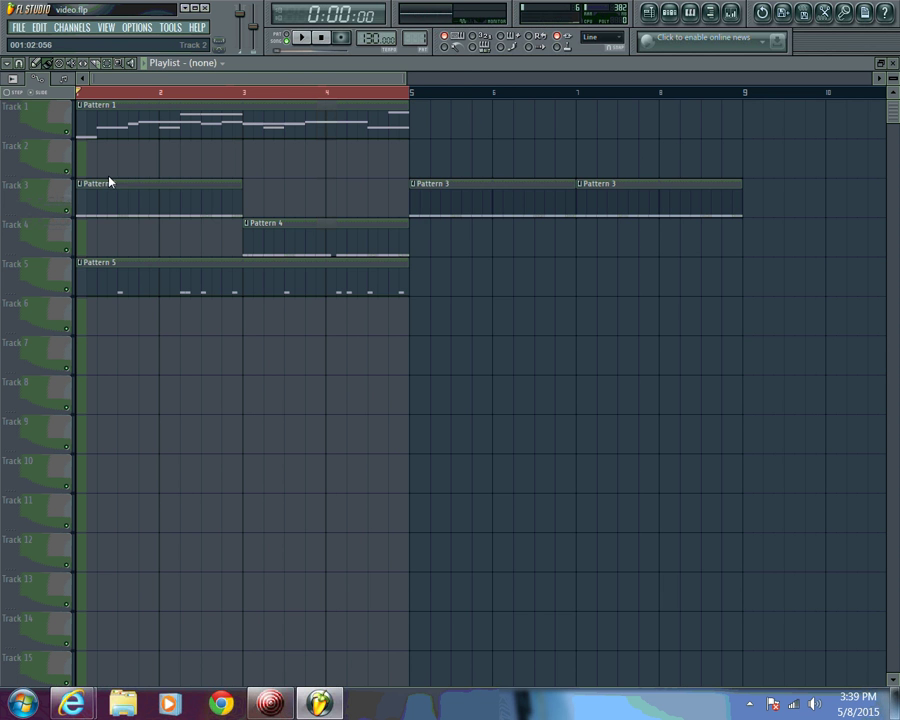
pyautogui.rightClick(110, 182)
pyautogui.rightClick(533, 201)
pyautogui.rightClick(300, 240)
pyautogui.rightClick(185, 290)
pyautogui.rightClick(632, 208)
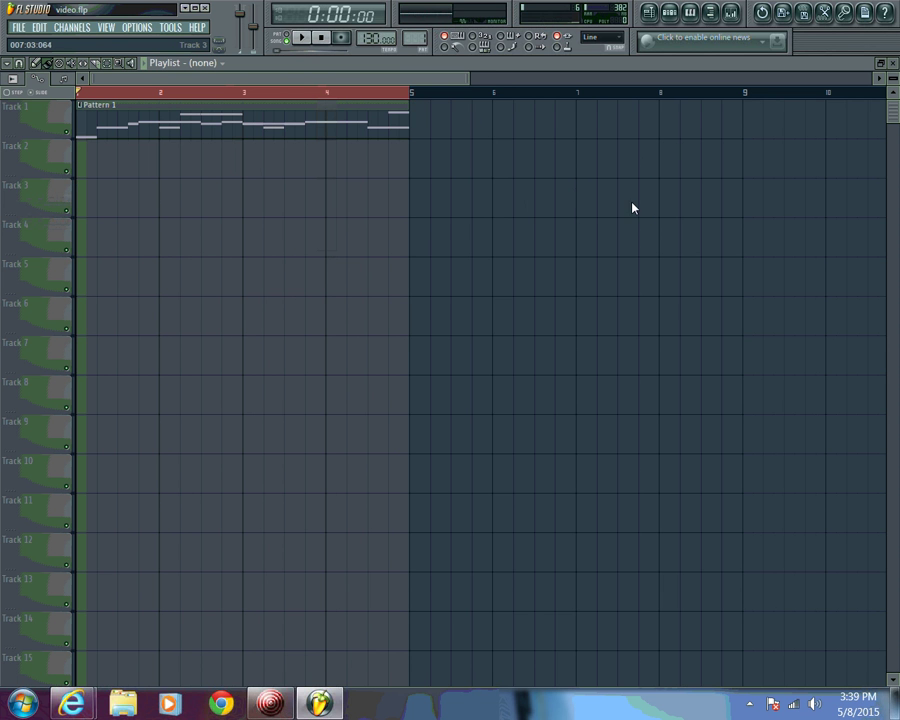
pyautogui.rightClick(106, 138)
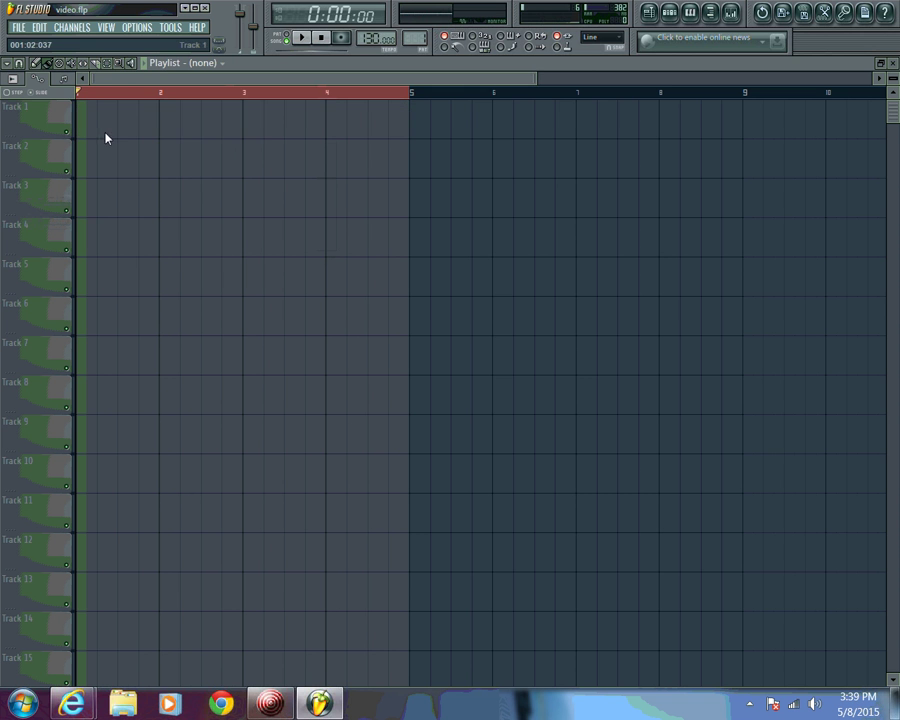
# Open the reFX Nexus channel's instrument and look through the Trapademicz presets around SY - Pour It
pyautogui.click(668, 14)
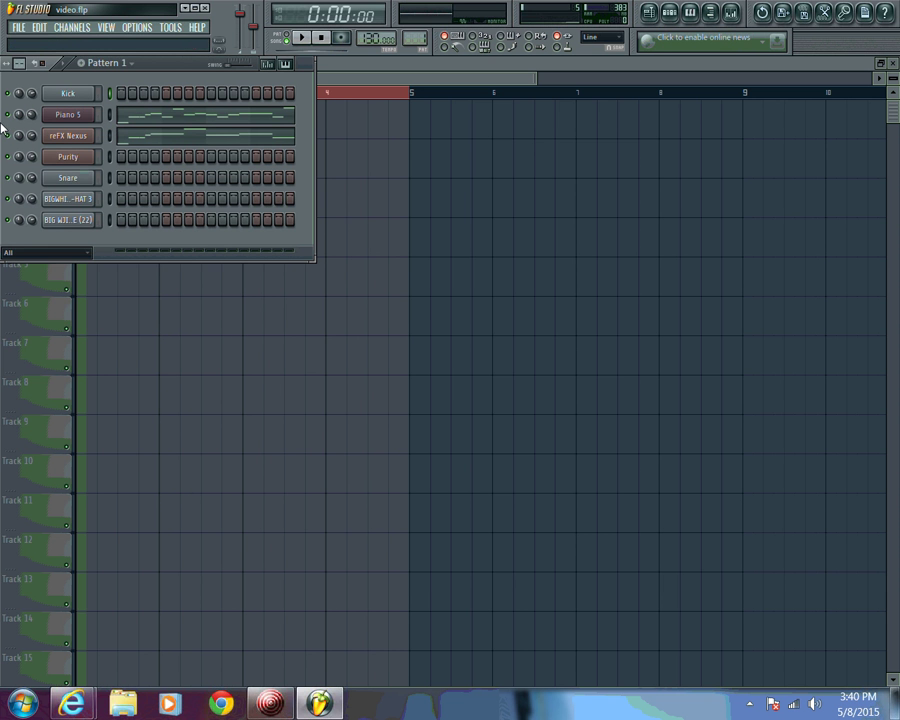
pyautogui.click(55, 135)
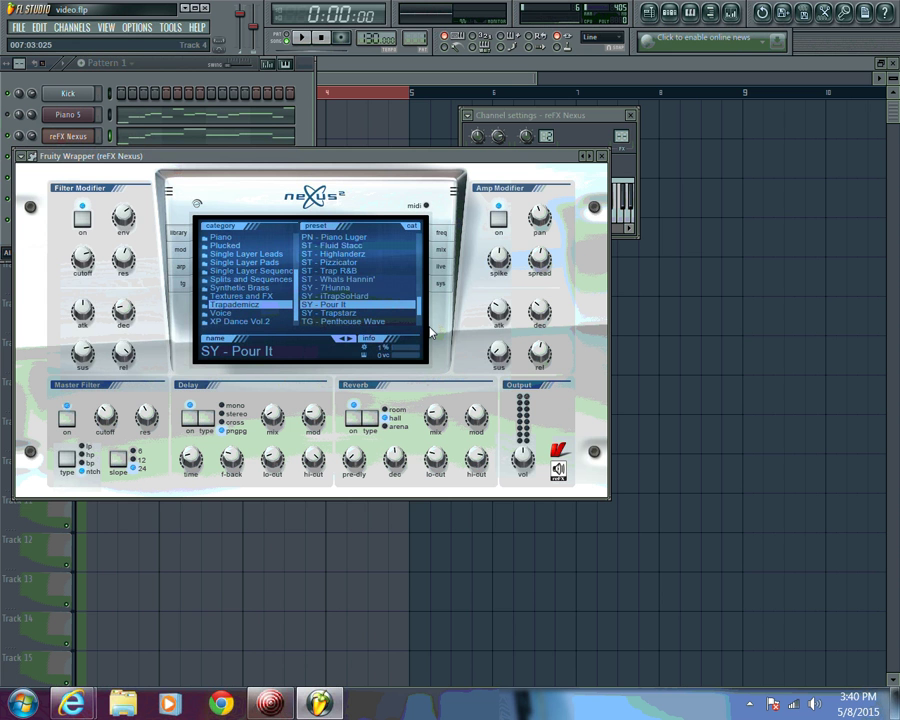
pyautogui.moveTo(422, 311); pyautogui.dragTo(423, 316)
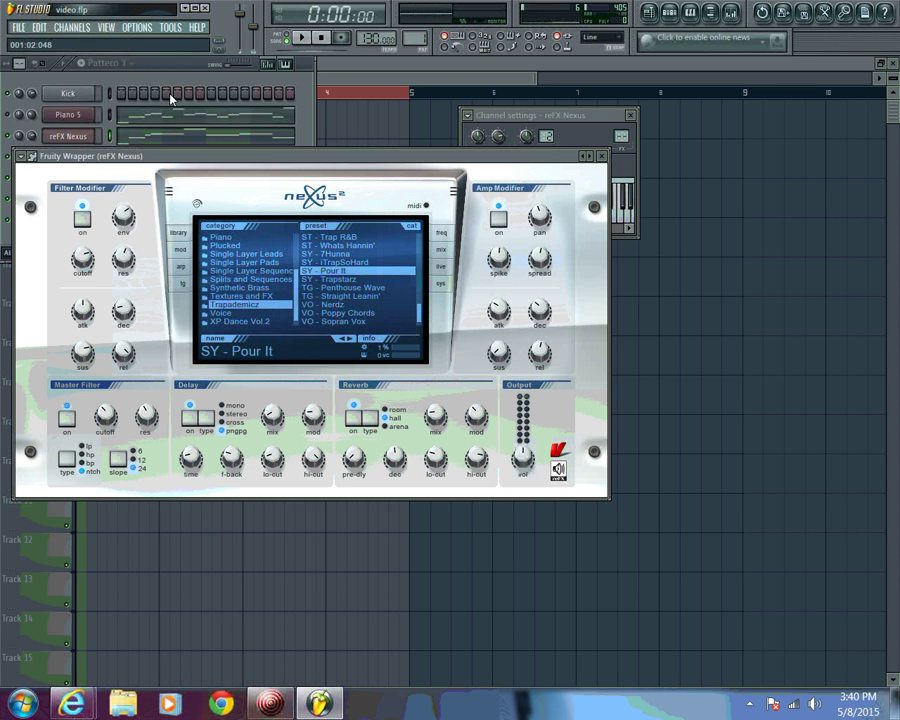
# Play back Pattern 1 in pattern mode, moving the Nexus window clear of the step sequencer
pyautogui.click(301, 37)
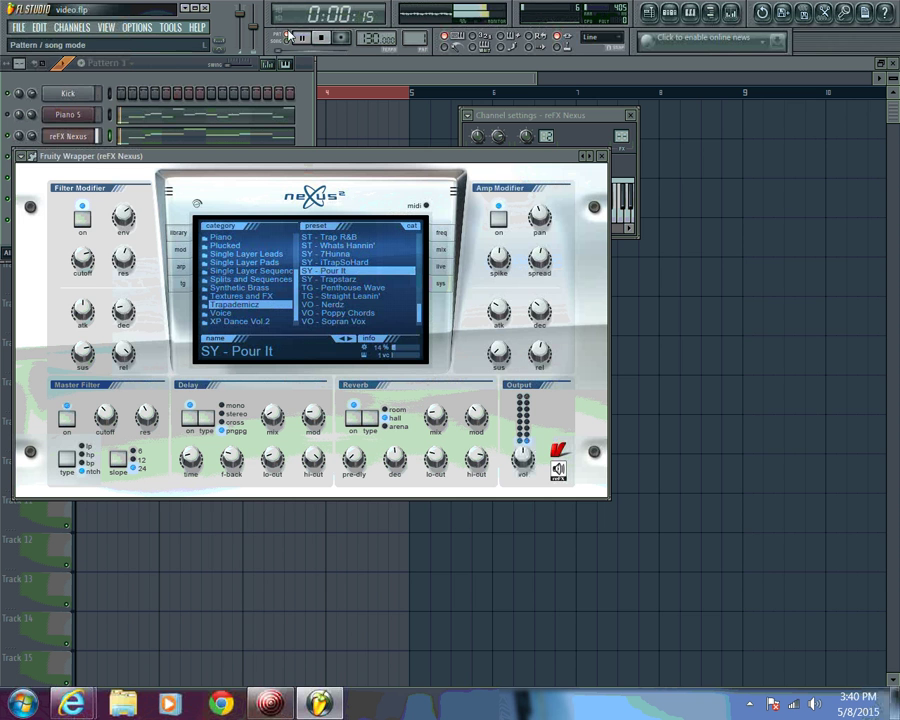
pyautogui.moveTo(383, 163); pyautogui.dragTo(485, 376)
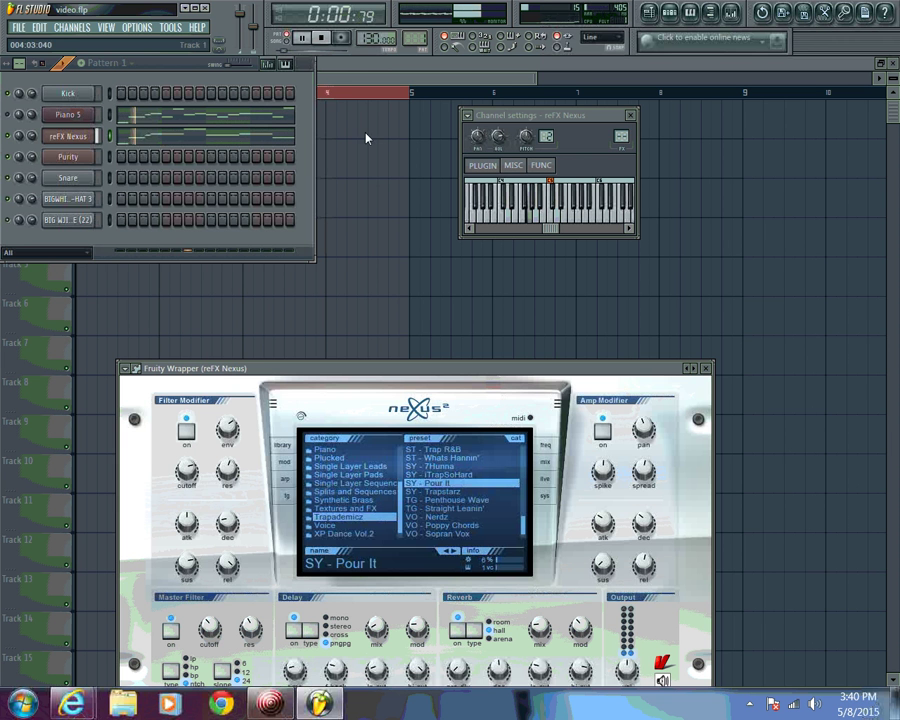
pyautogui.click(322, 38)
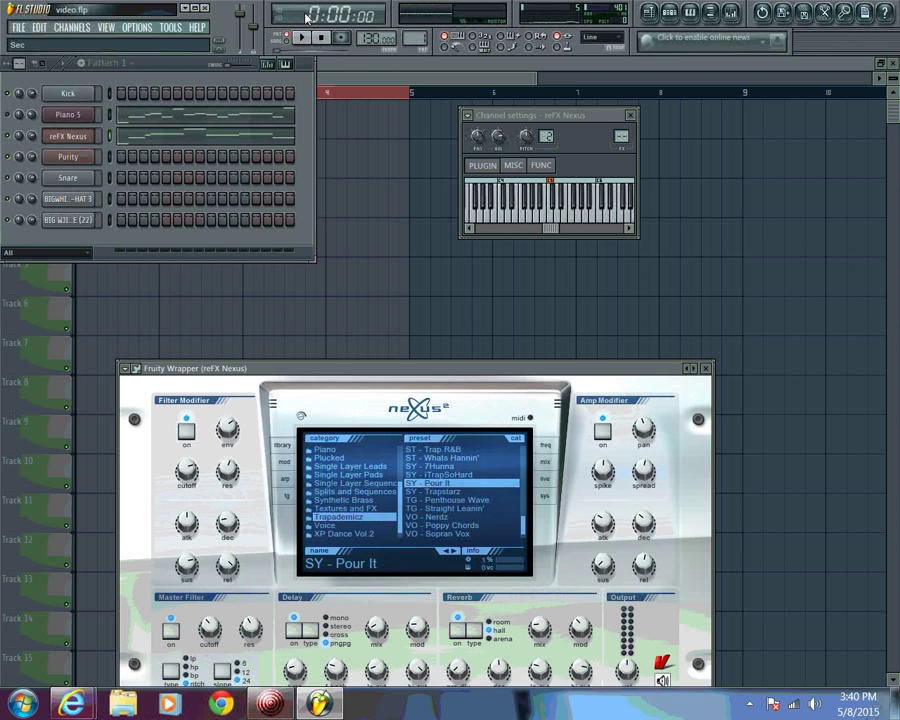
# Place a Pattern 1 clip on Track 1 of the playlist, starting at bar 1
pyautogui.click(357, 75)
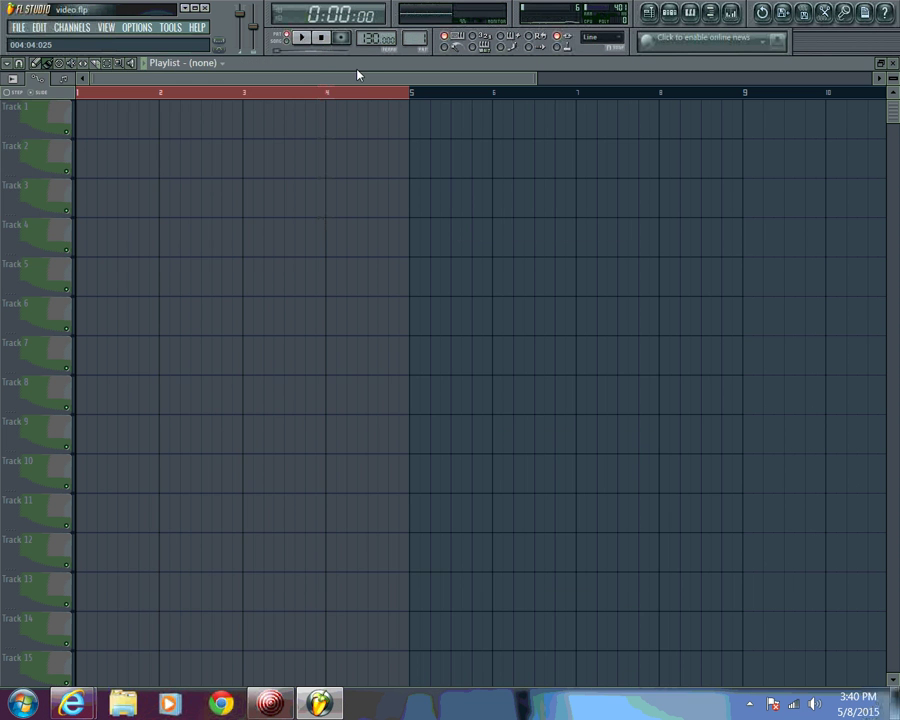
pyautogui.click(86, 112)
pyautogui.click(117, 127)
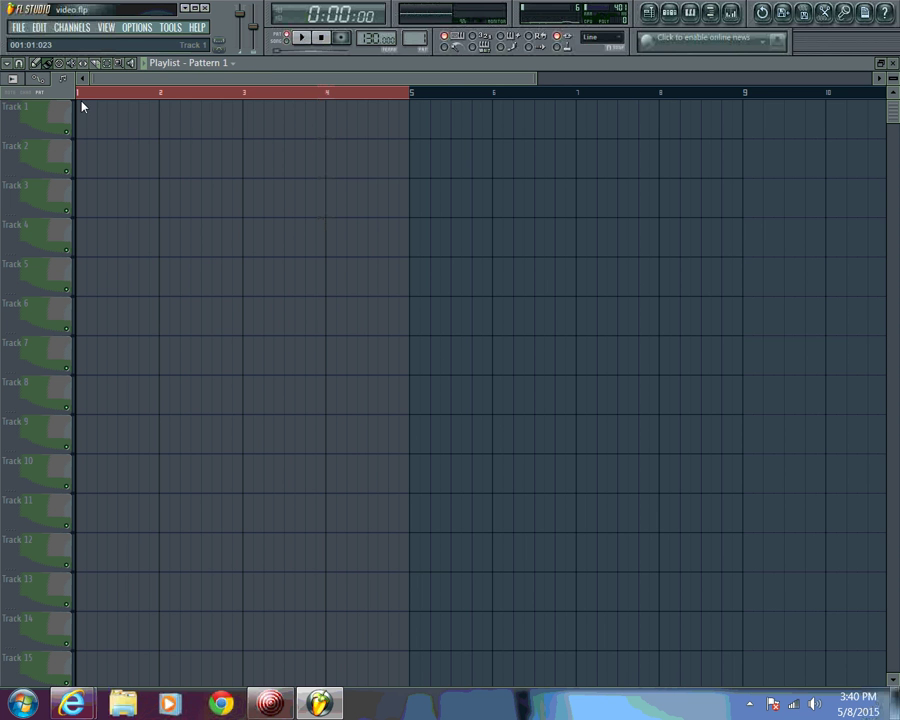
pyautogui.click(81, 106)
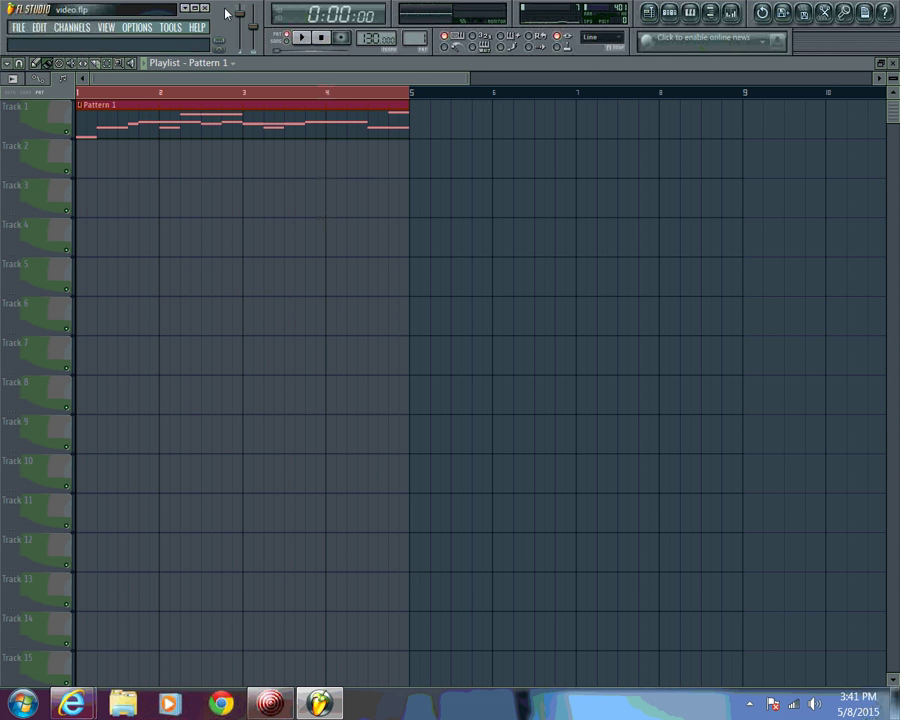
# Switch to song mode, place a Pattern 2 clip on Track 2 at bar 1 and audition the arrangement
pyautogui.click(280, 40)
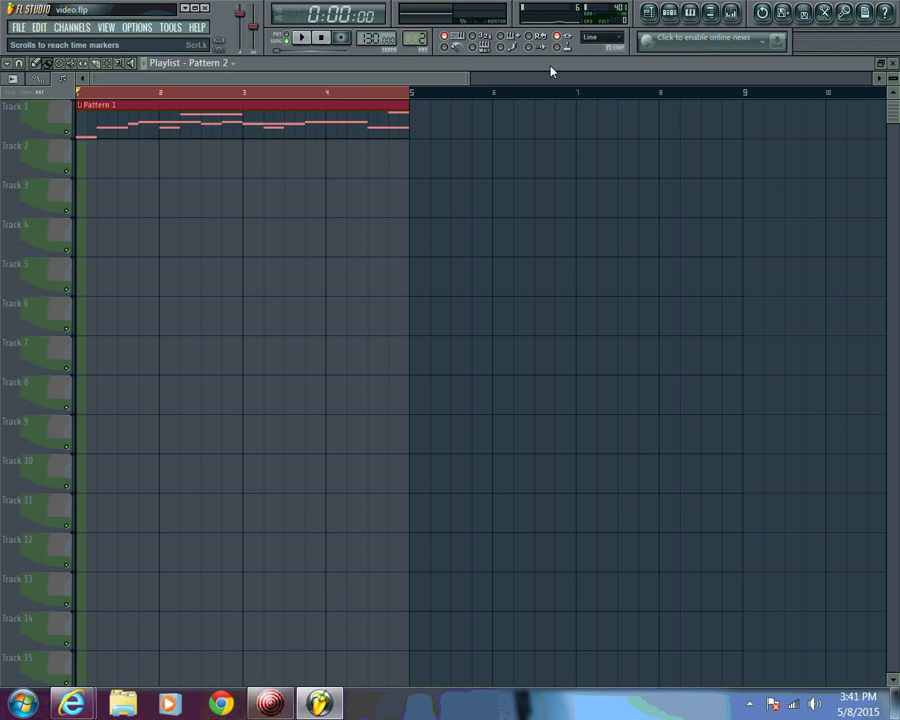
pyautogui.click(83, 156)
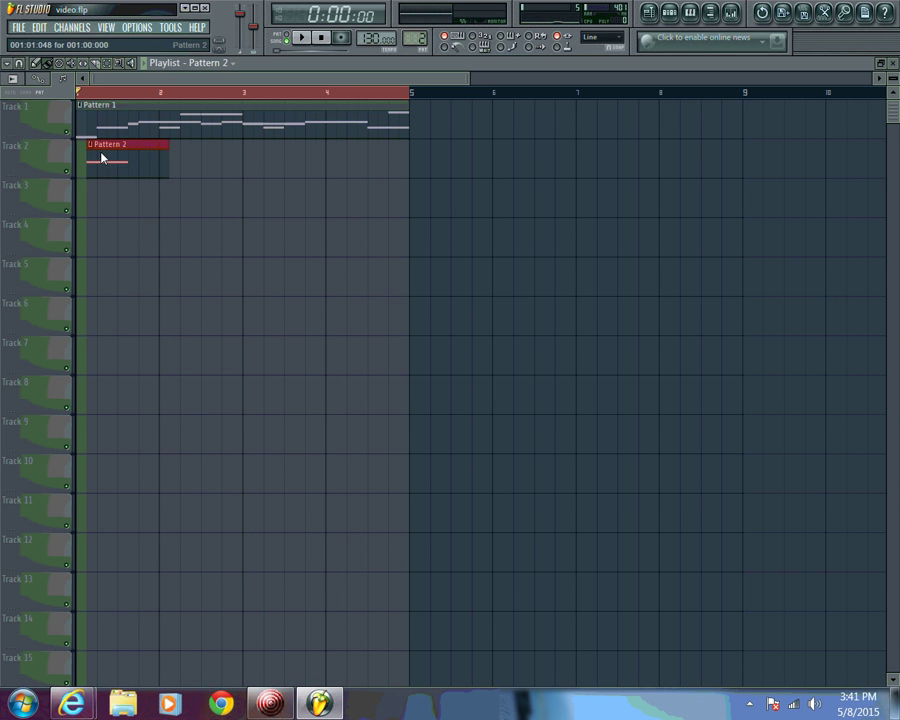
pyautogui.click(309, 41)
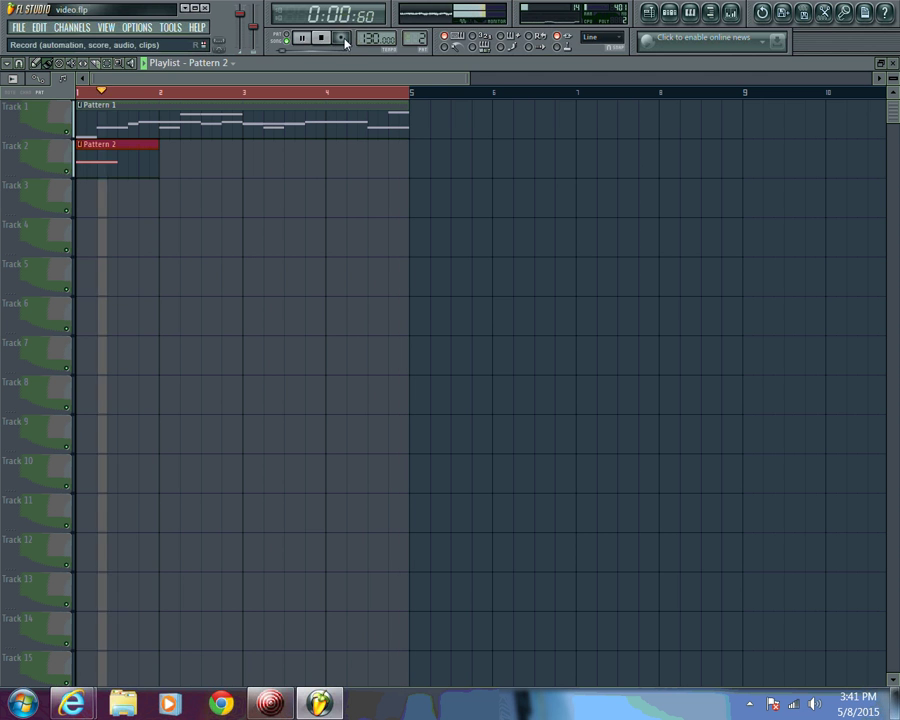
pyautogui.press('space')
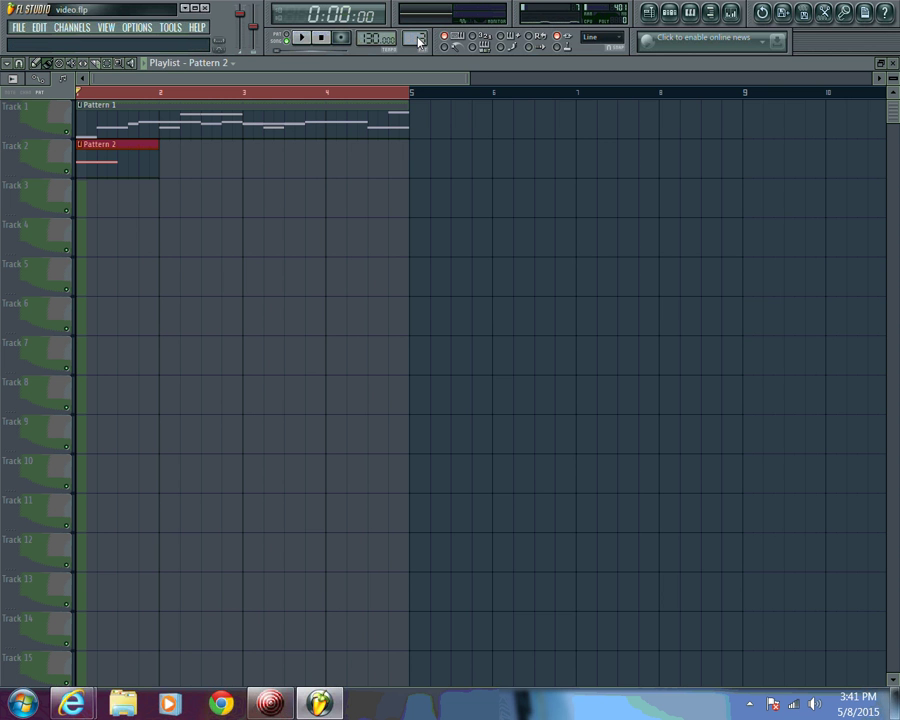
# Place Pattern 3 clips on Track 3 at bars 1 and 3, and play the arrangement
pyautogui.scroll(1, 418, 43)
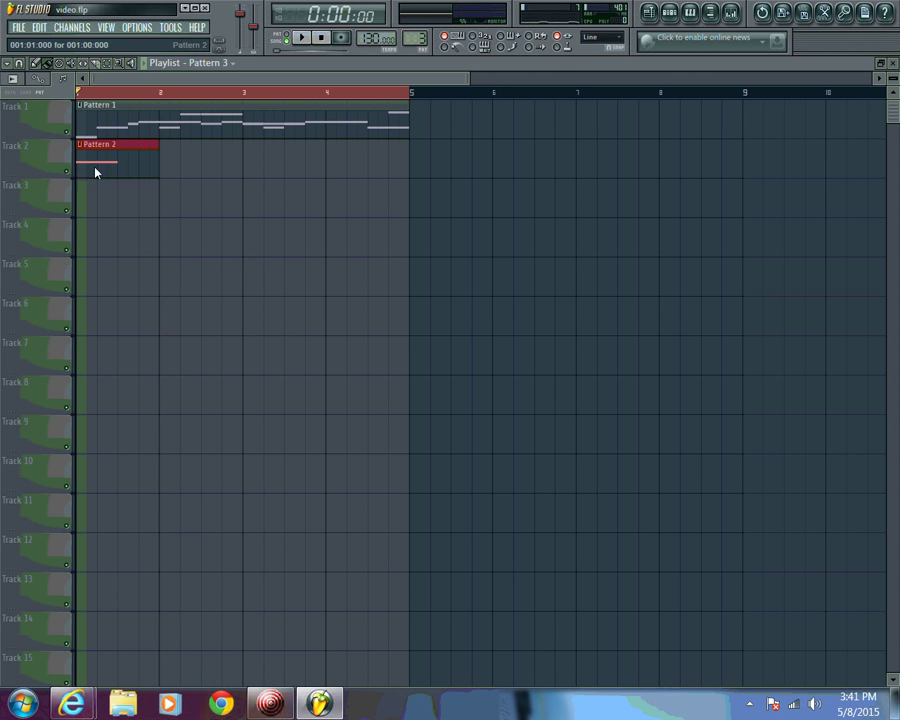
pyautogui.click(82, 194)
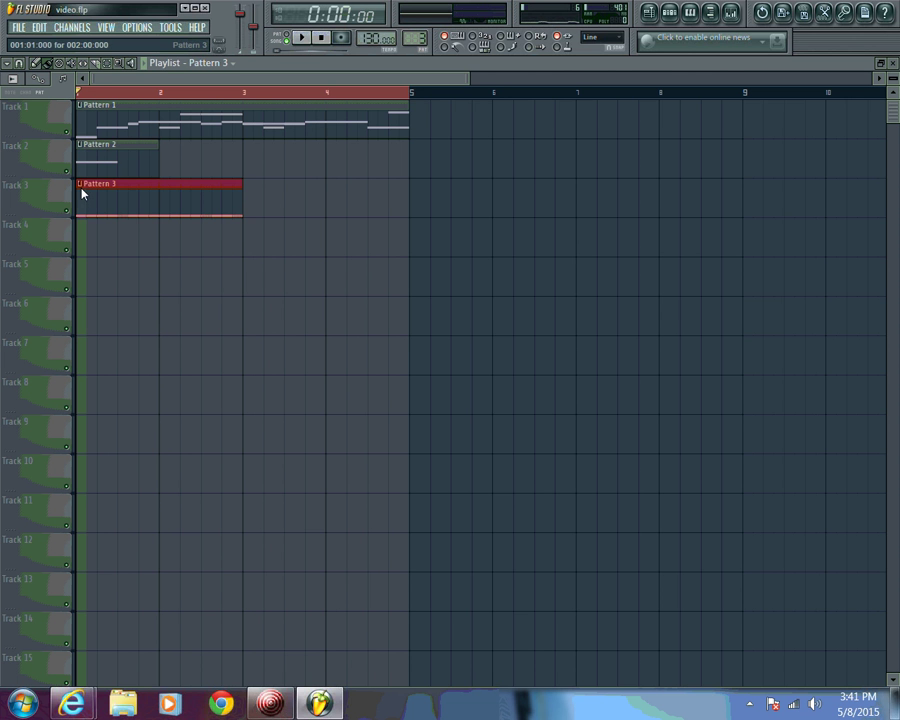
pyautogui.click(246, 187)
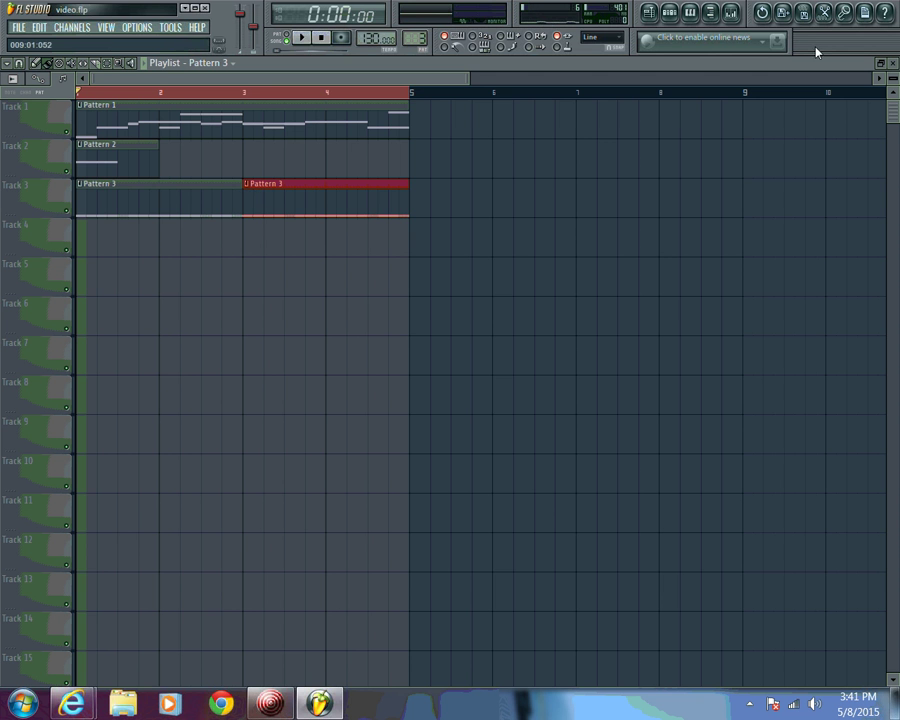
pyautogui.click(304, 37)
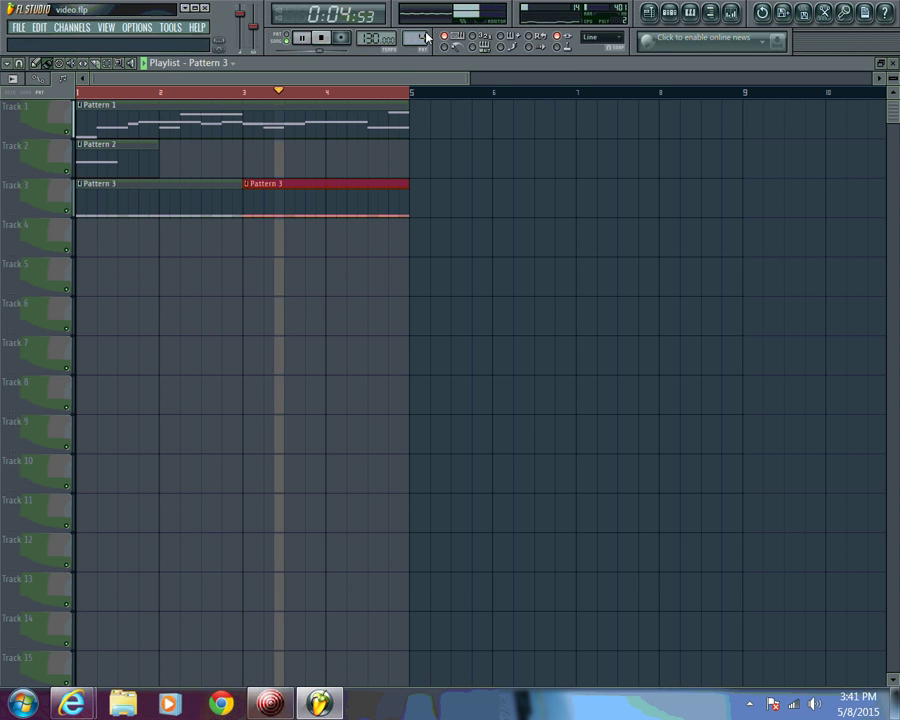
# Place a Pattern 4 clip on Track 4 at bar 3, replacing the second Pattern 3 clip, and stop playback
pyautogui.scroll(1, 425, 37)
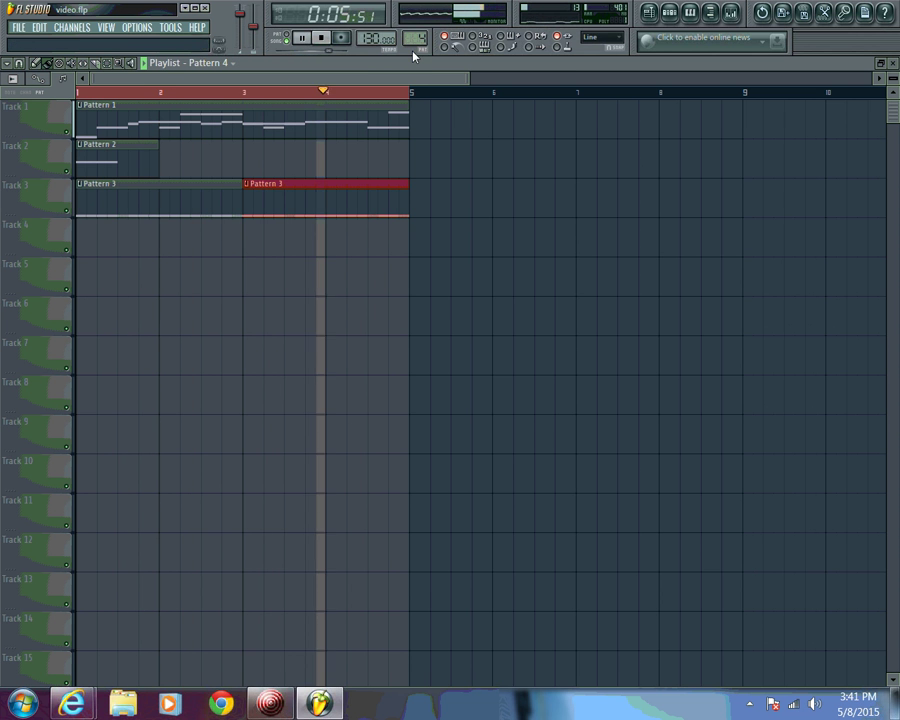
pyautogui.click(250, 225)
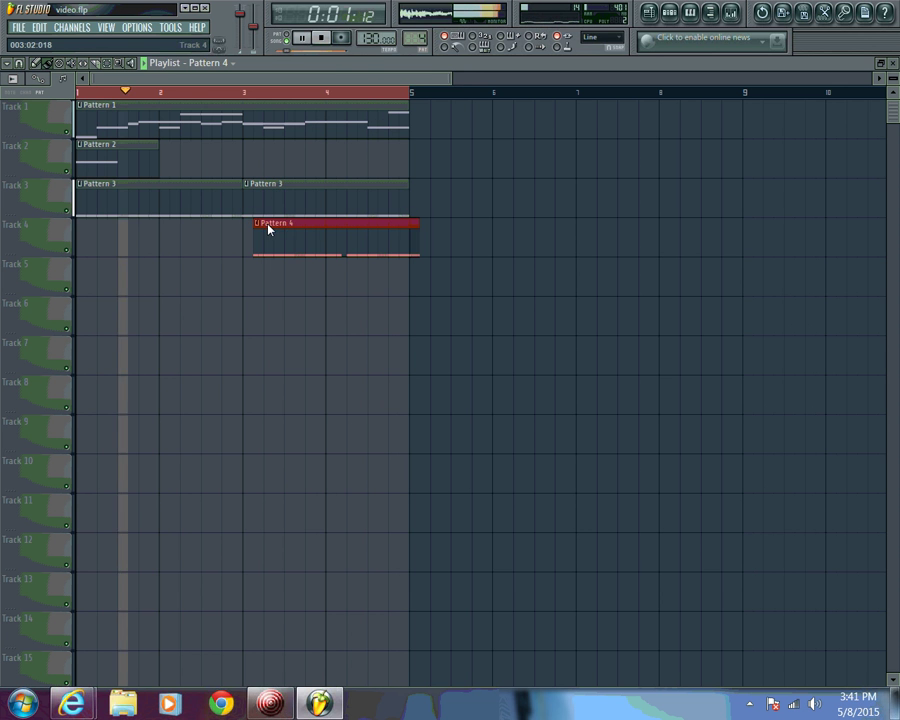
pyautogui.moveTo(268, 229); pyautogui.dragTo(261, 227)
pyautogui.rightClick(281, 198)
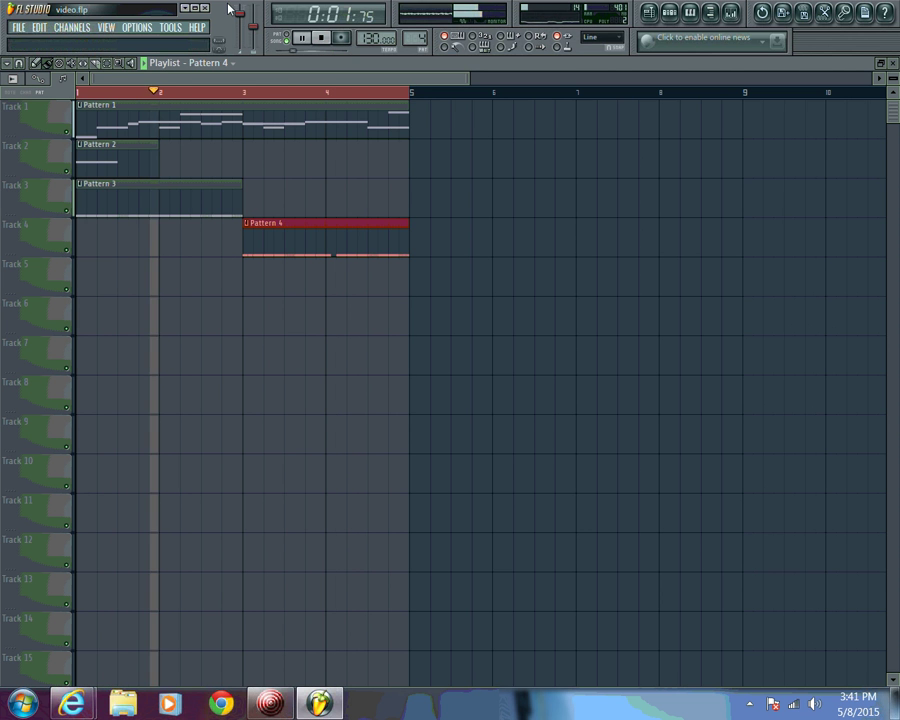
pyautogui.press('space')
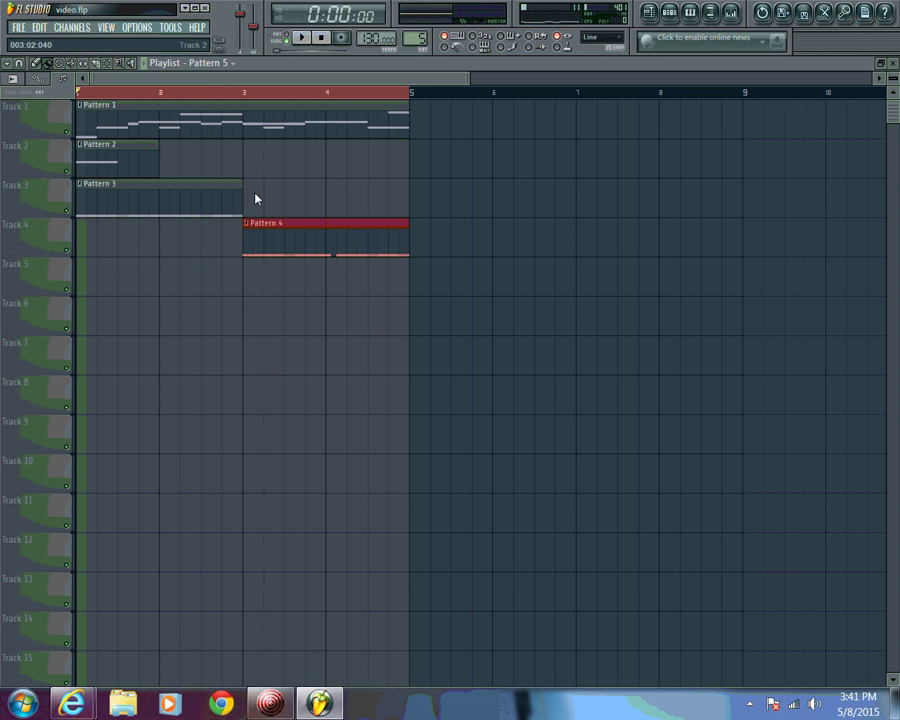
# Place a Pattern 5 clip on Track 5 at bar 1 and audition the arrangement
pyautogui.click(78, 268)
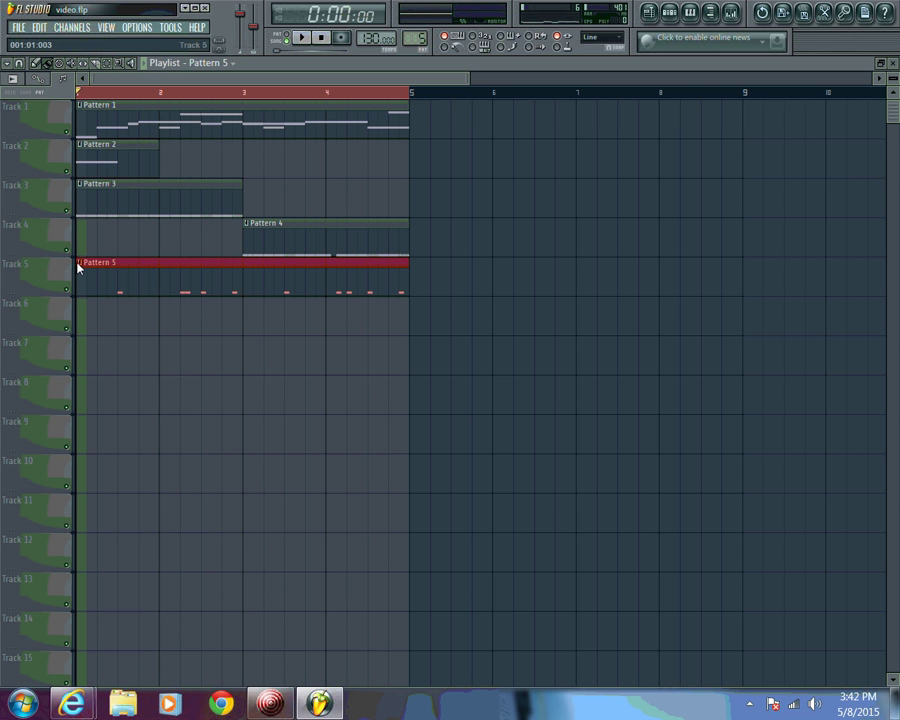
pyautogui.click(309, 45)
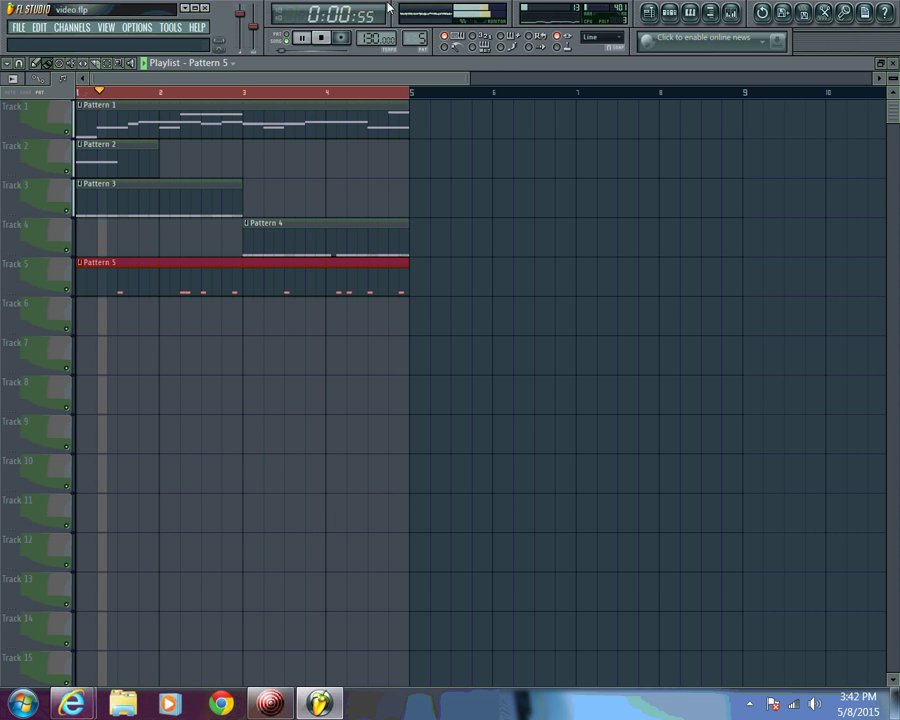
pyautogui.click(321, 38)
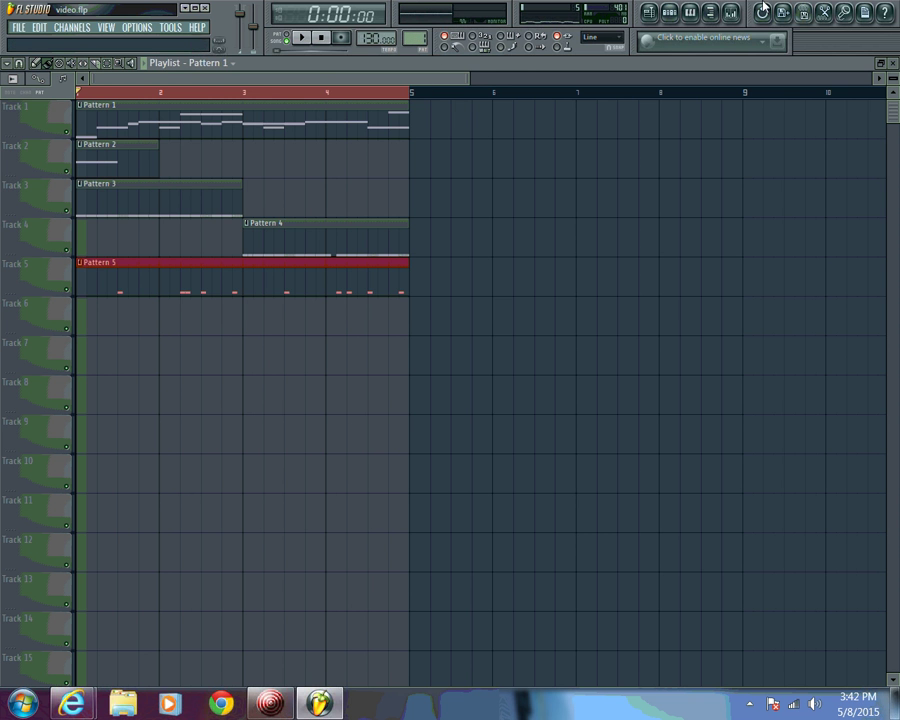
# Open the Piano 5 channel's Harmor instrument from the Pattern 1 step sequencer
pyautogui.click(669, 12)
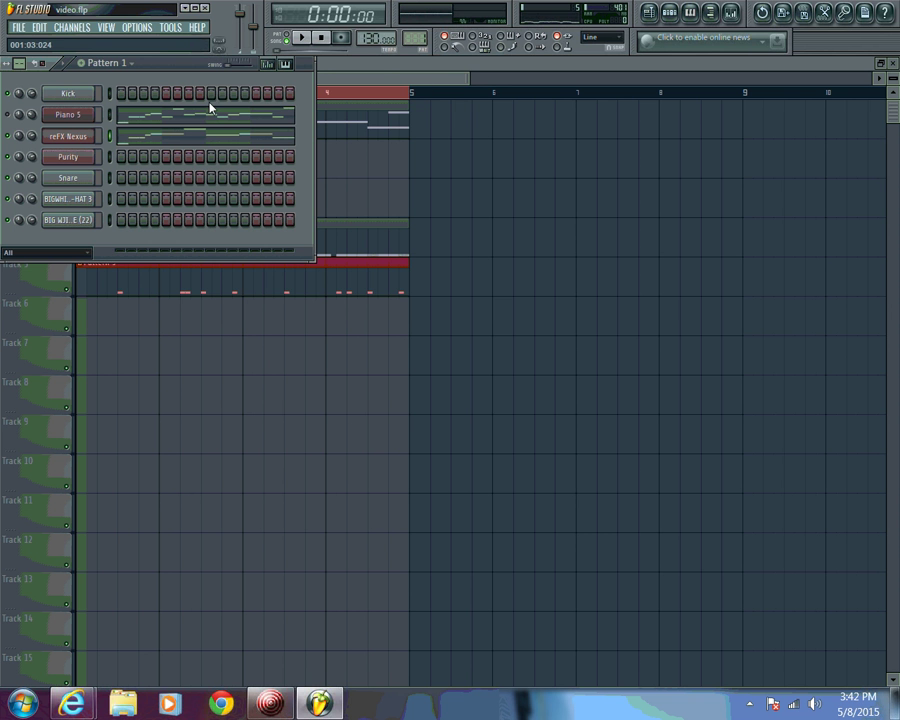
pyautogui.click(52, 117)
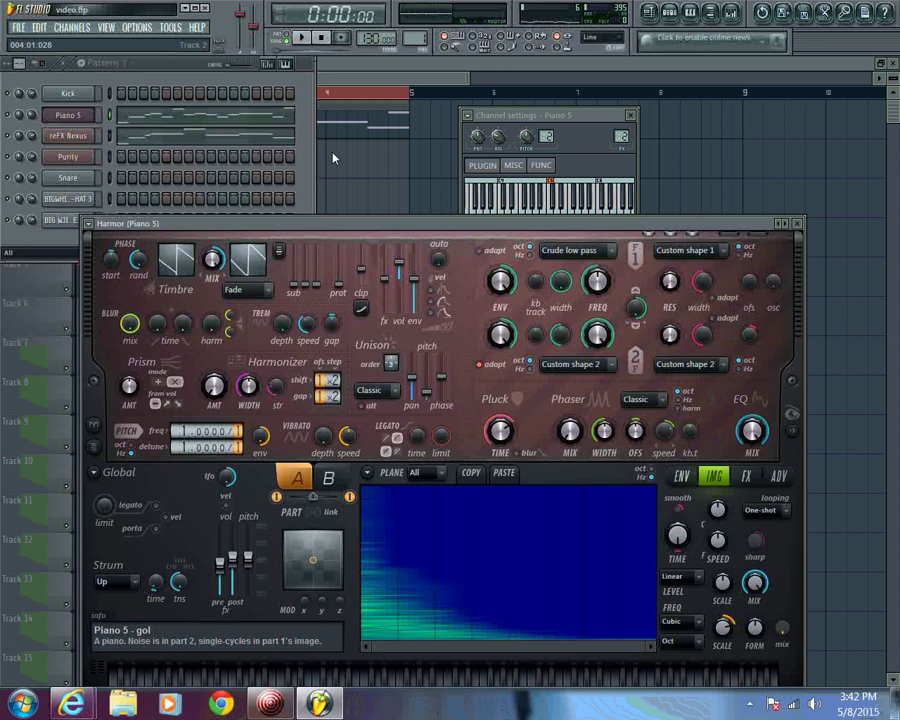
# Play Pattern 1 and open the piano roll of the Piano 5 channel
pyautogui.click(300, 38)
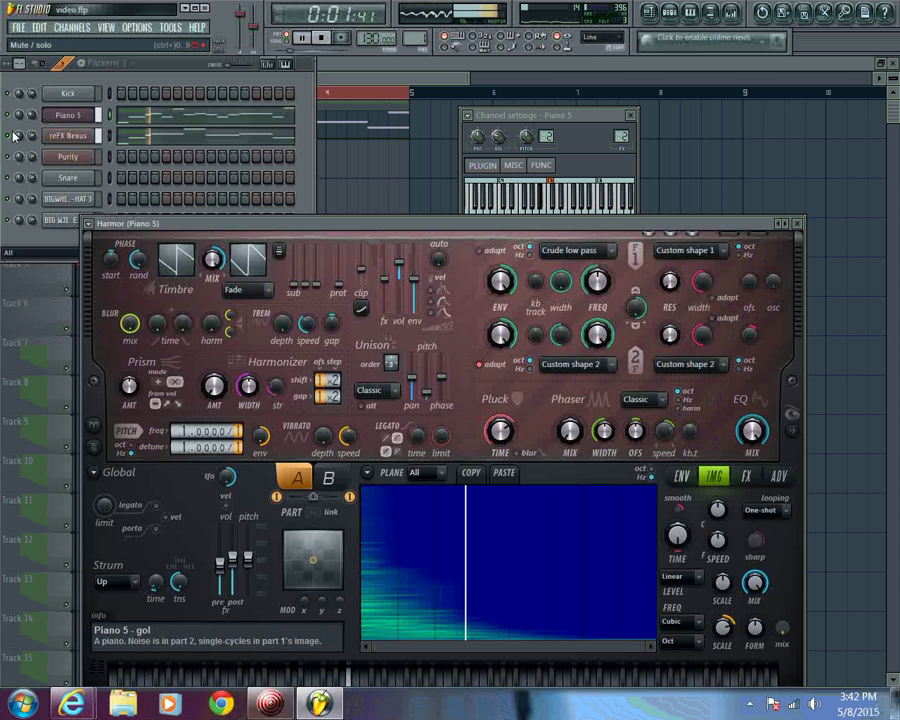
pyautogui.click(226, 107)
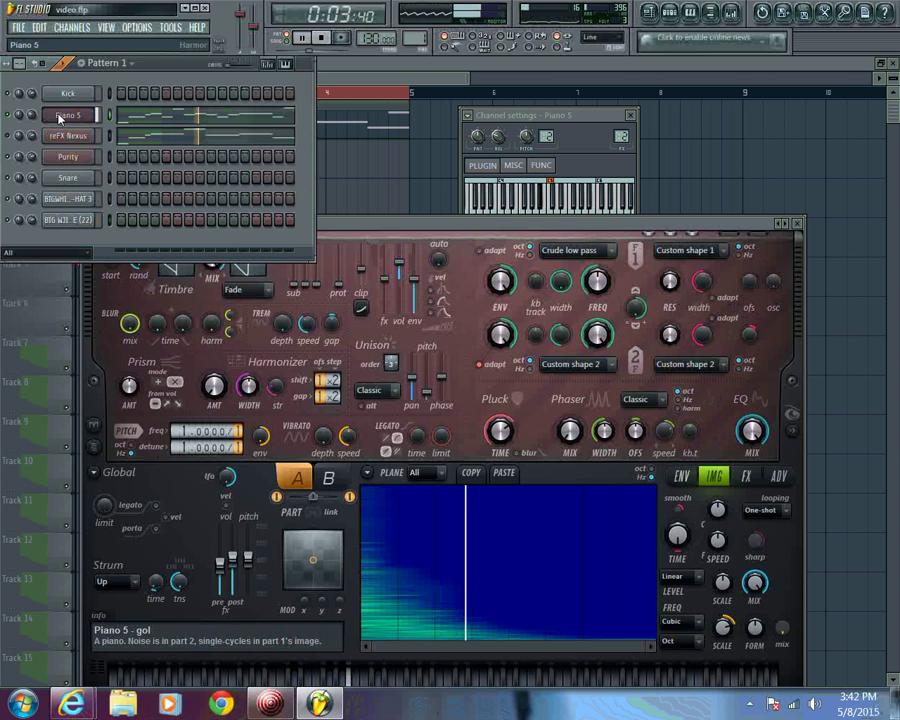
pyautogui.rightClick(95, 112)
pyautogui.click(124, 118)
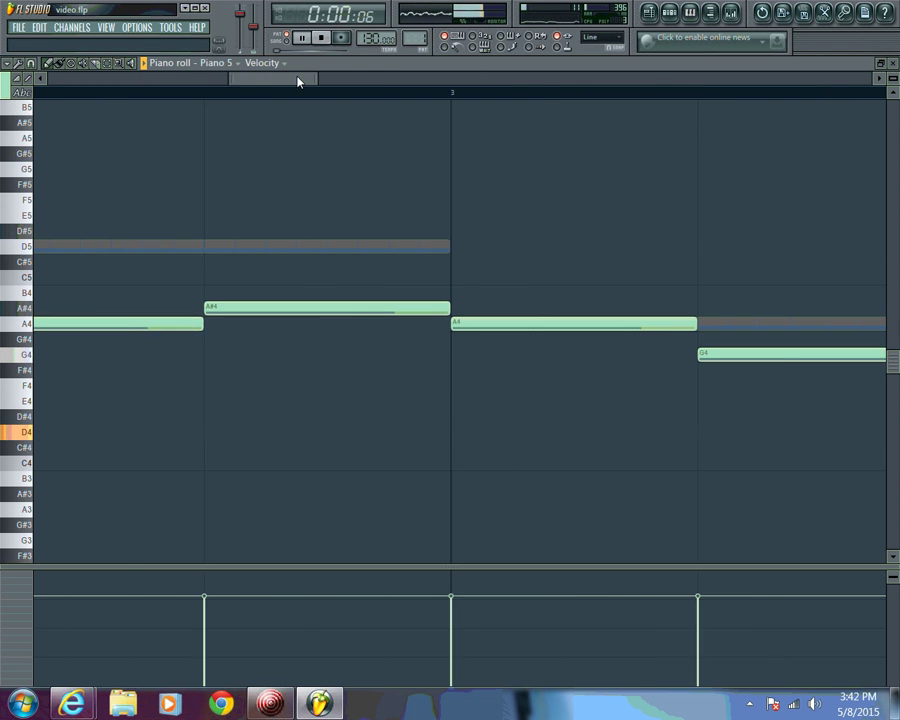
# Examine the Piano 5 melody notes from bar 2 to the end of bar 4 during playback
pyautogui.click(117, 66)
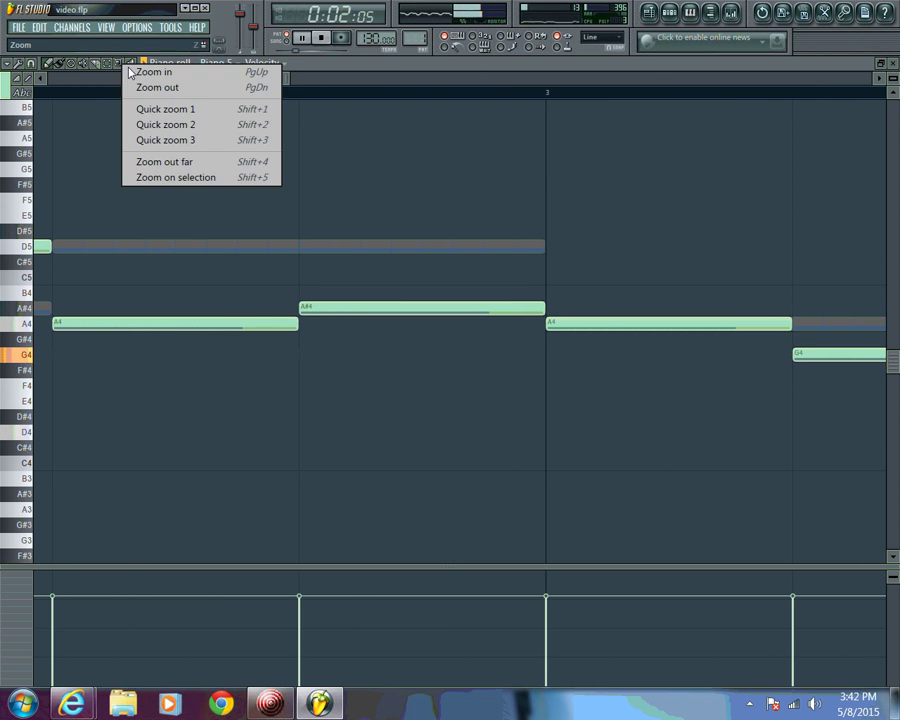
pyautogui.click(157, 88)
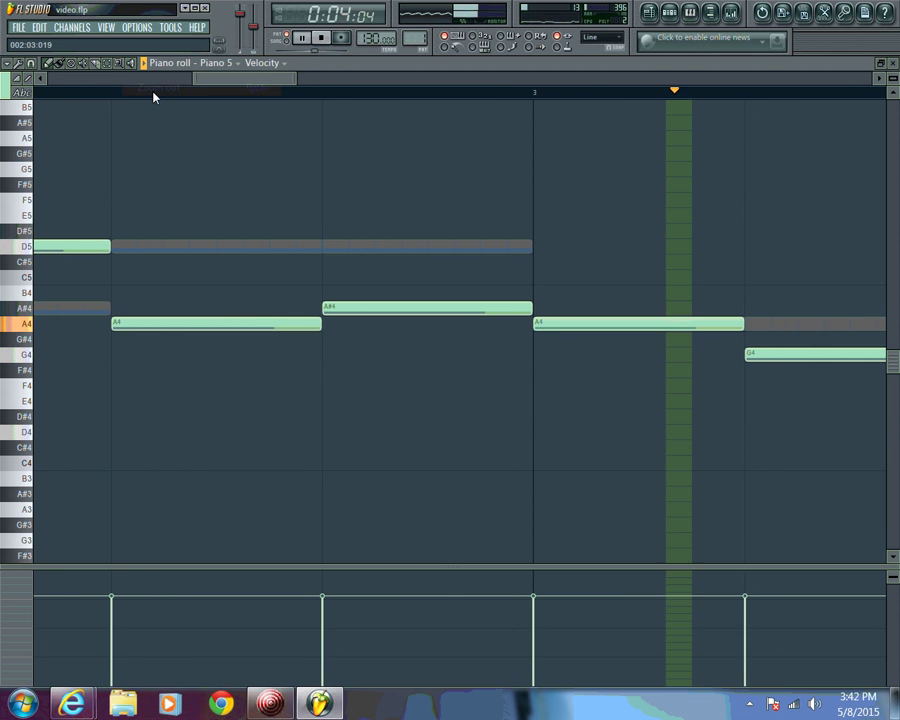
pyautogui.moveTo(288, 82); pyautogui.dragTo(336, 81)
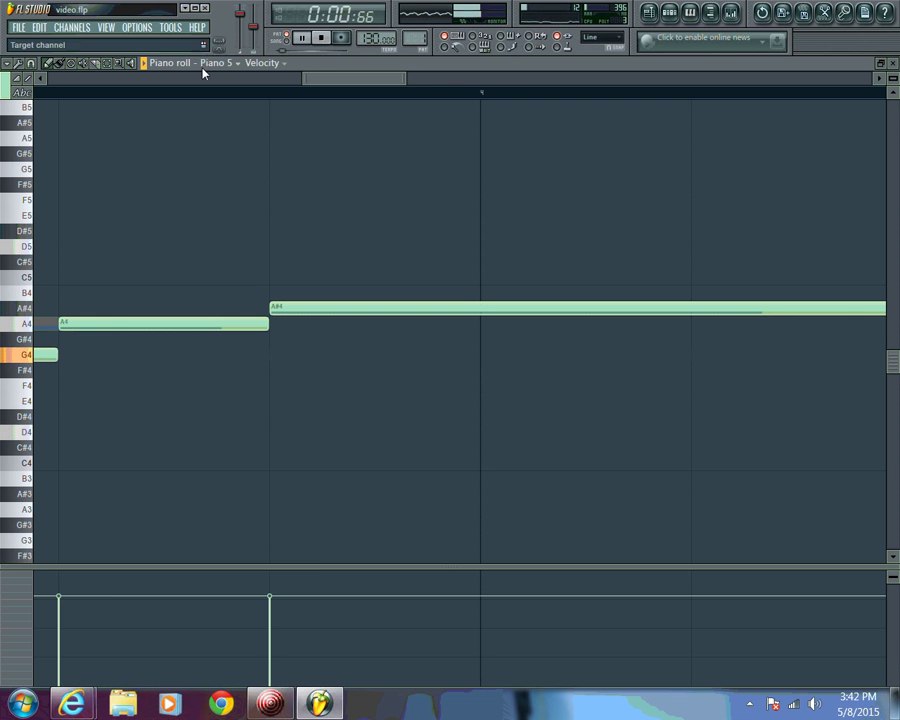
pyautogui.click(116, 66)
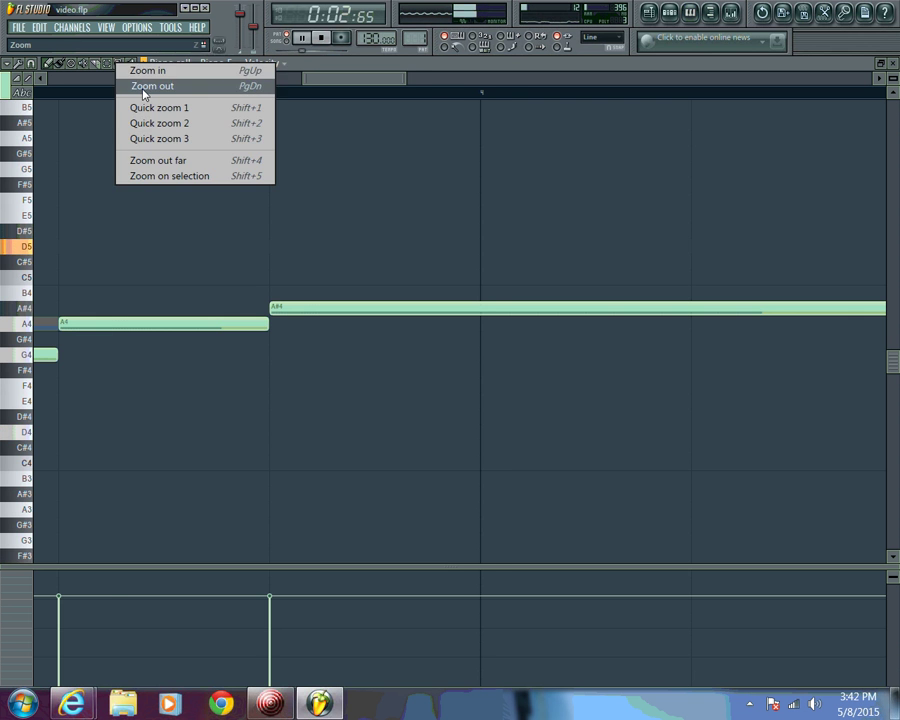
pyautogui.click(141, 88)
pyautogui.click(123, 68)
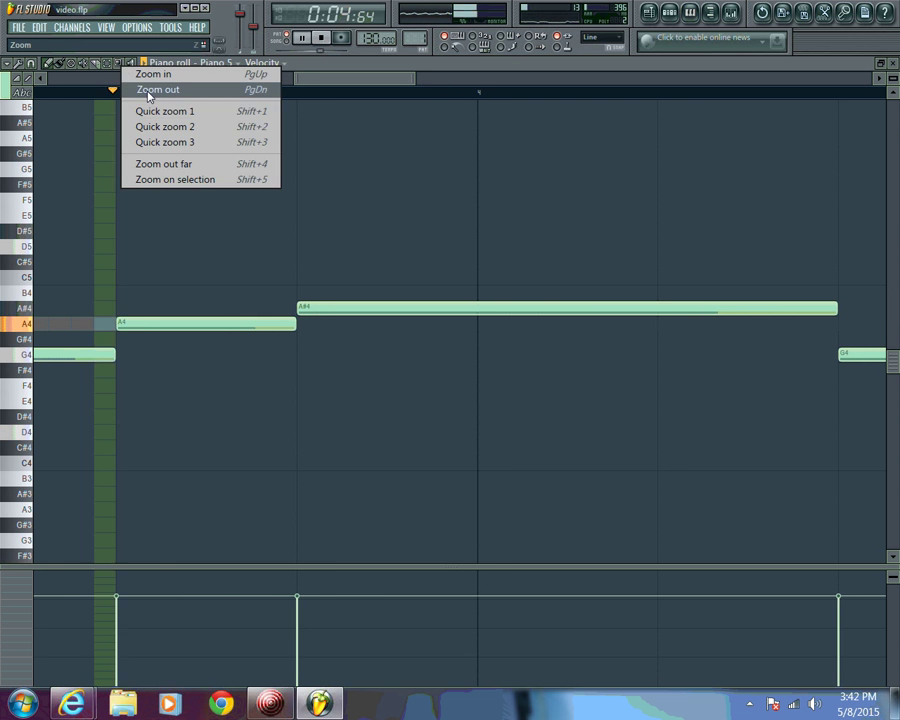
pyautogui.click(146, 91)
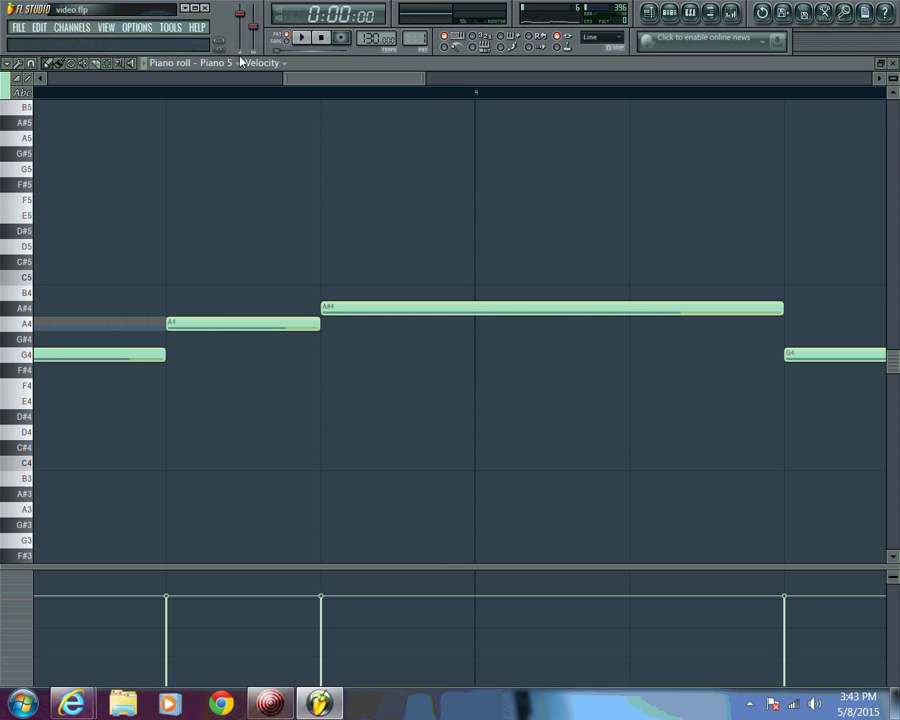
pyautogui.click(302, 40)
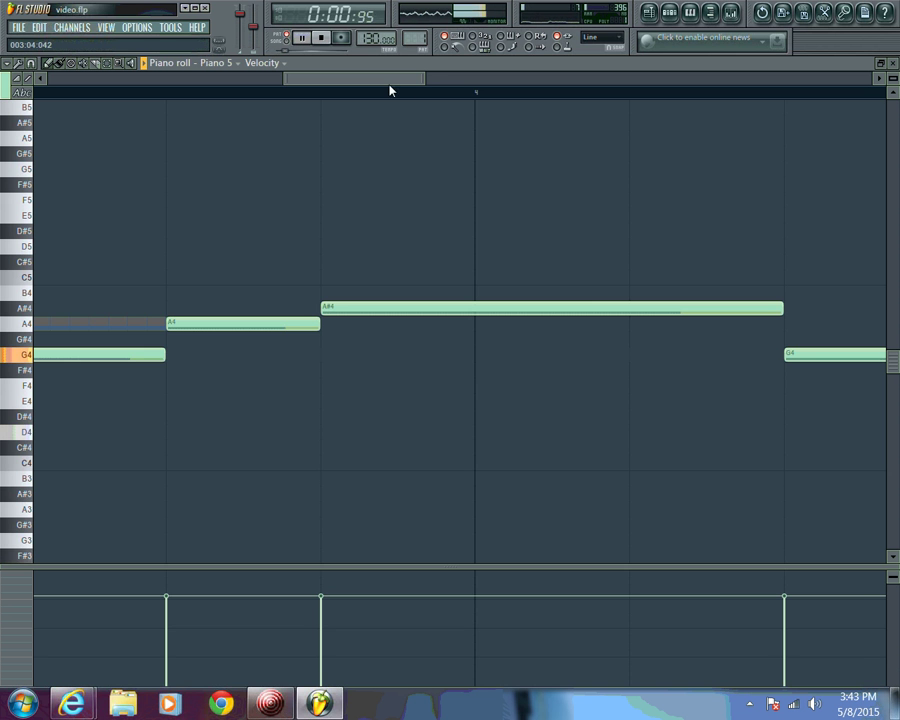
pyautogui.moveTo(421, 84); pyautogui.dragTo(514, 84)
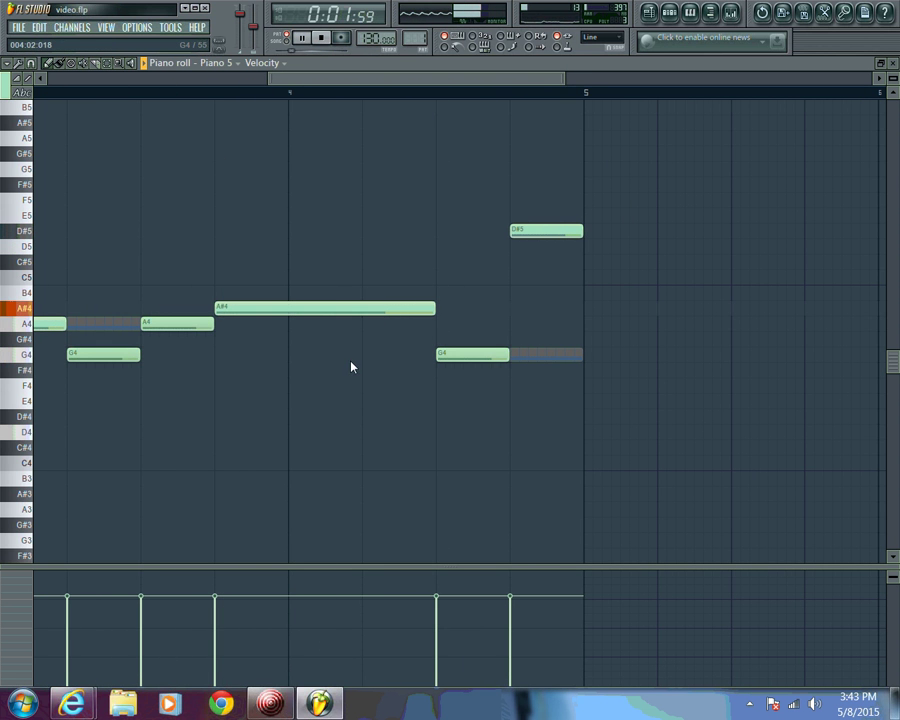
# Shorten the long A#4 note to end at bar 4 and fill the gap with one-beat G4 and D4 notes
pyautogui.click(290, 357)
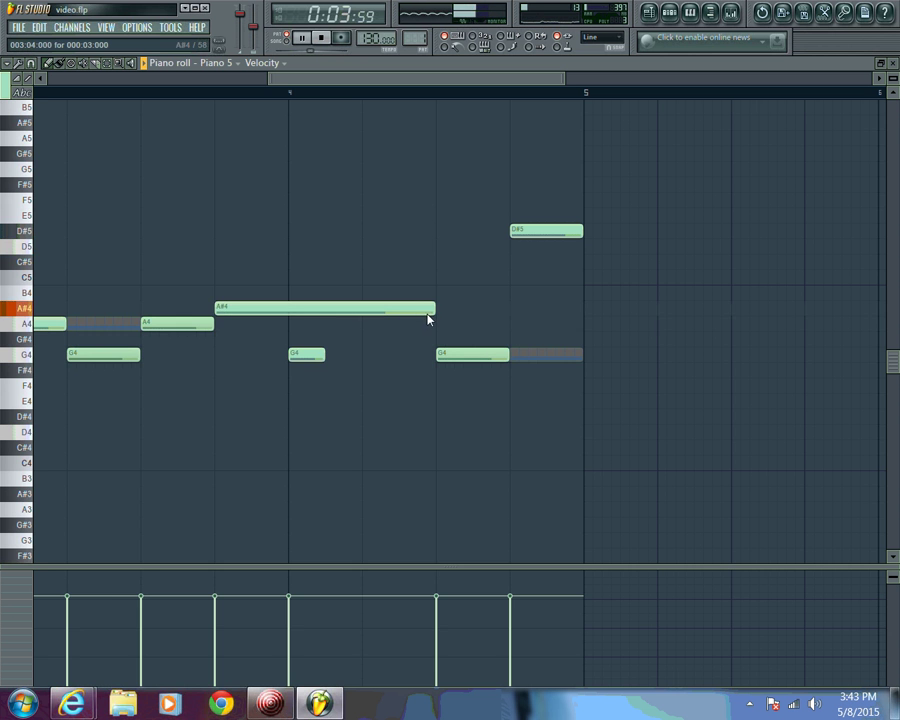
pyautogui.moveTo(431, 318); pyautogui.dragTo(287, 331)
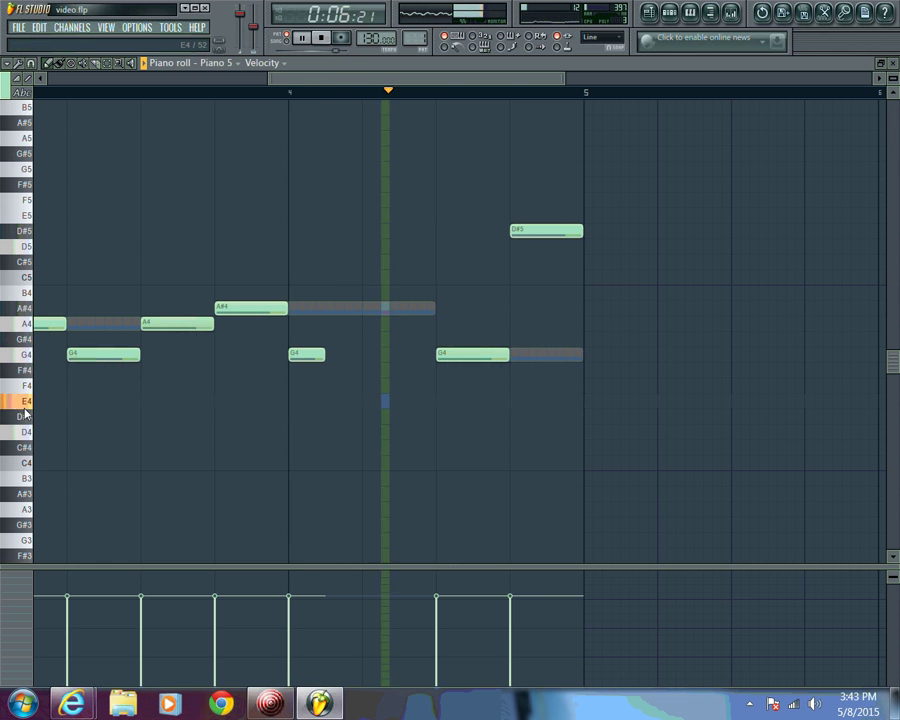
pyautogui.click(29, 370)
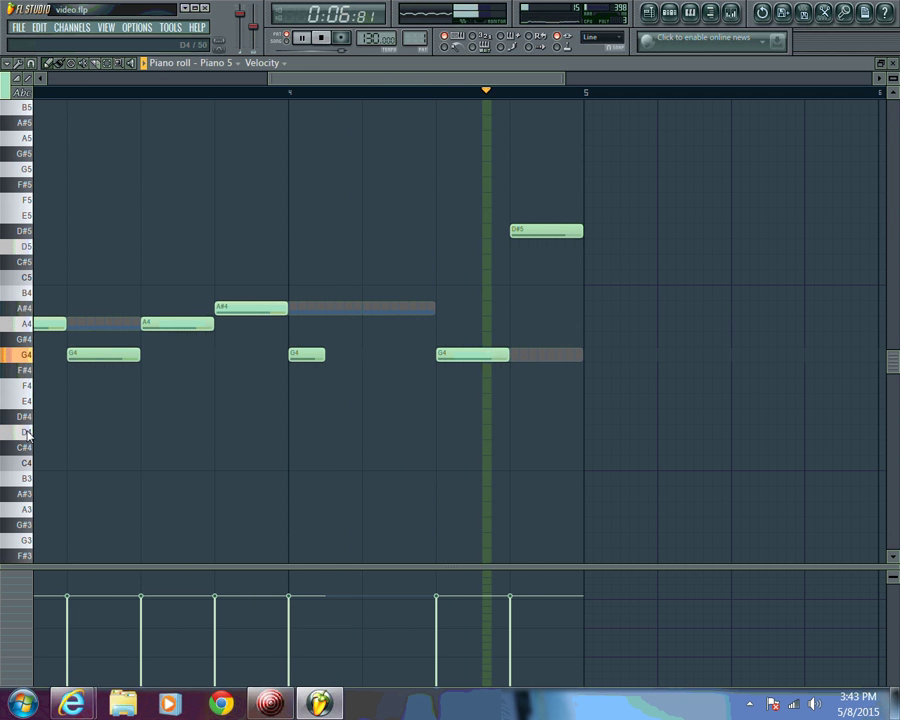
pyautogui.click(364, 432)
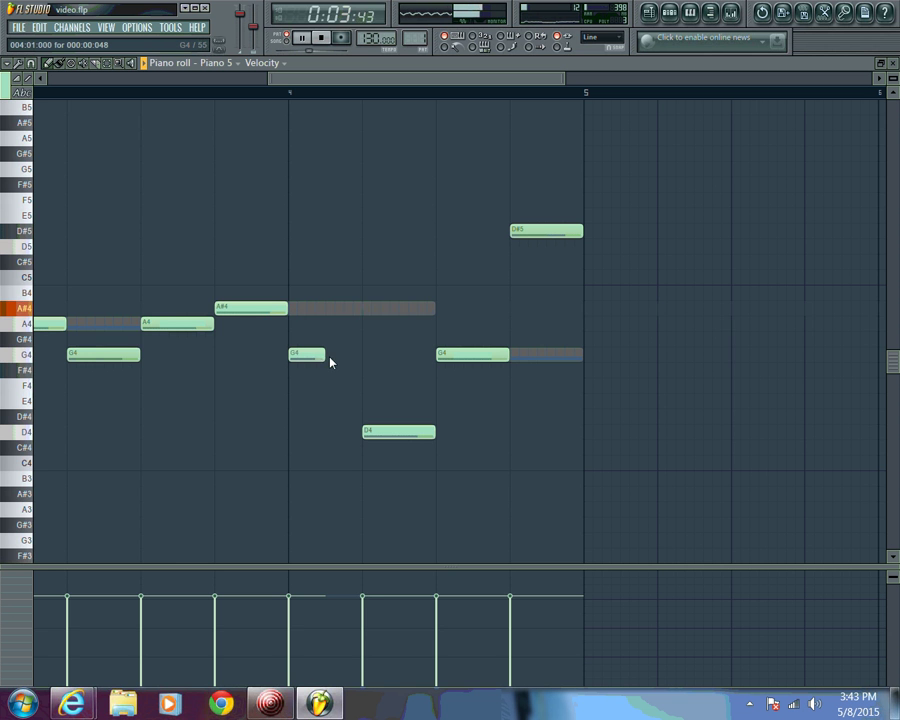
pyautogui.moveTo(366, 358); pyautogui.dragTo(361, 358)
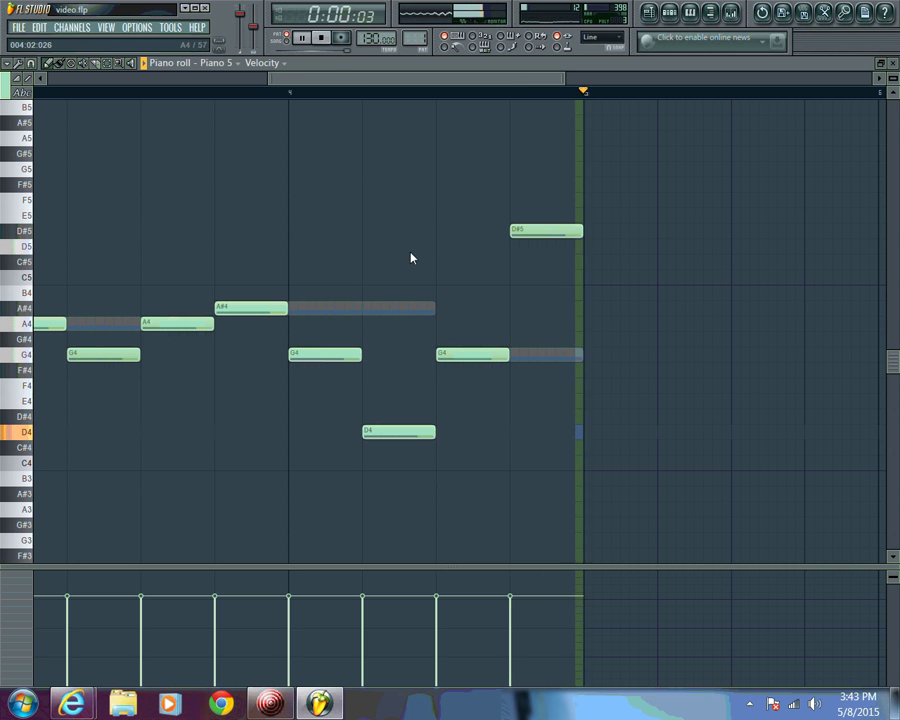
# Add a D3 bass note at the start of bar 1, lasting one full bar
pyautogui.moveTo(366, 80); pyautogui.dragTo(62, 120)
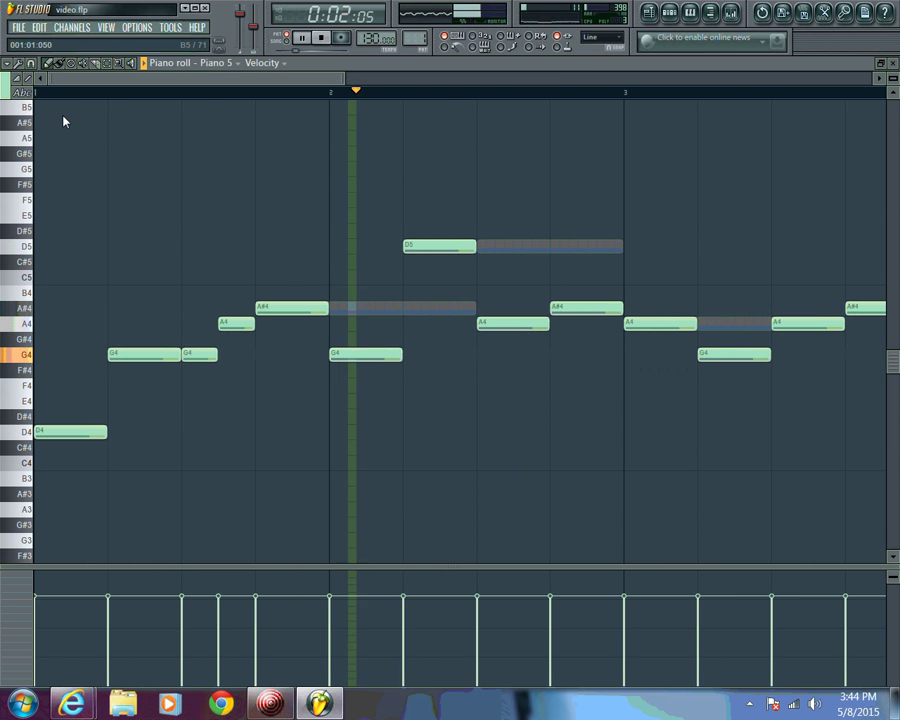
pyautogui.moveTo(893, 368); pyautogui.dragTo(896, 410)
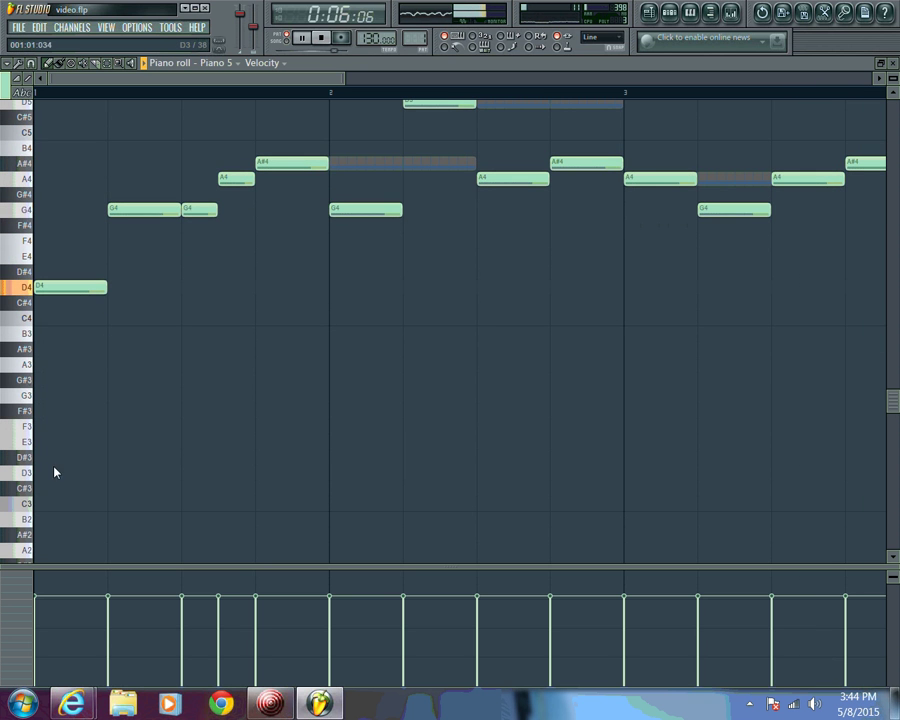
pyautogui.click(27, 476)
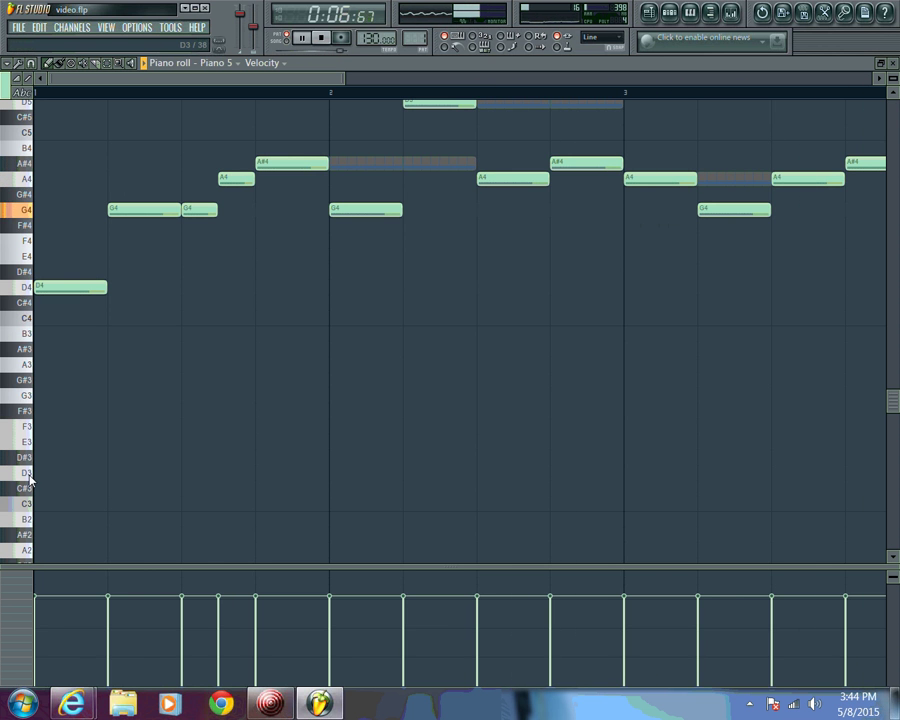
pyautogui.click(76, 477)
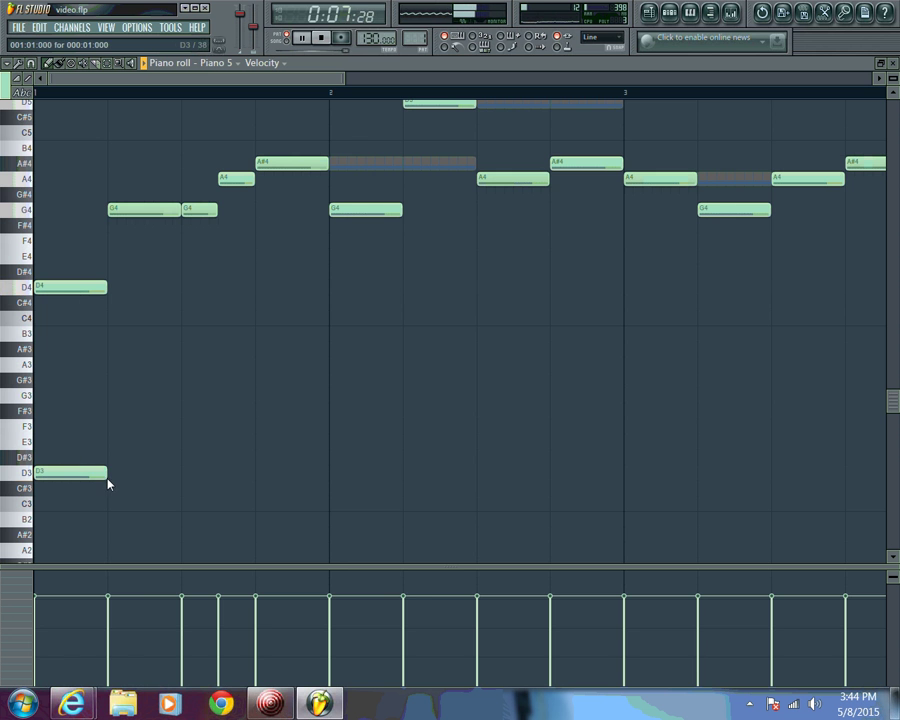
pyautogui.moveTo(108, 482); pyautogui.dragTo(326, 491)
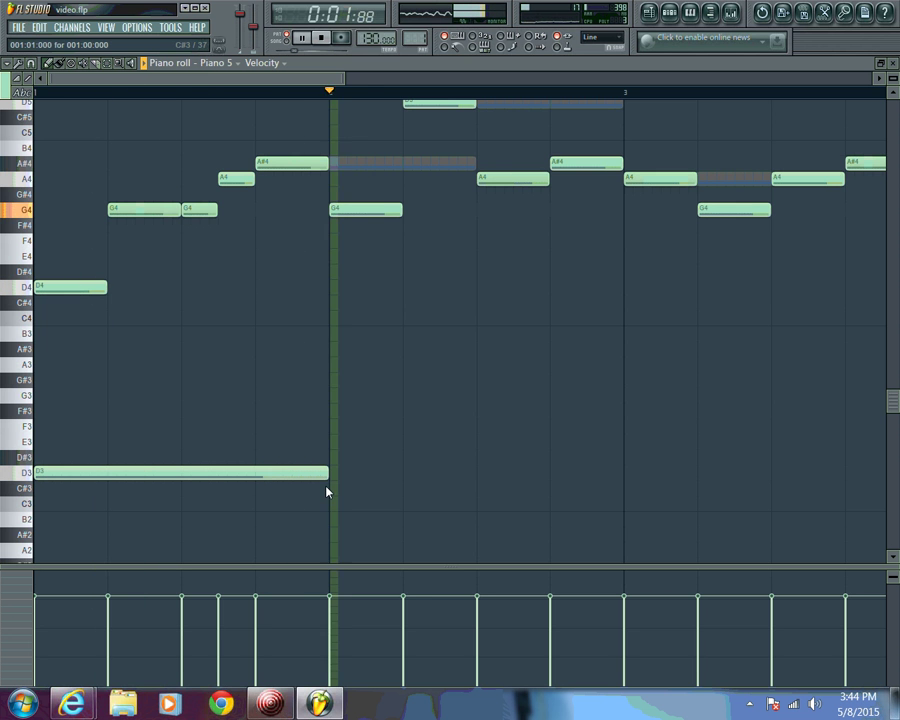
# Add a one-bar D#3 bass note at the start of bar 3 and stop playback
pyautogui.click(622, 473)
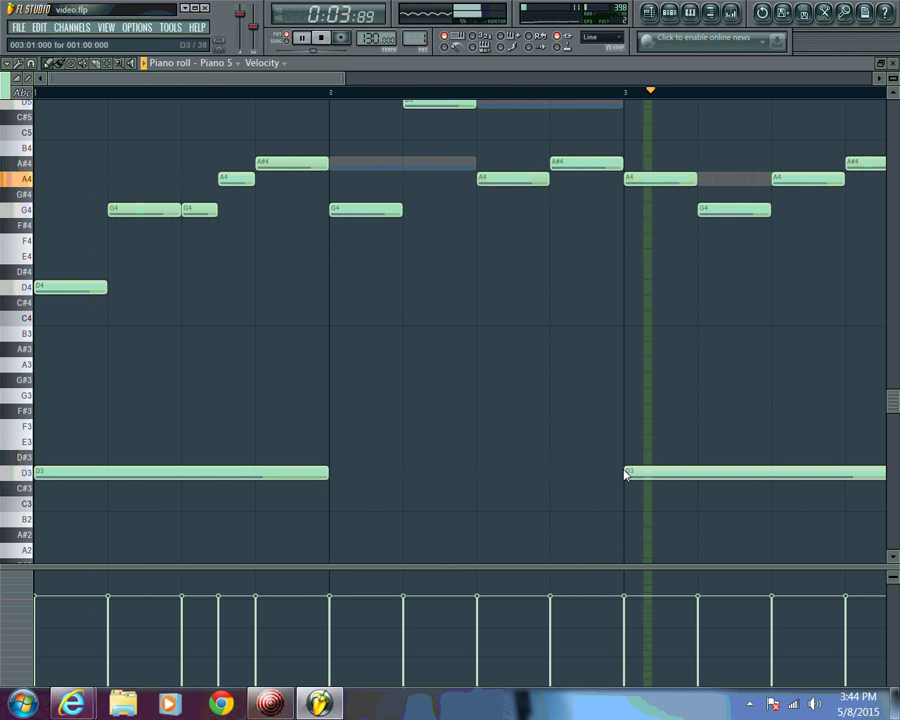
pyautogui.moveTo(622, 473); pyautogui.dragTo(625, 458)
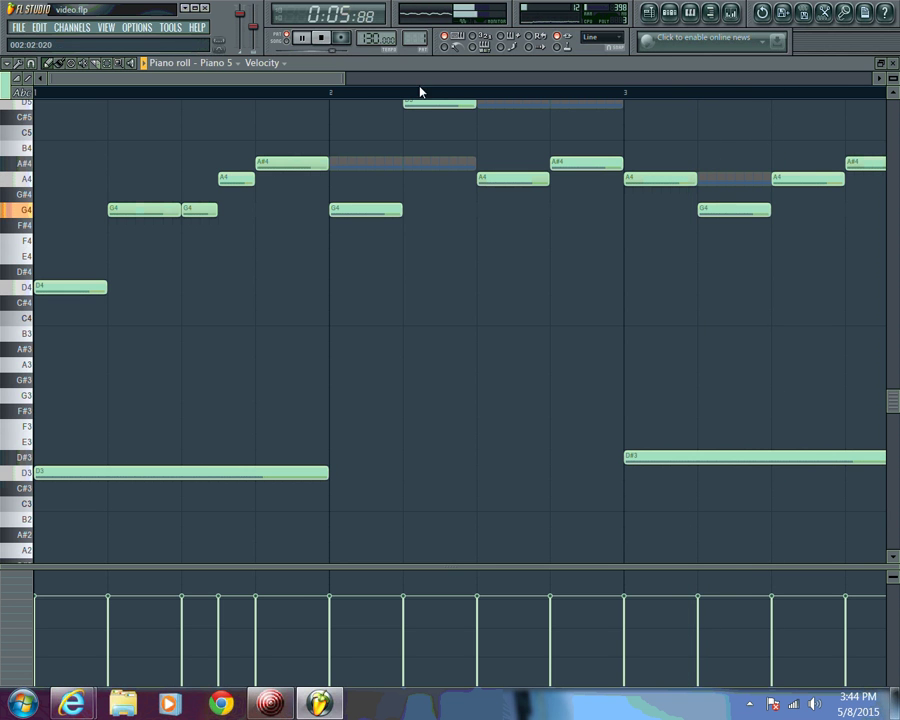
pyautogui.click(329, 37)
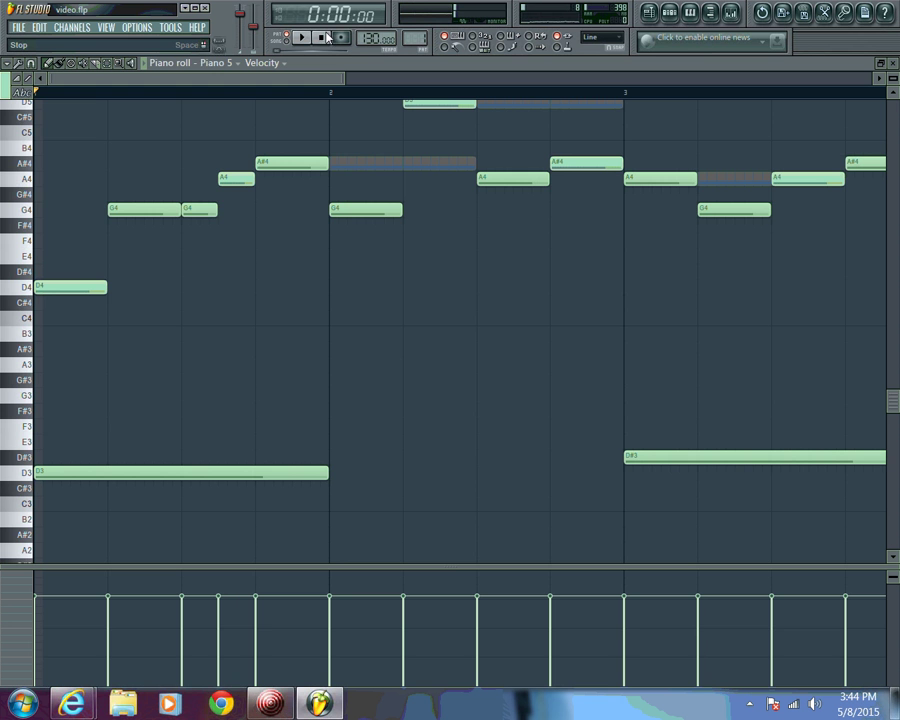
# Copy the Piano 5 channel's notes from Pattern 1 and paste them into the same channel of Pattern 6
pyautogui.click(671, 14)
pyautogui.rightClick(78, 119)
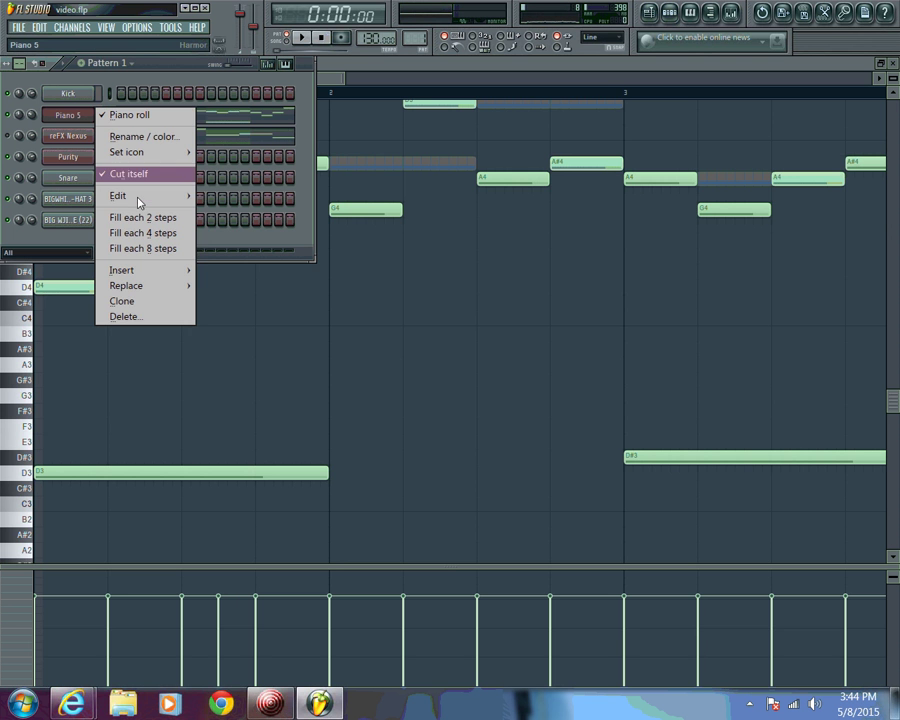
pyautogui.moveTo(137, 199)
pyautogui.click(229, 213)
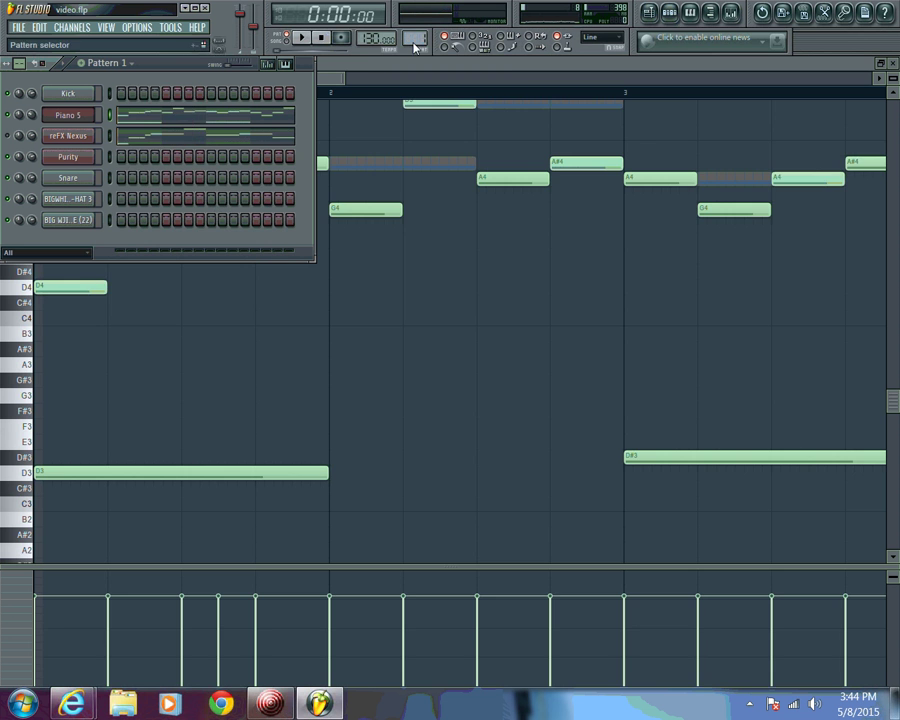
pyautogui.moveTo(415, 47); pyautogui.dragTo(415, 697)
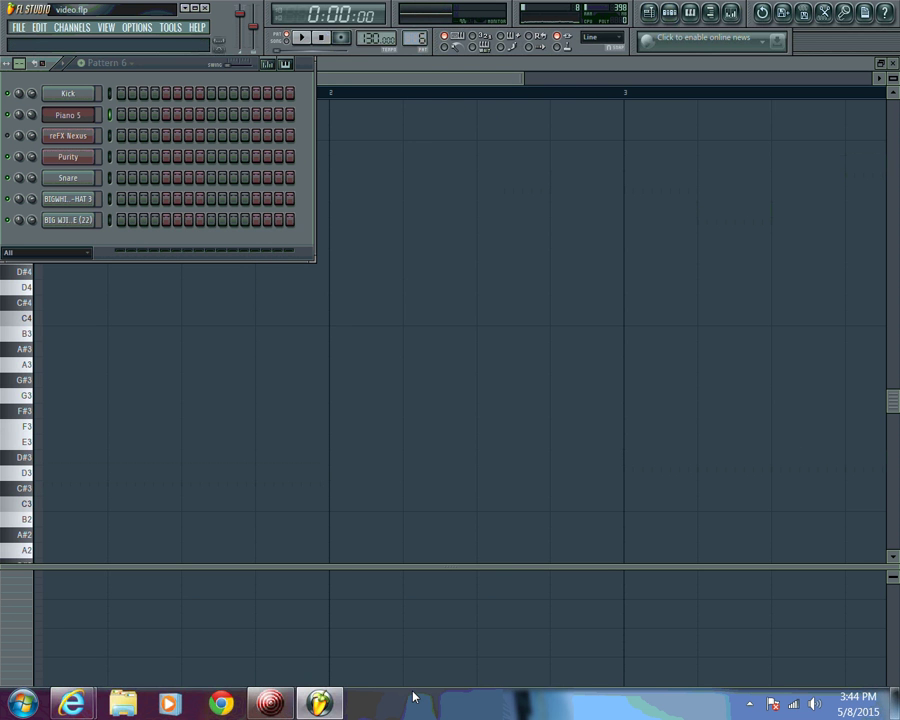
pyautogui.rightClick(80, 119)
pyautogui.moveTo(163, 203)
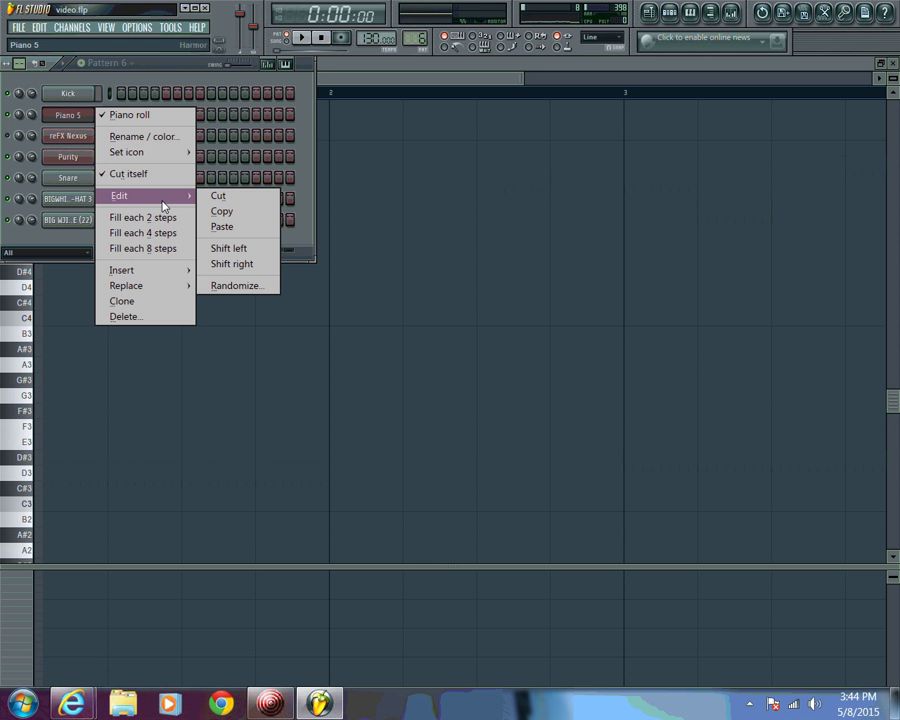
pyautogui.click(224, 226)
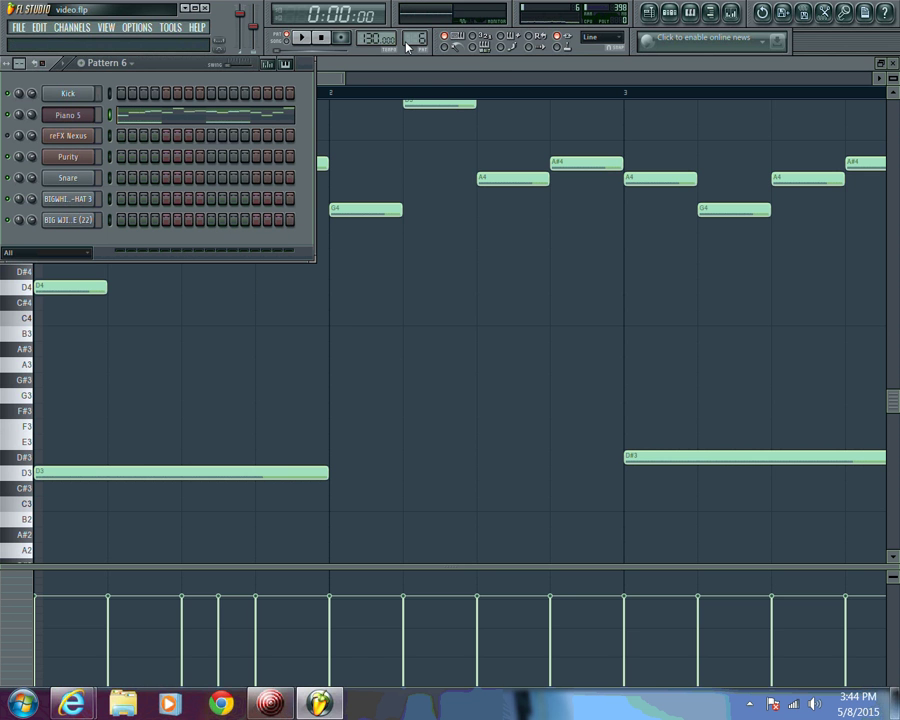
# Return to Pattern 1 and cut the Piano 5 channel's notes from it
pyautogui.moveTo(411, 48); pyautogui.dragTo(418, 104)
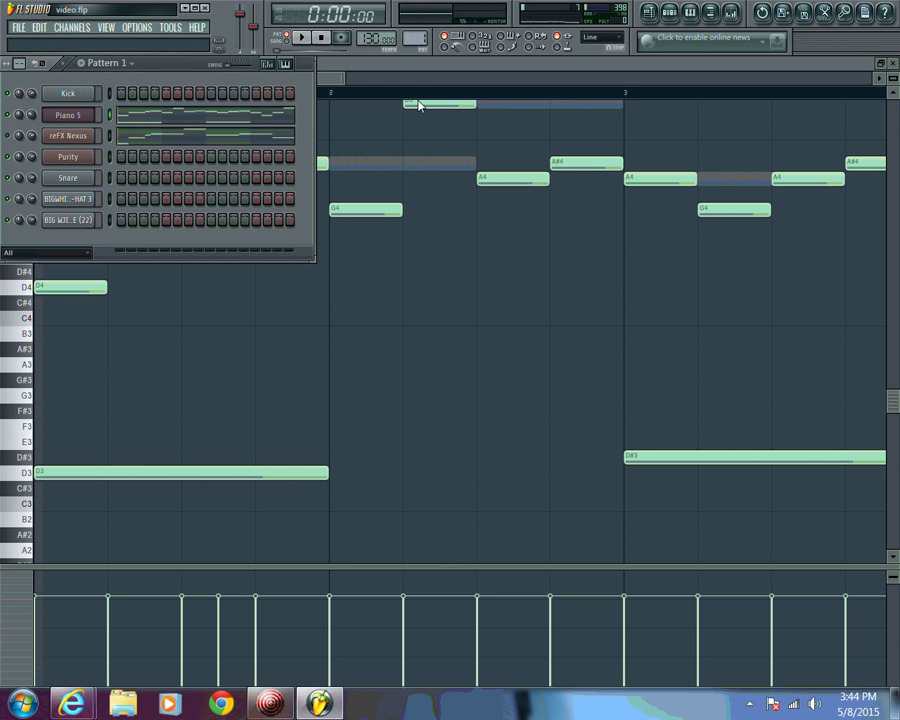
pyautogui.rightClick(86, 117)
pyautogui.moveTo(132, 136)
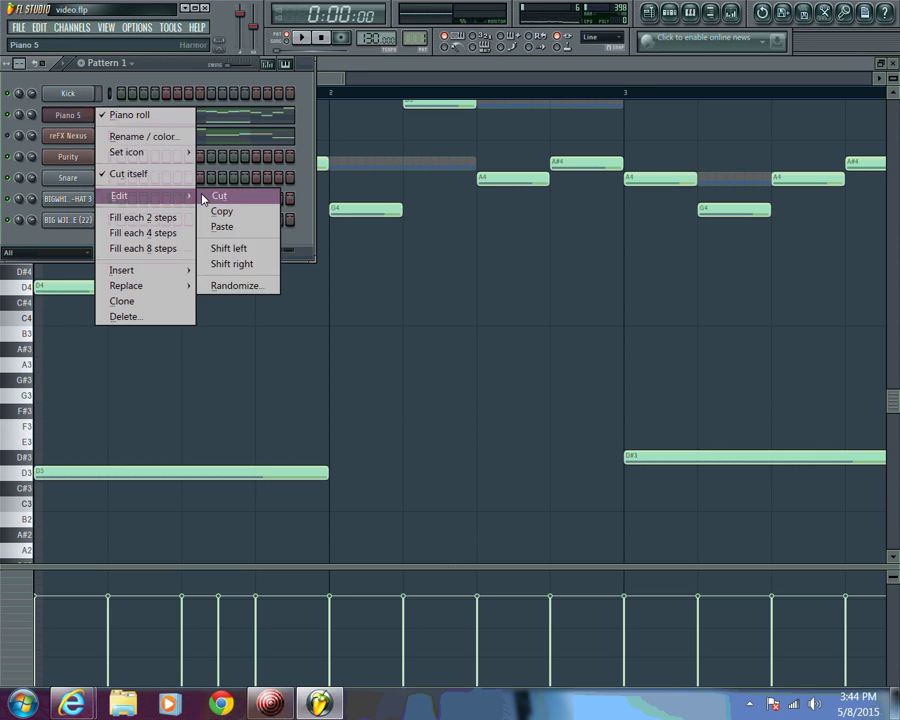
pyautogui.click(214, 134)
# Switch to song mode, audition the playlist arrangement, and bring up the step sequencer for Pattern 6
pyautogui.click(286, 43)
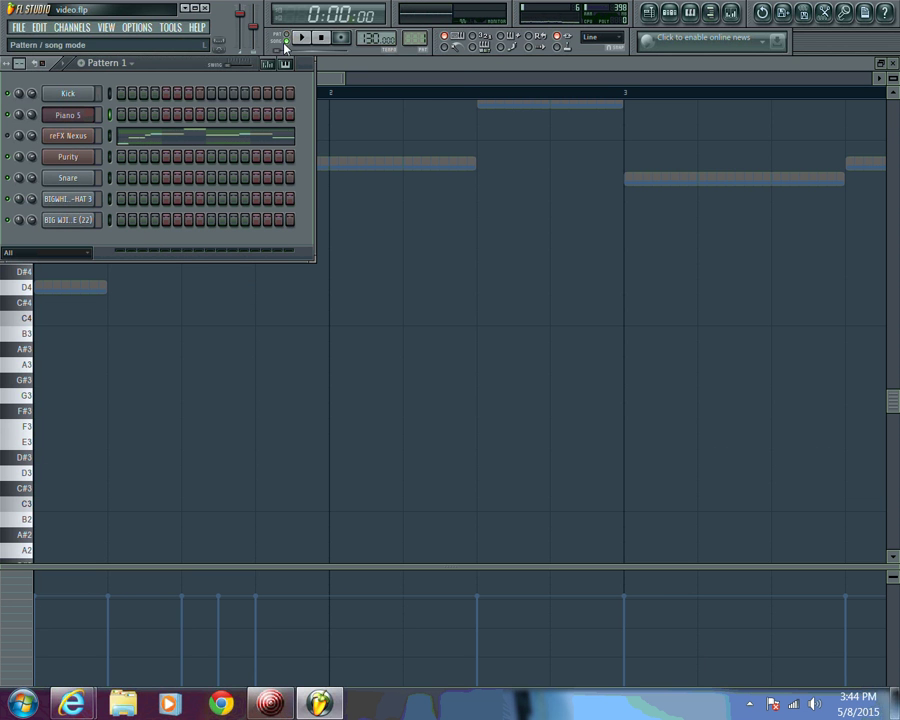
pyautogui.click(648, 12)
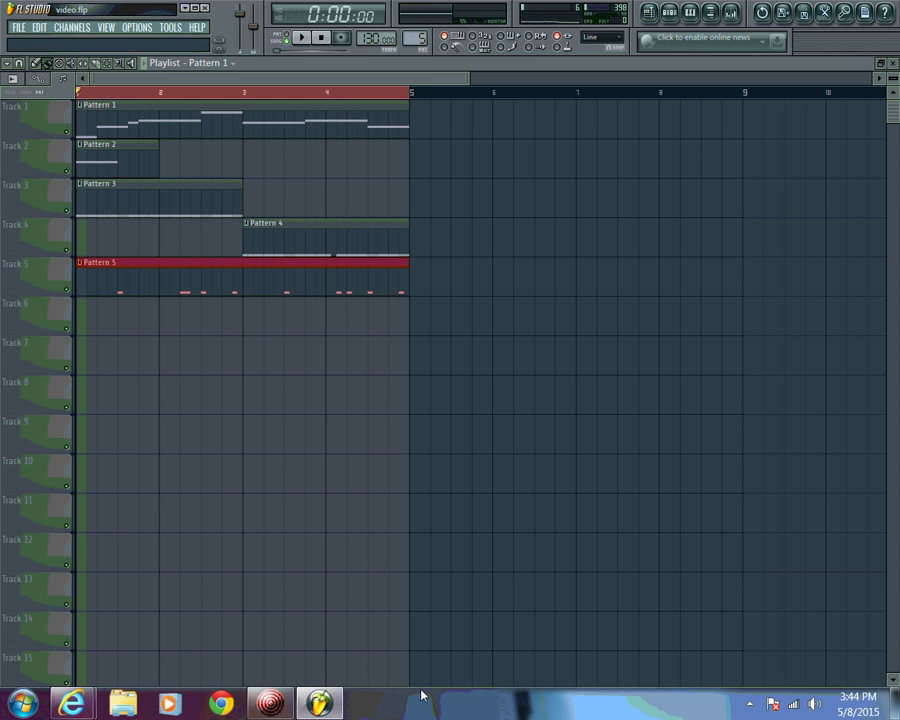
pyautogui.click(299, 42)
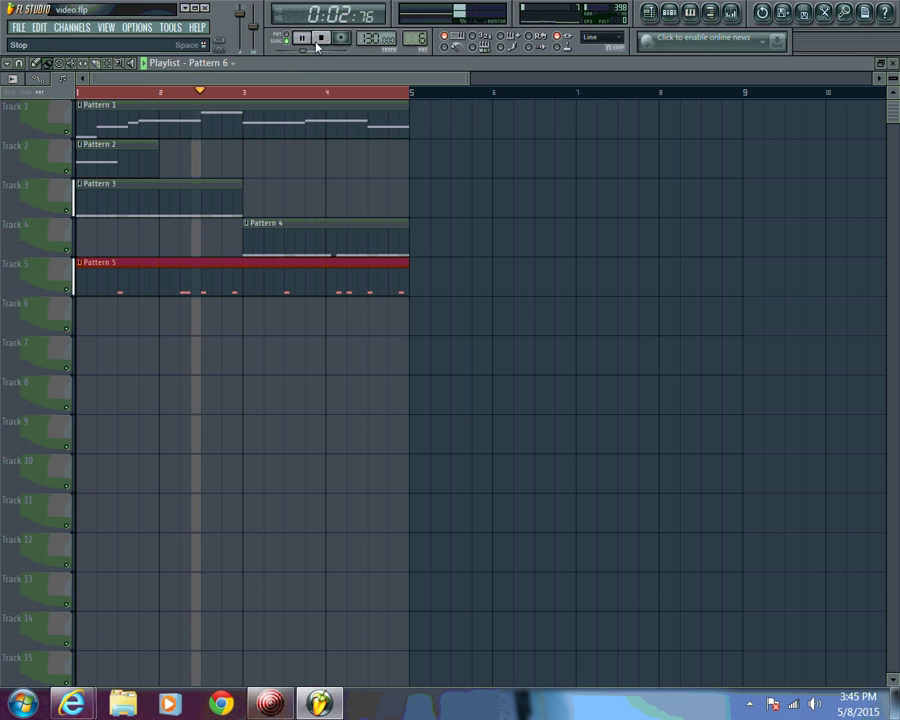
pyautogui.press('space')
pyautogui.click(672, 13)
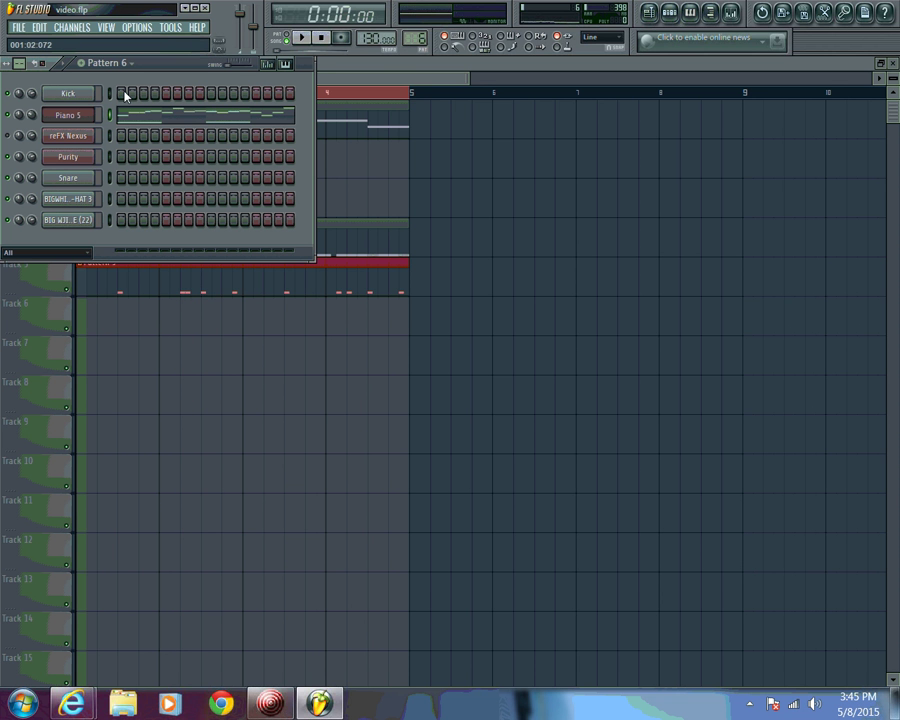
# Start song playback and place Pattern 6 at bar 1 of Track 6 in the playlist
pyautogui.click(305, 40)
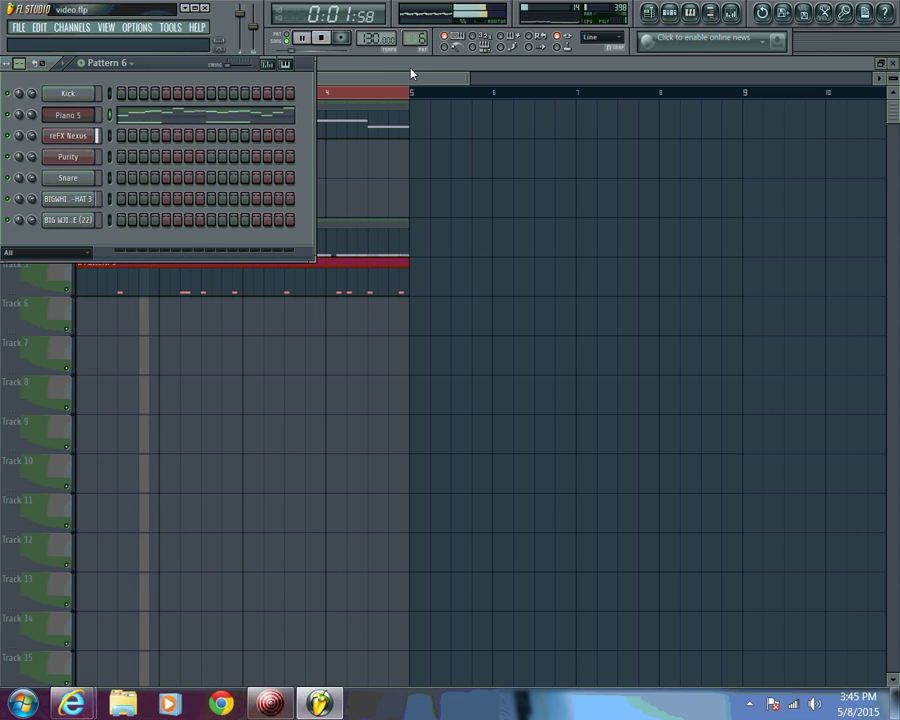
pyautogui.press('F6')
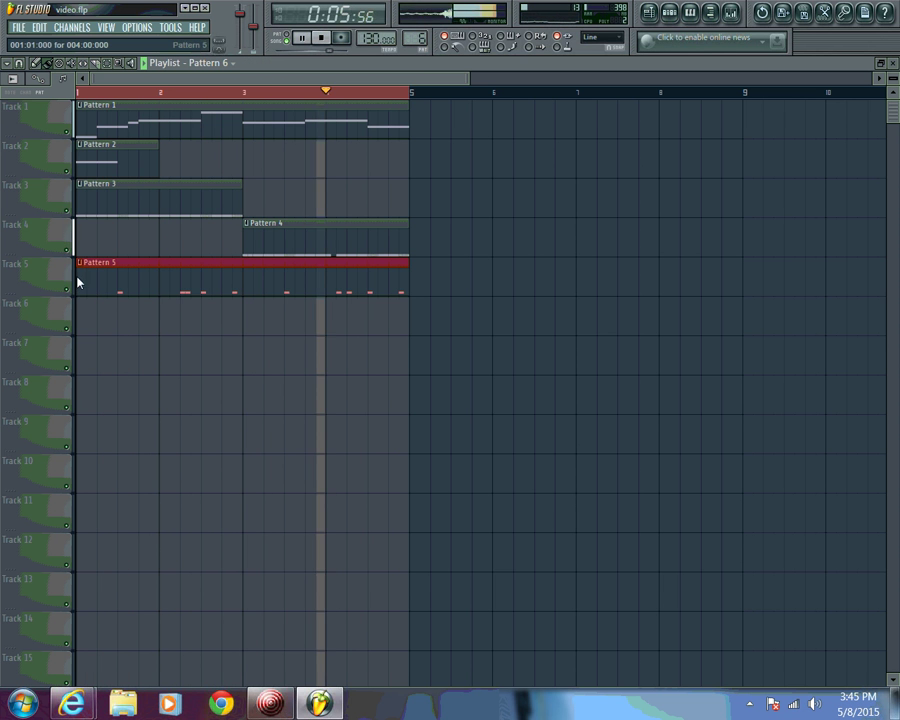
pyautogui.click(80, 305)
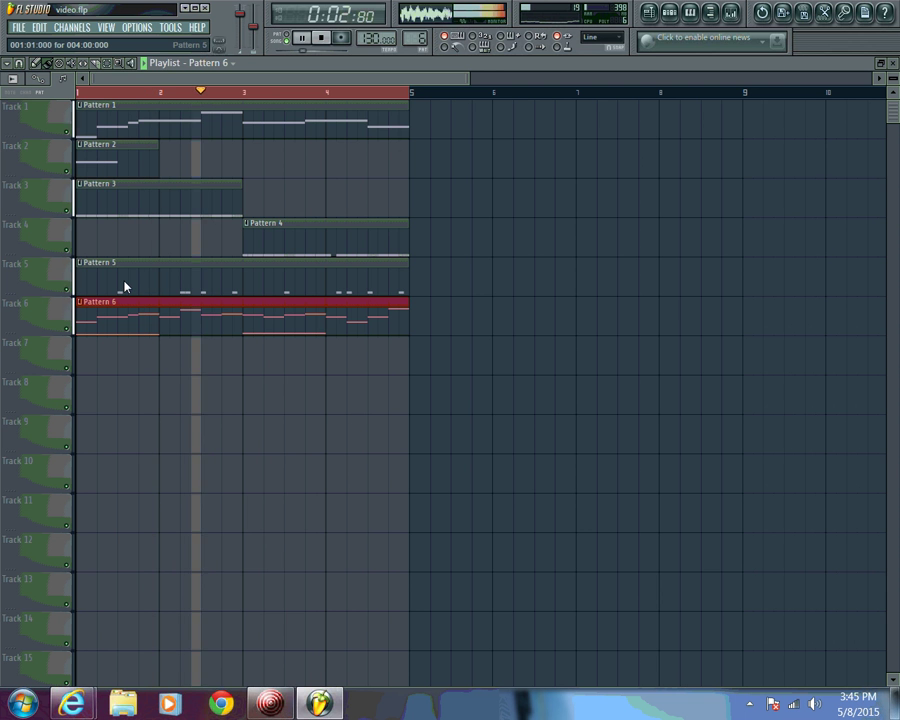
# Open the Piano 5 channel's Harmor plugin, try the Chip, Stretching regions and Pitching regions presets during playback, and stop playback
pyautogui.click(672, 14)
pyautogui.click(68, 114)
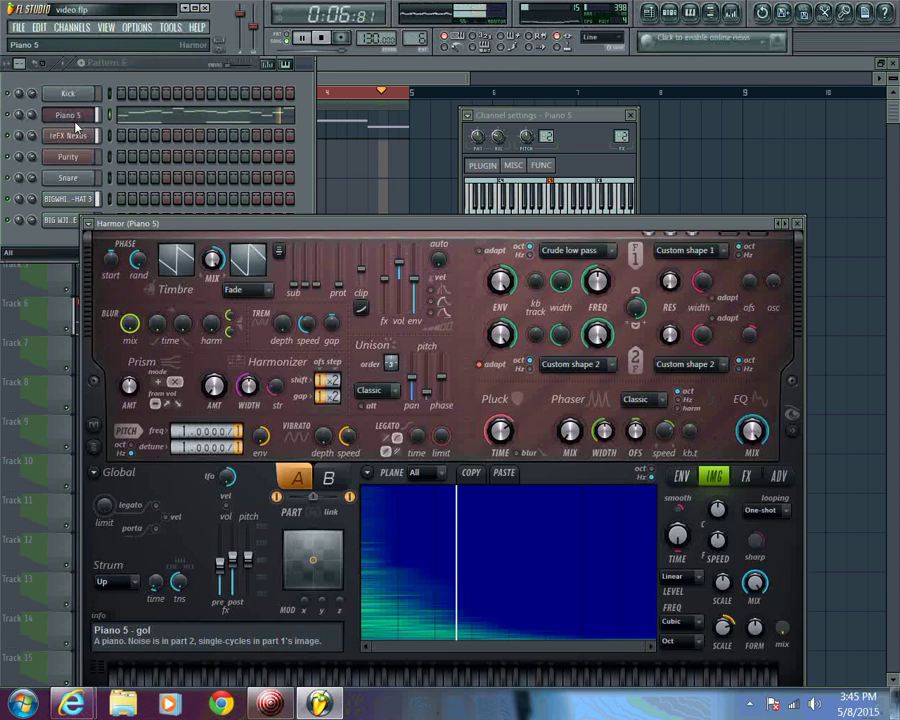
pyautogui.click(786, 226)
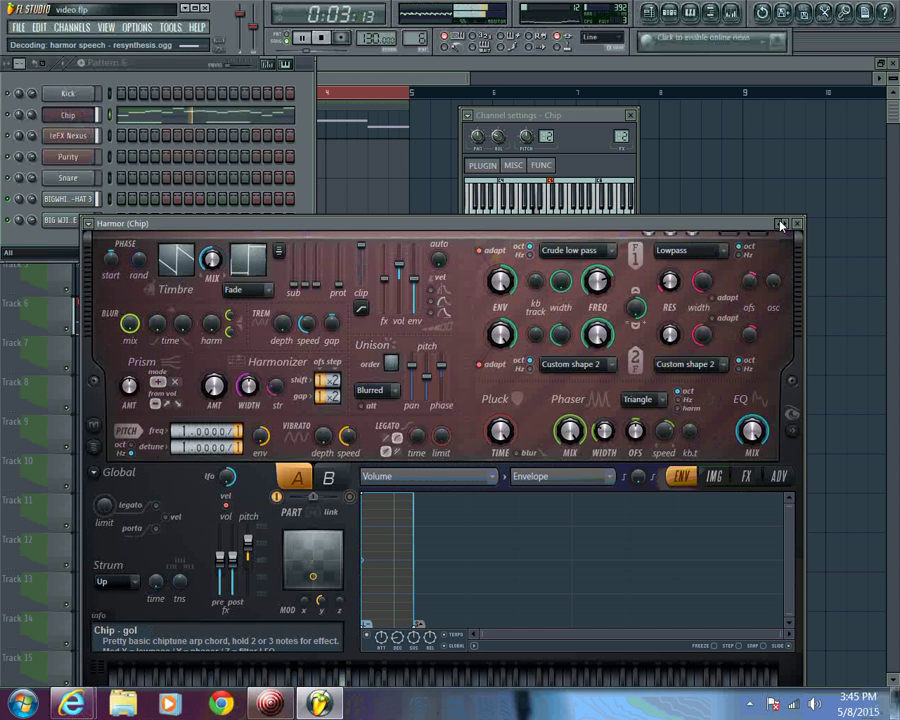
pyautogui.click(781, 228)
pyautogui.click(782, 229)
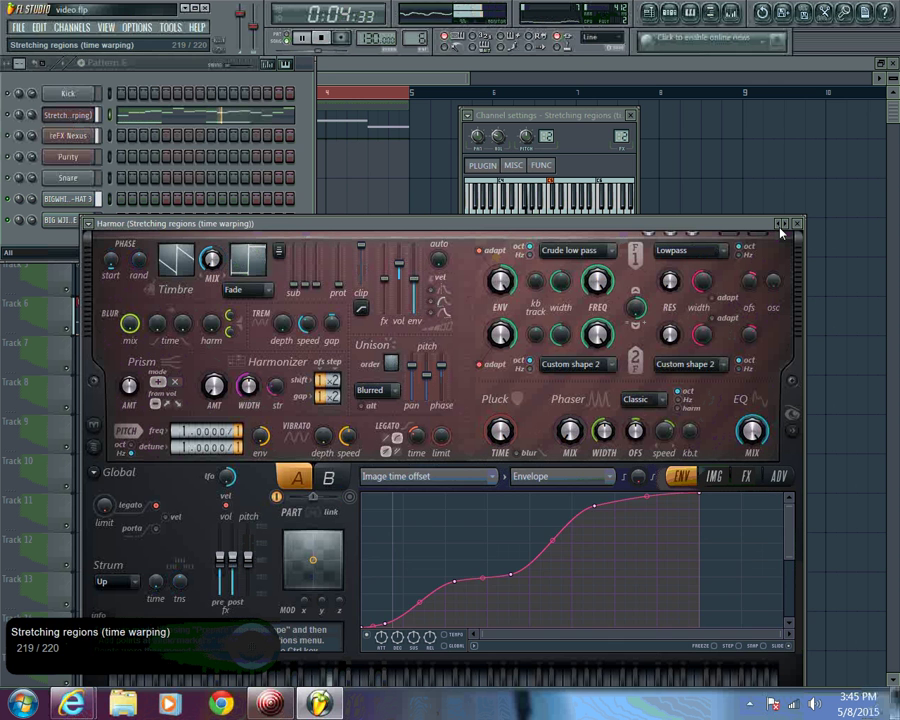
pyautogui.click(782, 230)
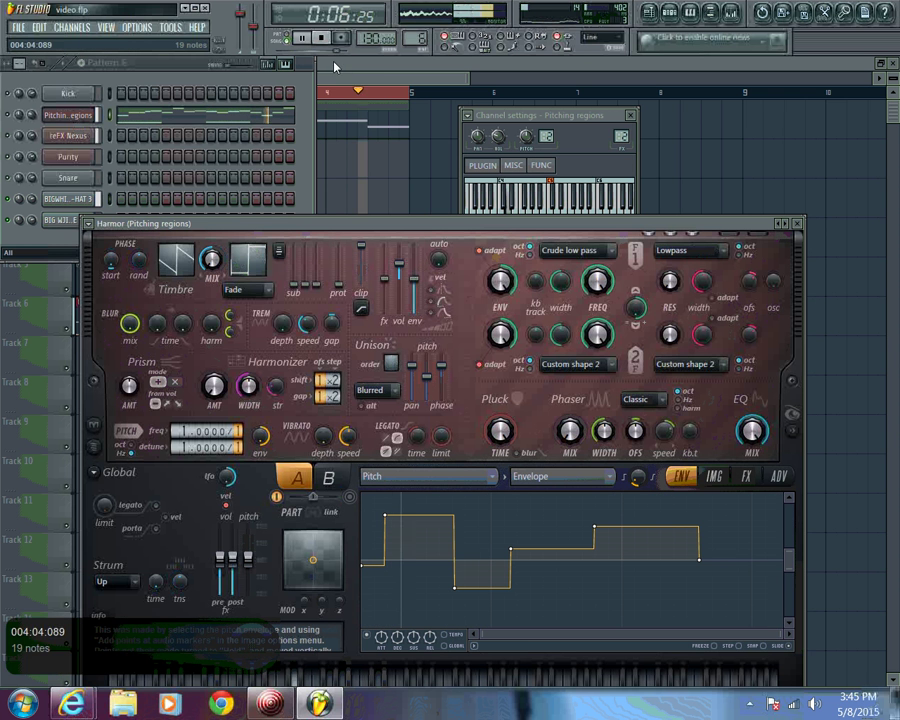
pyautogui.click(321, 38)
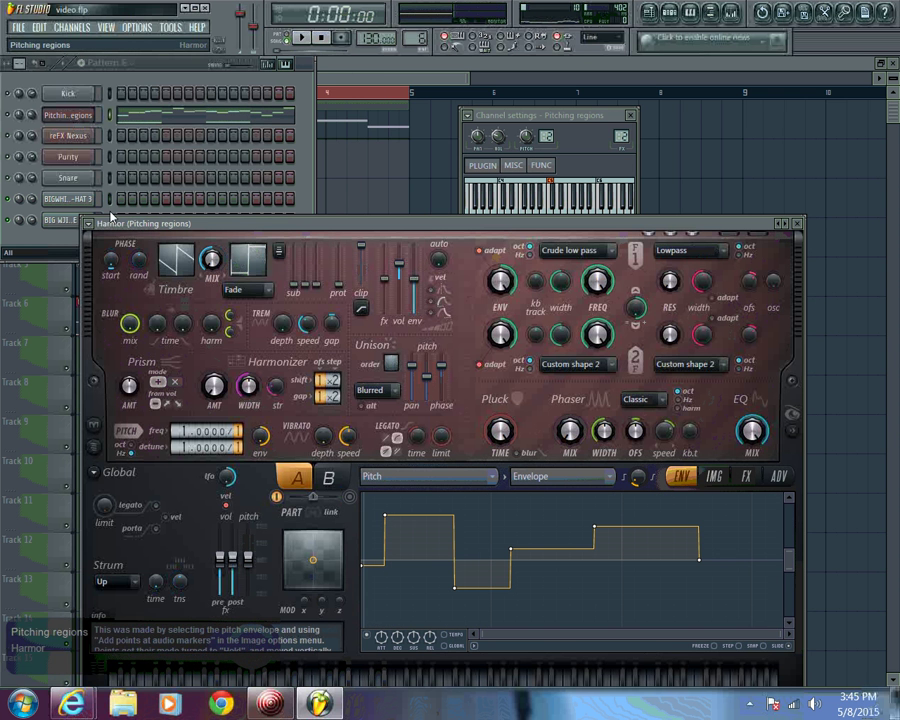
# Load Harmor's Piano keyboard preset and audition Pattern 6 in pattern mode
pyautogui.click(88, 224)
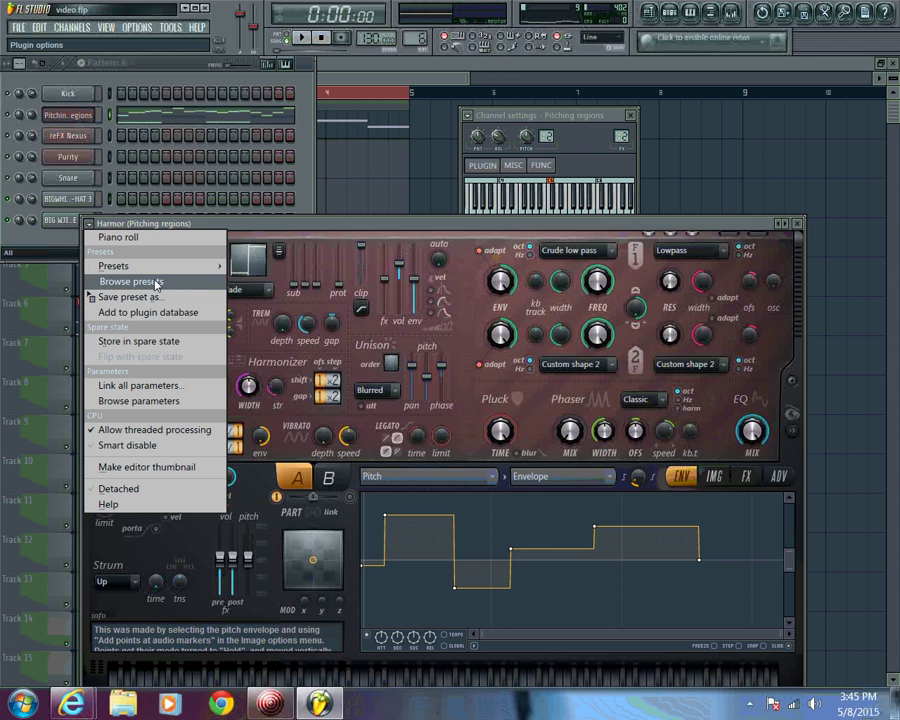
pyautogui.moveTo(108, 266)
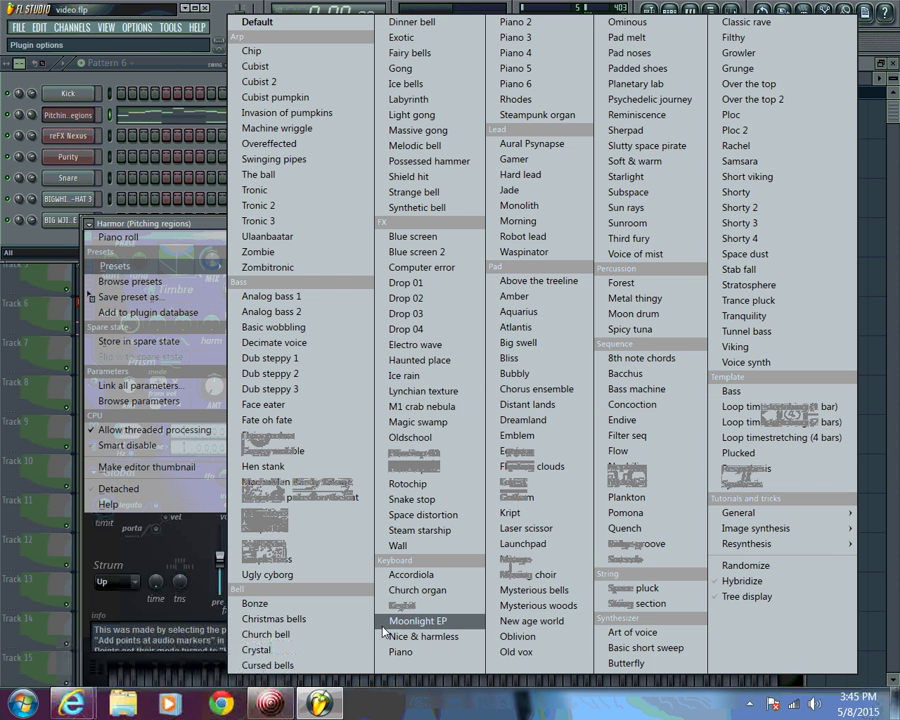
pyautogui.click(401, 651)
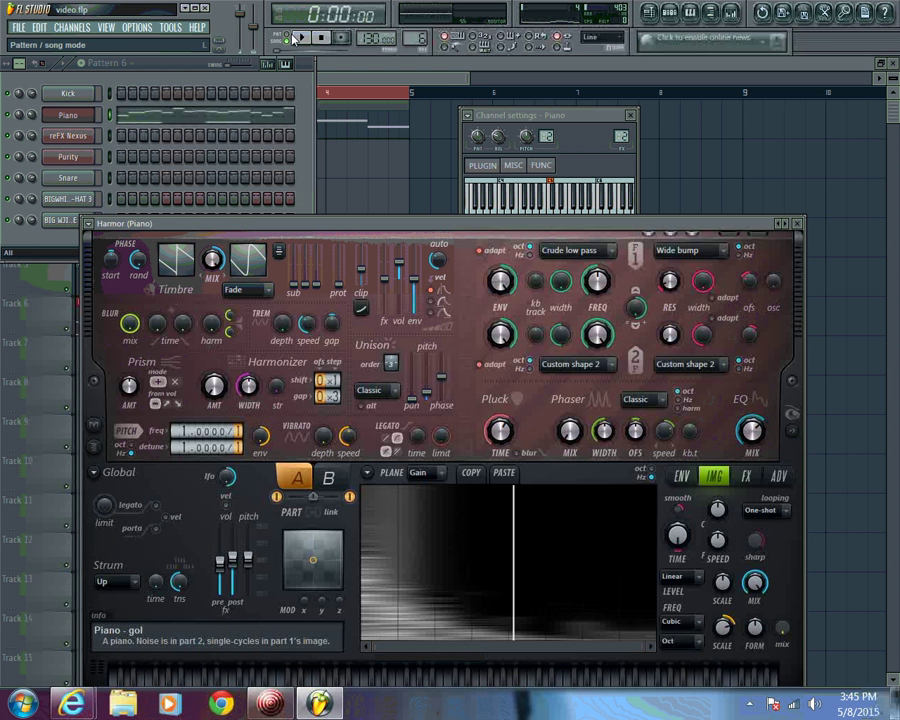
pyautogui.click(292, 37)
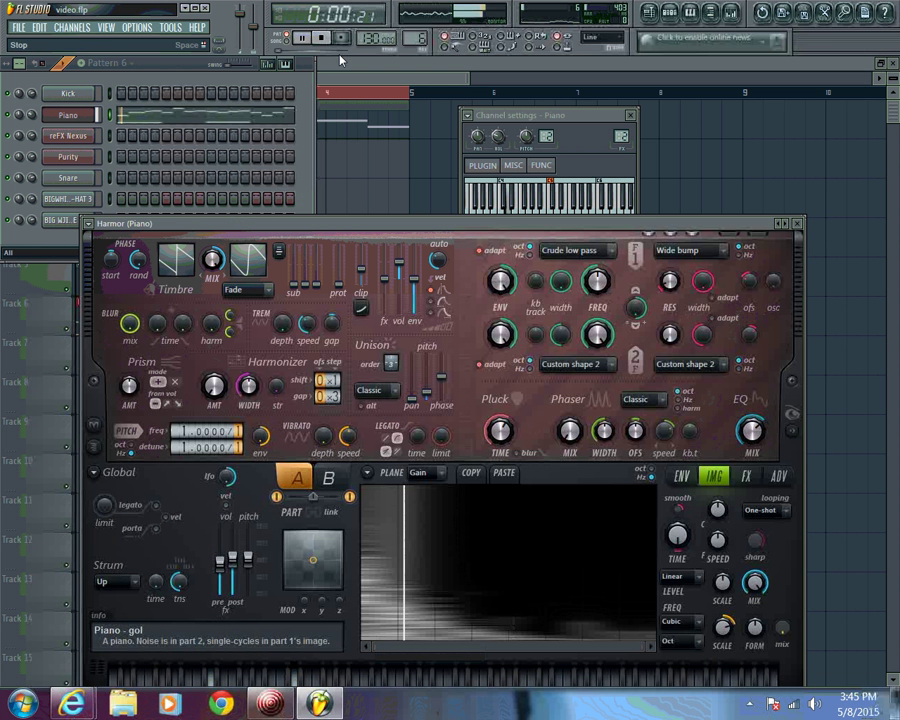
# Audition the successive Harmor keyboard presets from Piano 2 through Piano 6 and on to Steampunk organ while the pattern plays
pyautogui.click(785, 228)
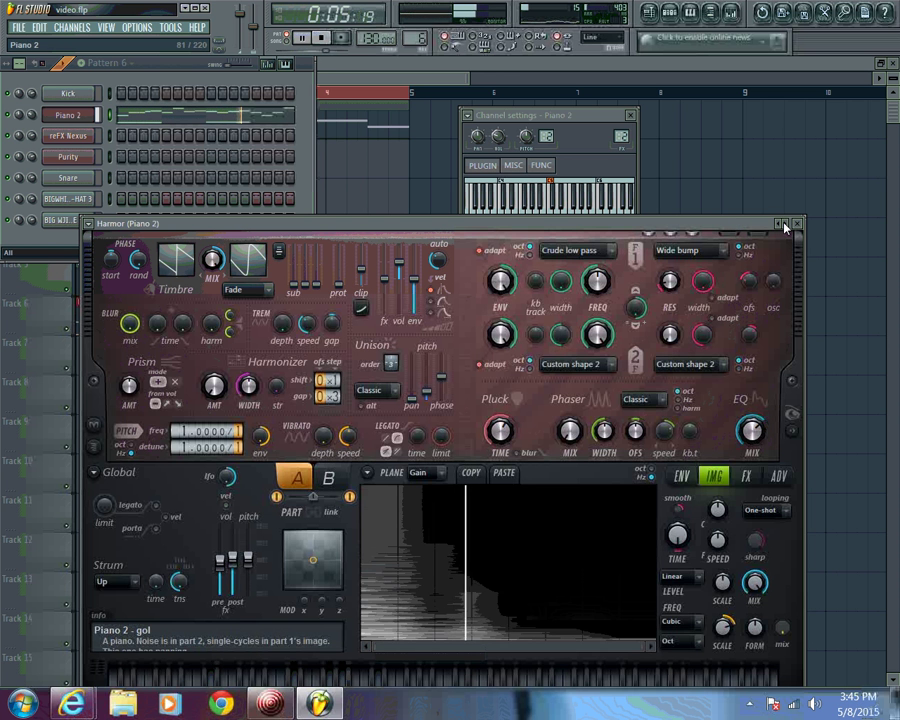
pyautogui.click(785, 228)
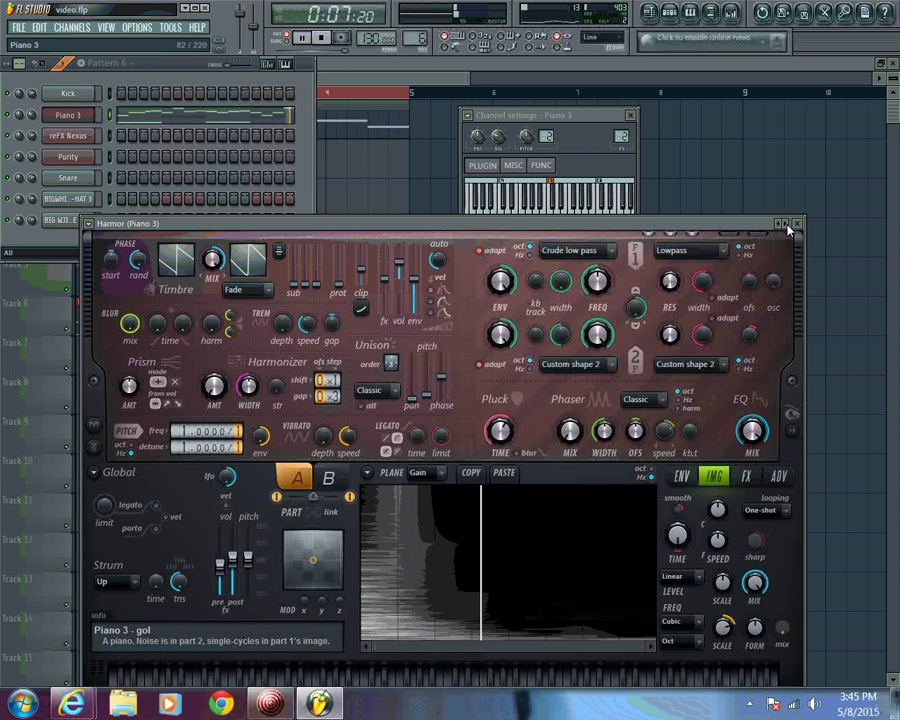
pyautogui.click(788, 229)
pyautogui.click(788, 229)
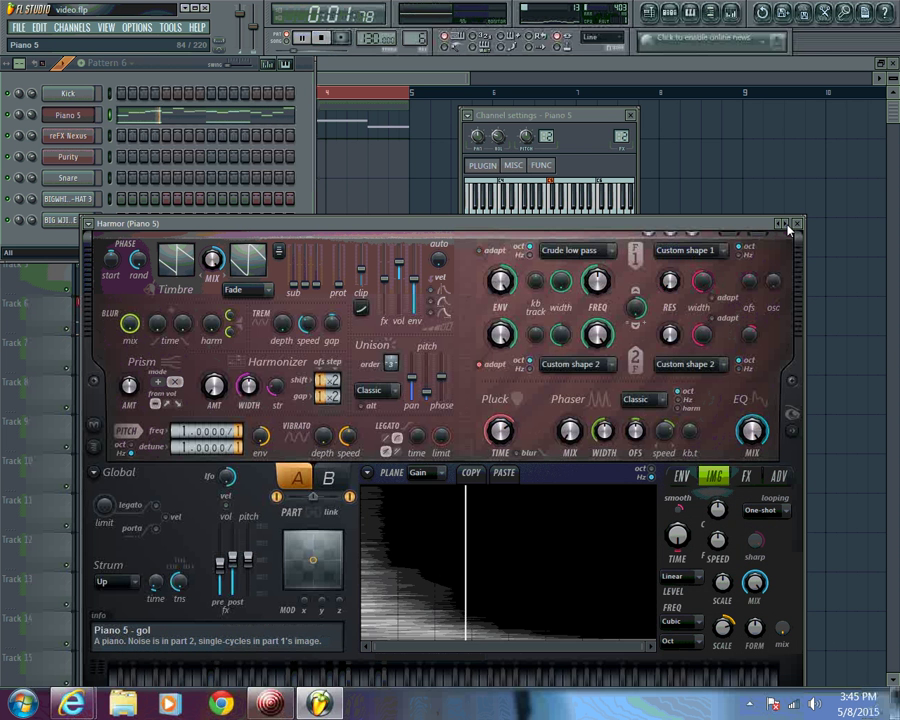
pyautogui.click(788, 229)
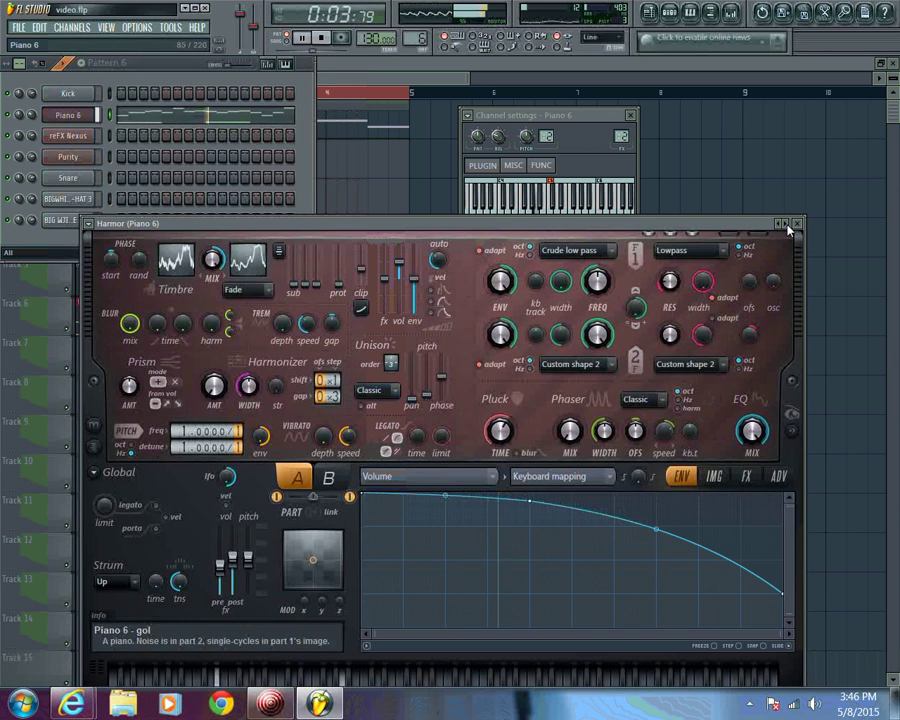
pyautogui.click(788, 229)
pyautogui.click(788, 229)
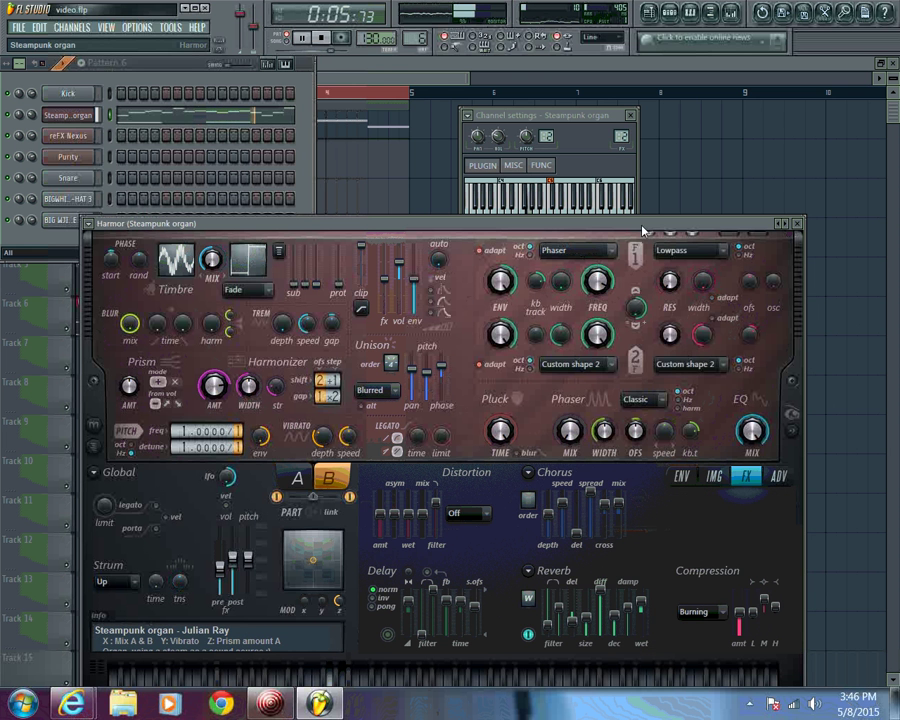
# Replace the Steampunk organ channel's generator with Purity, keeping the channel's notes
pyautogui.click(89, 224)
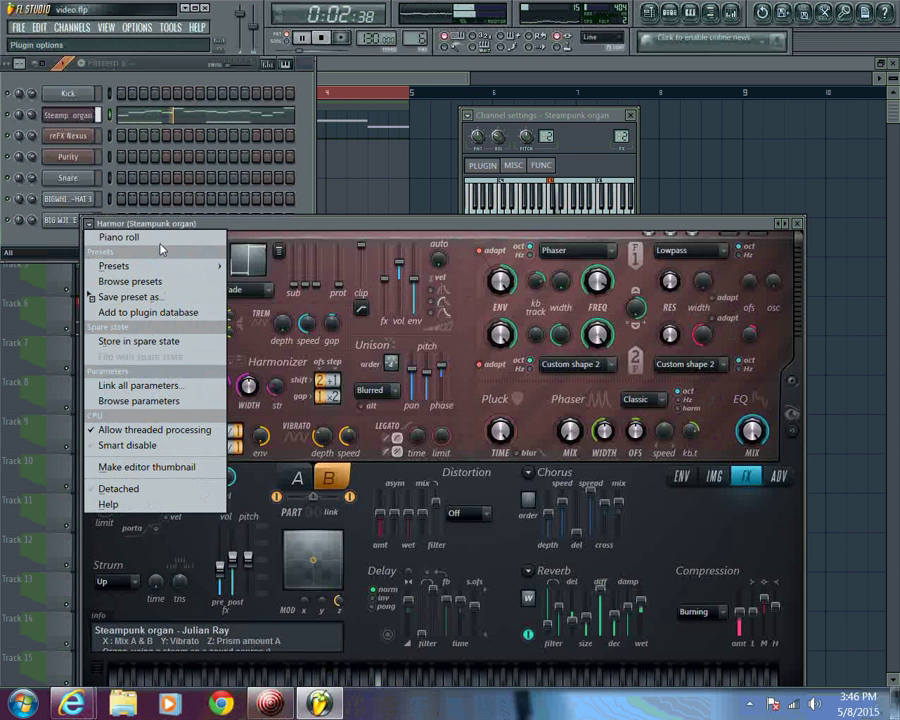
pyautogui.click(236, 229)
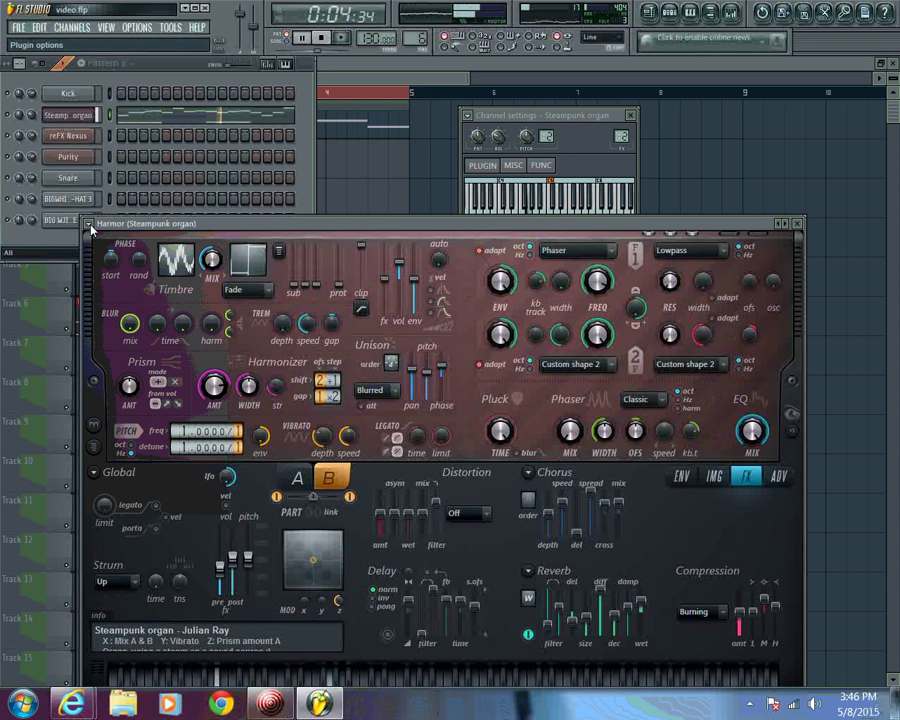
pyautogui.click(89, 226)
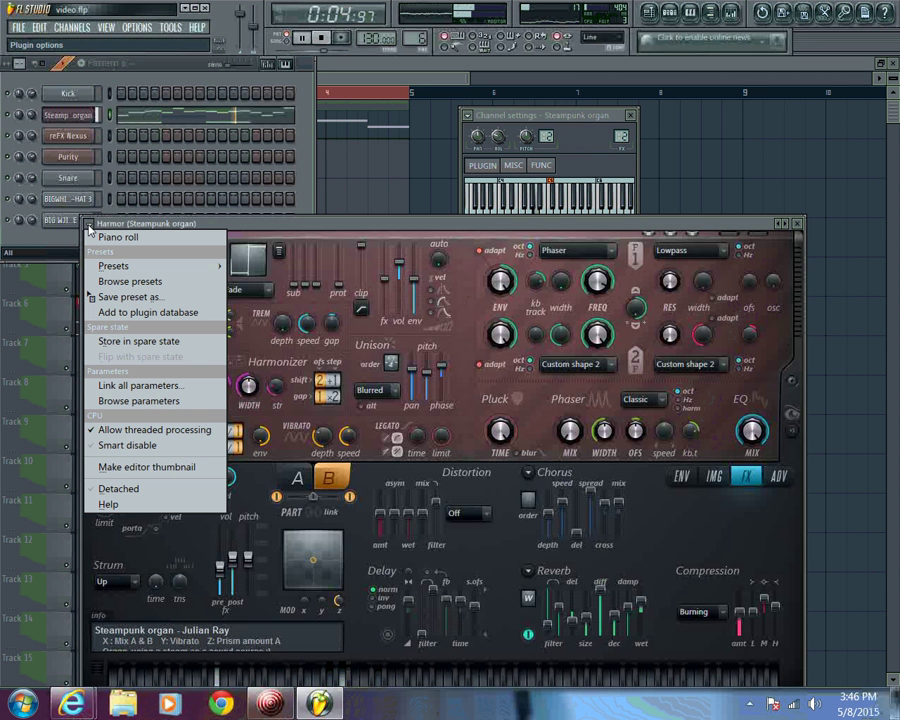
pyautogui.rightClick(67, 123)
pyautogui.moveTo(127, 286)
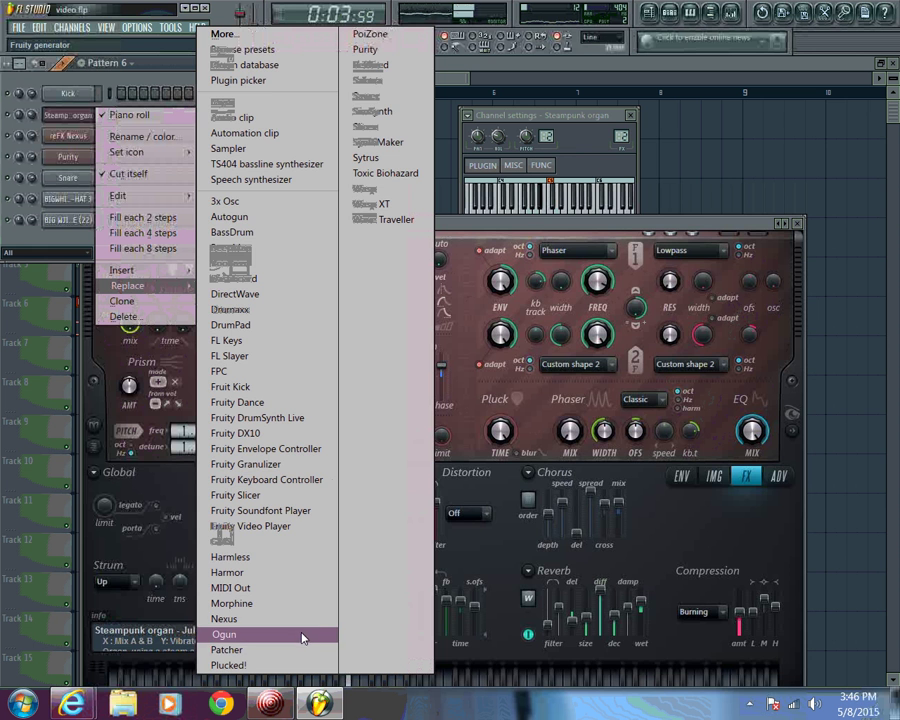
pyautogui.click(366, 49)
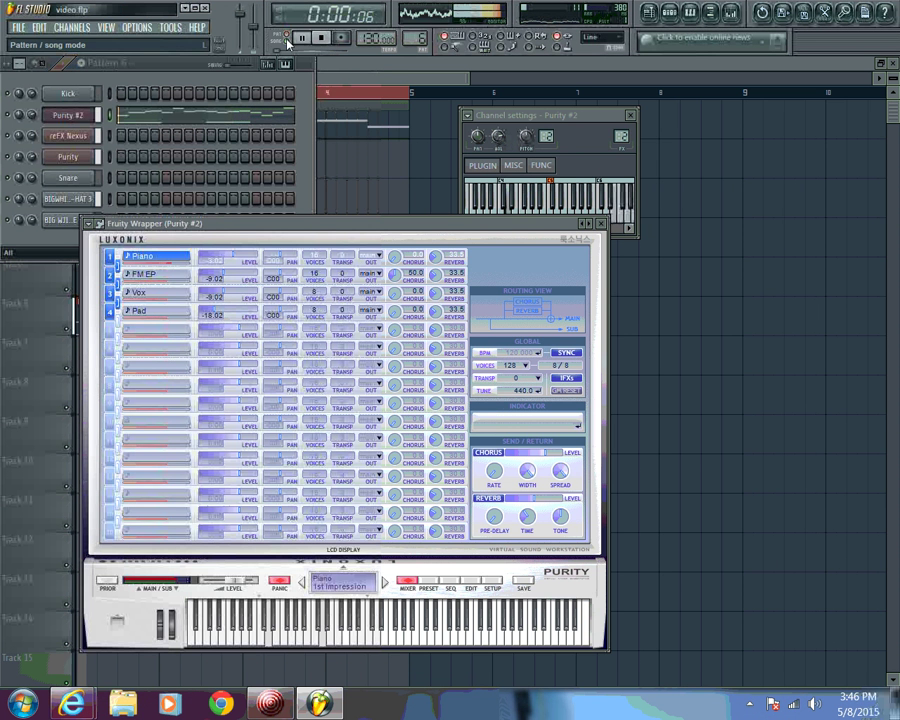
# Lower the Purity #2 channel's volume while the song plays
pyautogui.click(38, 120)
pyautogui.moveTo(40, 134); pyautogui.dragTo(44, 152)
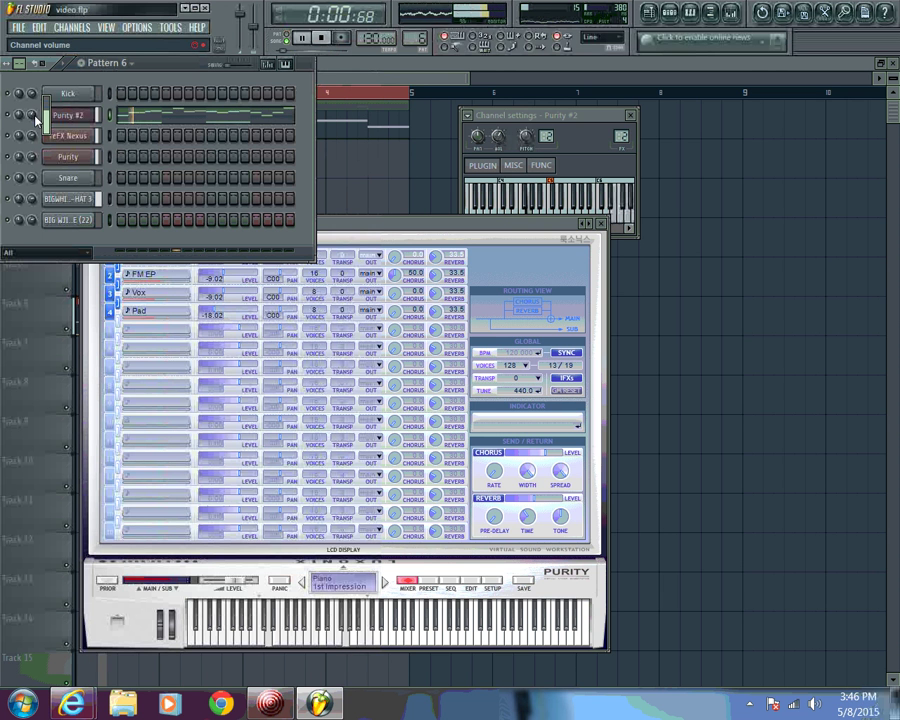
pyautogui.moveTo(35, 117); pyautogui.dragTo(38, 143)
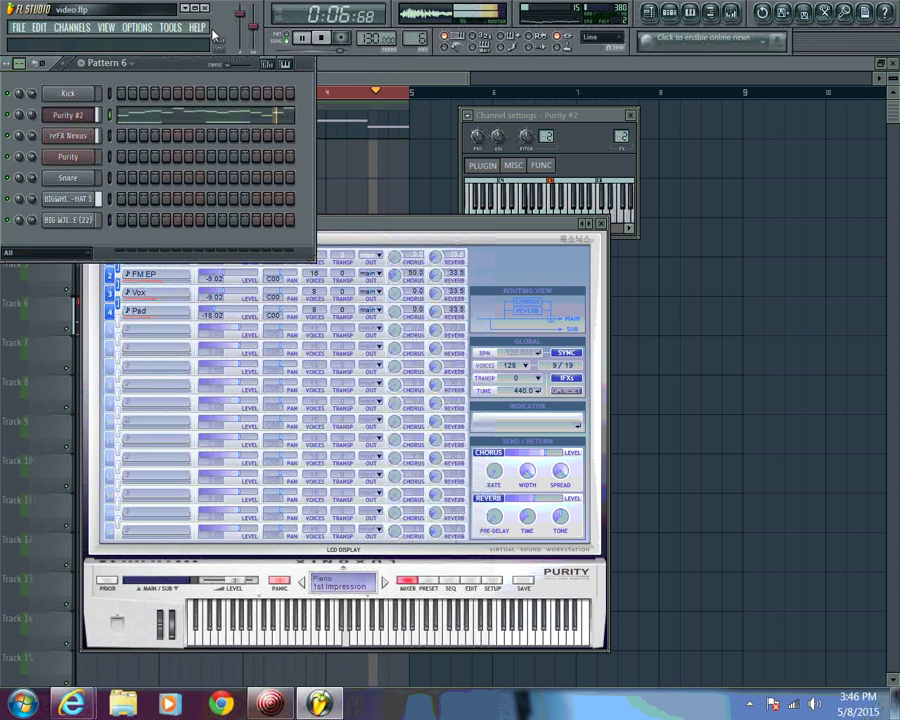
# Check the playing arrangement and the Pattern 6 step sequencer, dismiss the recording prompt, and stop playback
pyautogui.click(649, 12)
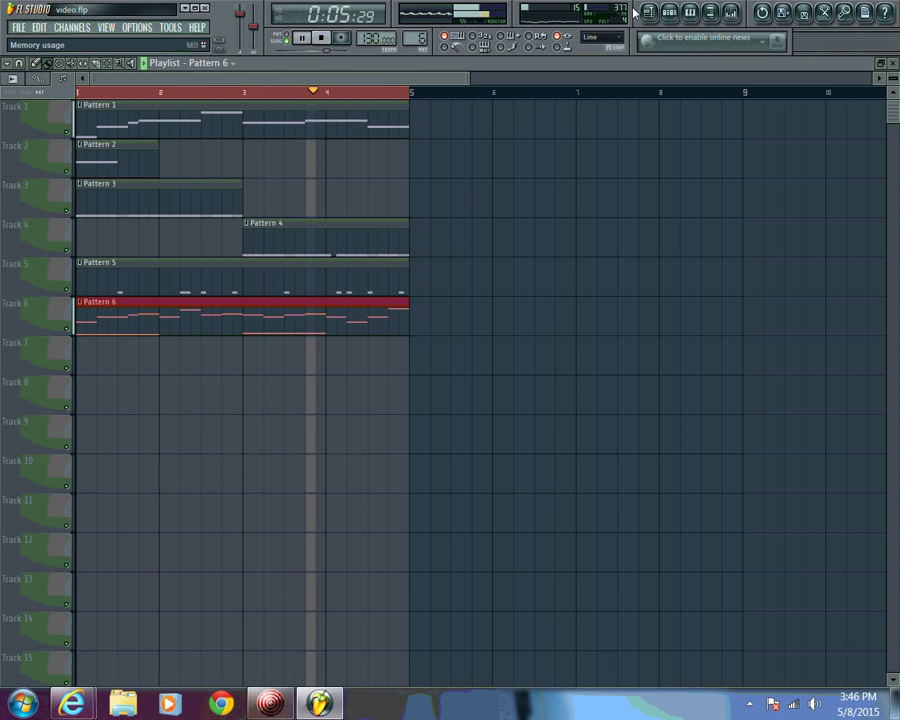
pyautogui.click(669, 12)
pyautogui.click(670, 14)
pyautogui.click(669, 12)
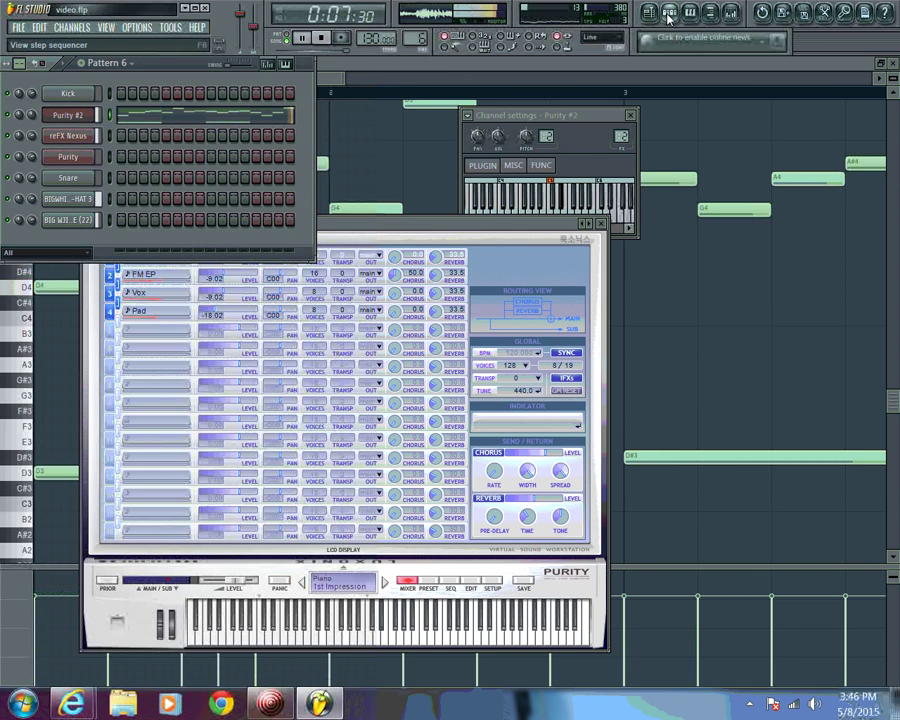
pyautogui.press('r')
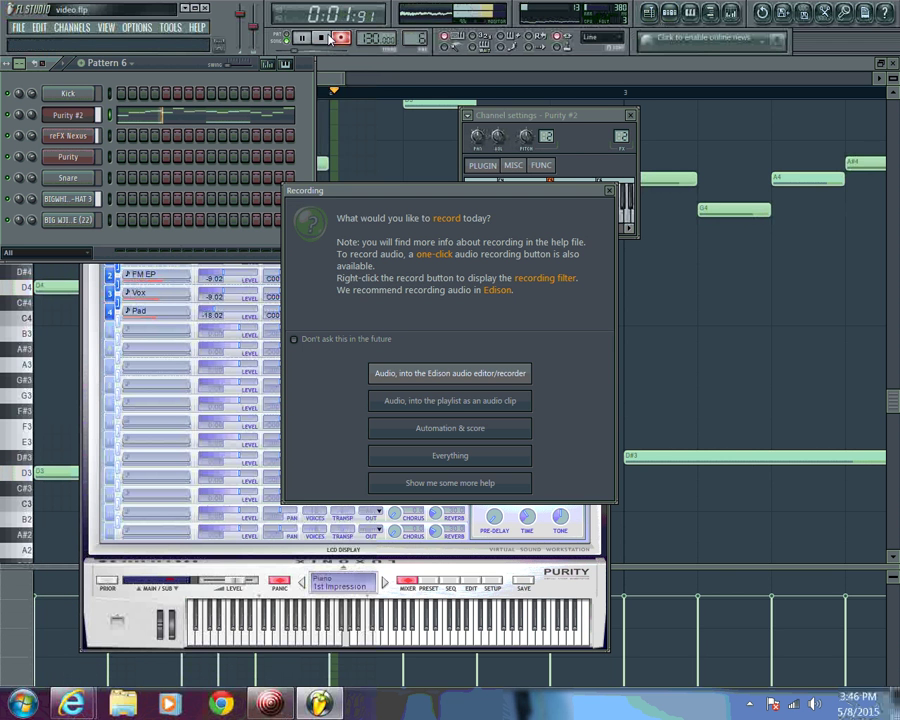
pyautogui.click(608, 190)
pyautogui.press('space')
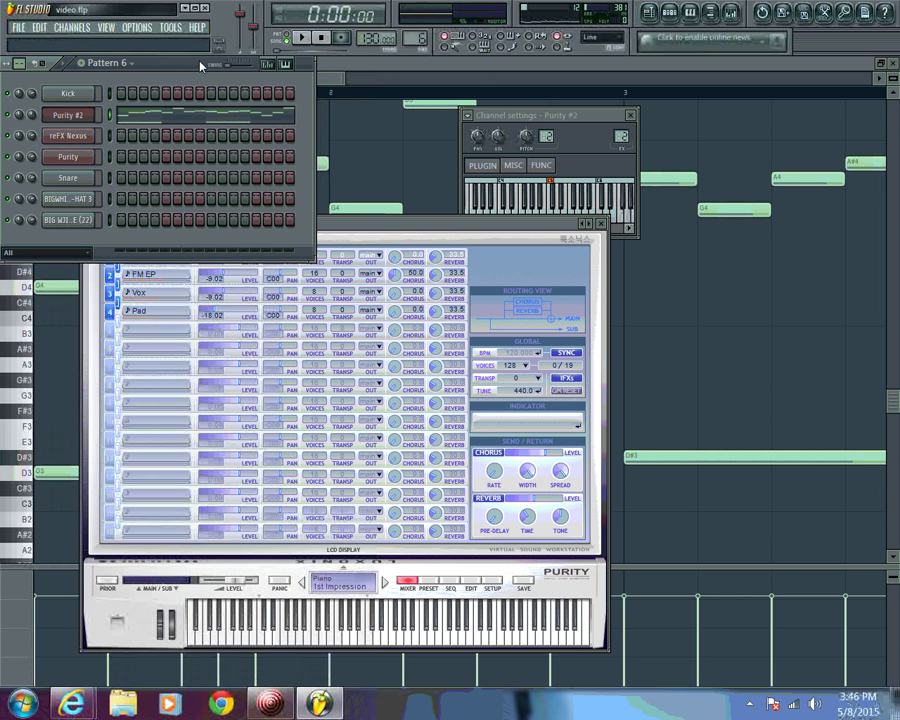
# Show the sample browser and collapse the BIG CLAP & SNARE folder of BIG WHITES KIT
pyautogui.click(716, 14)
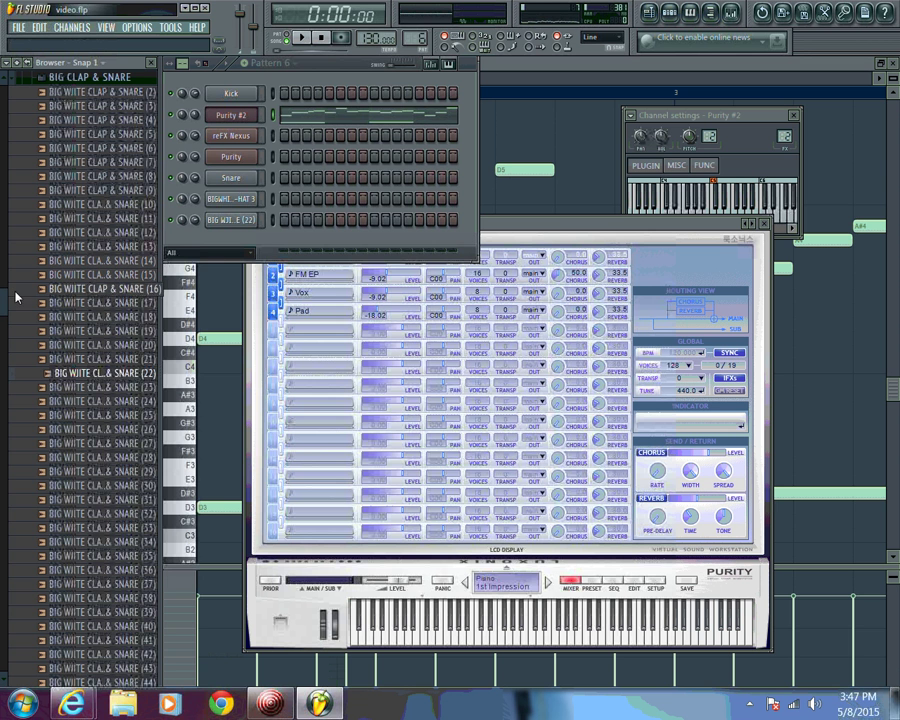
pyautogui.scroll(5, 55, 210)
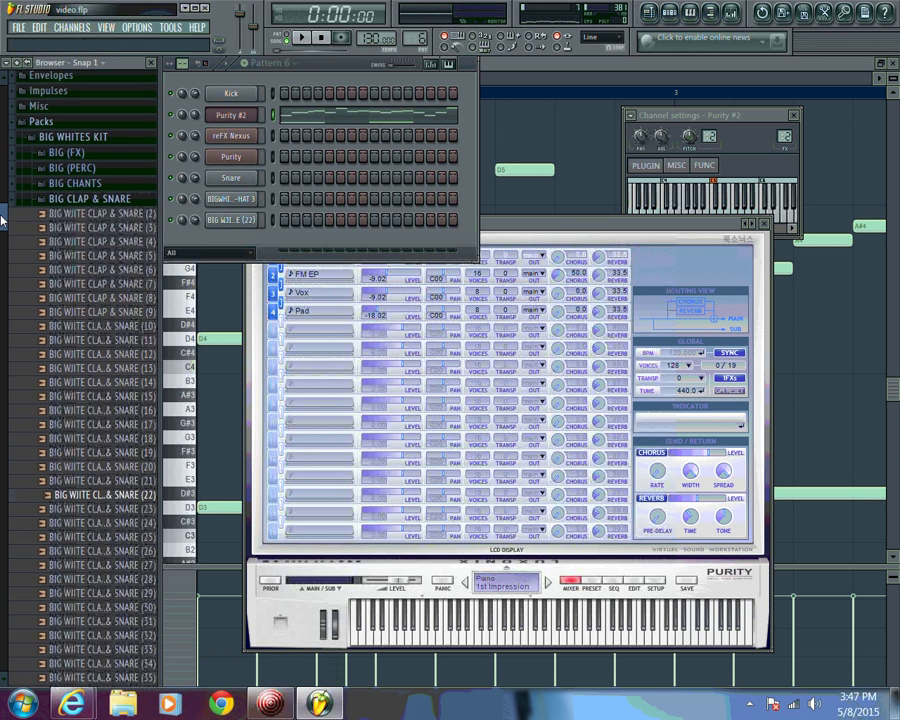
pyautogui.click(55, 203)
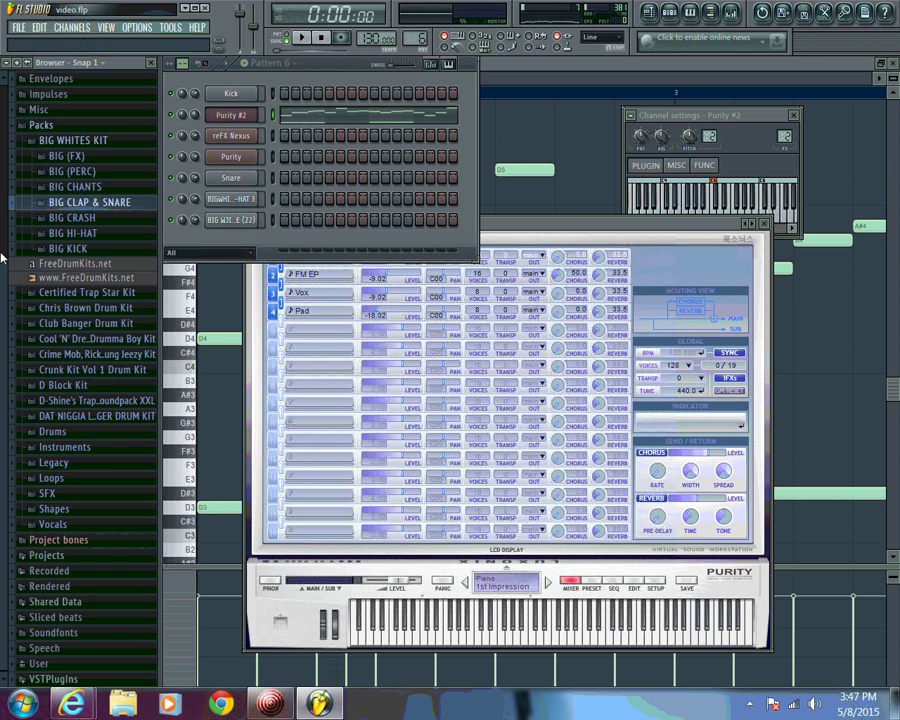
pyautogui.click(110, 233)
pyautogui.click(104, 233)
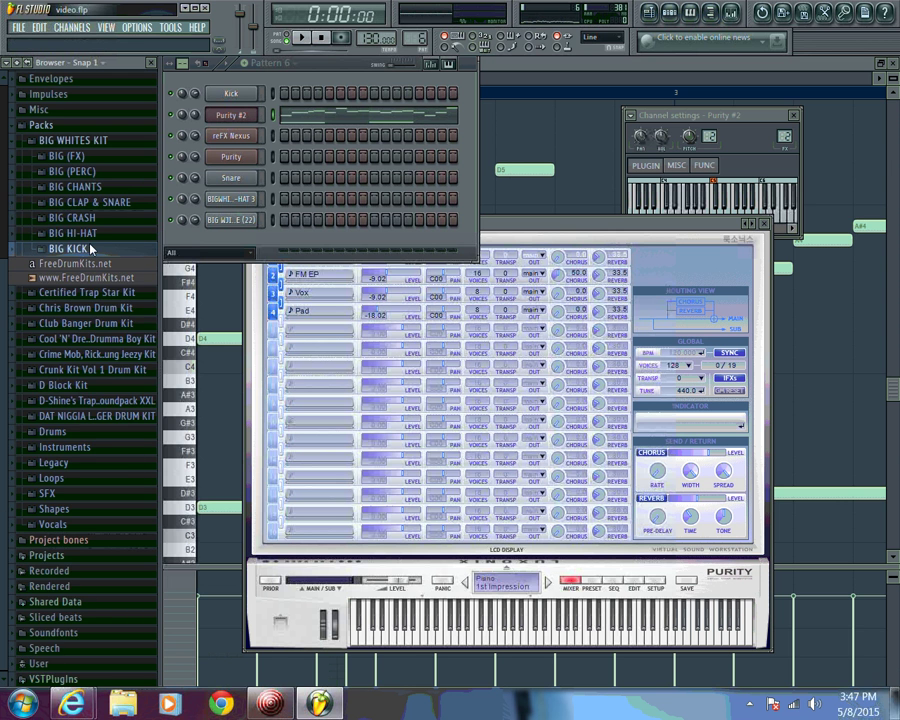
# Audition the kick samples in the BIG KICK folder of BIG WHITES KIT, from BIG WHITE KICK 2 through 12
pyautogui.click(108, 248)
pyautogui.click(100, 91)
pyautogui.click(106, 106)
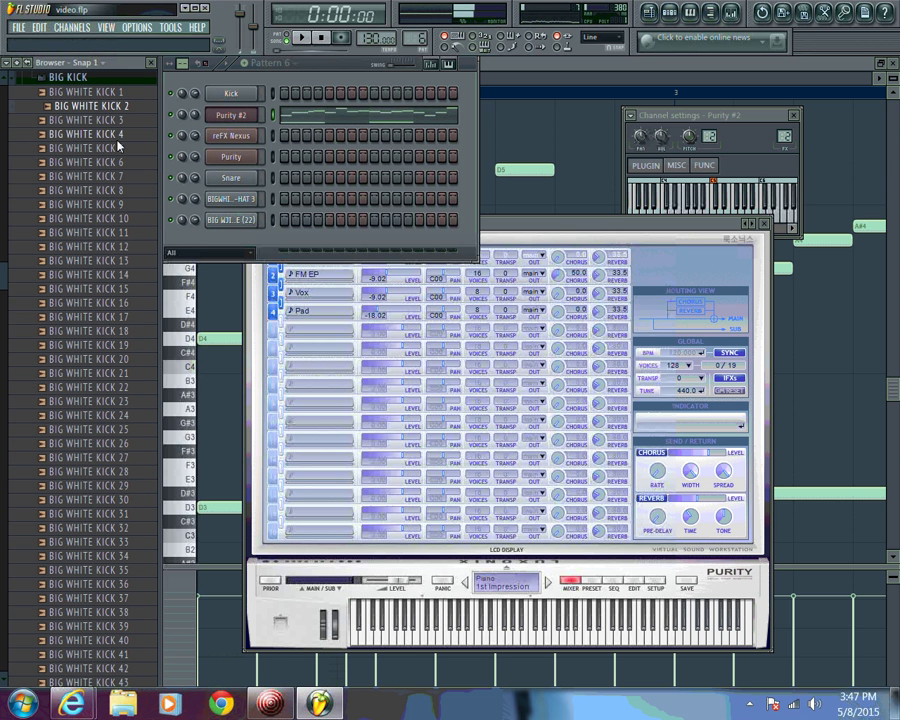
pyautogui.click(117, 136)
pyautogui.click(118, 149)
pyautogui.click(119, 176)
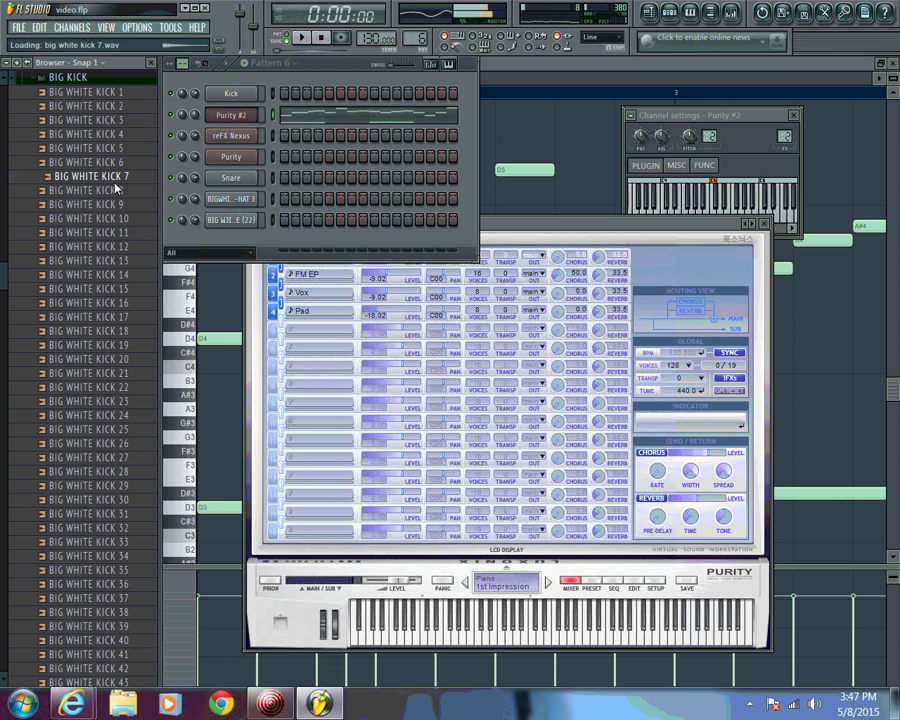
pyautogui.click(124, 190)
pyautogui.click(127, 204)
pyautogui.click(123, 218)
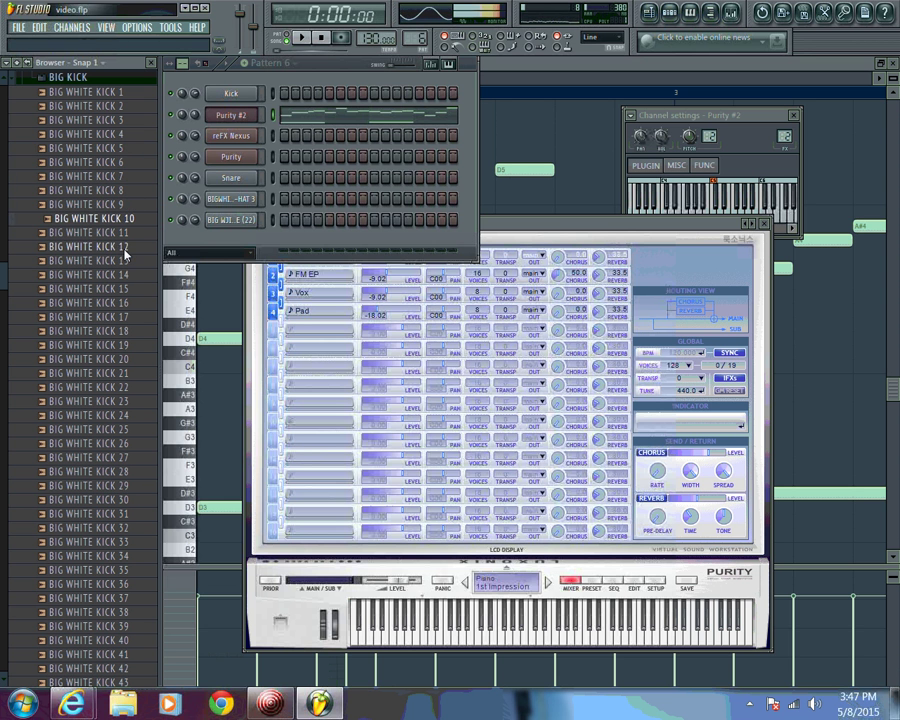
pyautogui.click(122, 233)
pyautogui.click(119, 247)
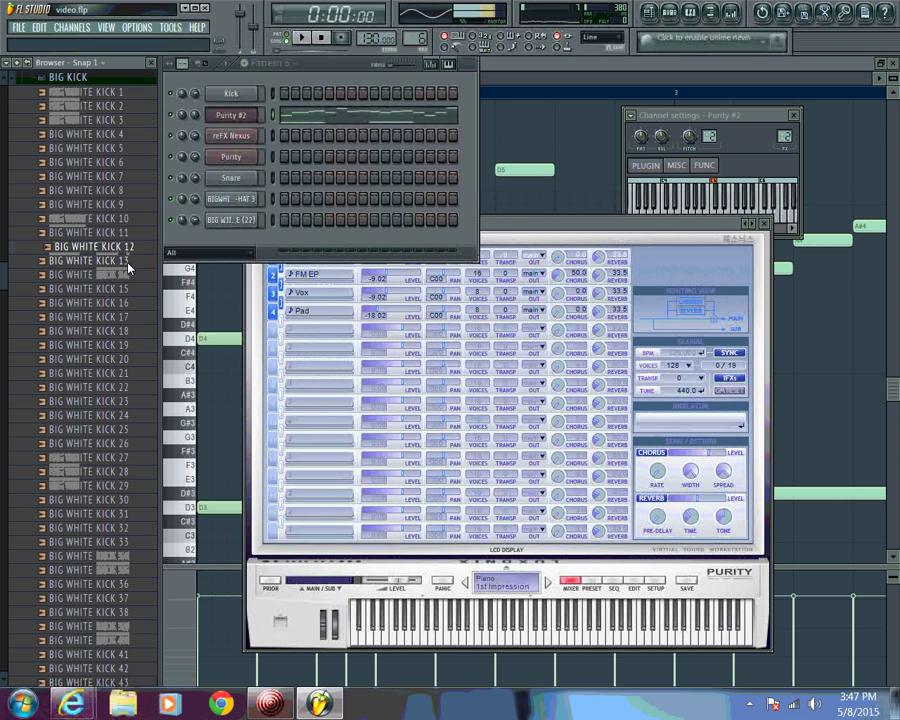
# Preview BIG WHITE KICK 13 and load it into the project as a new sampler channel
pyautogui.click(129, 261)
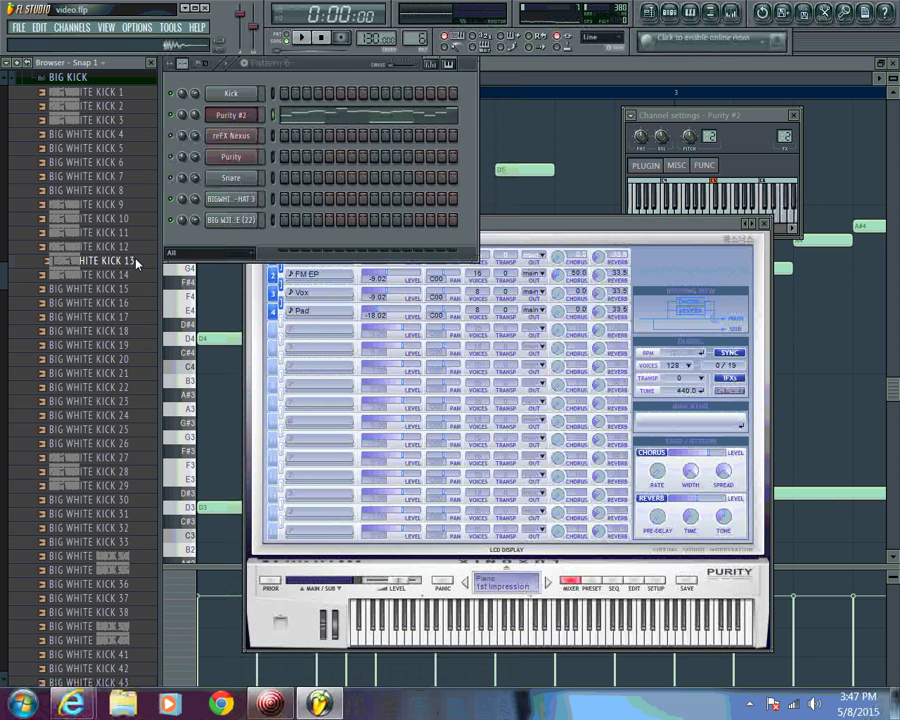
pyautogui.rightClick(137, 263)
pyautogui.click(240, 278)
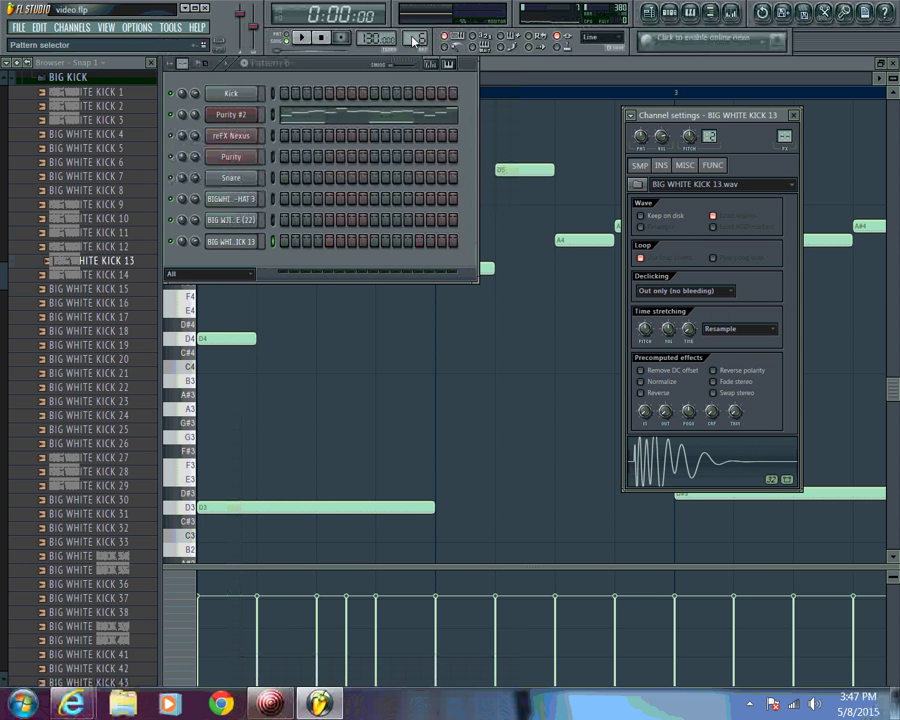
# Switch to the empty Pattern 7, extend its step grid to 64 steps, and place it at bar 1 on Track 7 of the Playlist
pyautogui.scroll(1, 415, 38)
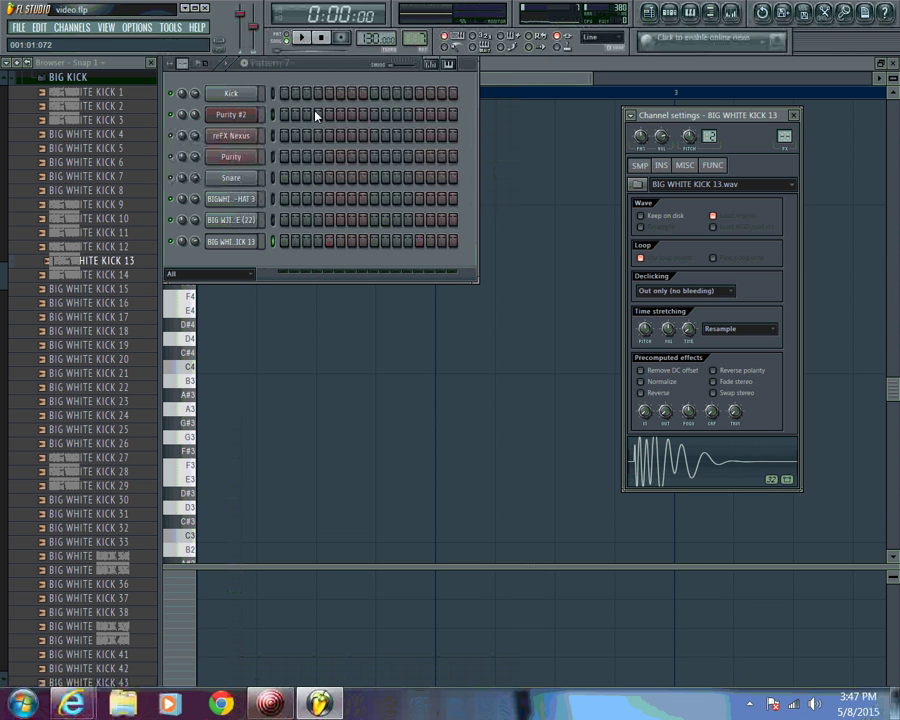
pyautogui.click(184, 64)
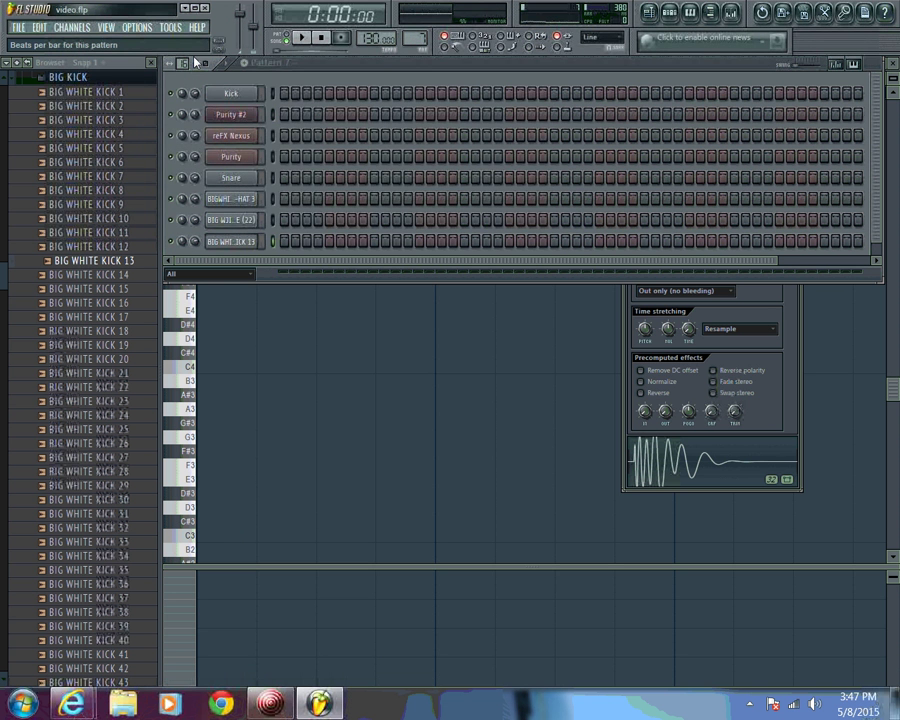
pyautogui.click(649, 12)
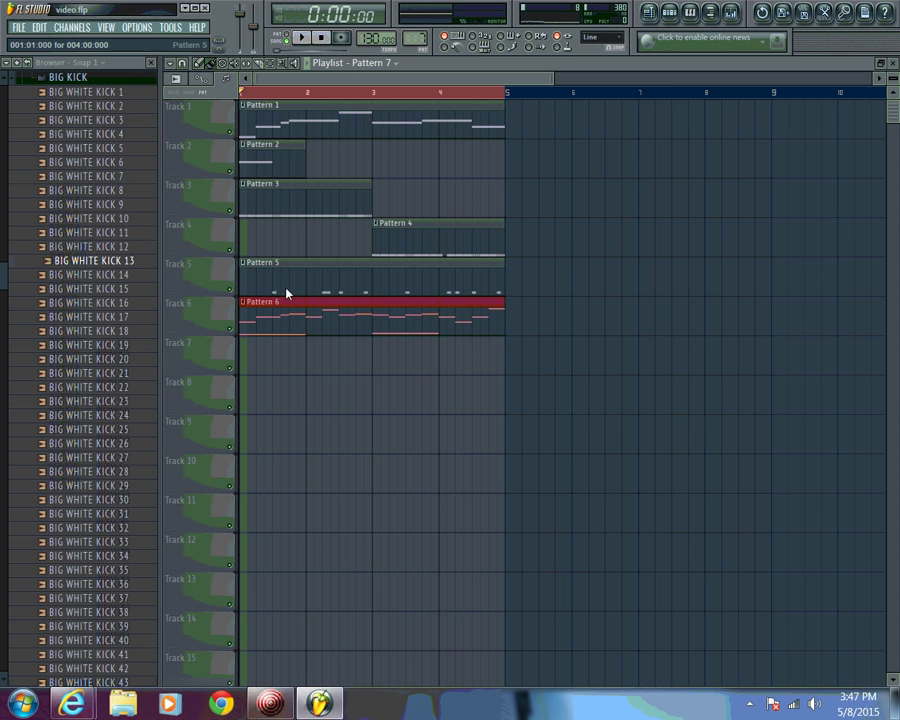
pyautogui.click(244, 349)
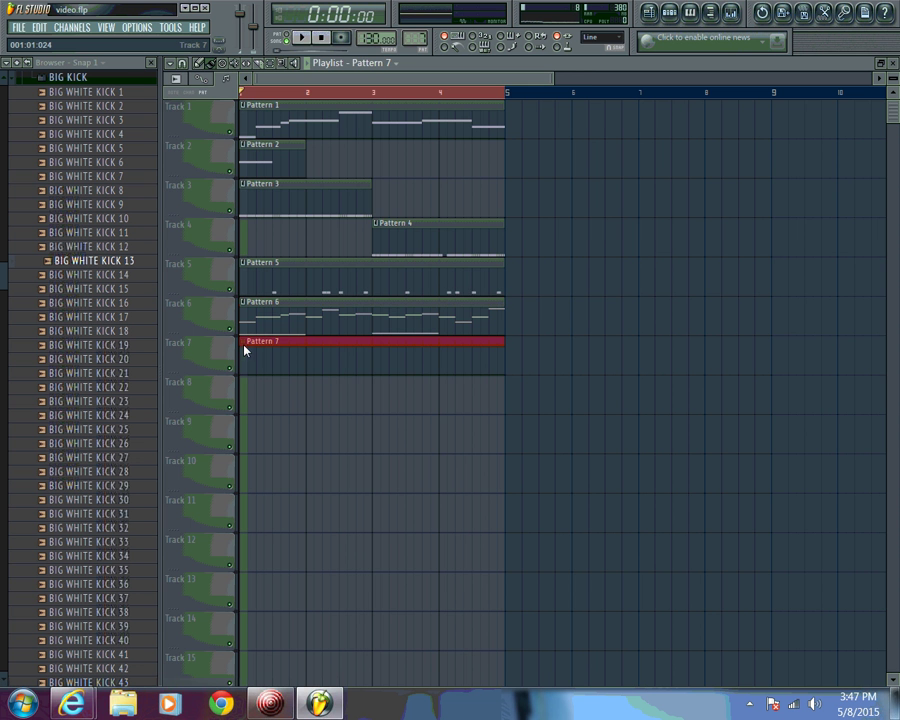
# Add BIG WHITE KICK 13 hits on steps 1 and 15 of Pattern 7, checking them against the song
pyautogui.click(690, 12)
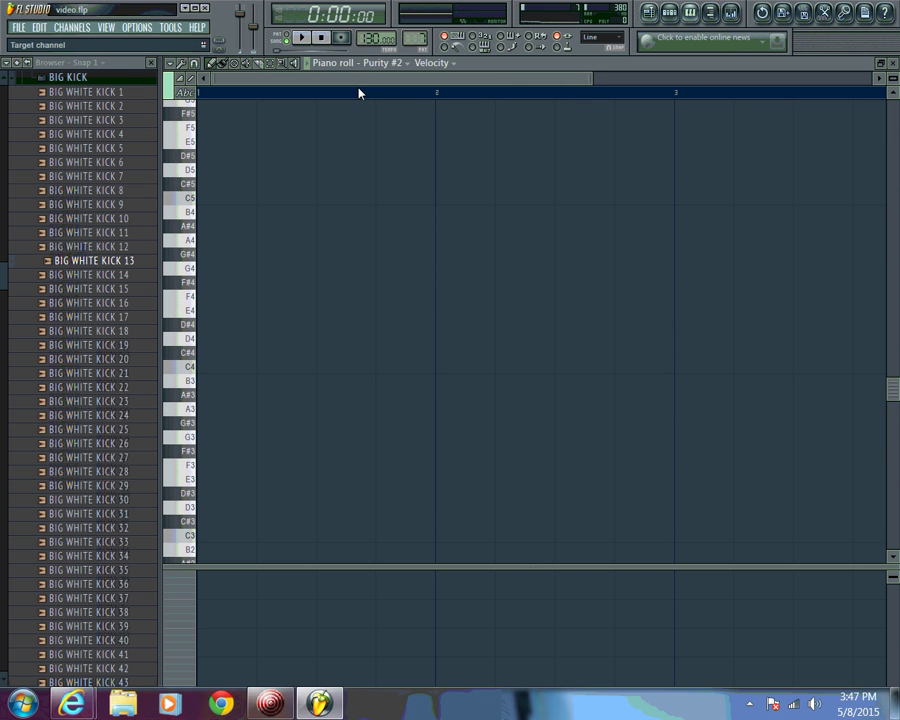
pyautogui.click(669, 12)
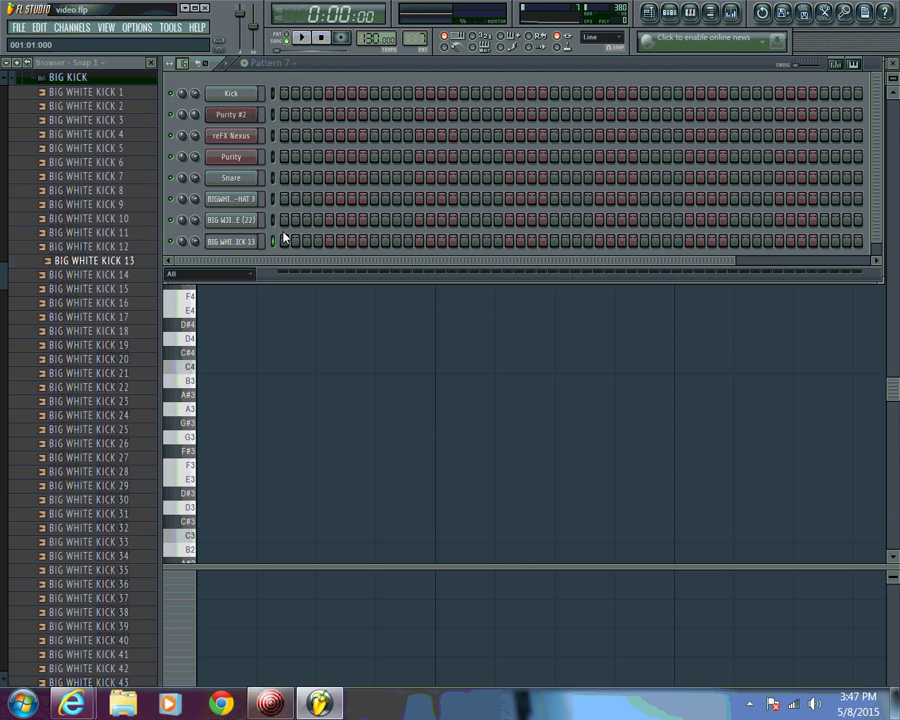
pyautogui.press('space')
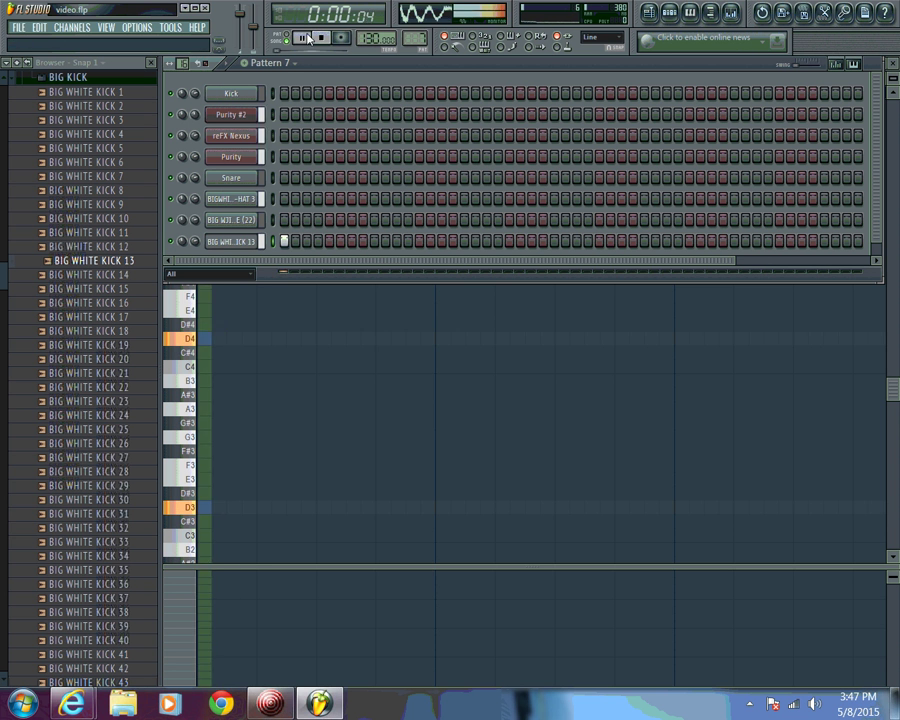
pyautogui.click(441, 241)
pyautogui.press('space')
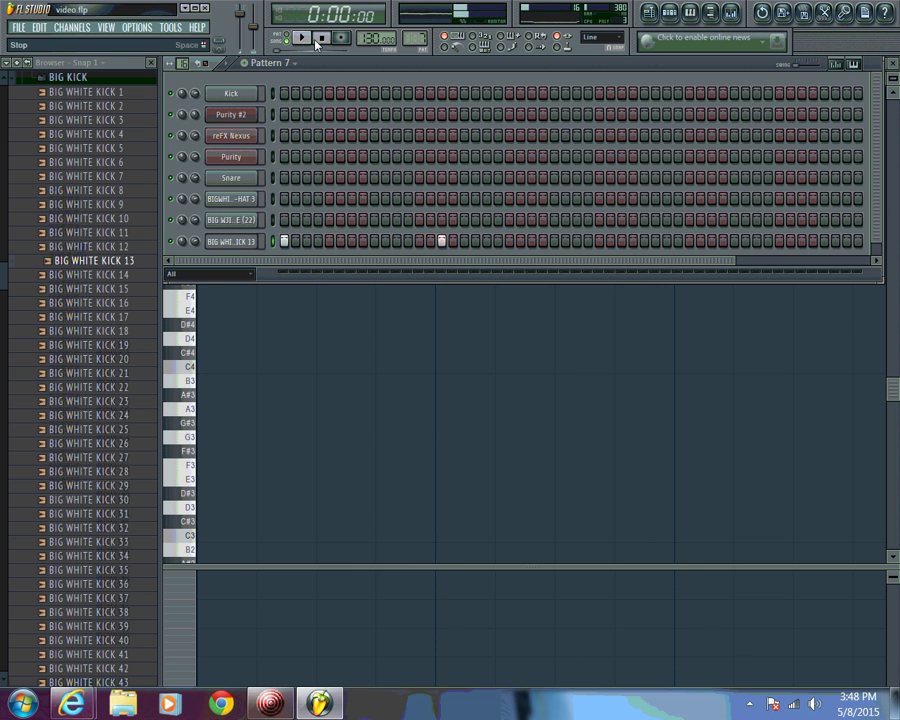
pyautogui.press('space')
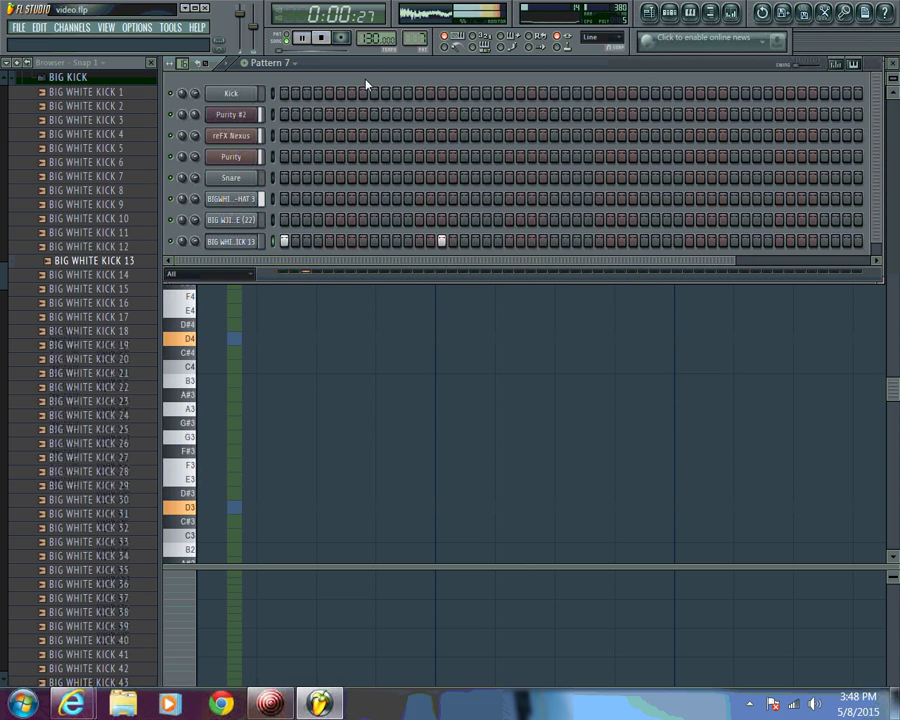
# Add kick hits on steps 19, 21, 27, 31, 32 and 33 of the BIG WHITE KICK 13 channel during playback
pyautogui.click(487, 241)
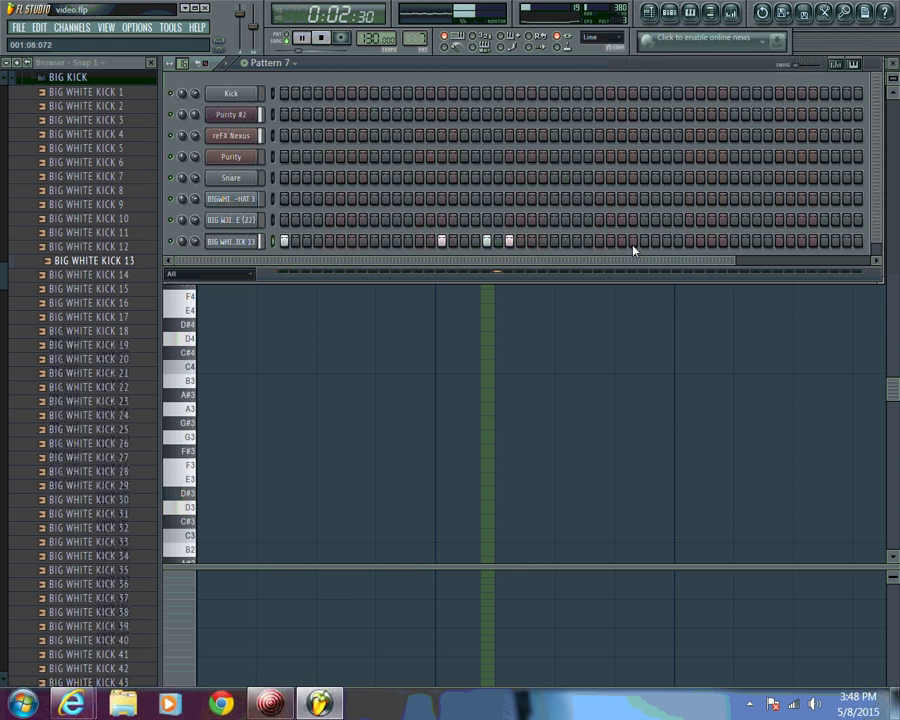
pyautogui.click(577, 245)
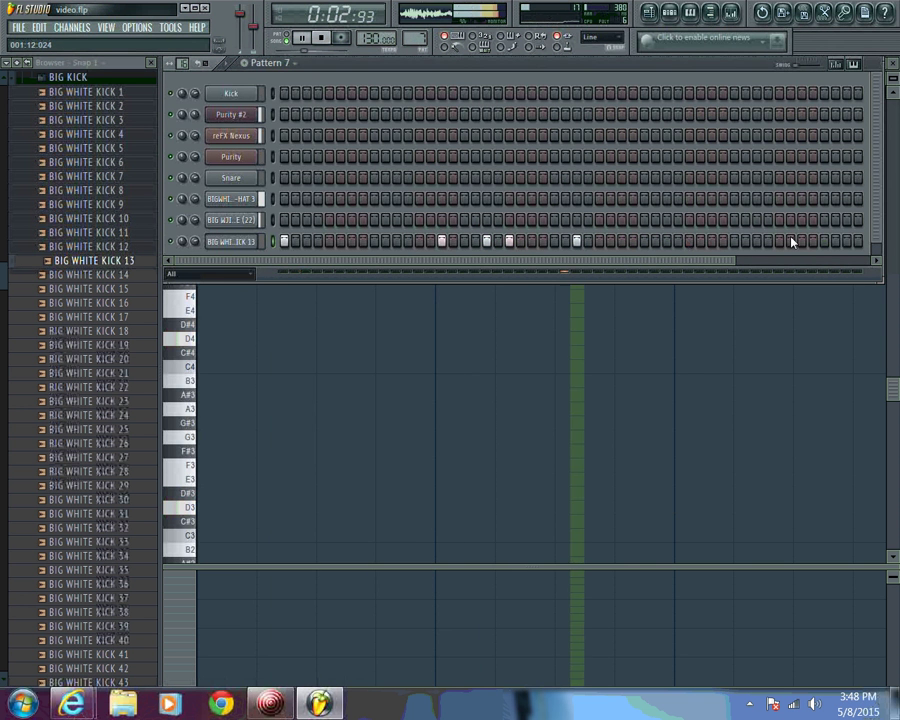
pyautogui.click(621, 245)
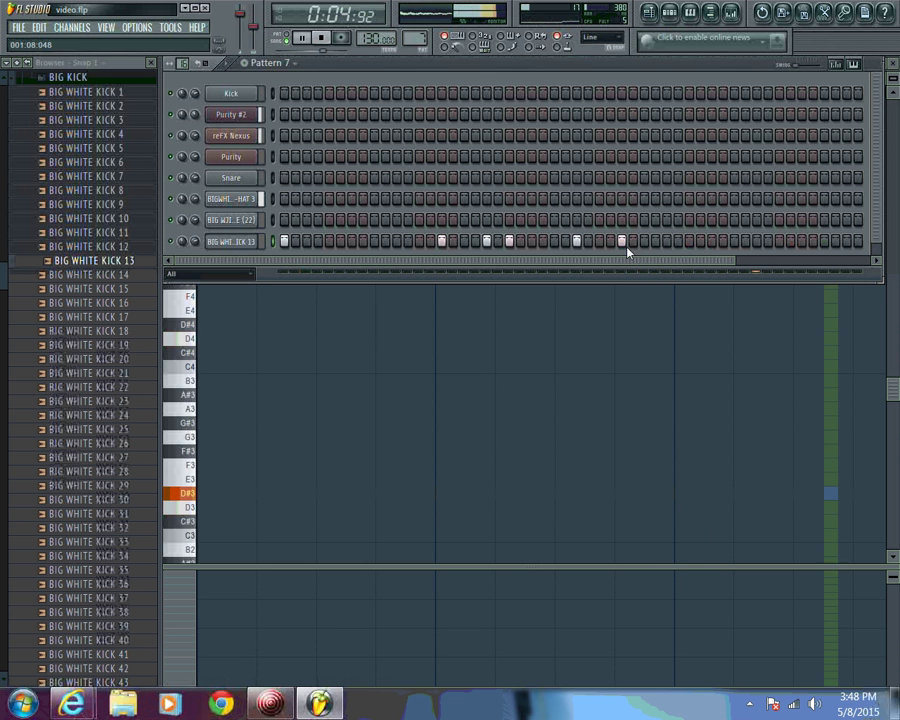
pyautogui.click(632, 246)
pyautogui.click(643, 247)
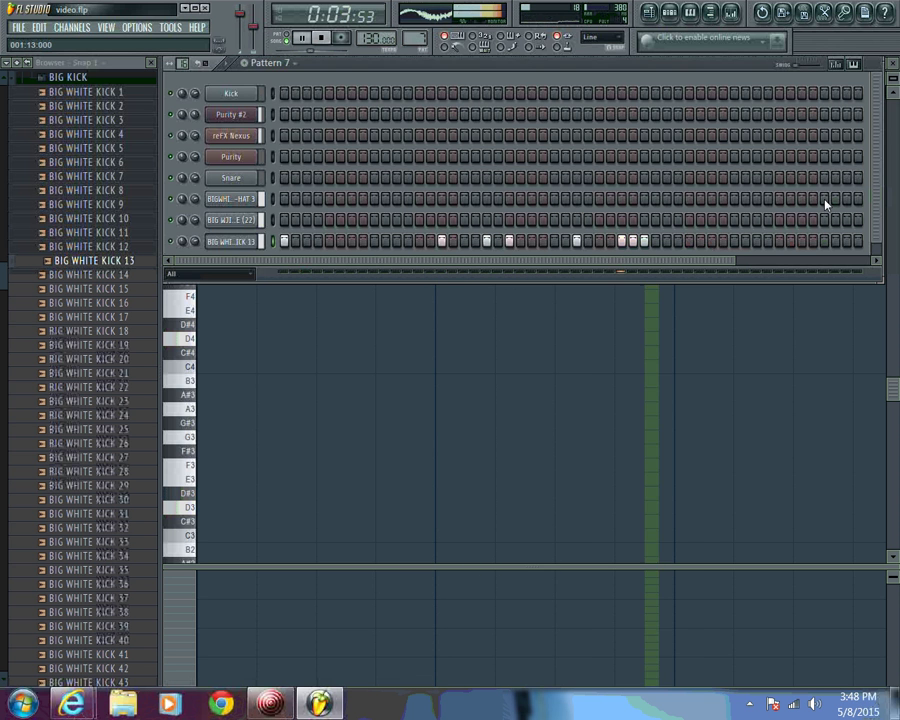
# Add kick hits on steps 47 and 51, trying step 50 before settling on 51
pyautogui.click(801, 242)
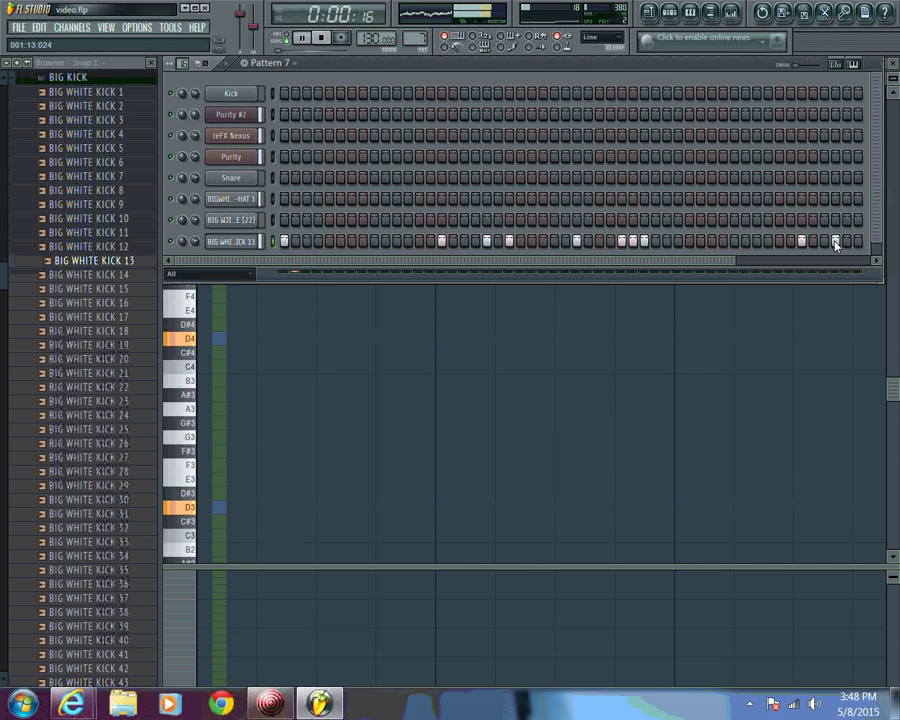
pyautogui.click(836, 242)
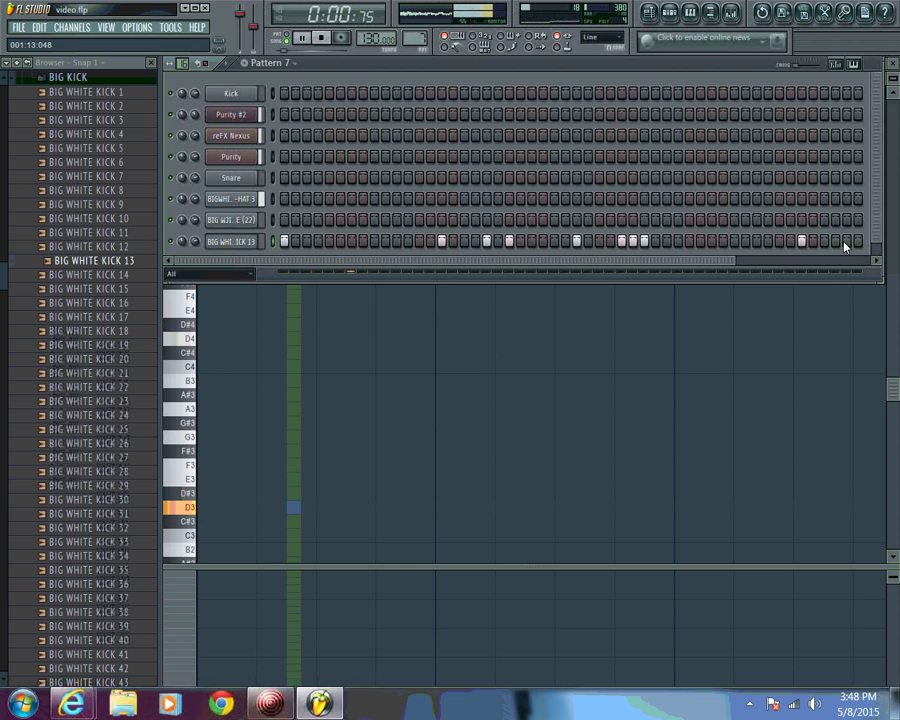
pyautogui.click(846, 242)
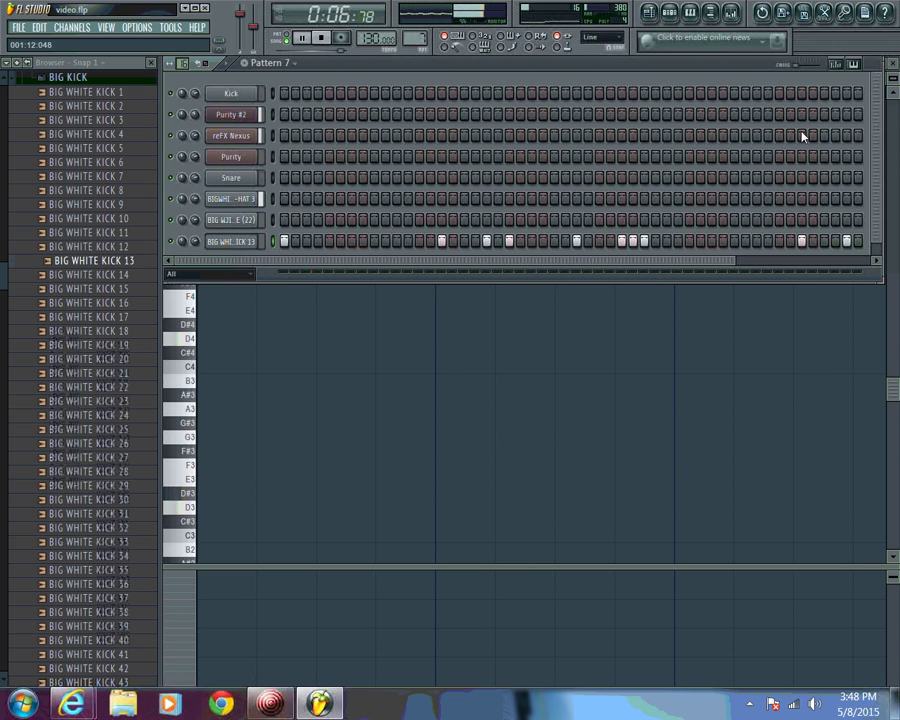
# Try a kick hit on steps 55 and 54 near the end of Pattern 7, and keep it on step 53
pyautogui.moveTo(612, 263); pyautogui.dragTo(846, 269)
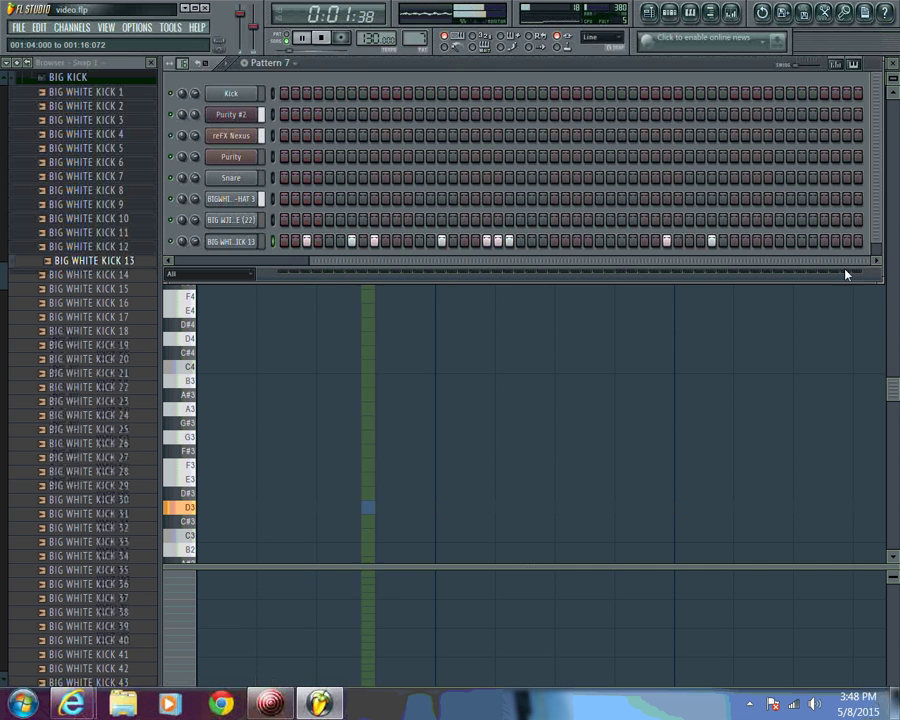
pyautogui.click(756, 241)
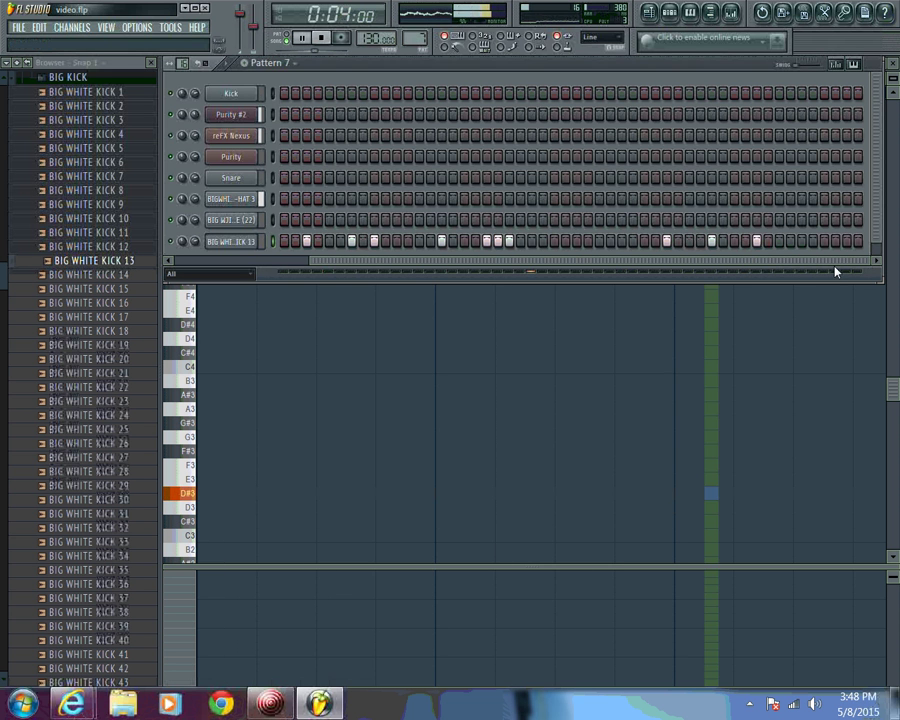
pyautogui.rightClick(757, 241)
pyautogui.click(745, 241)
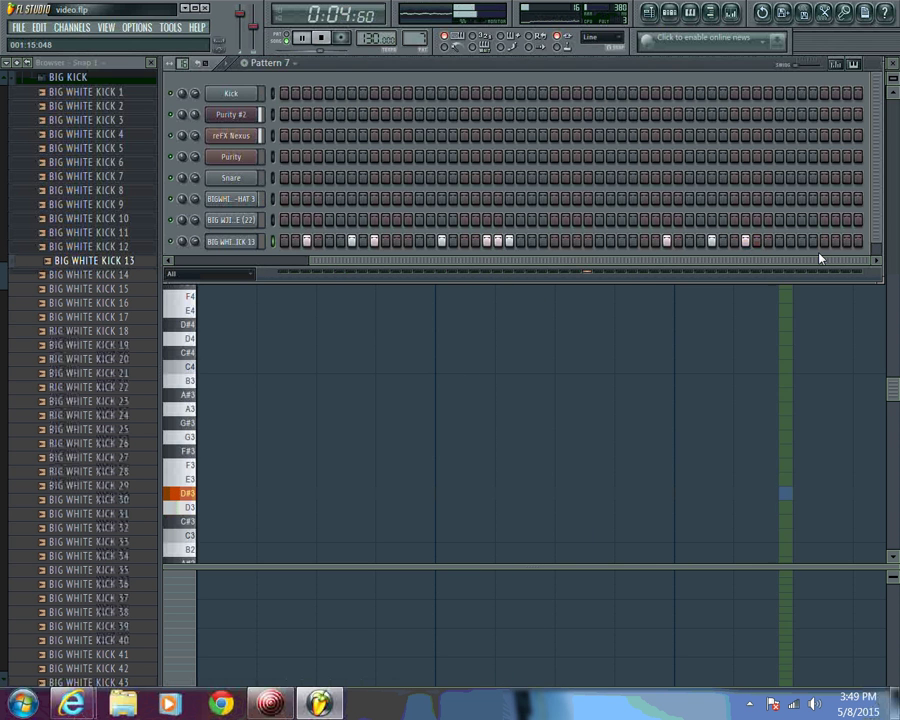
pyautogui.click(734, 243)
pyautogui.rightClick(746, 243)
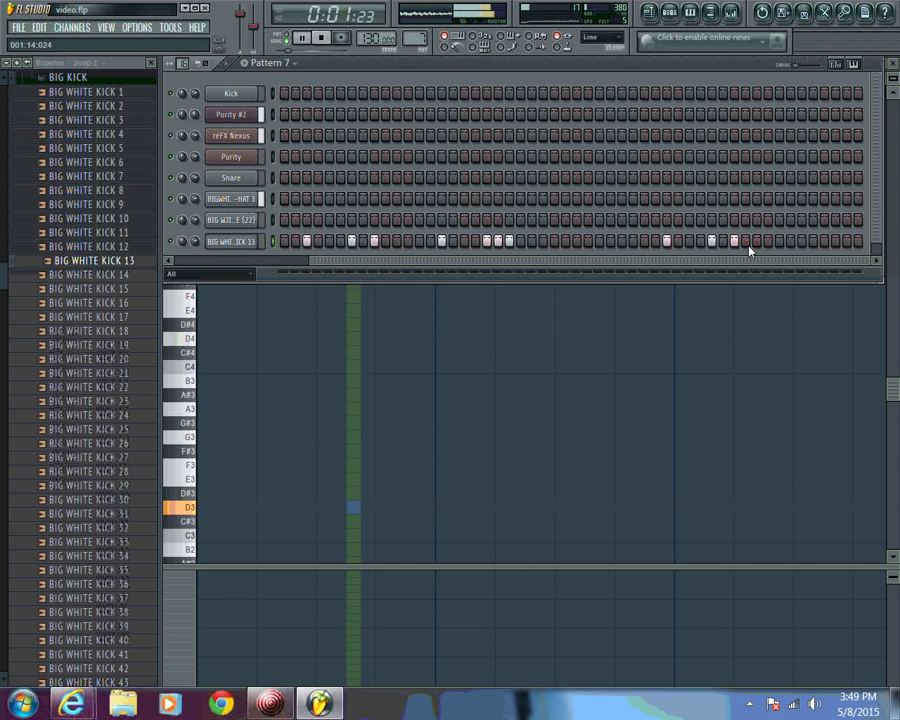
# Finish the kick row with hits on steps 59 and 63, listen to the result, and stop playback
pyautogui.click(801, 241)
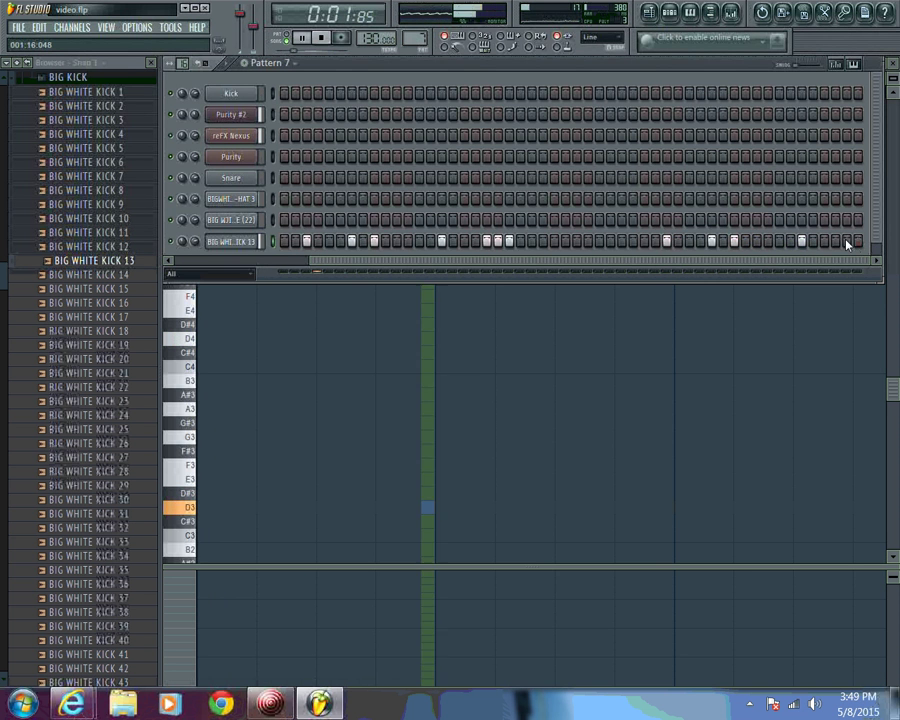
pyautogui.click(846, 241)
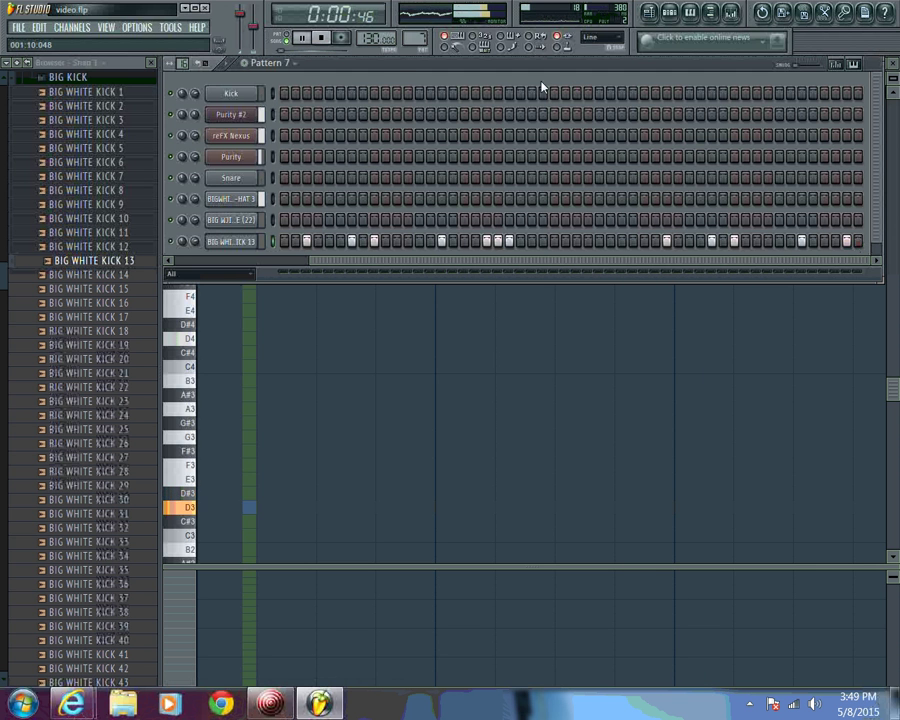
pyautogui.click(320, 39)
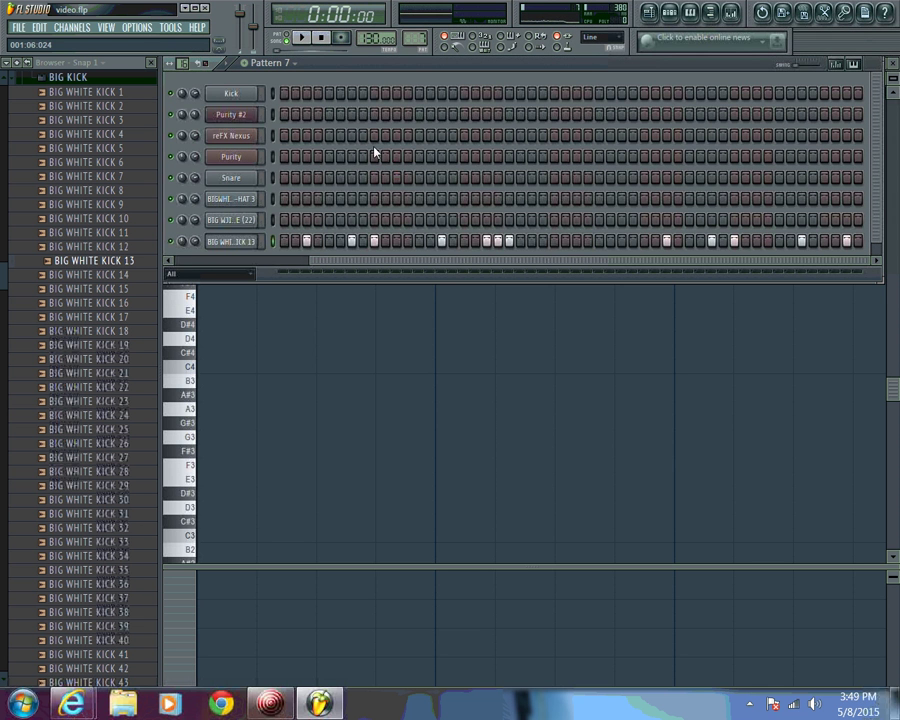
# Play the song and look through the remaining drum kits in the sample browser, opening and collapsing the Certified Trap Star Kit folder
pyautogui.moveTo(4, 283); pyautogui.dragTo(6, 345)
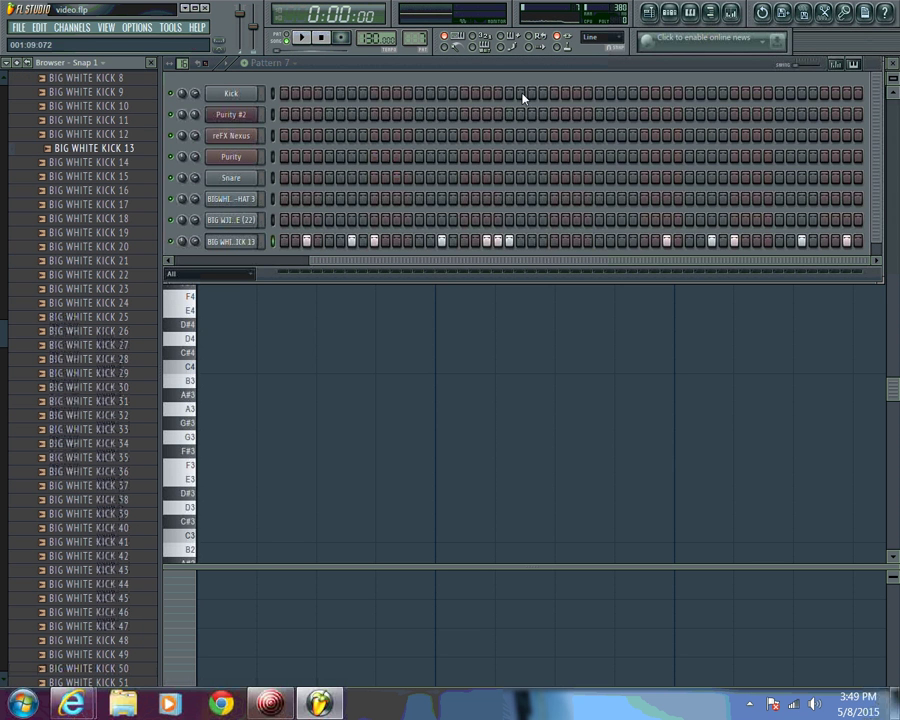
pyautogui.click(306, 39)
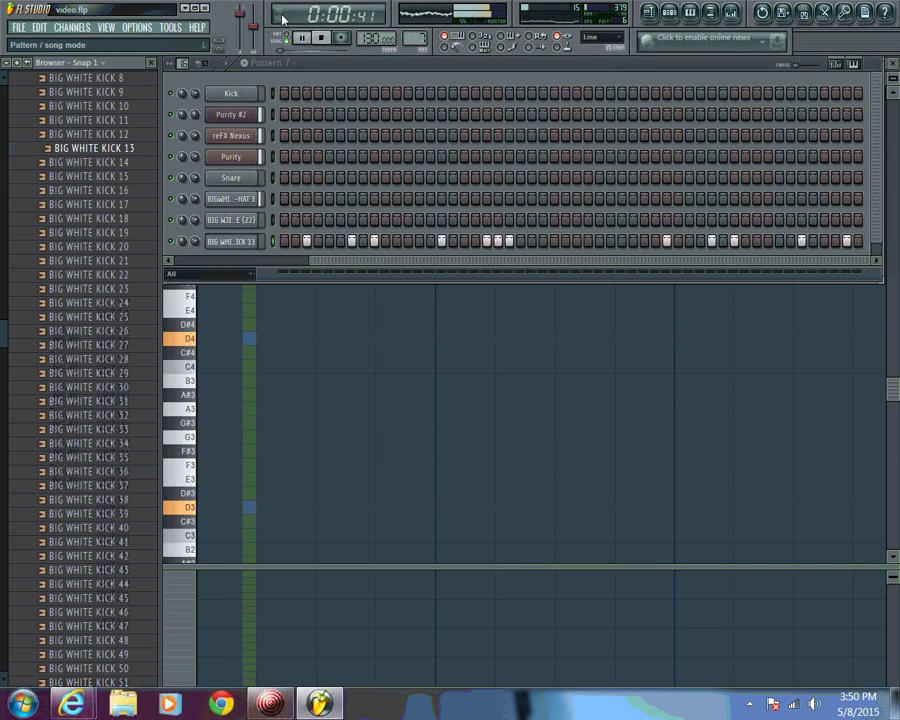
pyautogui.moveTo(2, 345); pyautogui.dragTo(4, 569)
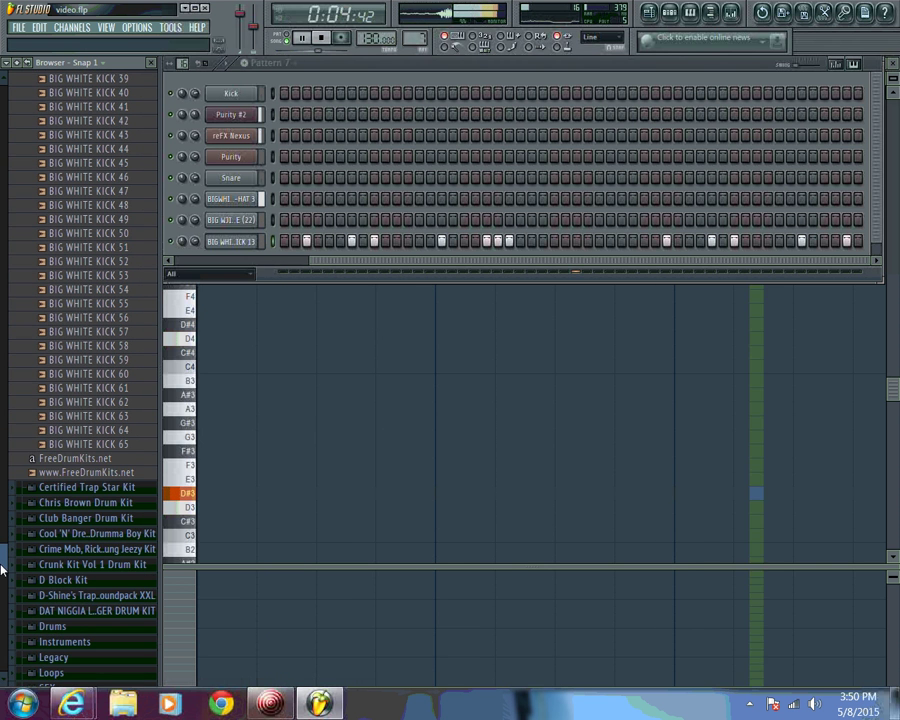
pyautogui.click(145, 486)
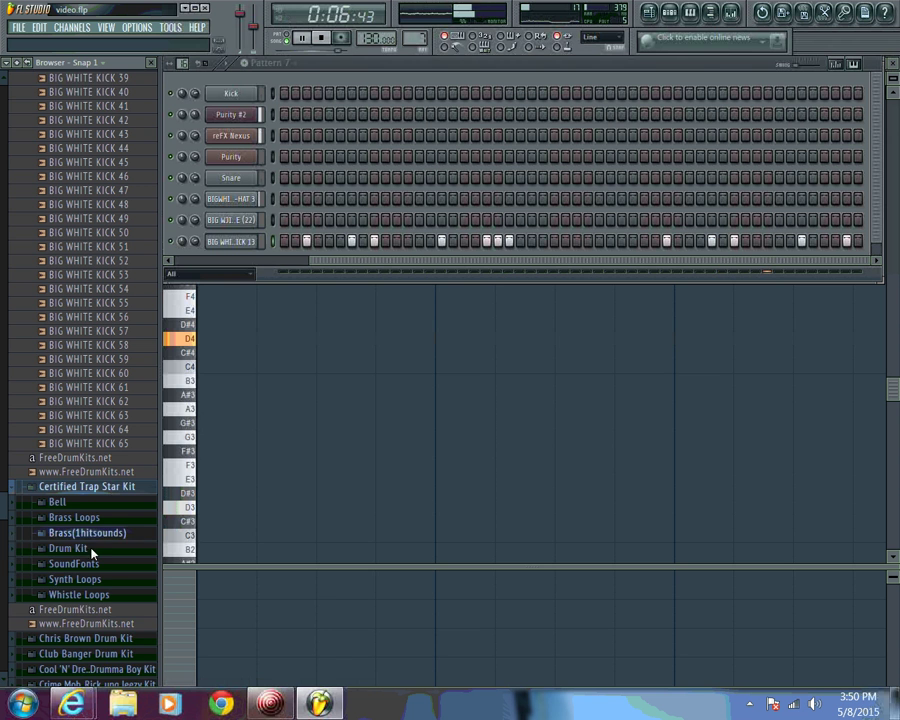
pyautogui.scroll(-1, 92, 555)
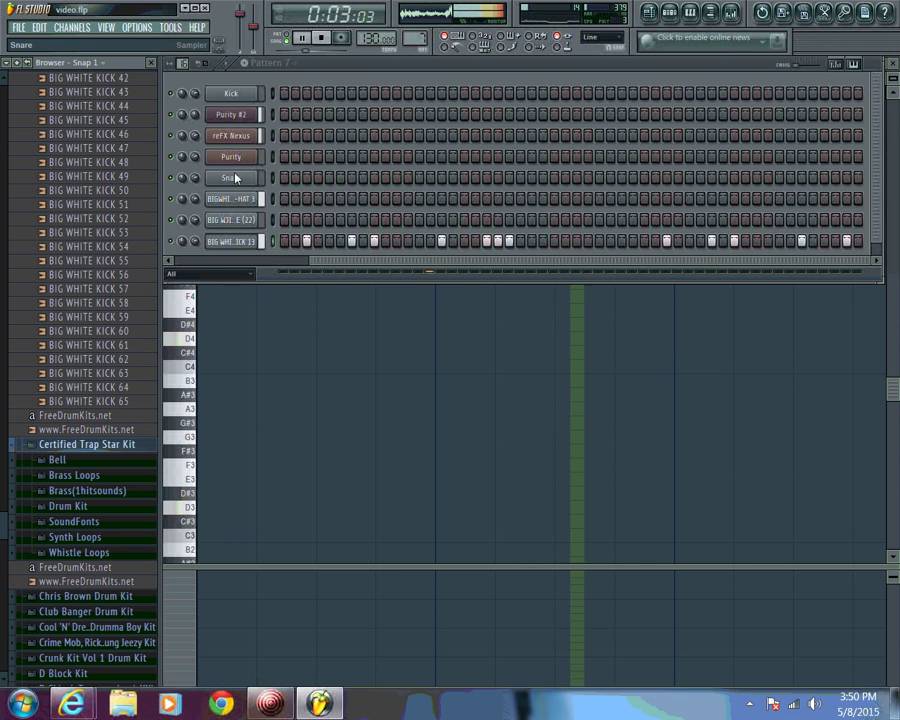
pyautogui.click(84, 462)
pyautogui.click(82, 447)
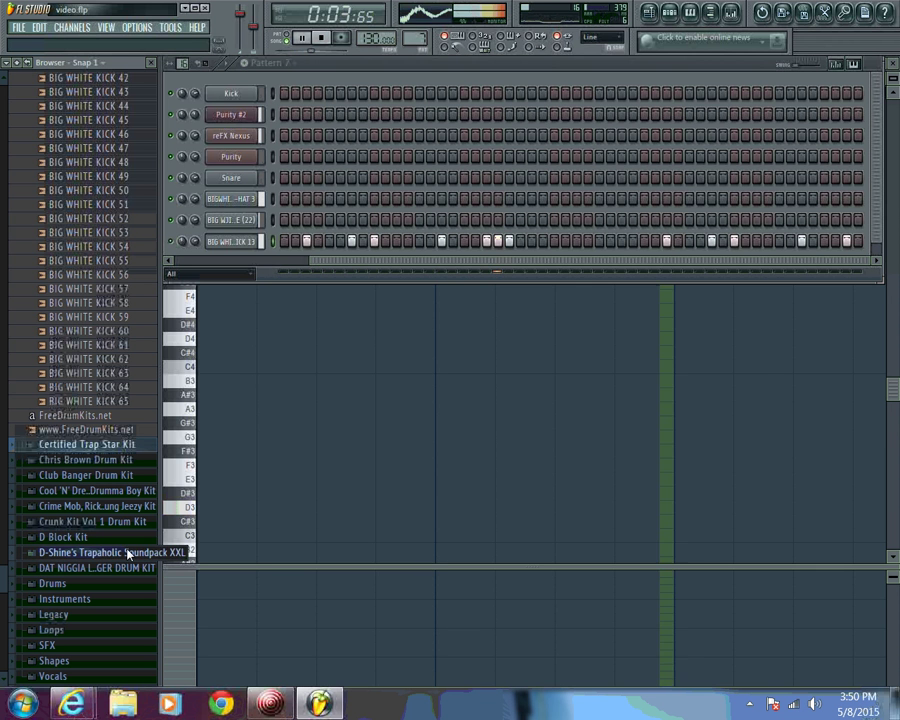
# Open the LEX DRUMZ folder in the Lex Luger drum kit, audition LEX HEAVY Kick LV2, and stop song playback
pyautogui.scroll(-3, 115, 560)
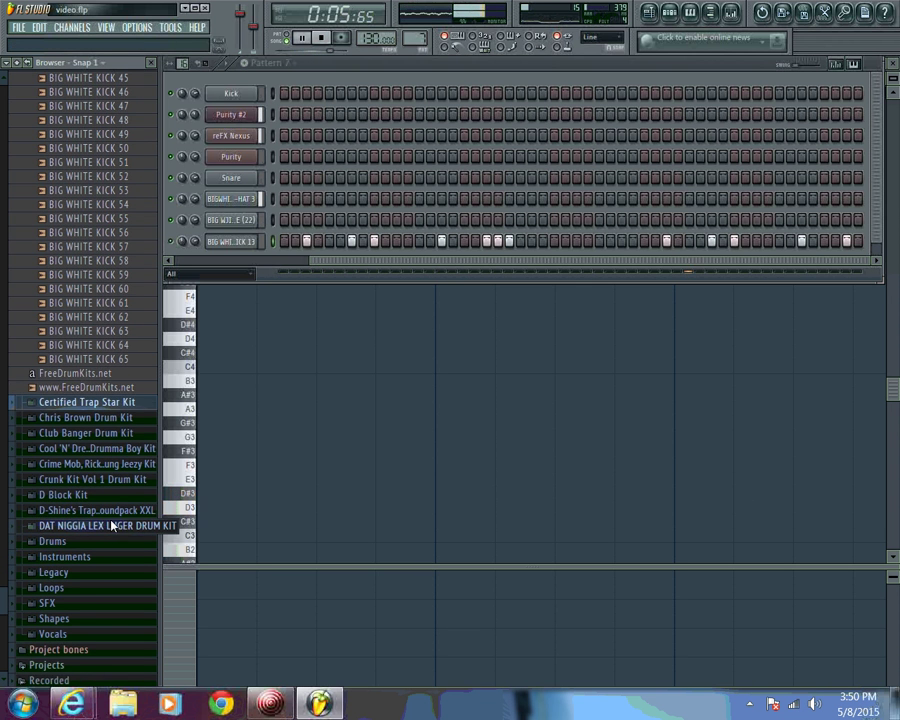
pyautogui.click(115, 527)
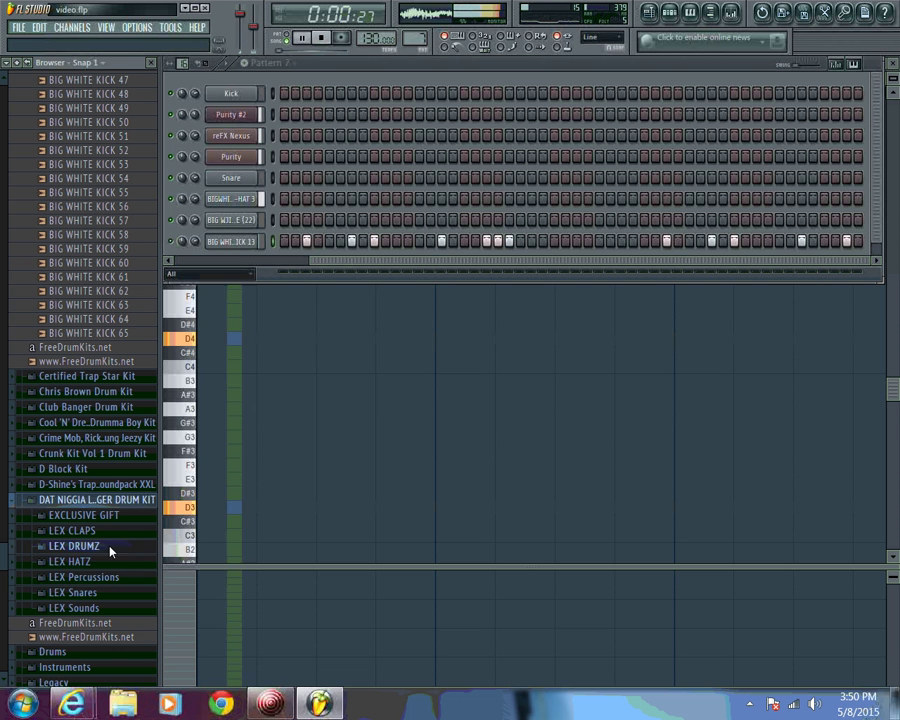
pyautogui.click(80, 547)
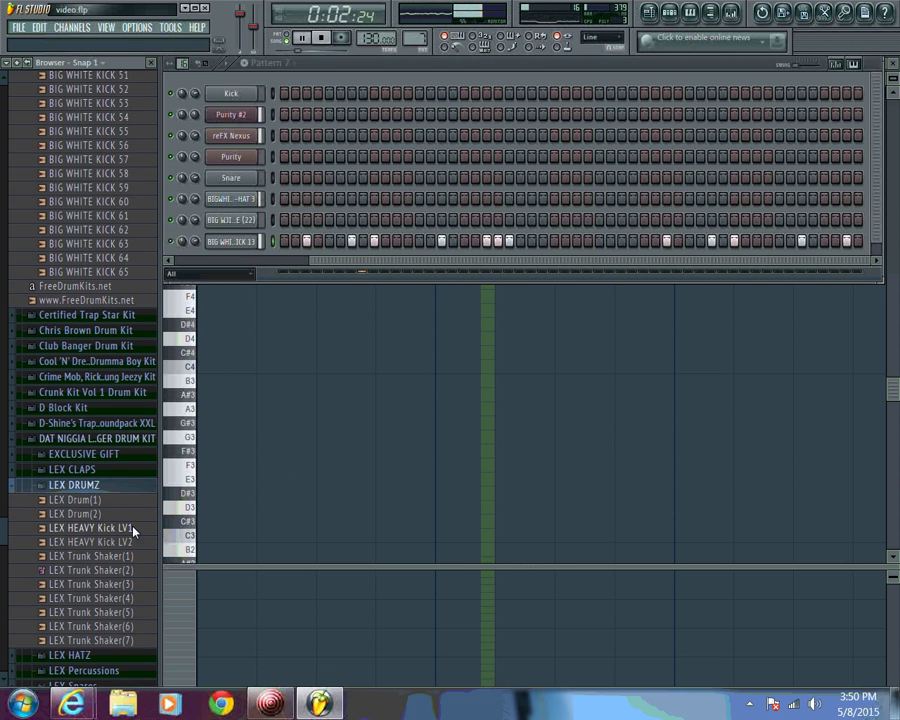
pyautogui.click(100, 538)
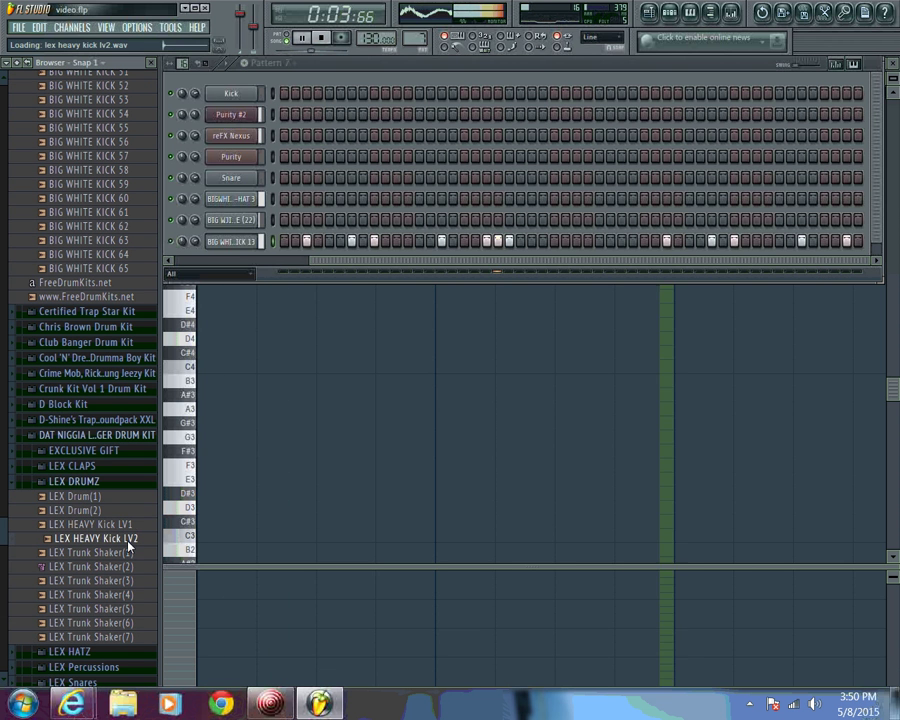
pyautogui.click(338, 37)
pyautogui.click(460, 452)
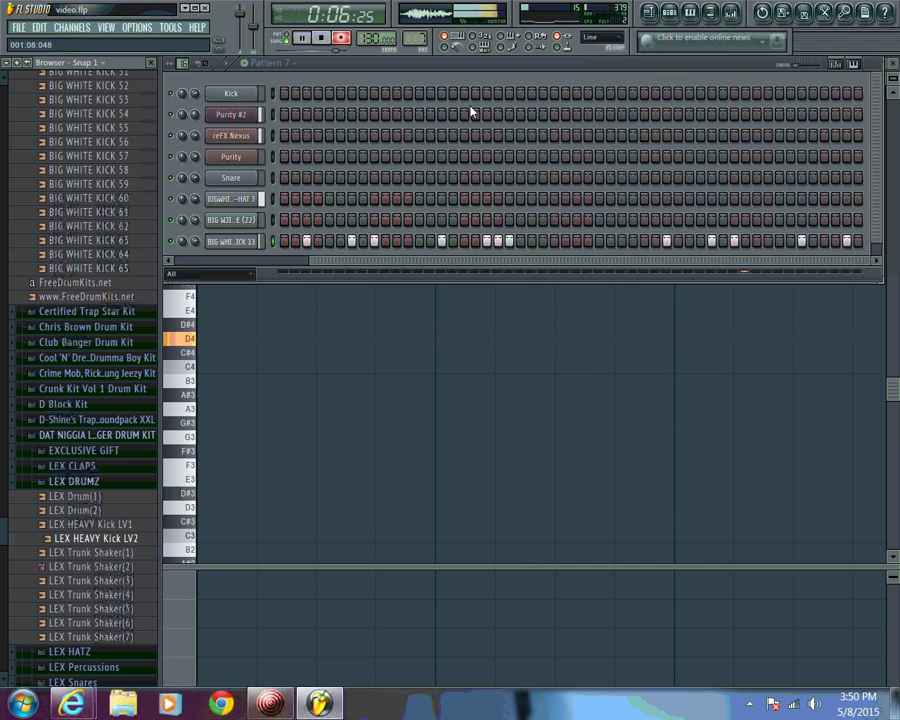
pyautogui.press('space')
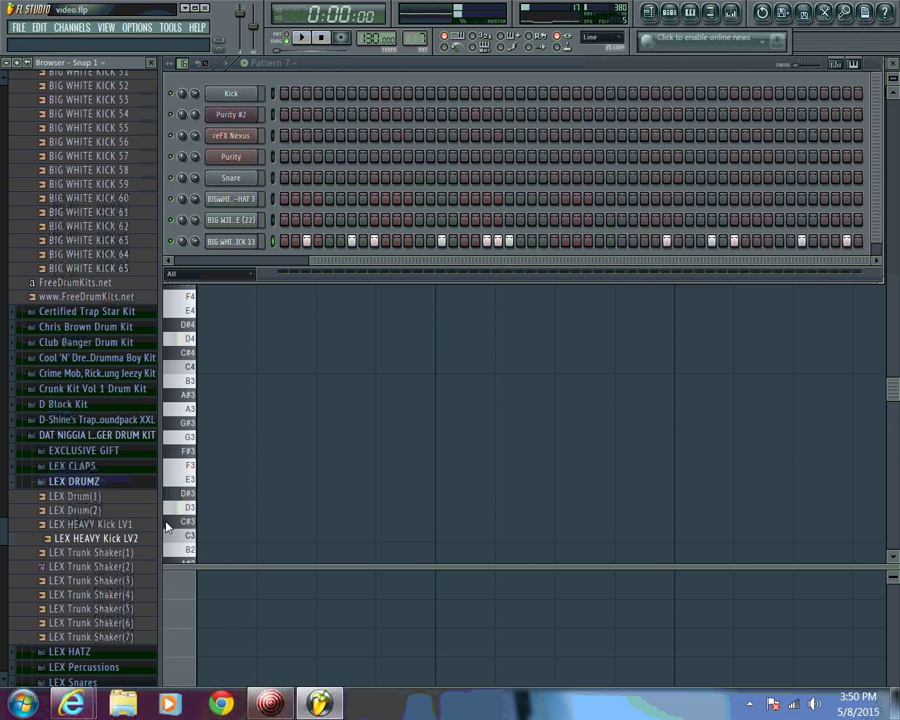
# Audition the LEX Trunk Shaker samples 3 through 7
pyautogui.click(127, 580)
pyautogui.click(127, 593)
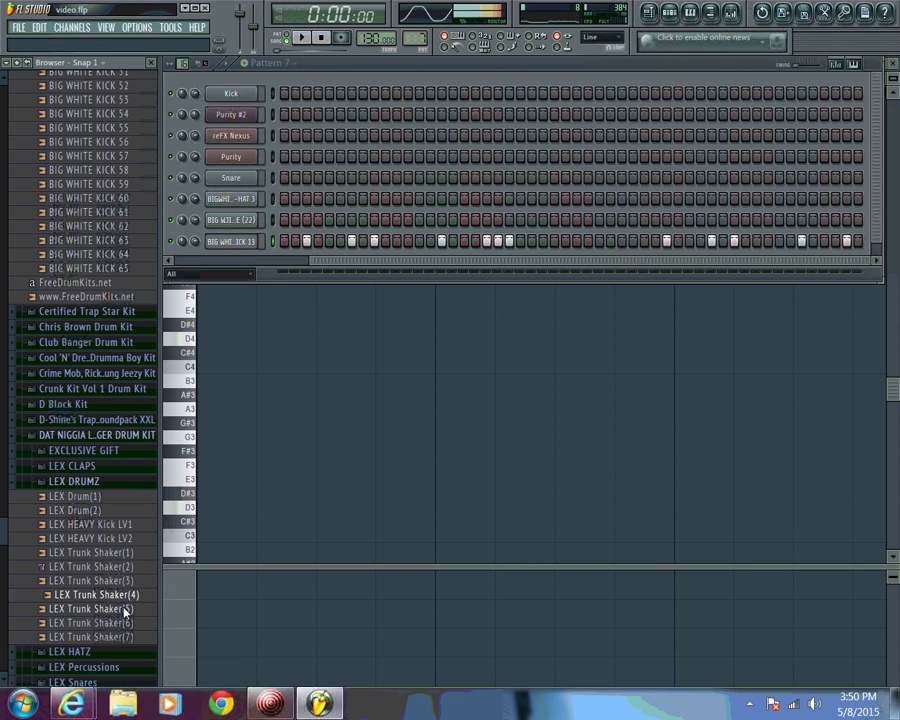
pyautogui.click(129, 608)
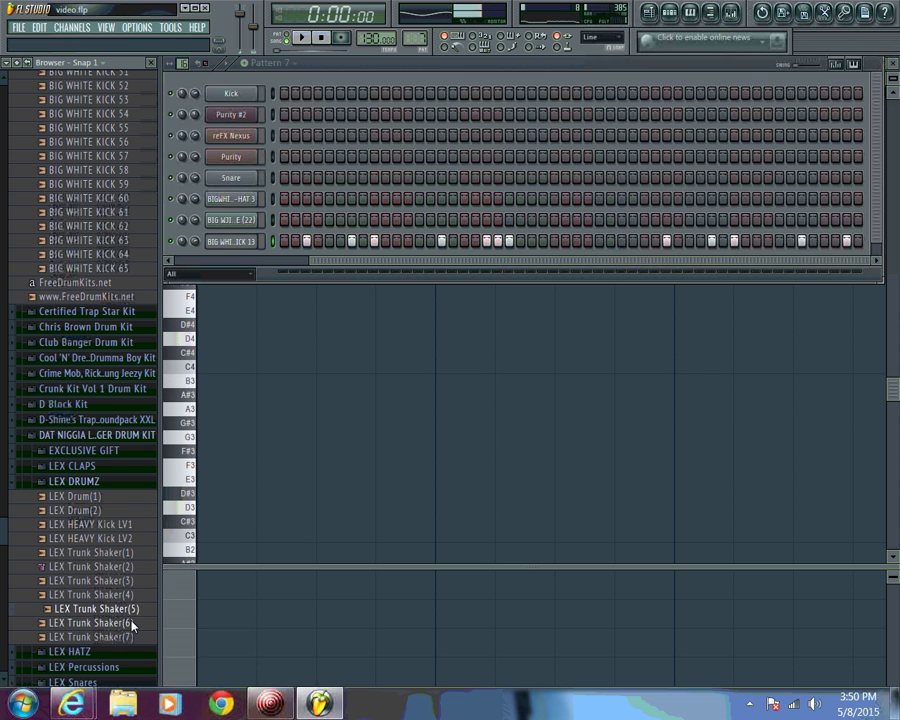
pyautogui.click(130, 623)
pyautogui.click(130, 636)
# Return to the BIG KICK folder of the BIG WHITES KIT and audition BIG WHITE KICK 3 through 16
pyautogui.moveTo(11, 541); pyautogui.dragTo(3, 165)
pyautogui.click(101, 229)
pyautogui.click(120, 243)
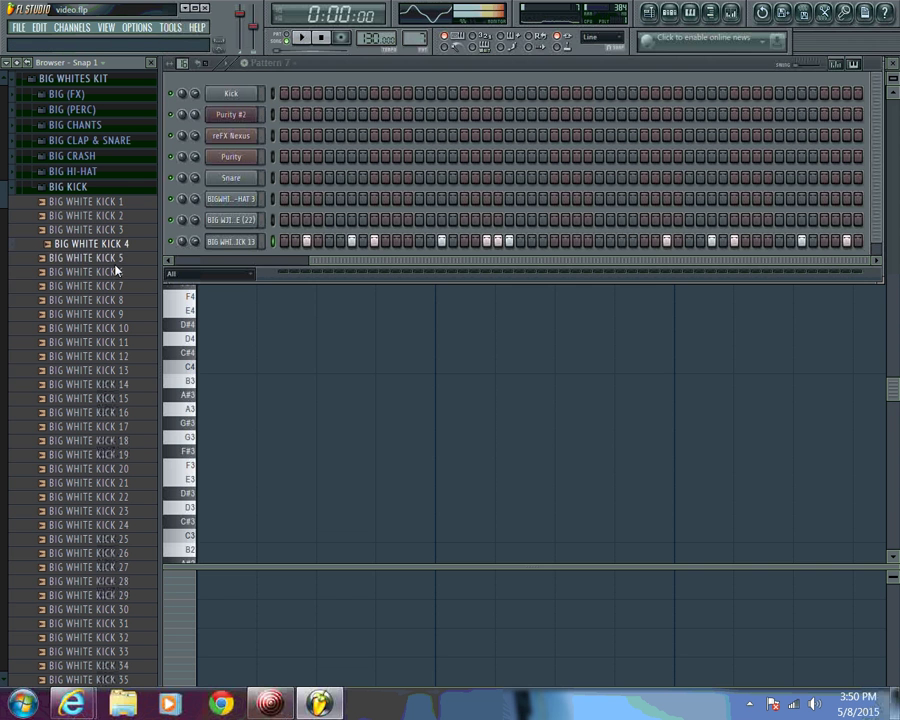
pyautogui.click(122, 257)
pyautogui.click(120, 271)
pyautogui.click(120, 285)
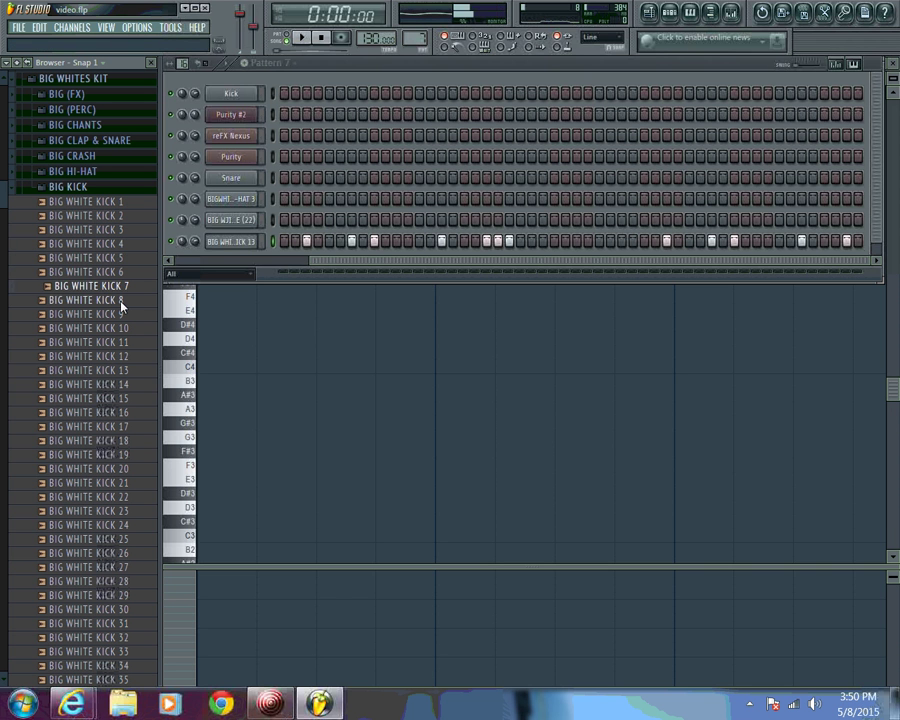
pyautogui.click(121, 299)
pyautogui.click(121, 313)
pyautogui.click(122, 327)
pyautogui.click(122, 341)
pyautogui.click(124, 355)
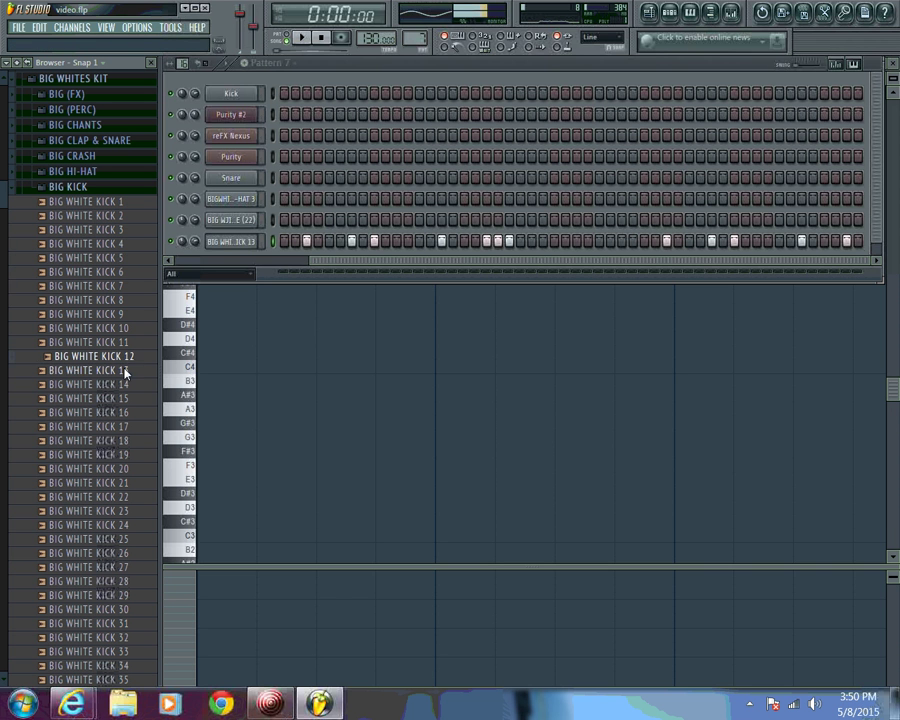
pyautogui.click(124, 369)
pyautogui.click(126, 384)
pyautogui.click(128, 398)
pyautogui.click(132, 412)
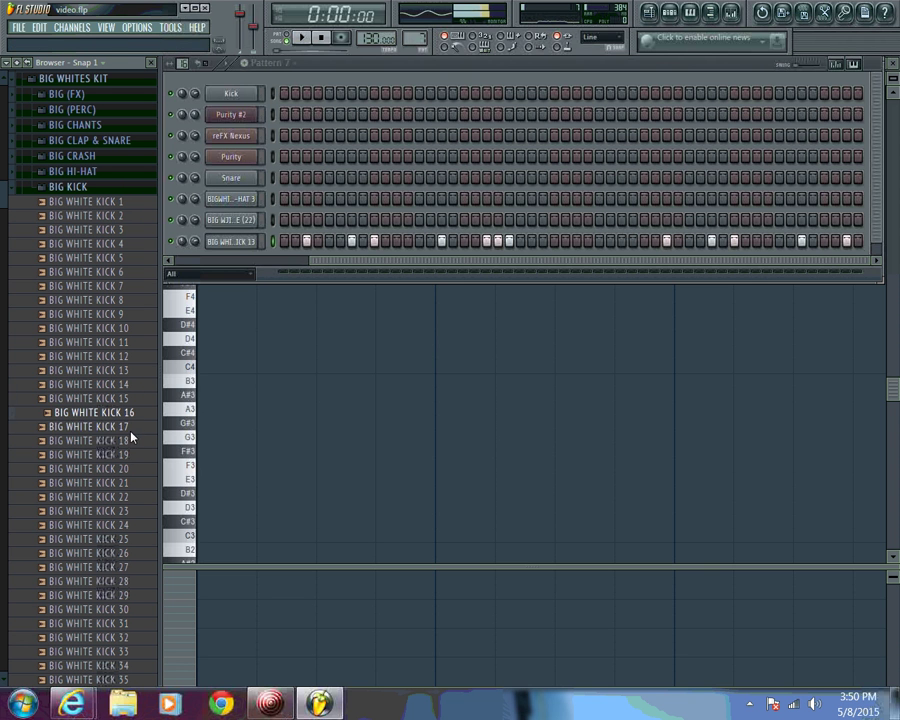
# Audition BIG WHITE KICK 17 and load it into a new channel
pyautogui.click(136, 426)
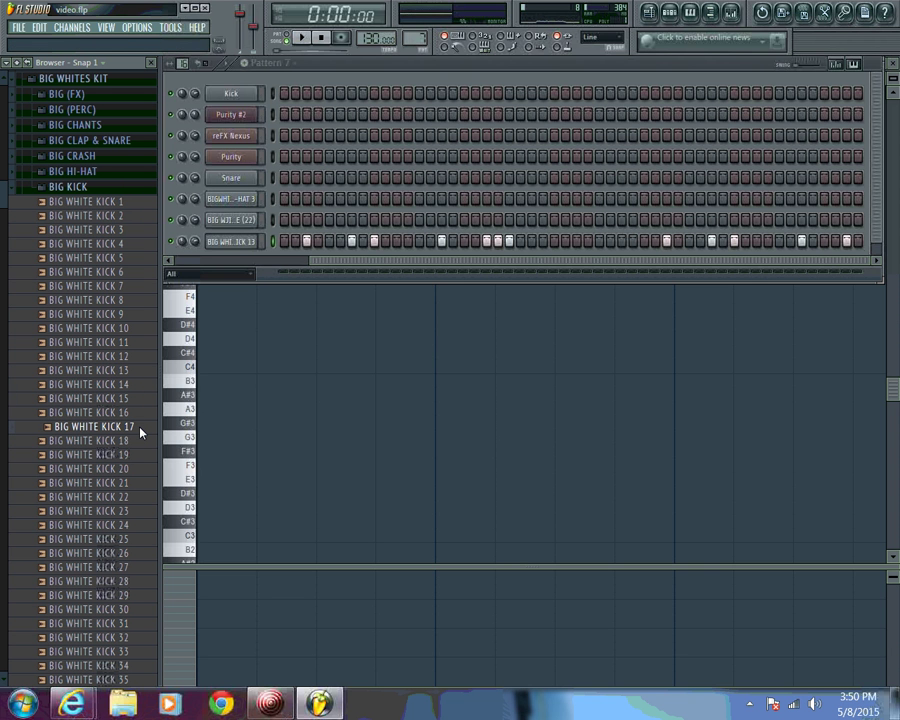
pyautogui.rightClick(140, 432)
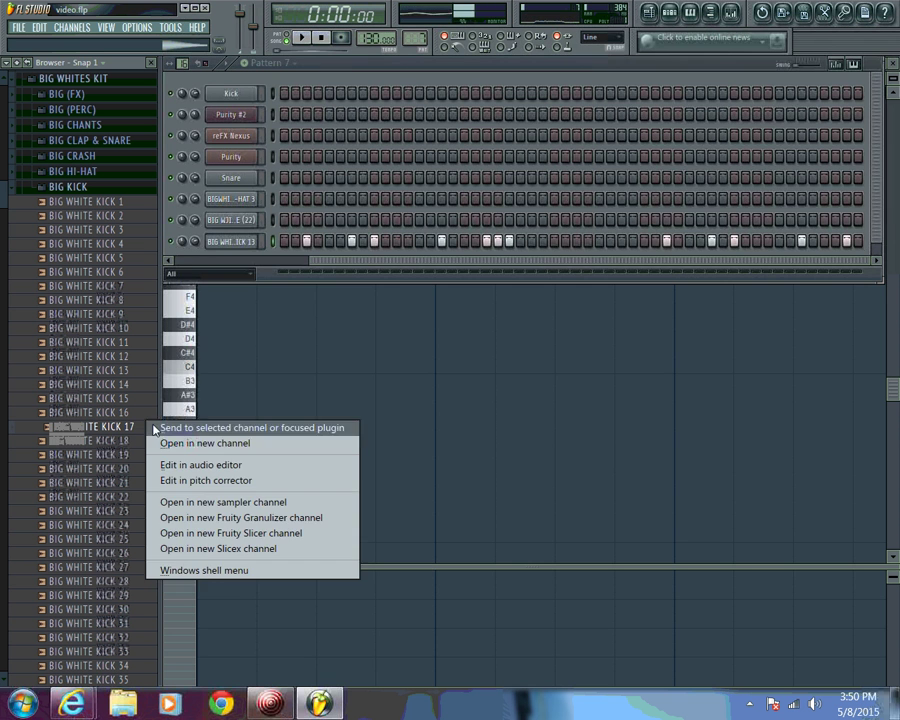
pyautogui.click(200, 441)
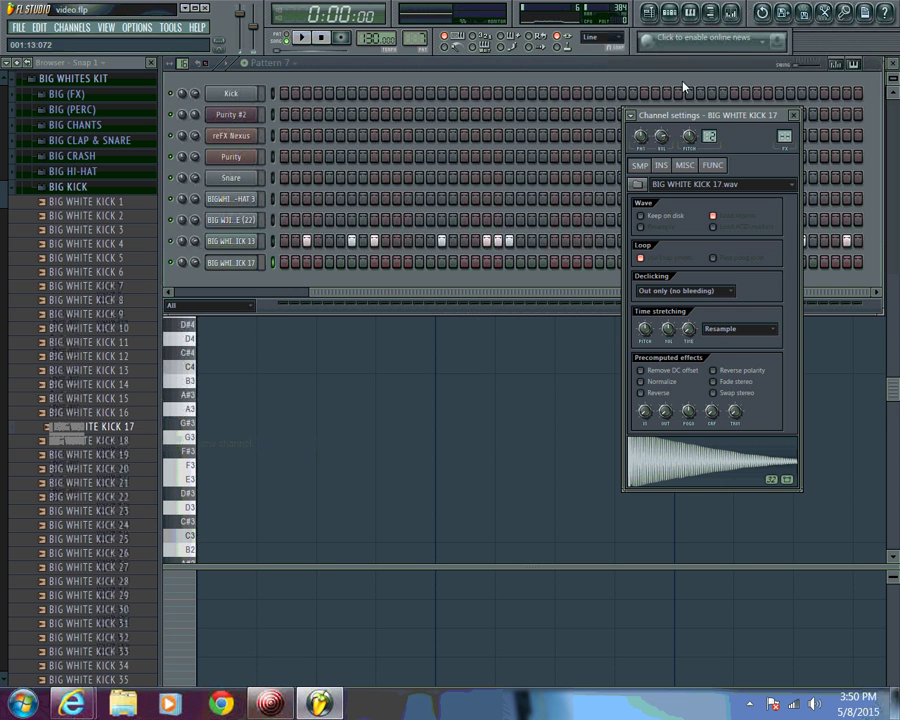
# Place Pattern 8 at the start of Track 8 in the playlist and open the piano roll for BIG WHITE KICK 17
pyautogui.click(649, 13)
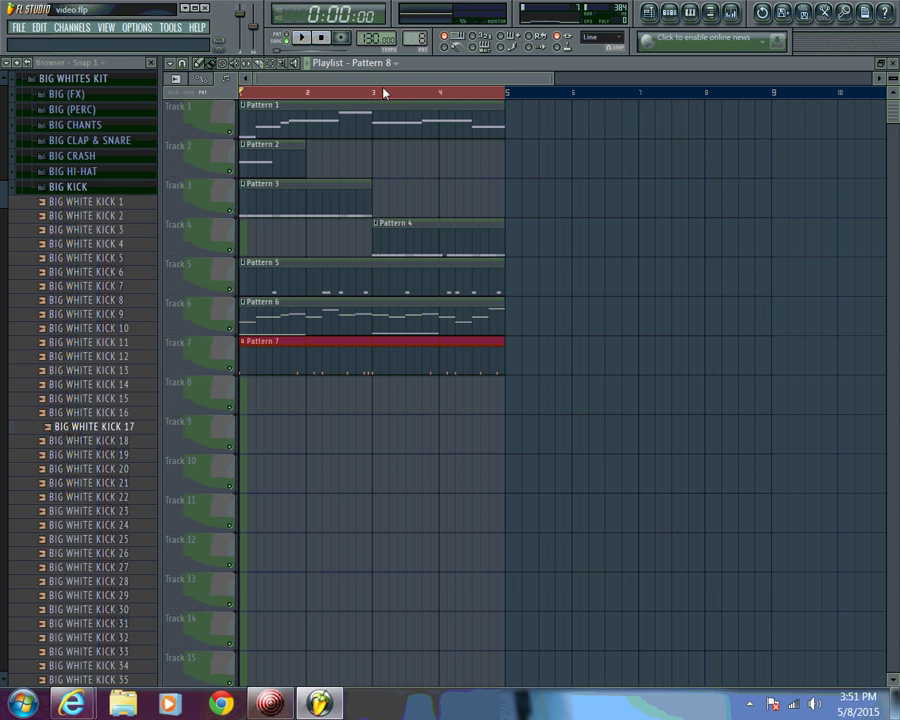
pyautogui.click(243, 395)
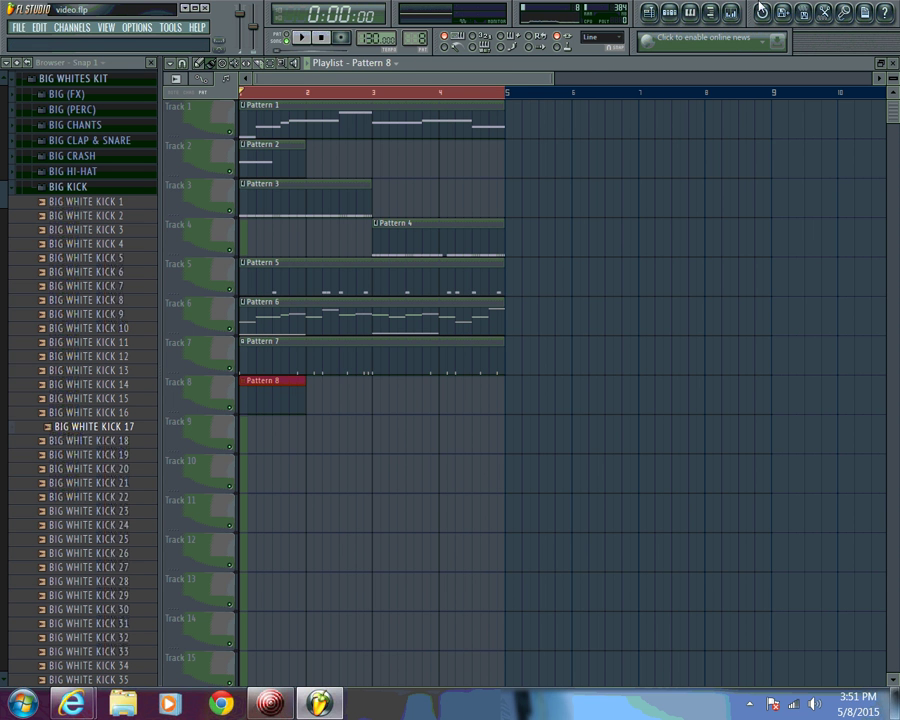
pyautogui.click(690, 13)
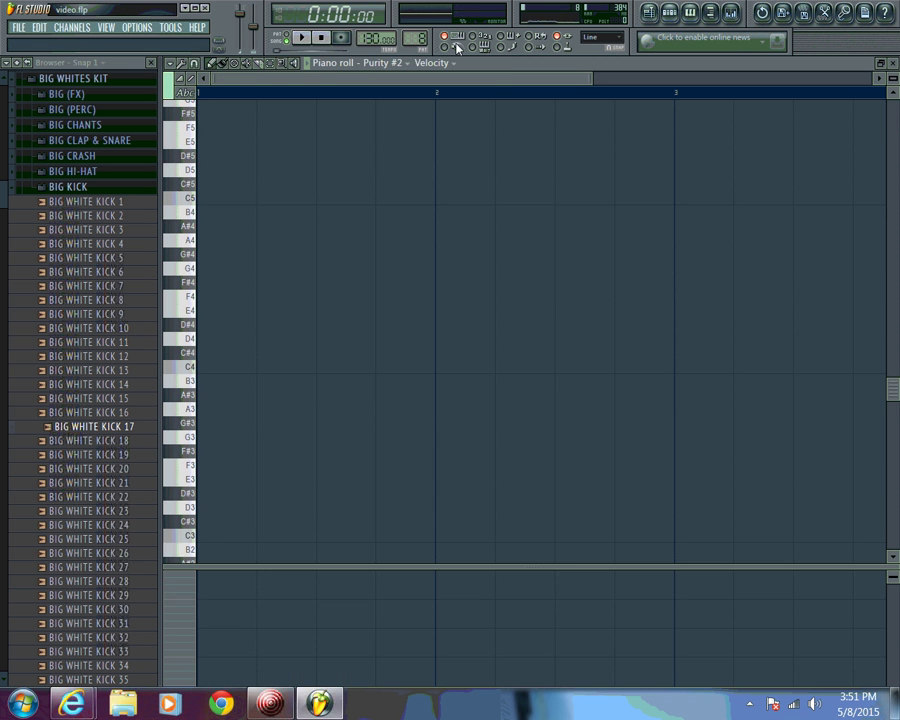
pyautogui.click(407, 64)
pyautogui.click(416, 220)
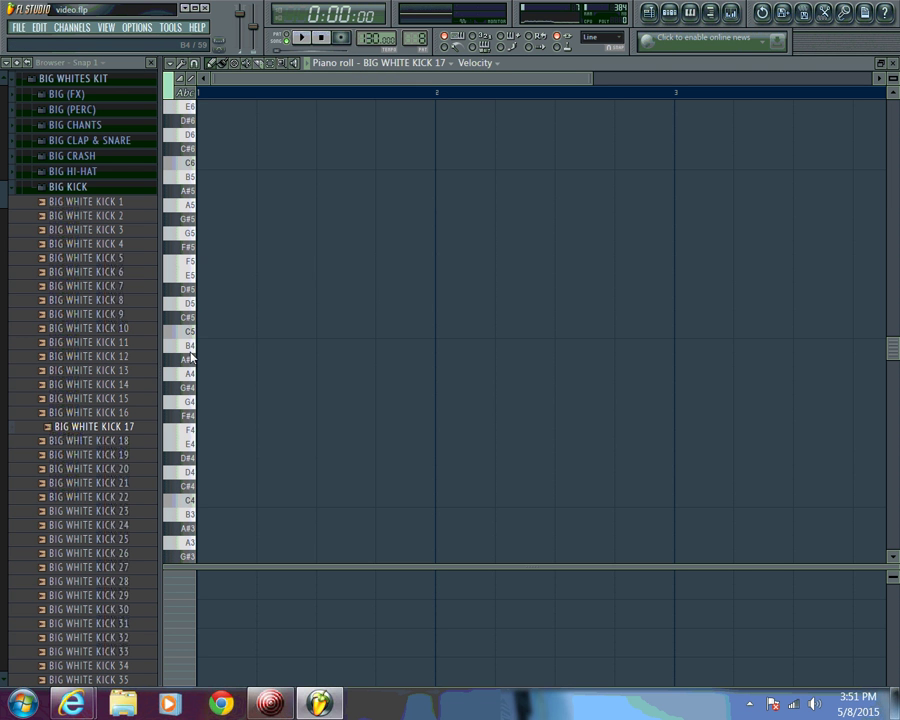
# Add an A#4 note at the start of bar 1, shorten it to about half a beat, and listen to it with the song
pyautogui.moveTo(190, 357)
pyautogui.mouseDown()
pyautogui.moveTo(190, 345)
pyautogui.moveTo(190, 374)
pyautogui.moveTo(197, 367)
pyautogui.mouseUp()
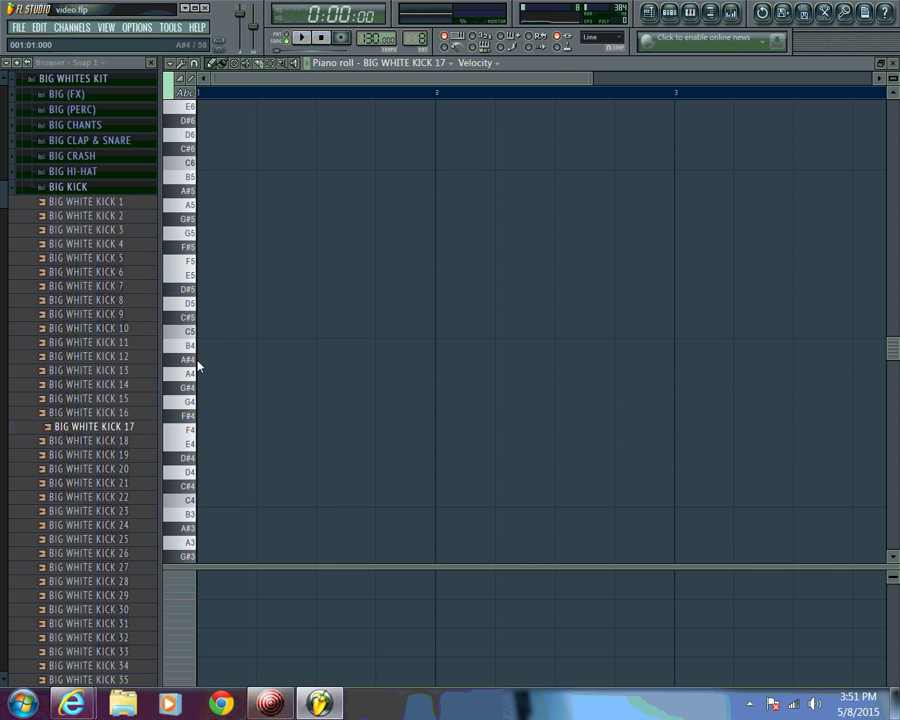
pyautogui.click(197, 367)
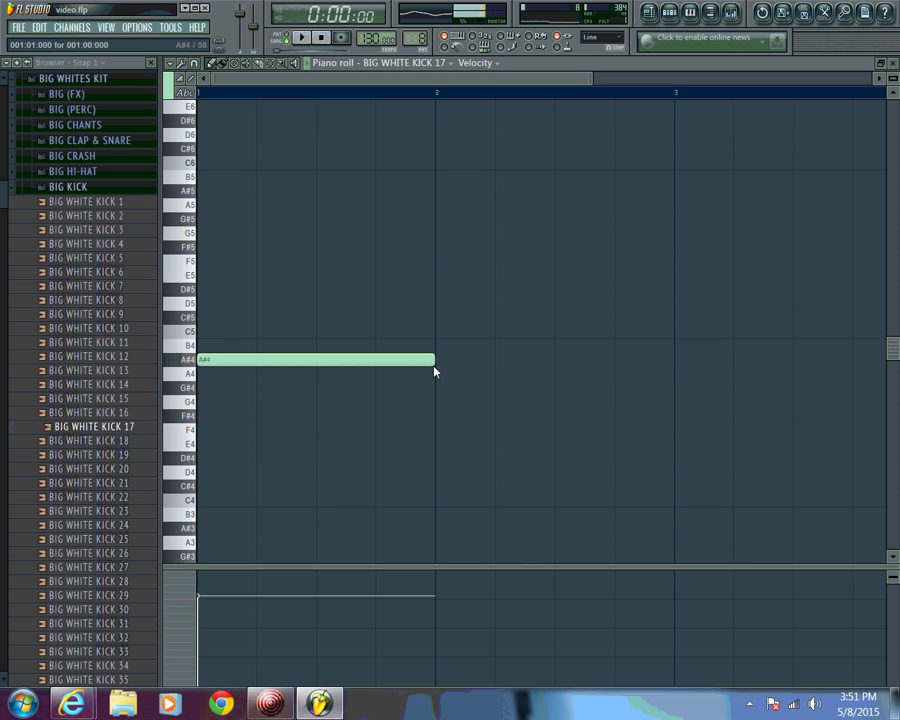
pyautogui.moveTo(434, 370); pyautogui.dragTo(233, 367)
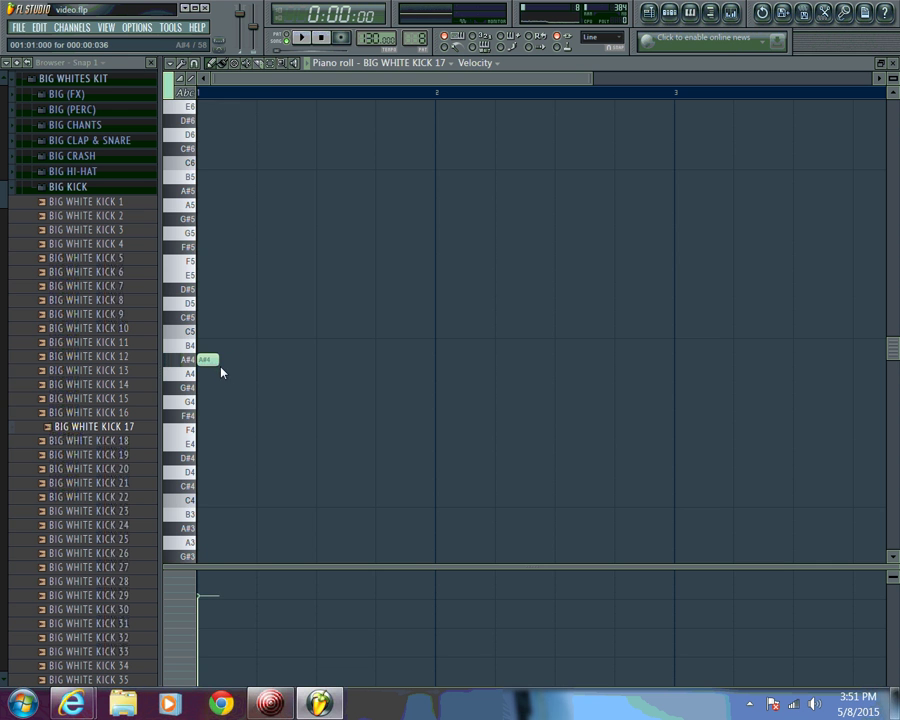
pyautogui.click(301, 37)
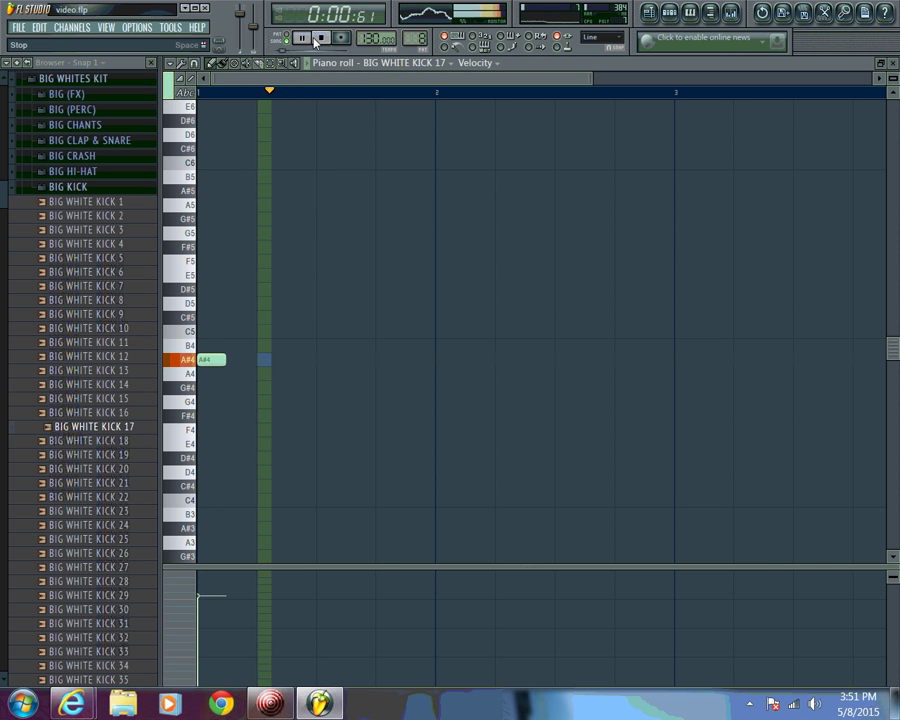
pyautogui.click(318, 38)
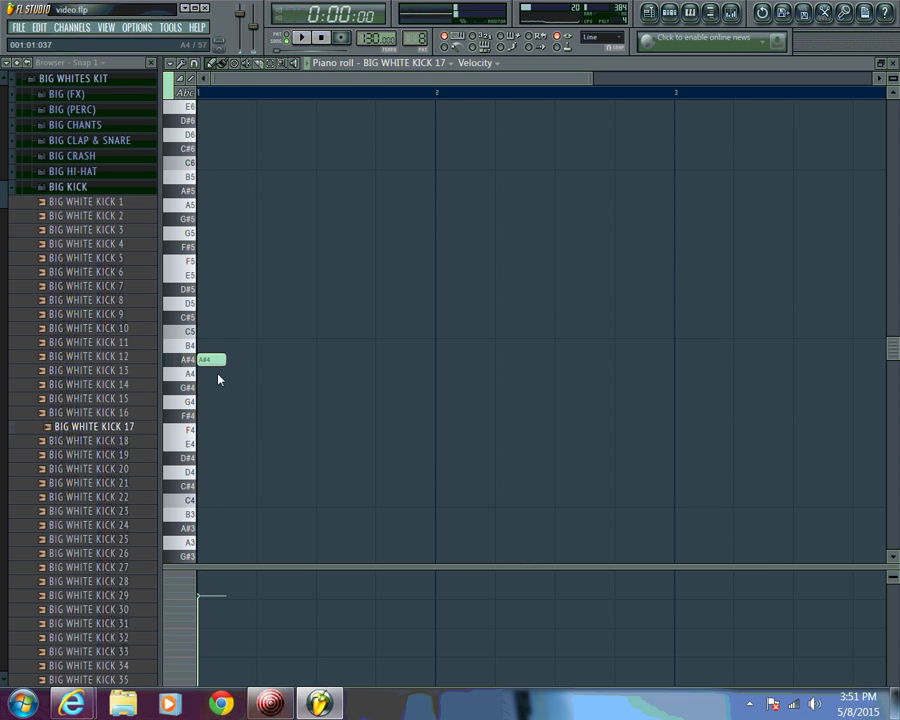
pyautogui.click(301, 37)
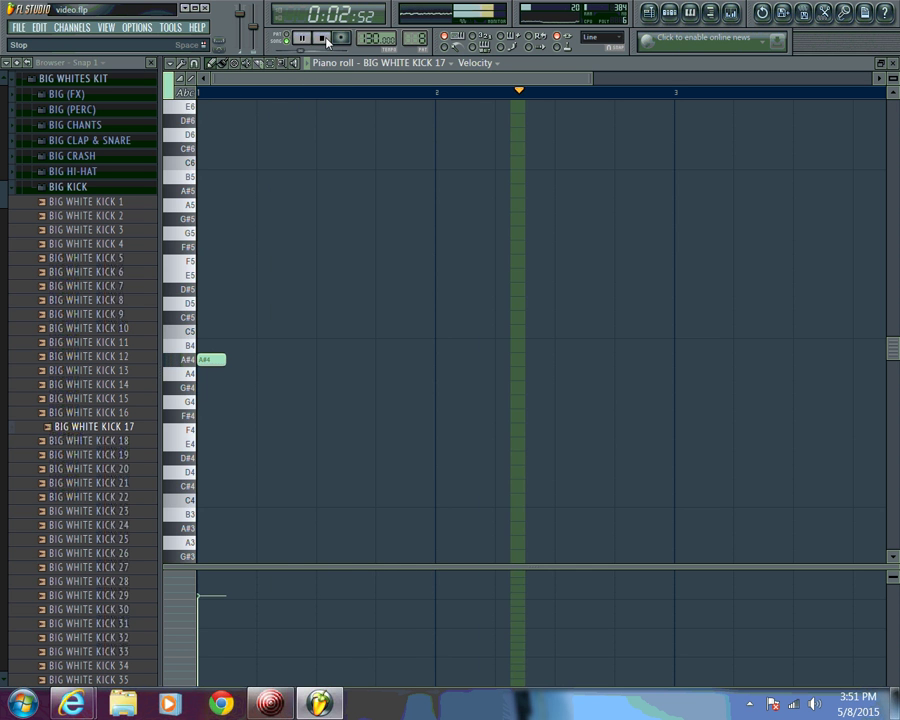
pyautogui.click(325, 38)
# Audition the A#3, G4, A4 and B4 pitches, and replace the A#4 note with a B4 note at the start of bar 1
pyautogui.click(192, 528)
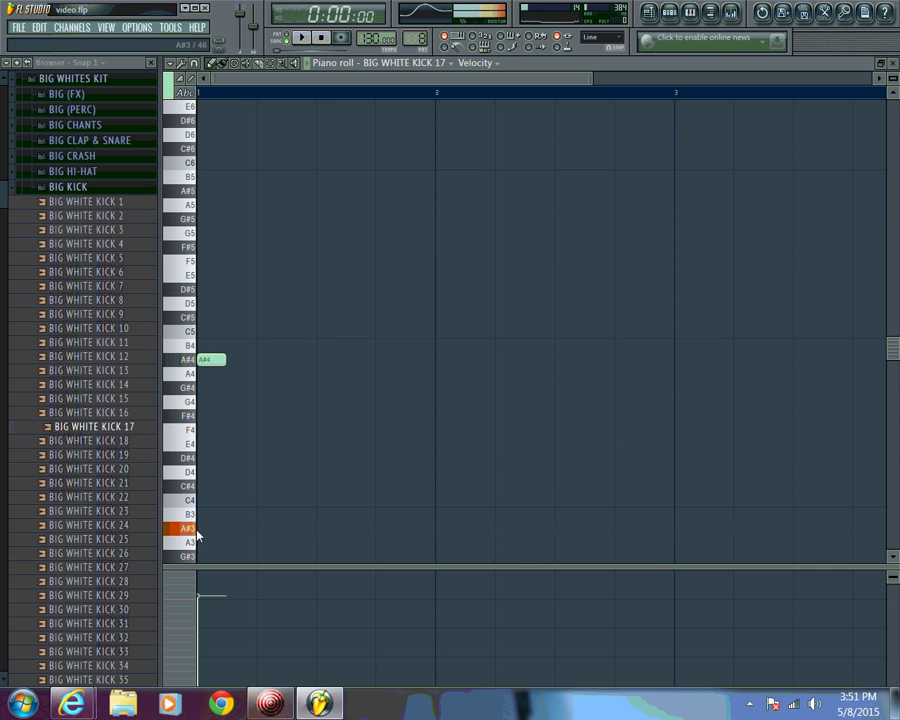
pyautogui.click(192, 401)
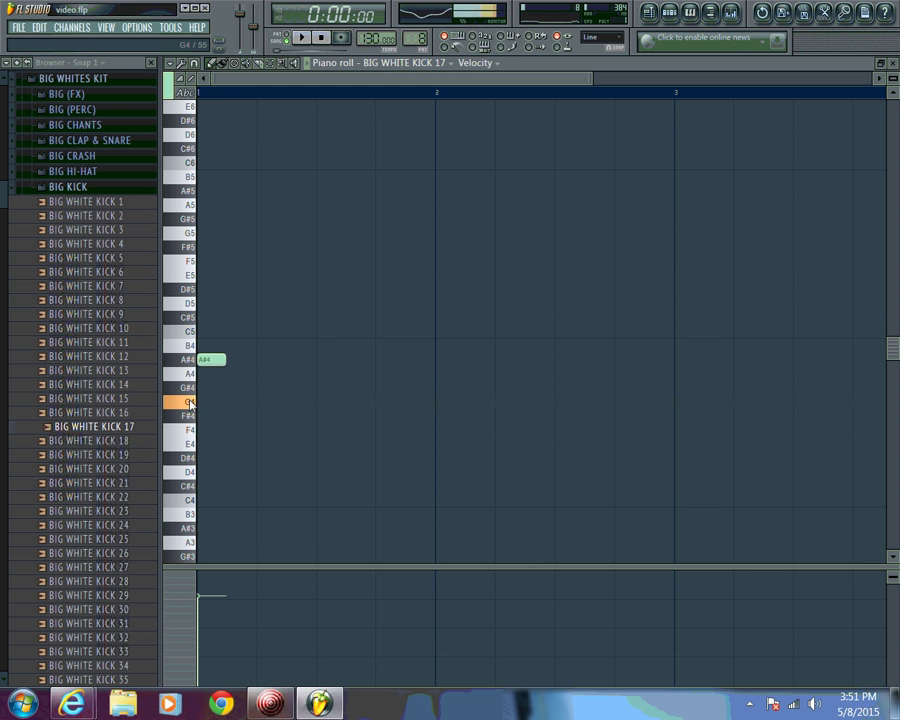
pyautogui.click(192, 373)
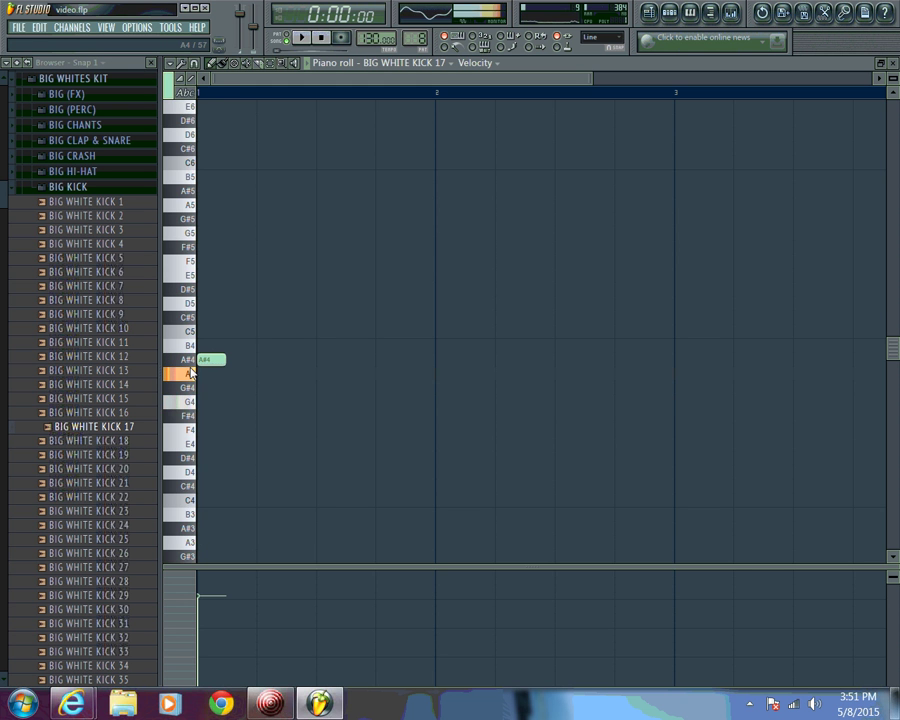
pyautogui.click(192, 350)
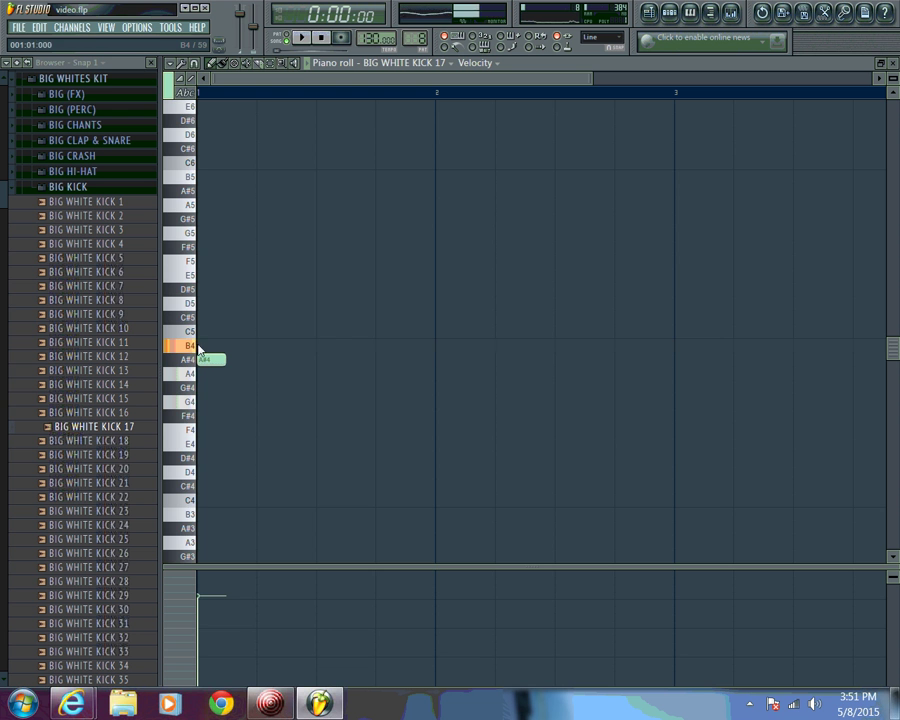
pyautogui.click(206, 345)
pyautogui.rightClick(211, 360)
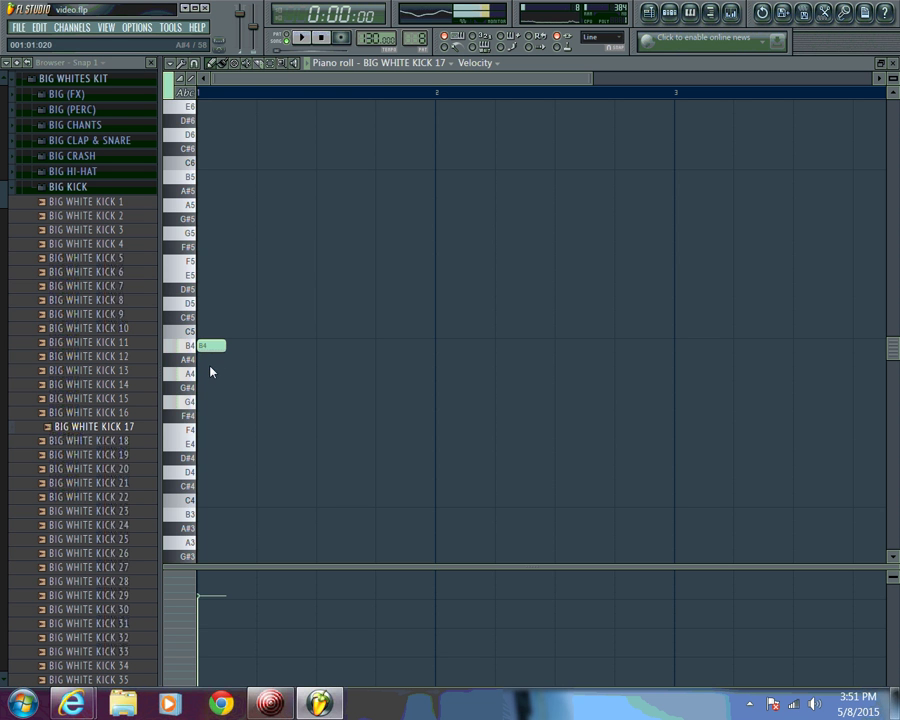
# Play the song and add a second B4 note on beat 2 of bar 2
pyautogui.click(301, 37)
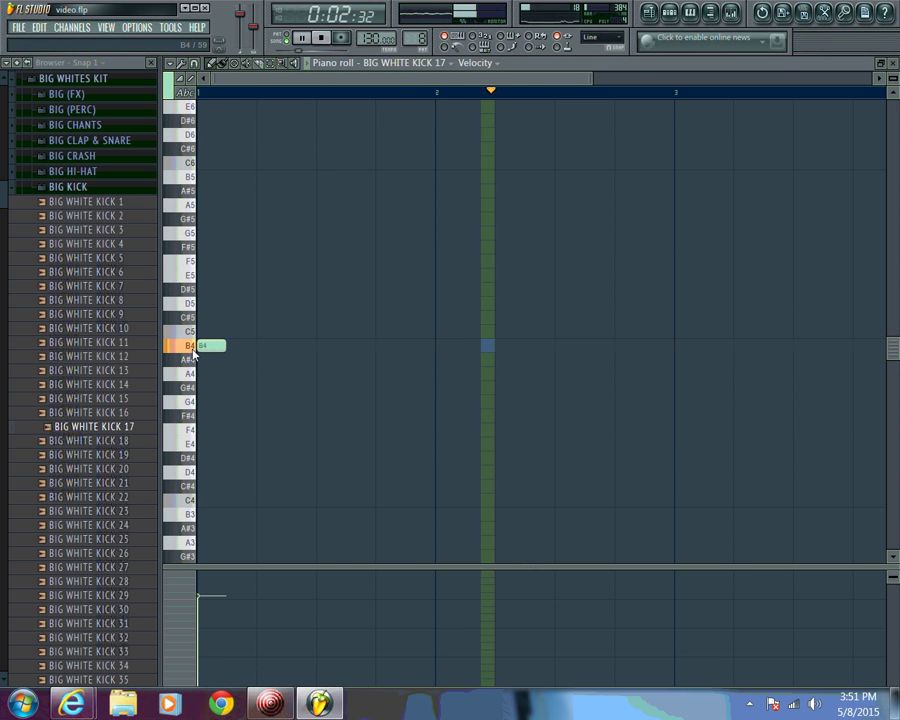
pyautogui.click(492, 348)
pyautogui.moveTo(494, 355); pyautogui.dragTo(504, 354)
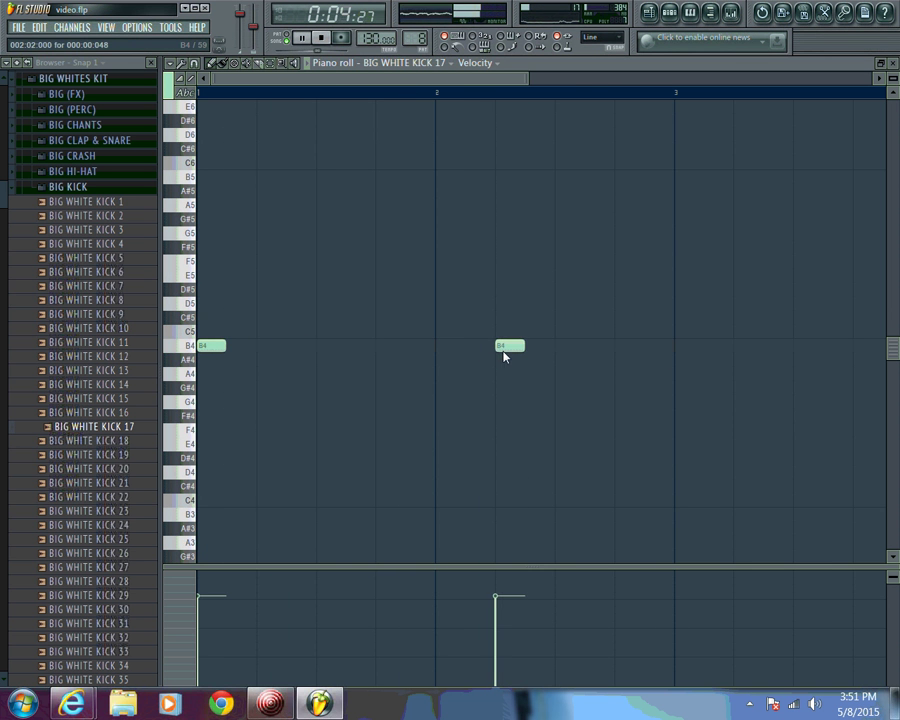
# Audition G4, add a G4 note at the start of bar 3, and hide the sample browser
pyautogui.click(192, 403)
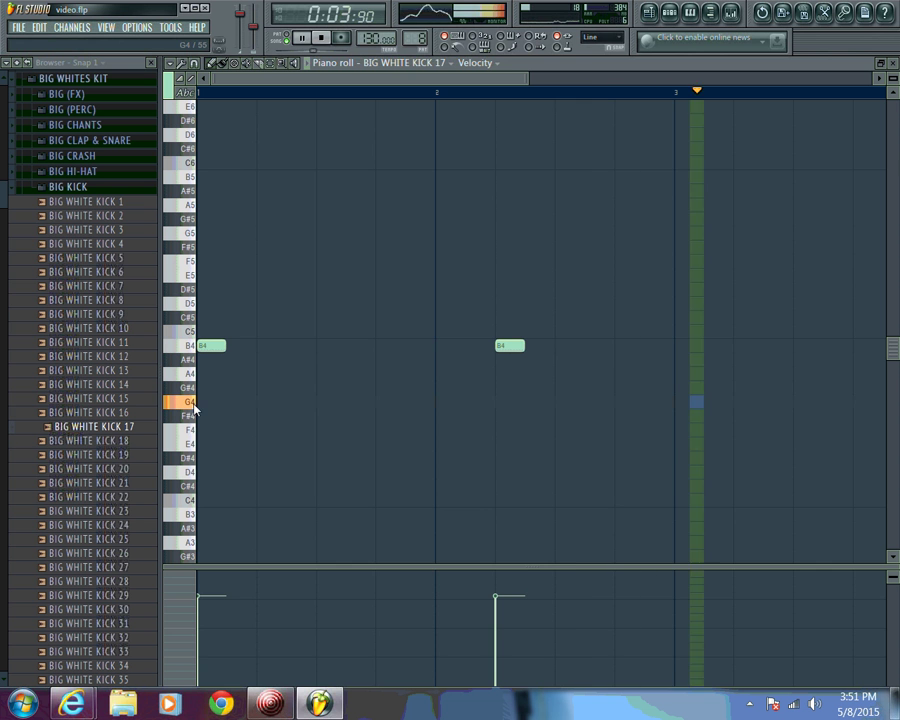
pyautogui.click(678, 403)
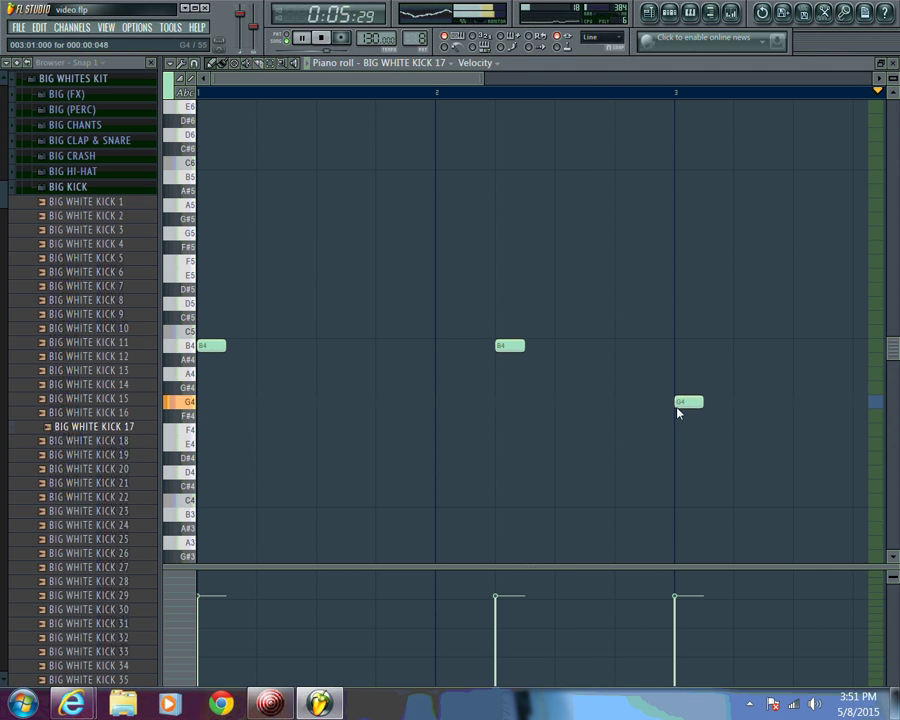
pyautogui.click(151, 63)
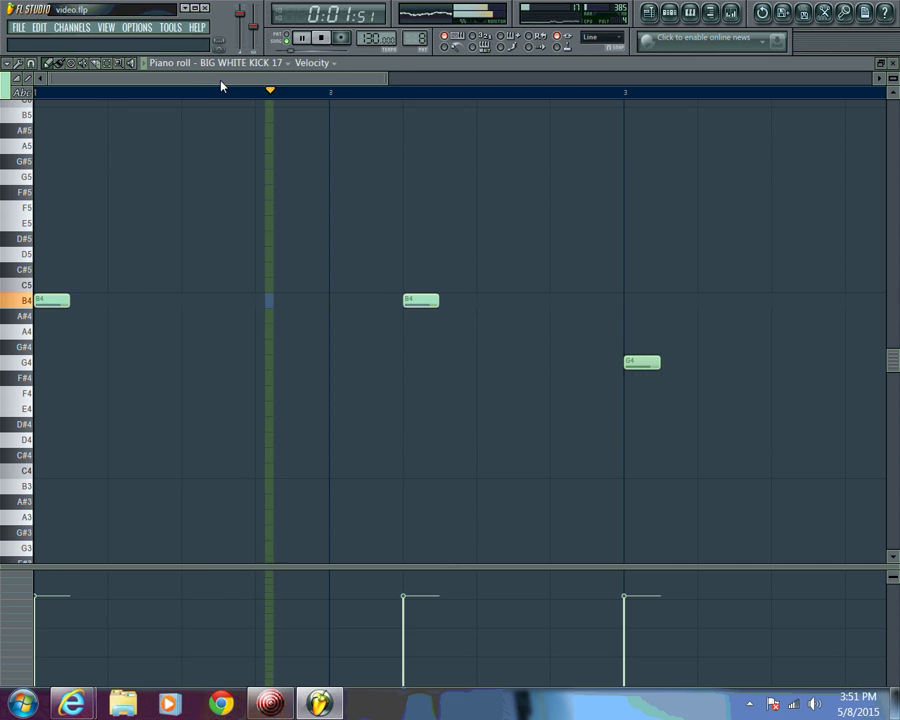
# Add a G4 note on beat 2 of bar 4 and stop the song's playback
pyautogui.moveTo(222, 83); pyautogui.dragTo(333, 85)
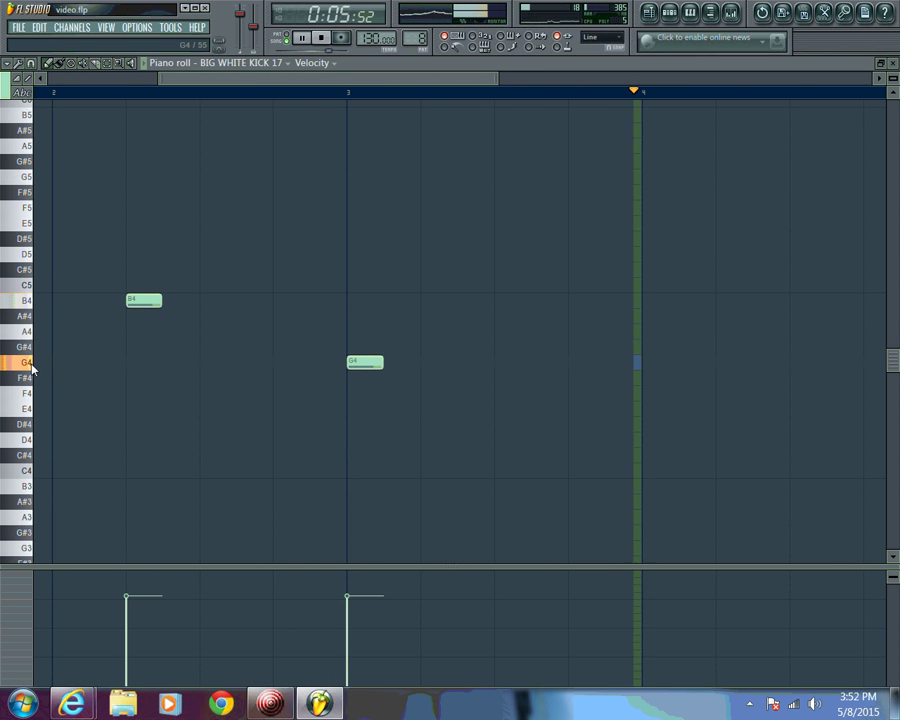
pyautogui.click(719, 365)
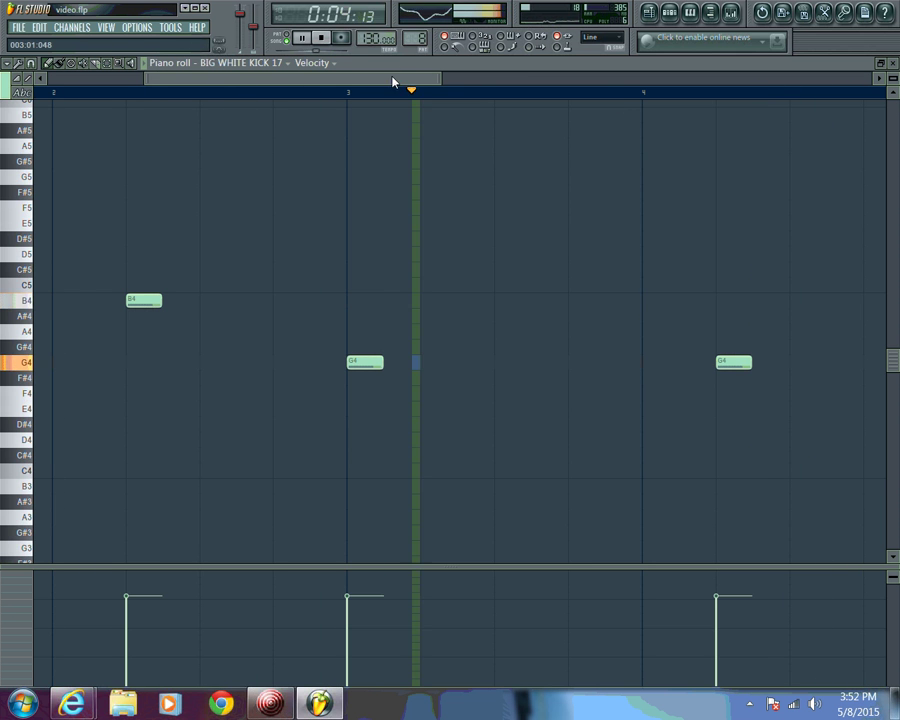
pyautogui.moveTo(412, 80); pyautogui.dragTo(569, 88)
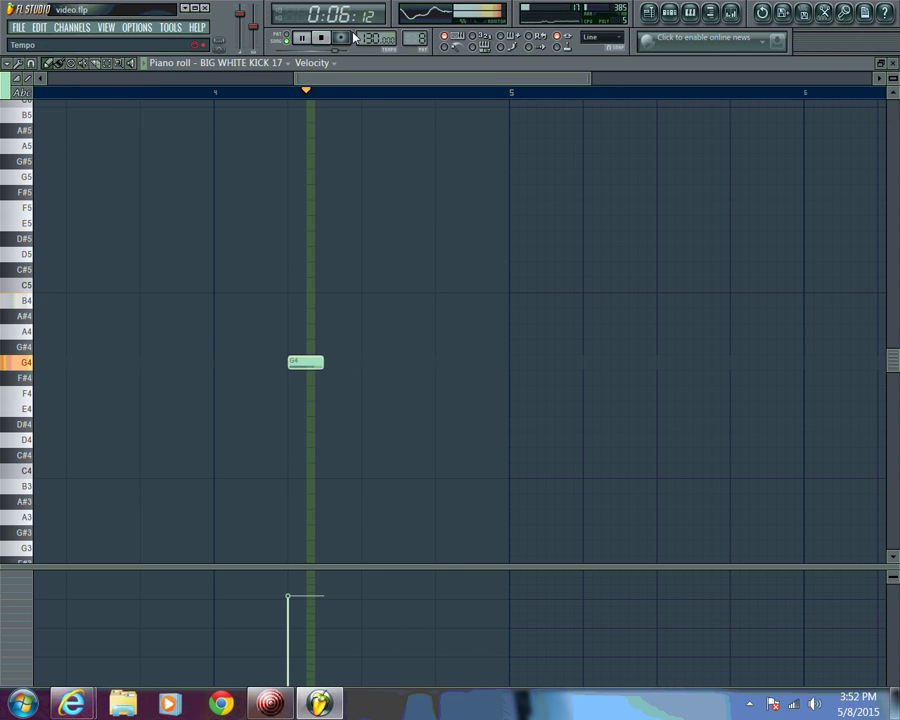
pyautogui.press('space')
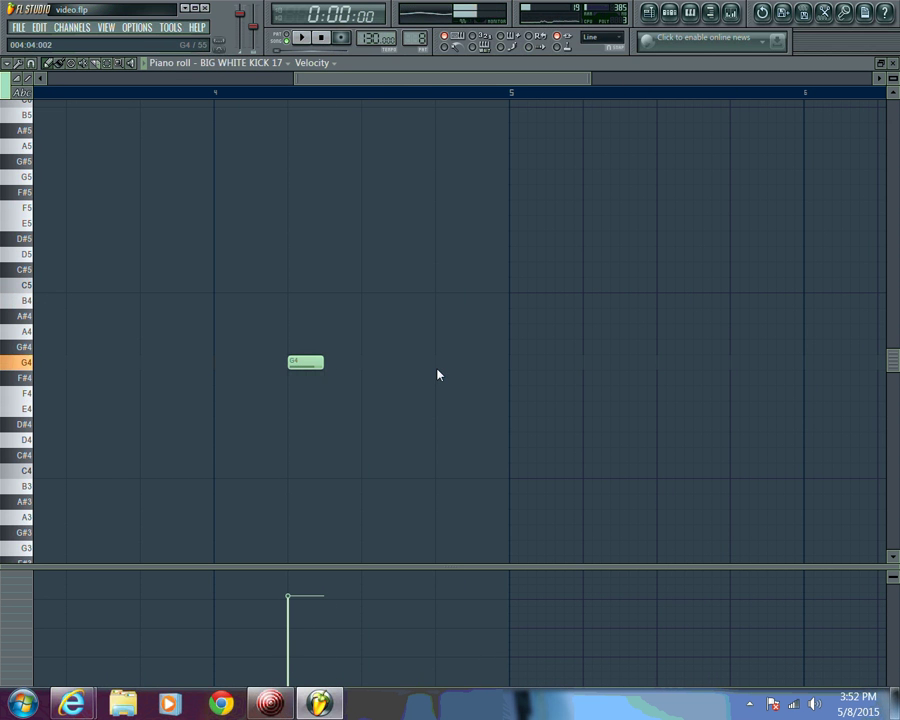
# Add a G4 note on beat 4 of bar 4, audition B4 and nearby pitches, and add a C5 note half a beat after it
pyautogui.click(438, 363)
pyautogui.click(27, 303)
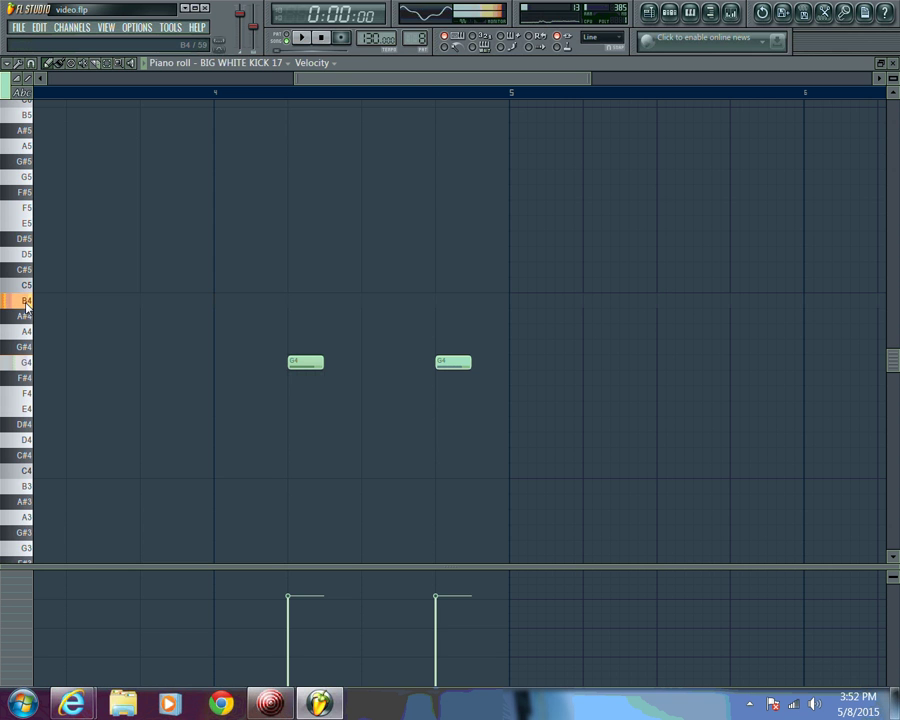
pyautogui.moveTo(24, 294); pyautogui.dragTo(22, 275)
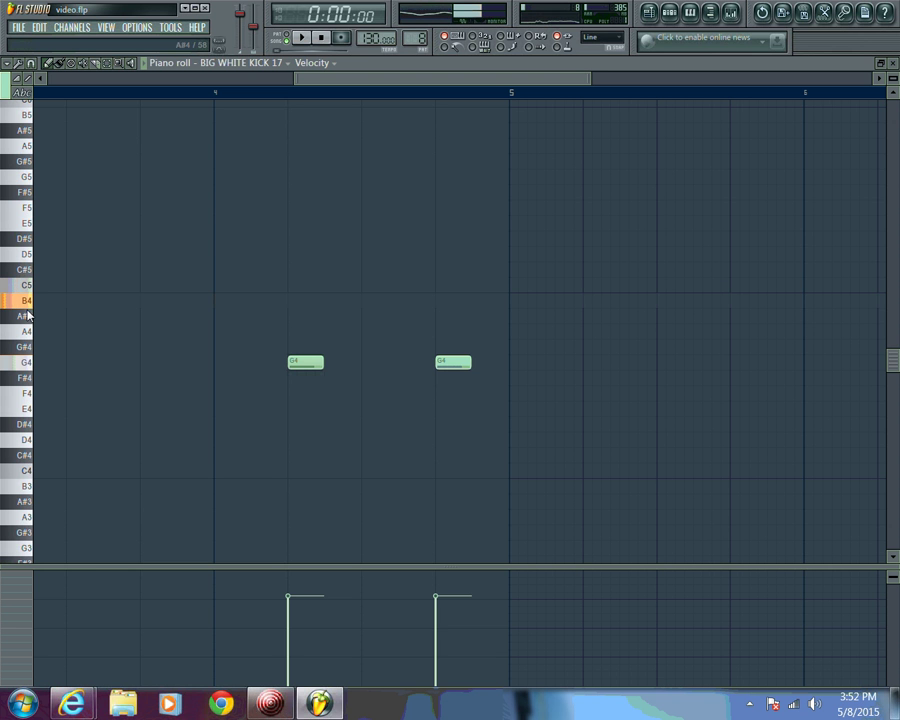
pyautogui.click(477, 288)
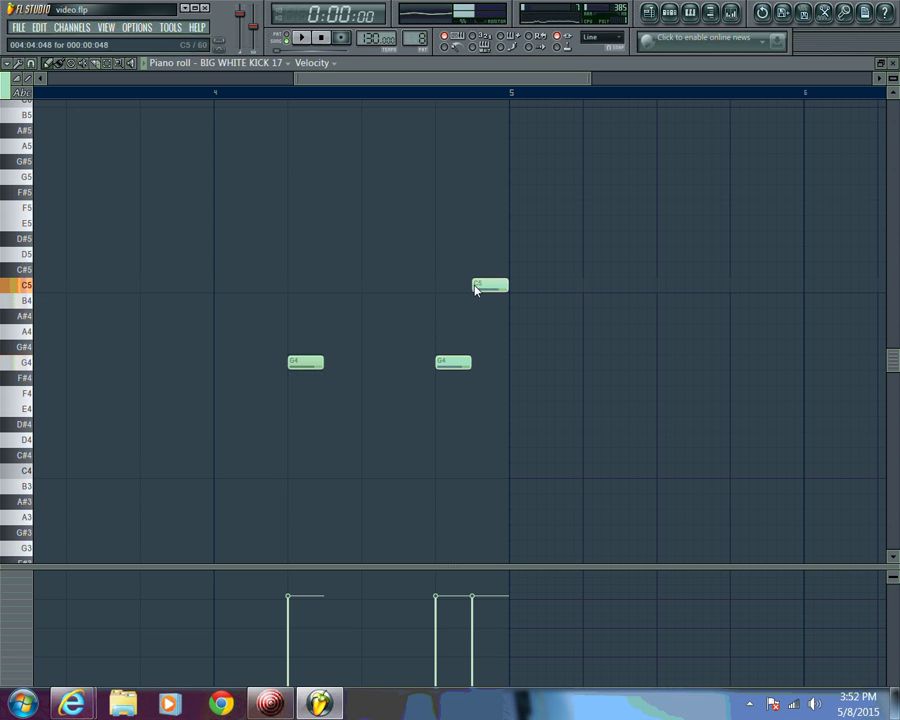
# While the song plays, move bar 4's last G4 note half a beat earlier and try the C5 note on beat 4
pyautogui.click(300, 42)
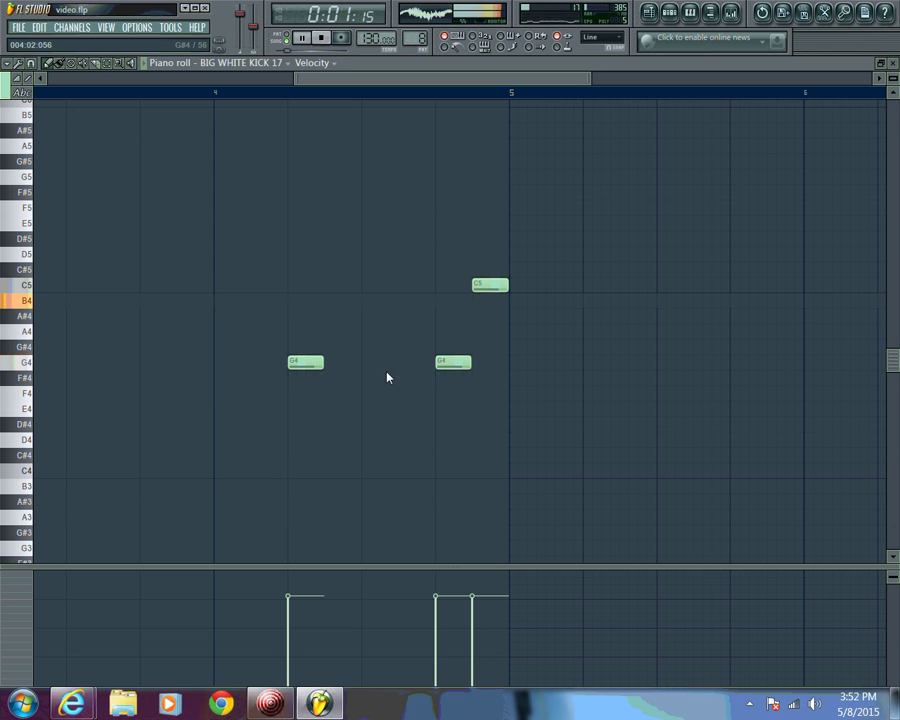
pyautogui.moveTo(447, 366); pyautogui.dragTo(410, 370)
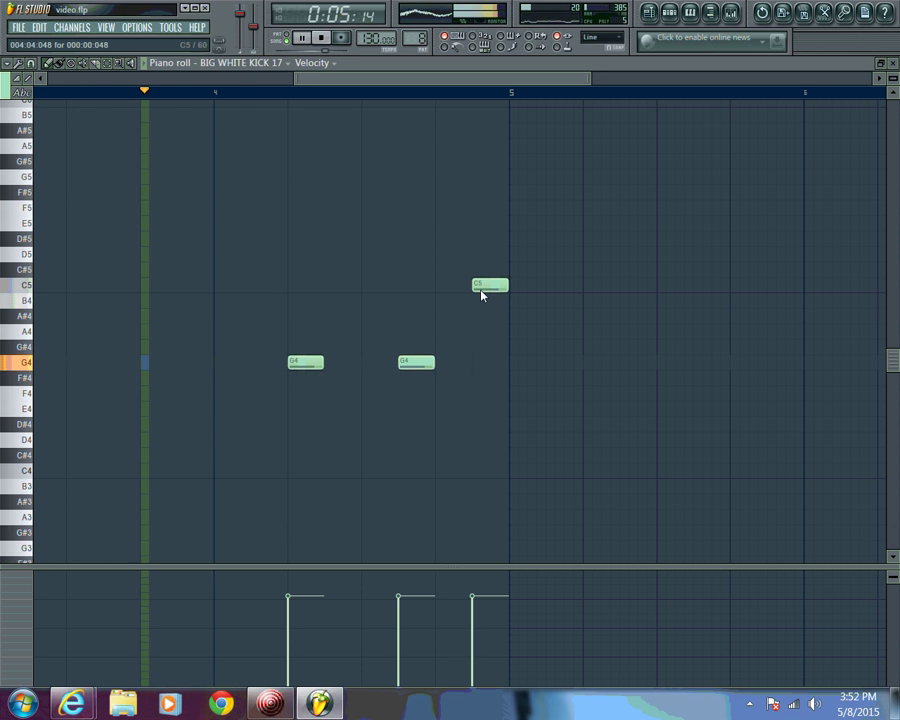
pyautogui.moveTo(481, 293); pyautogui.dragTo(450, 288)
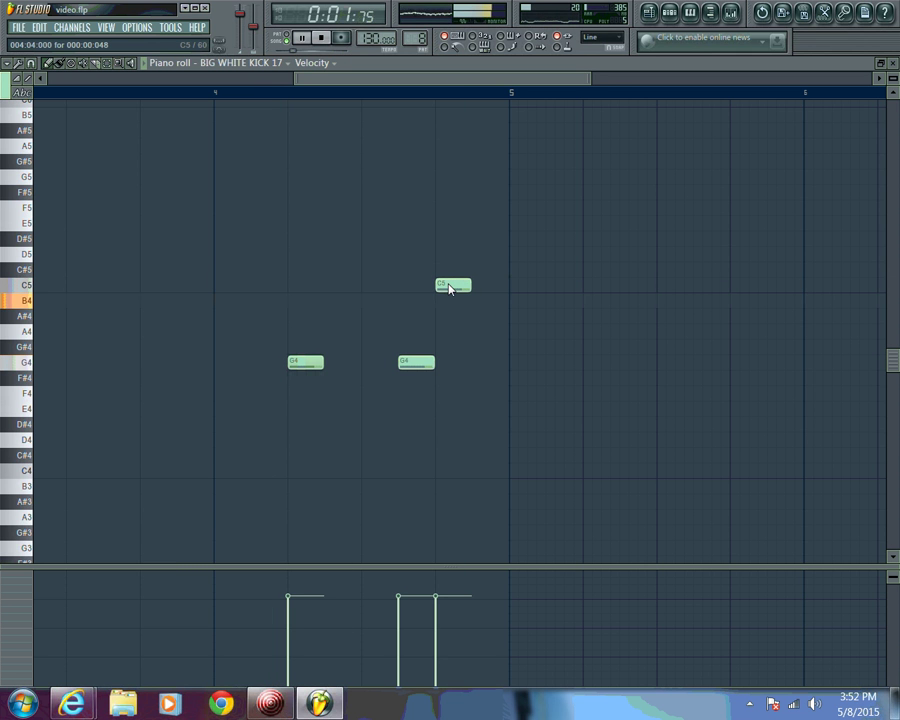
pyautogui.moveTo(449, 288); pyautogui.dragTo(483, 293)
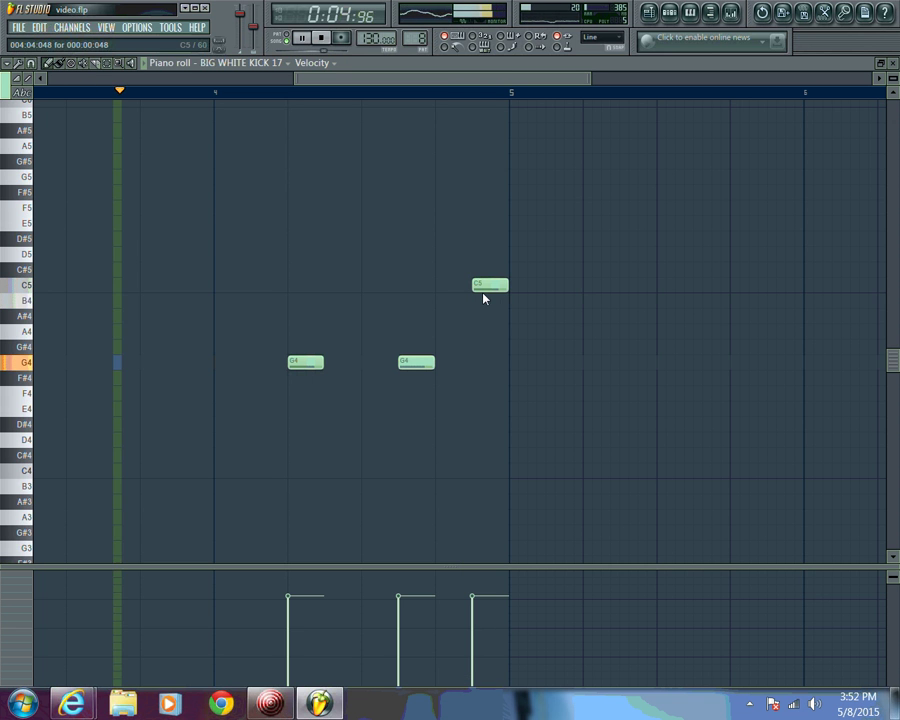
pyautogui.click(321, 40)
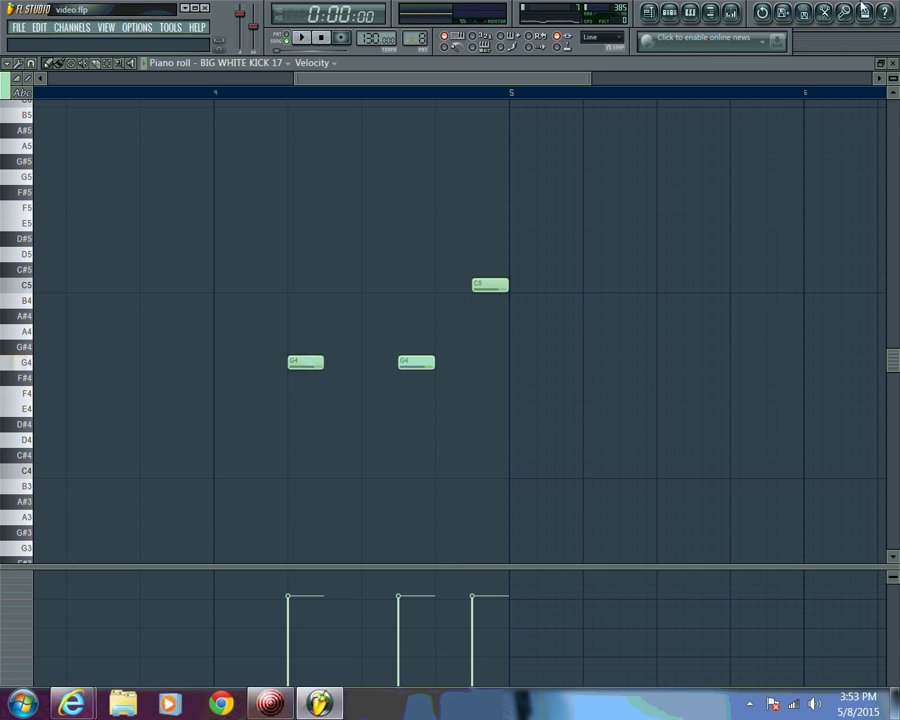
# Show the playlist and the sample browser, collapse the BIG KICK folder, and expand the SFX folder
pyautogui.click(689, 20)
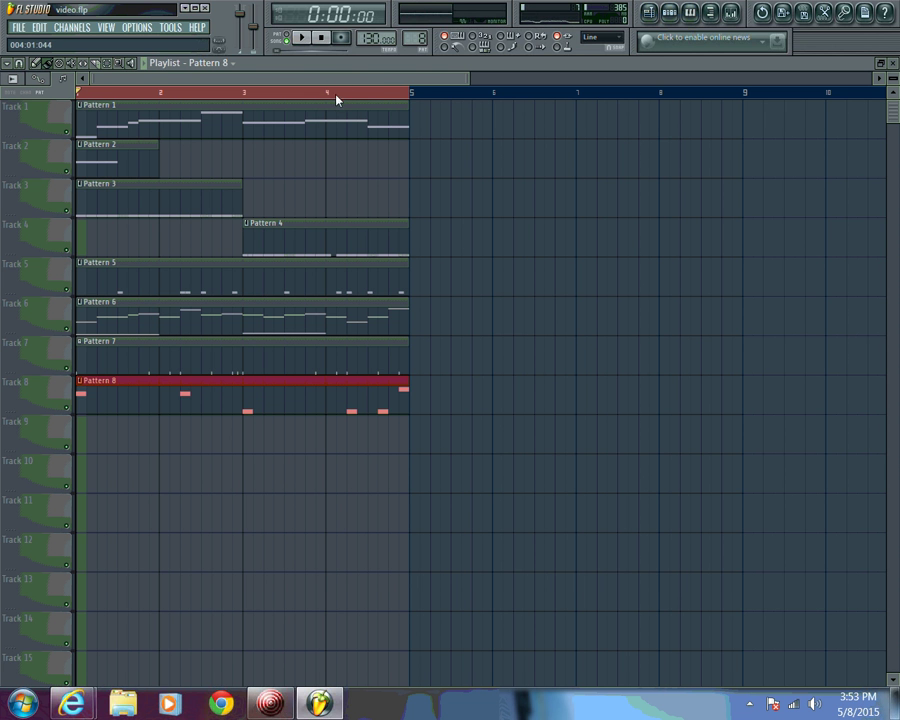
pyautogui.click(716, 27)
pyautogui.click(68, 200)
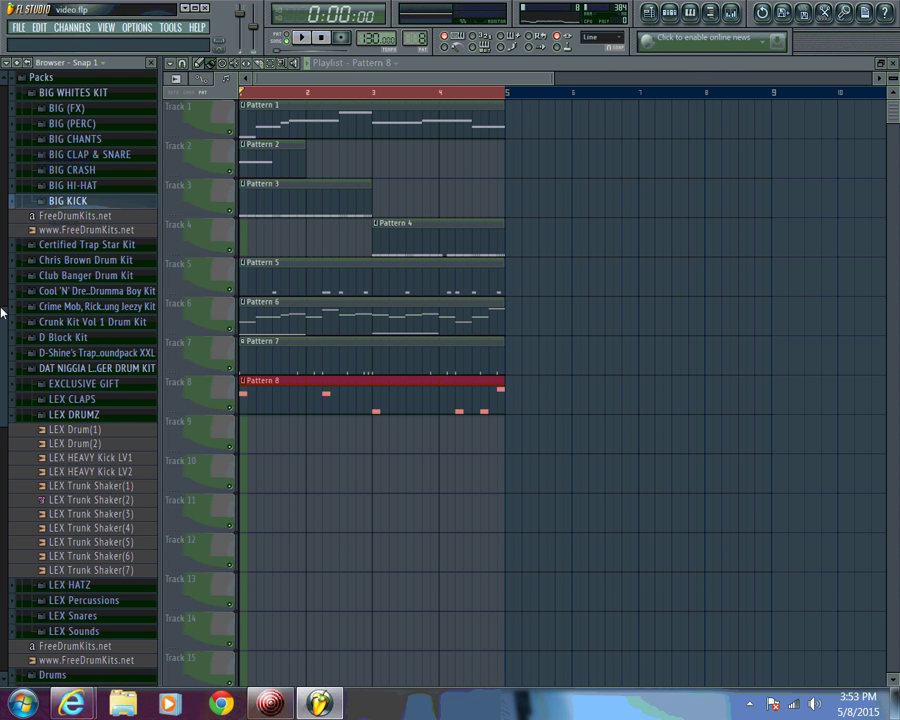
pyautogui.scroll(-1, 5, 375)
pyautogui.scroll(-12, 4, 481)
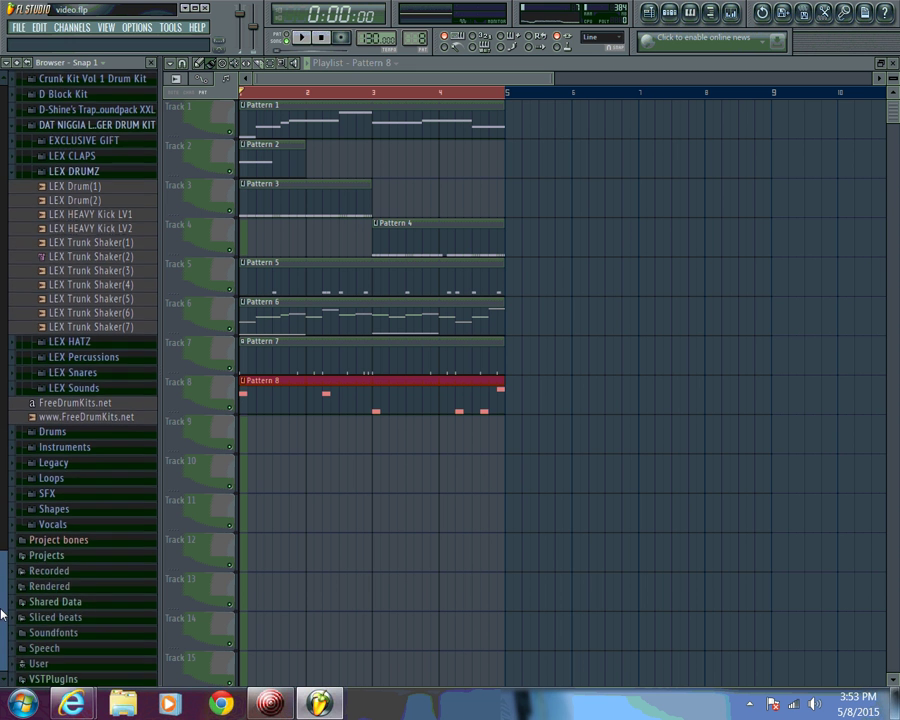
pyautogui.click(50, 492)
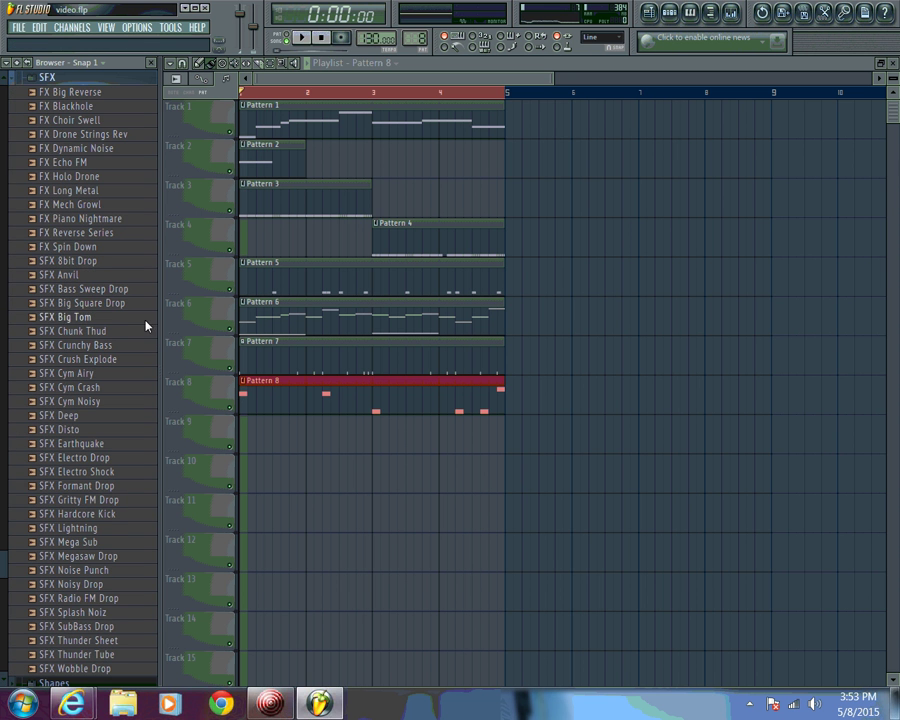
# Audition samples in the SFX folder, from SFX 8bit Drop down to SFX Gritty FM Drop
pyautogui.click(78, 260)
pyautogui.click(66, 275)
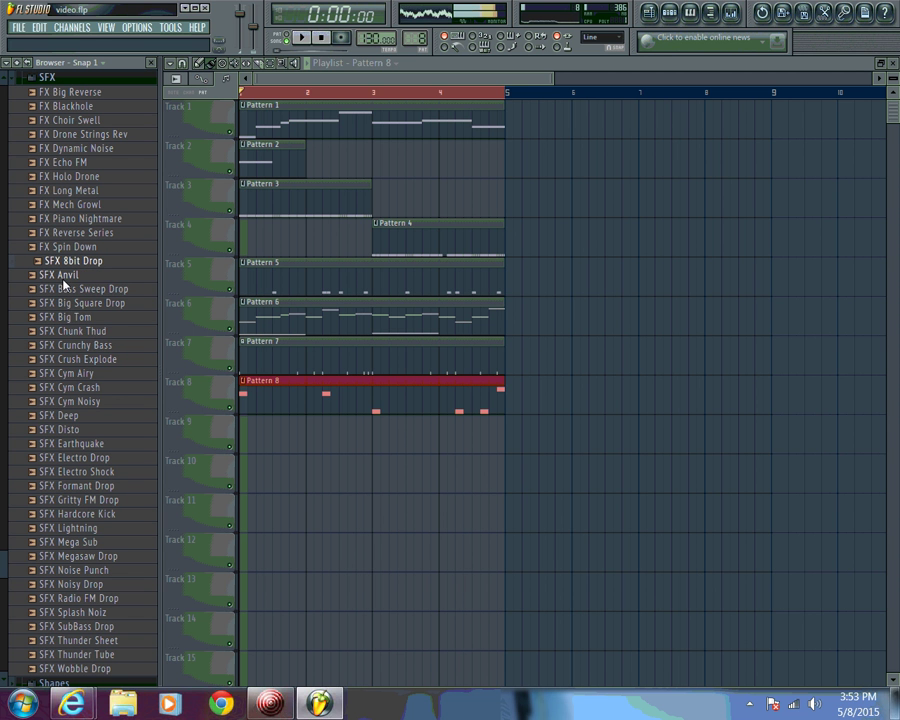
pyautogui.click(85, 333)
pyautogui.click(83, 345)
pyautogui.click(64, 373)
pyautogui.click(64, 387)
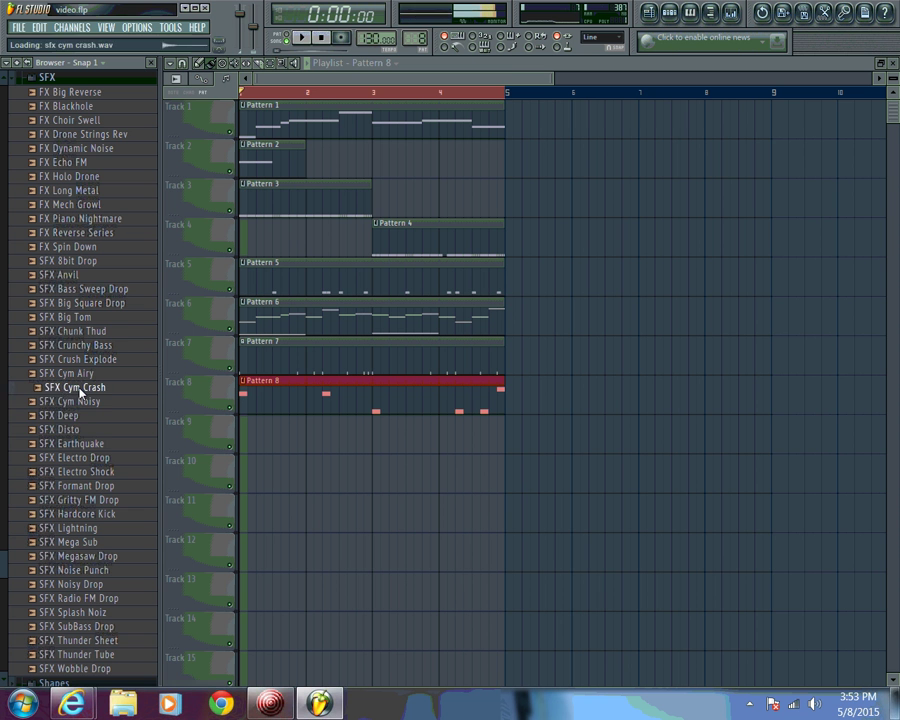
pyautogui.click(70, 401)
pyautogui.click(62, 429)
pyautogui.click(72, 443)
pyautogui.click(80, 471)
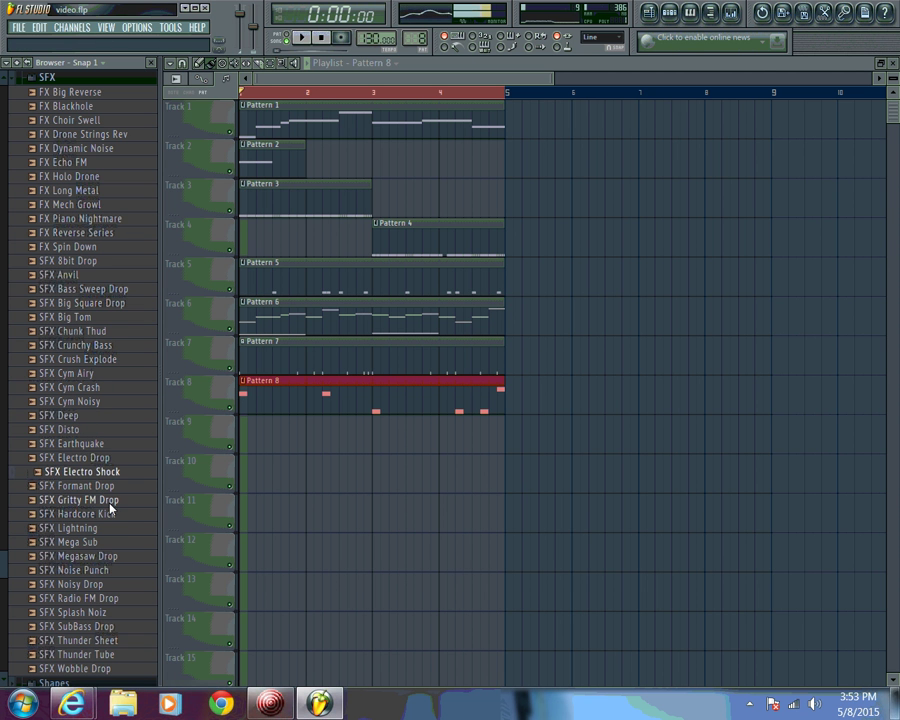
pyautogui.click(90, 499)
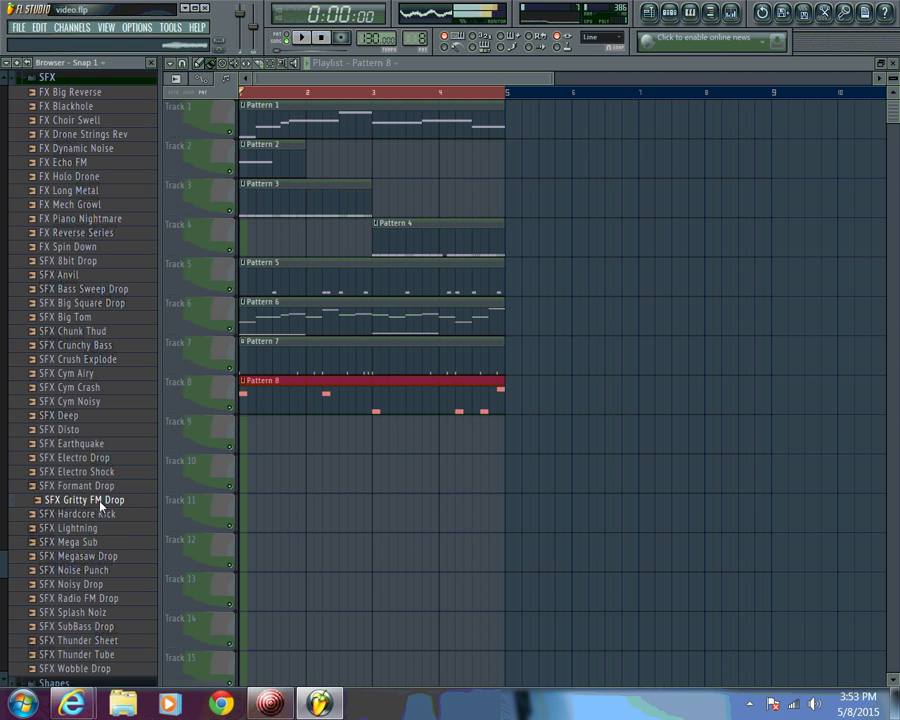
# Replace the Kick channel with Slicex and load the SFX Gritty FM Drop sample into its deck A
pyautogui.click(672, 12)
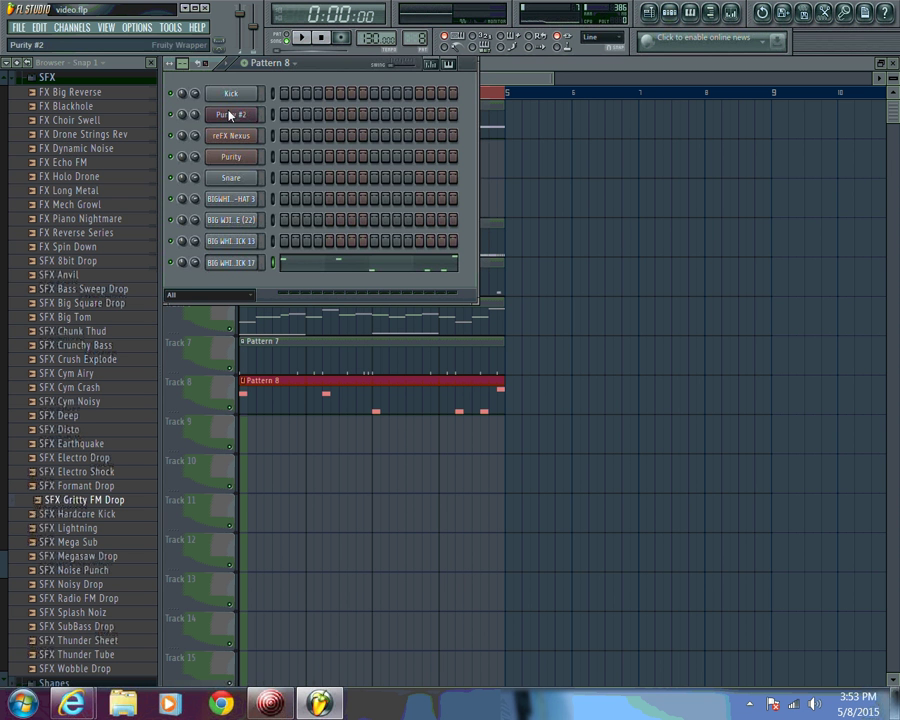
pyautogui.rightClick(252, 92)
pyautogui.moveTo(293, 288)
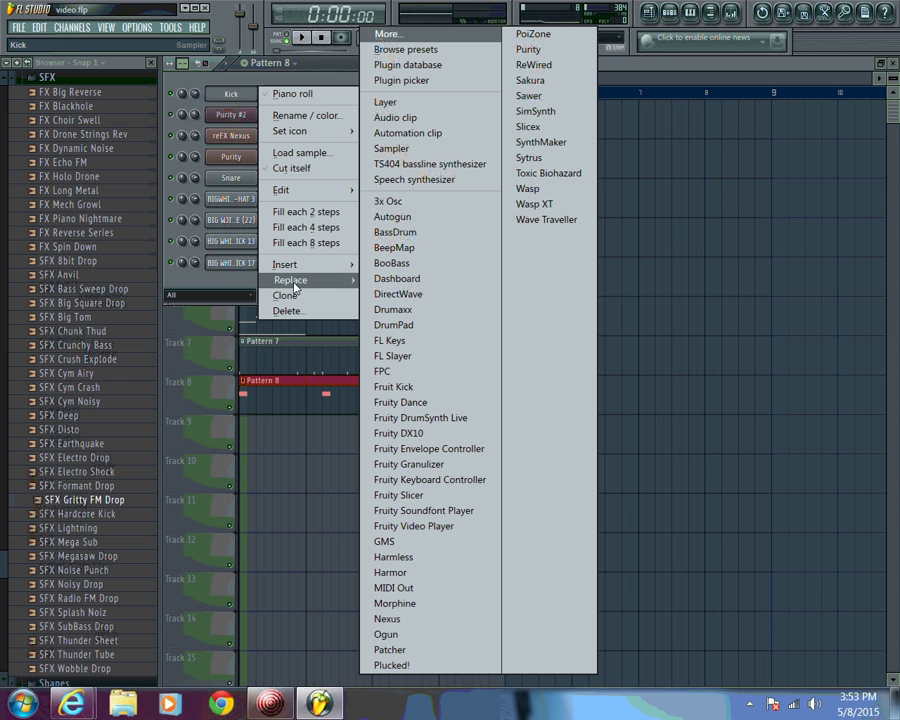
pyautogui.click(560, 127)
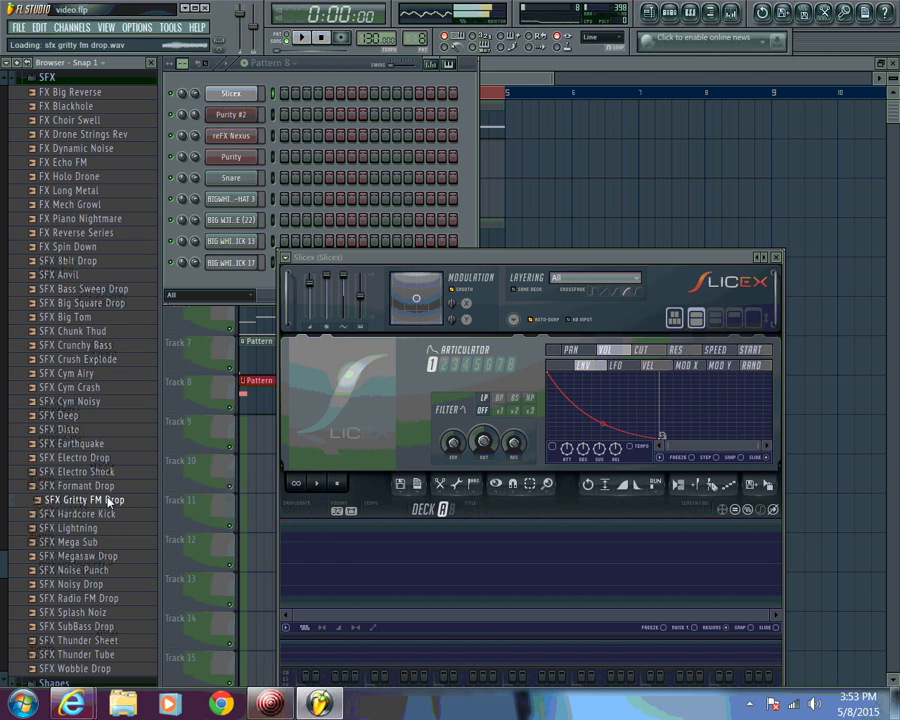
pyautogui.moveTo(117, 512); pyautogui.dragTo(340, 545)
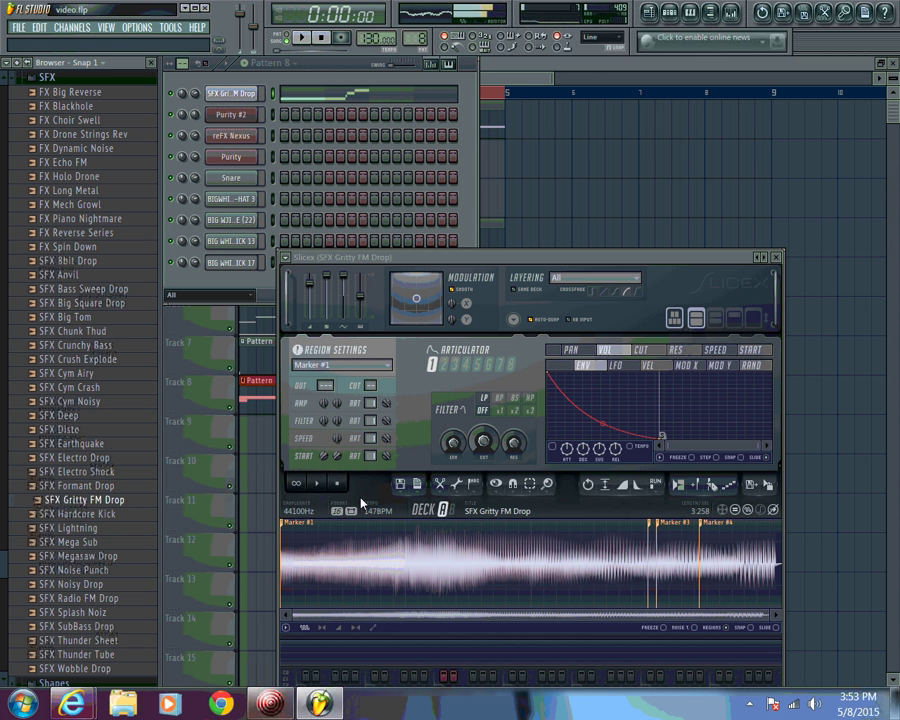
# Delete every slice marker after Marker #1 from the SFX Gritty FM Drop sample in Slicex
pyautogui.rightClick(650, 530)
pyautogui.click(680, 513)
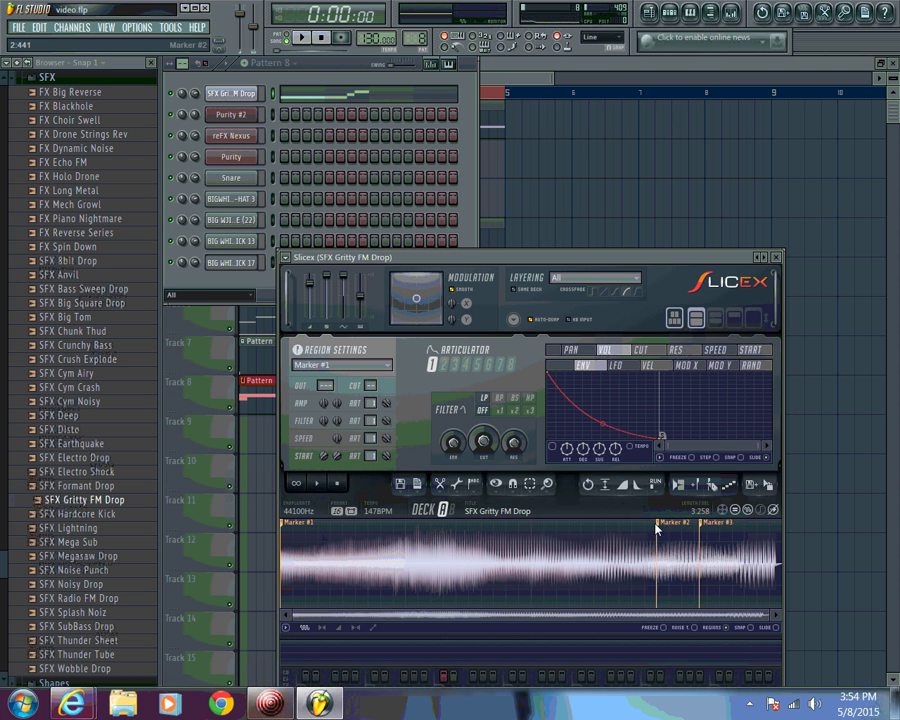
pyautogui.rightClick(650, 528)
pyautogui.click(683, 513)
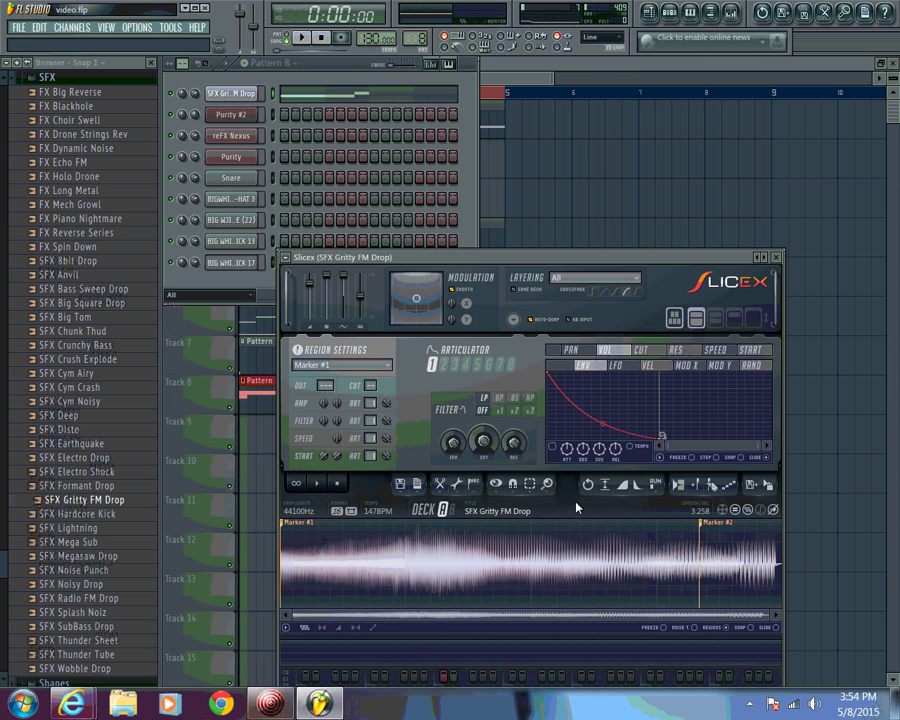
pyautogui.rightClick(704, 530)
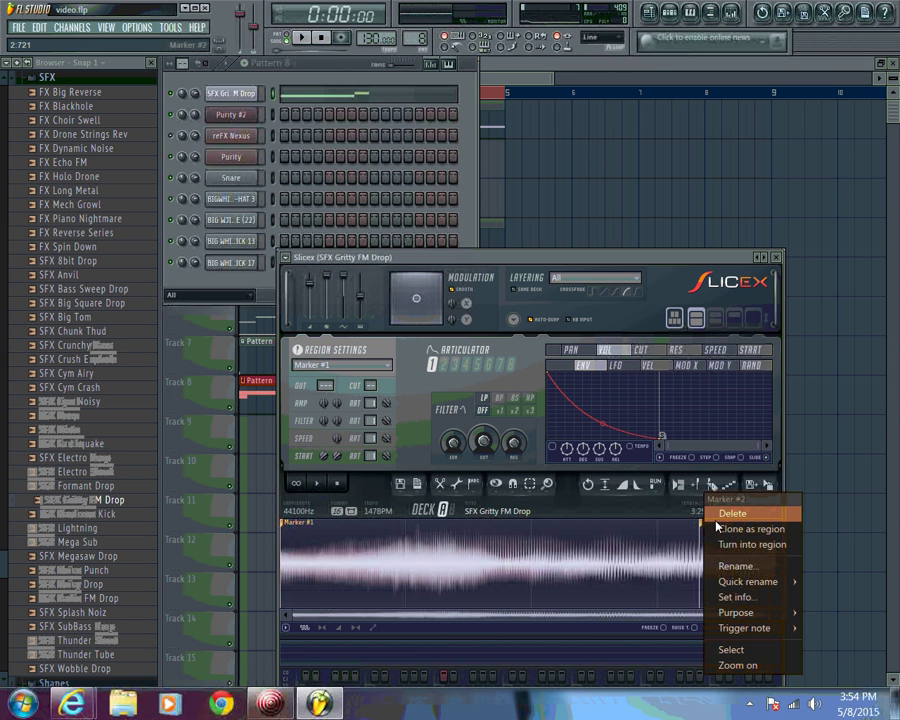
pyautogui.click(734, 513)
# Move the Slicex window out of the way and clear the SFX Gritty FM Drop channel's notes from Pattern 8
pyautogui.moveTo(652, 252); pyautogui.dragTo(706, 419)
pyautogui.rightClick(236, 93)
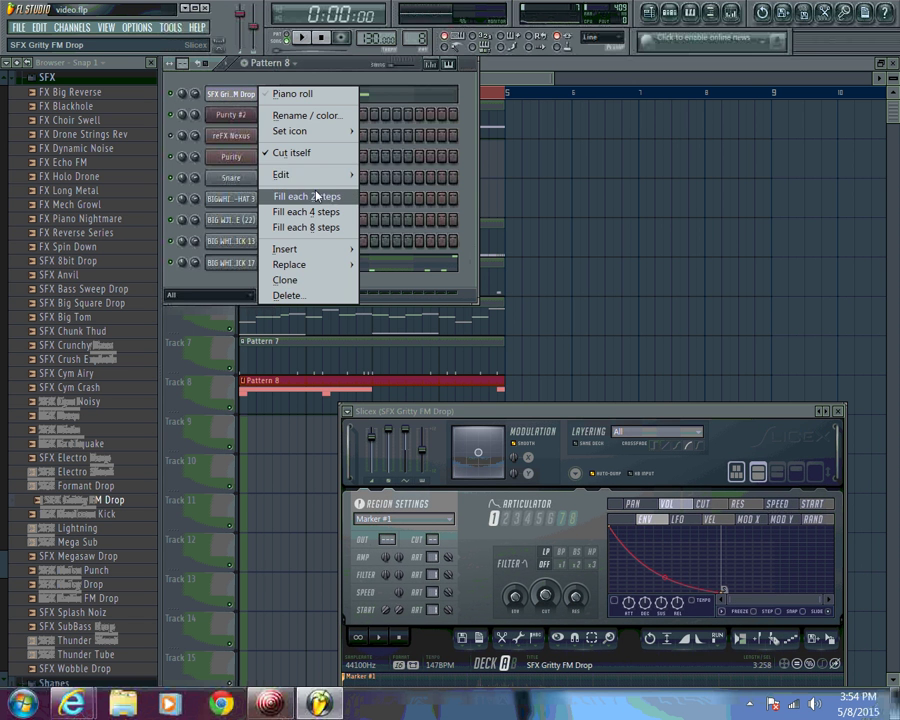
pyautogui.moveTo(300, 174)
pyautogui.click(376, 175)
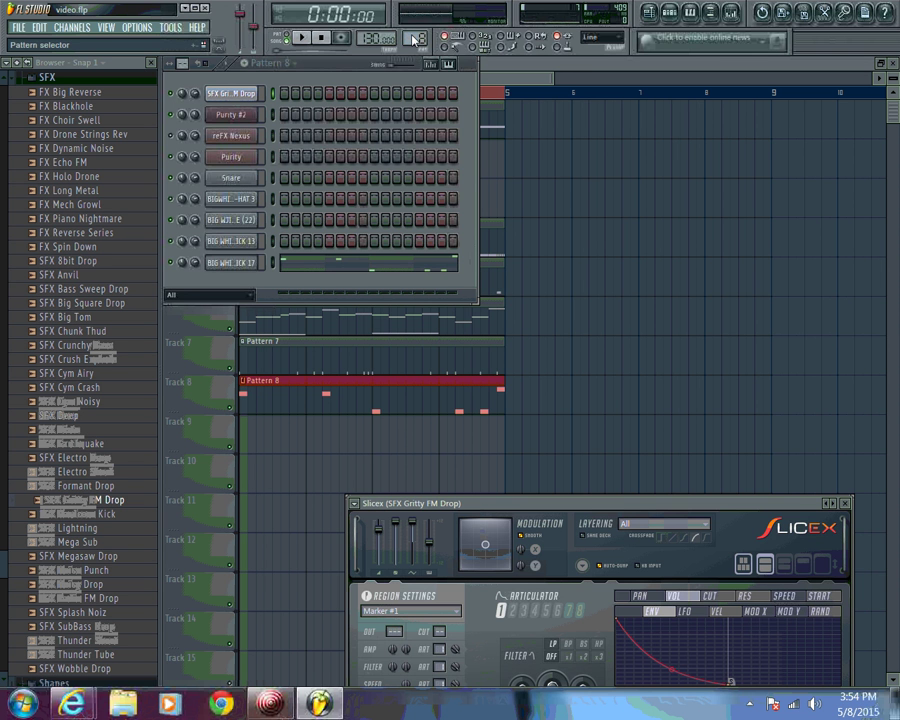
# Switch to Pattern 9, place it on Track 9 at bar 4 of the playlist, and play the song
pyautogui.scroll(1, 413, 38)
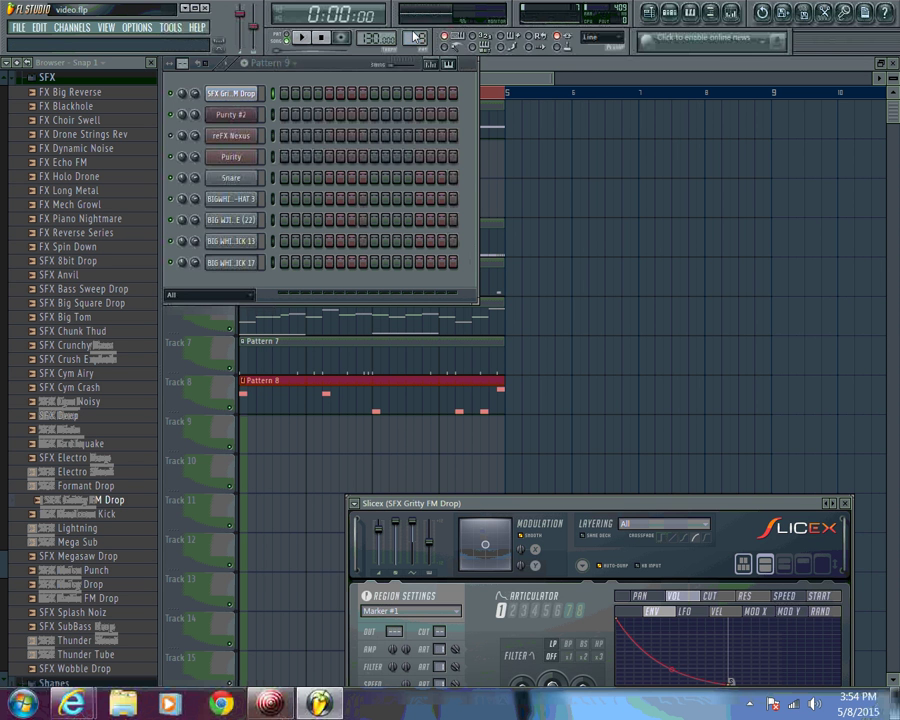
pyautogui.click(435, 424)
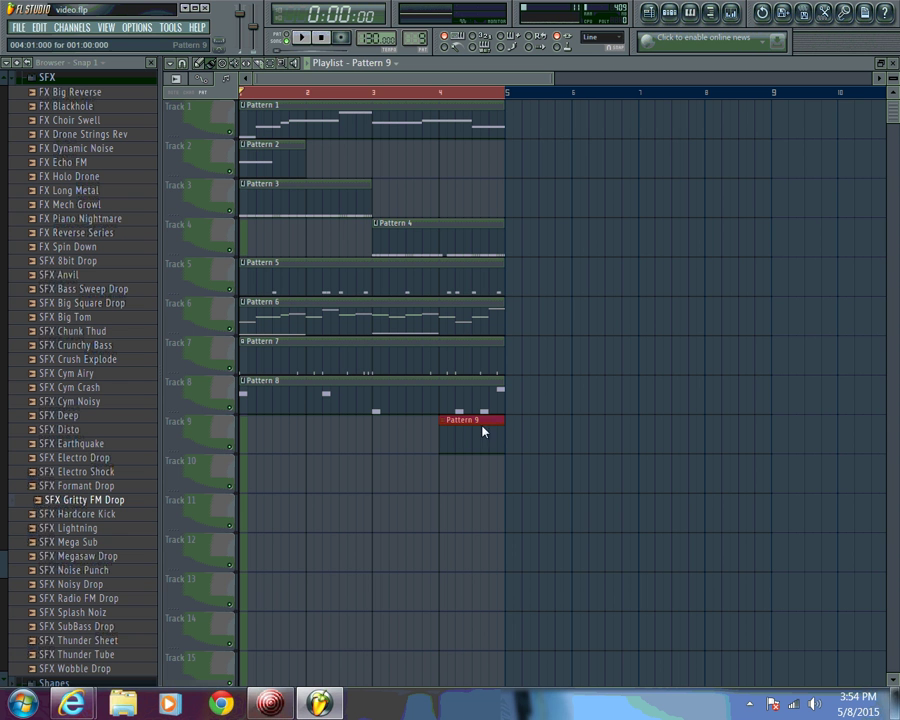
pyautogui.click(297, 44)
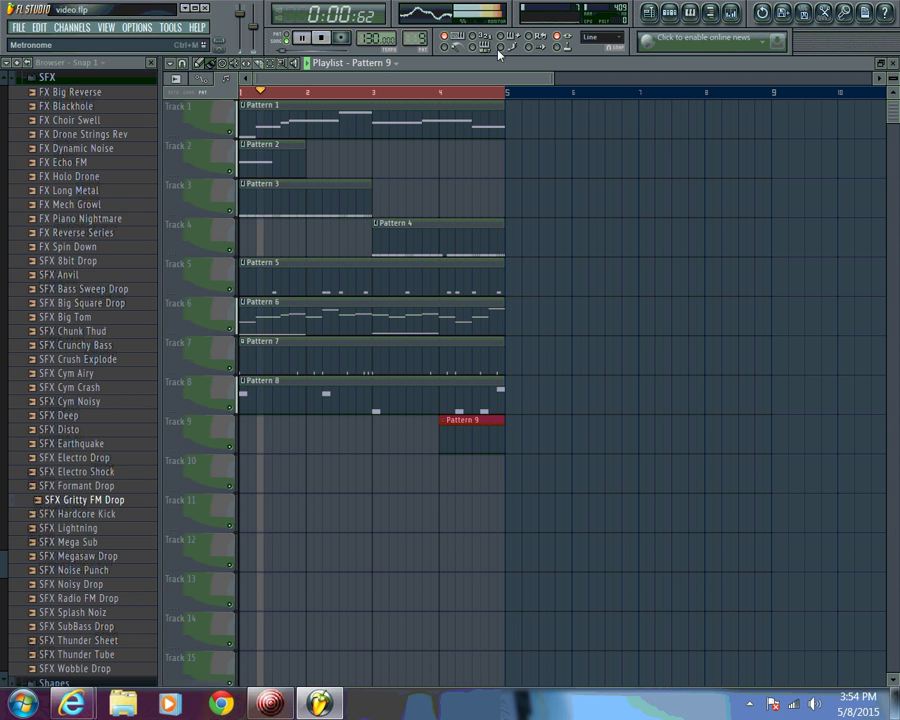
# Add a Marker #1 note at the start of bar 1 in the SFX Gritty FM Drop channel's piano roll
pyautogui.click(691, 13)
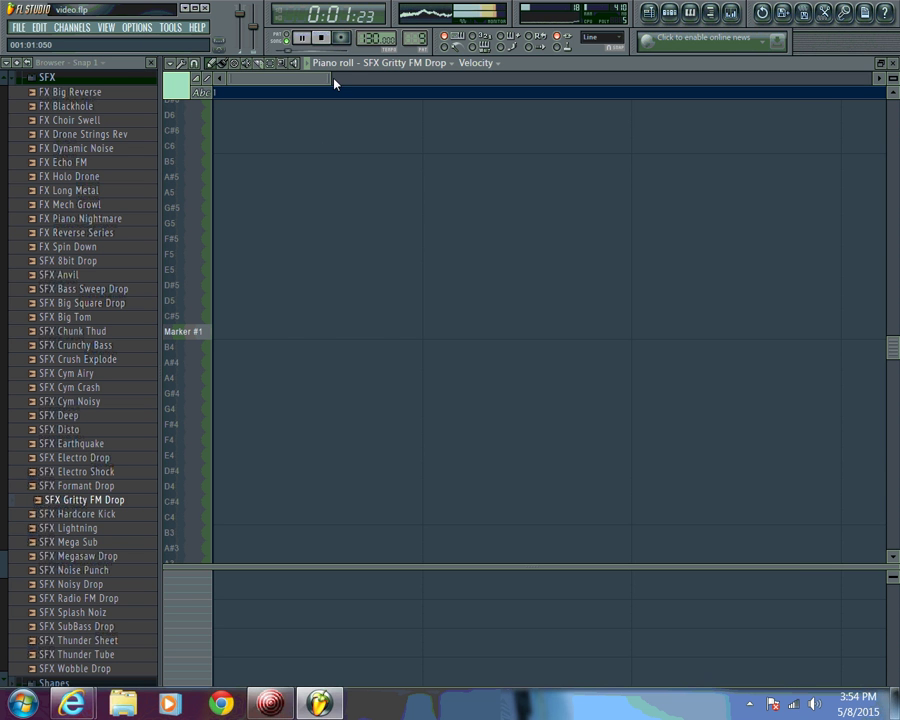
pyautogui.moveTo(330, 79); pyautogui.dragTo(880, 79)
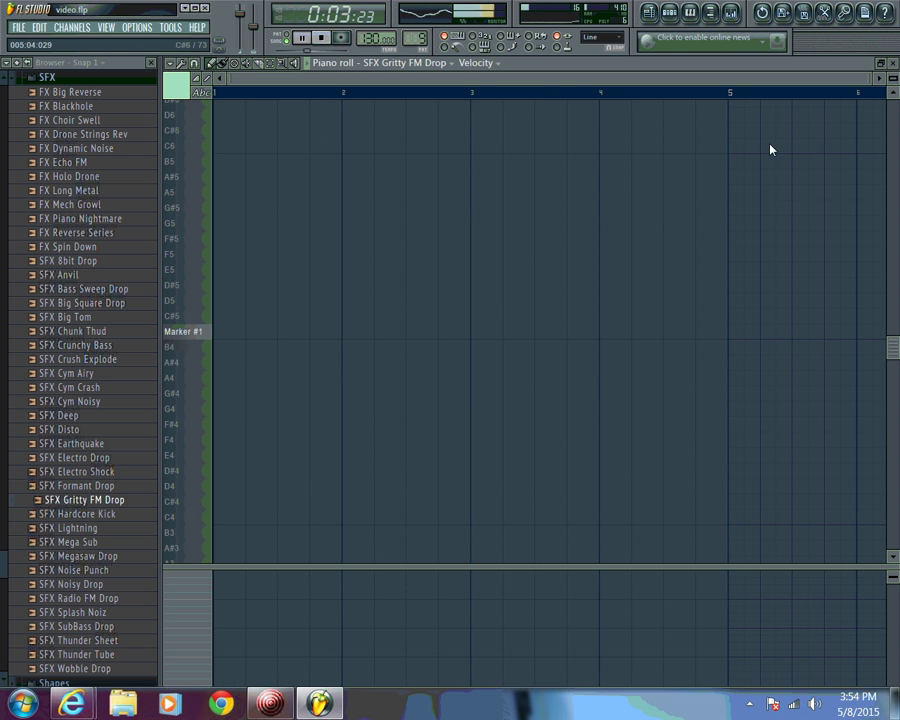
pyautogui.click(222, 333)
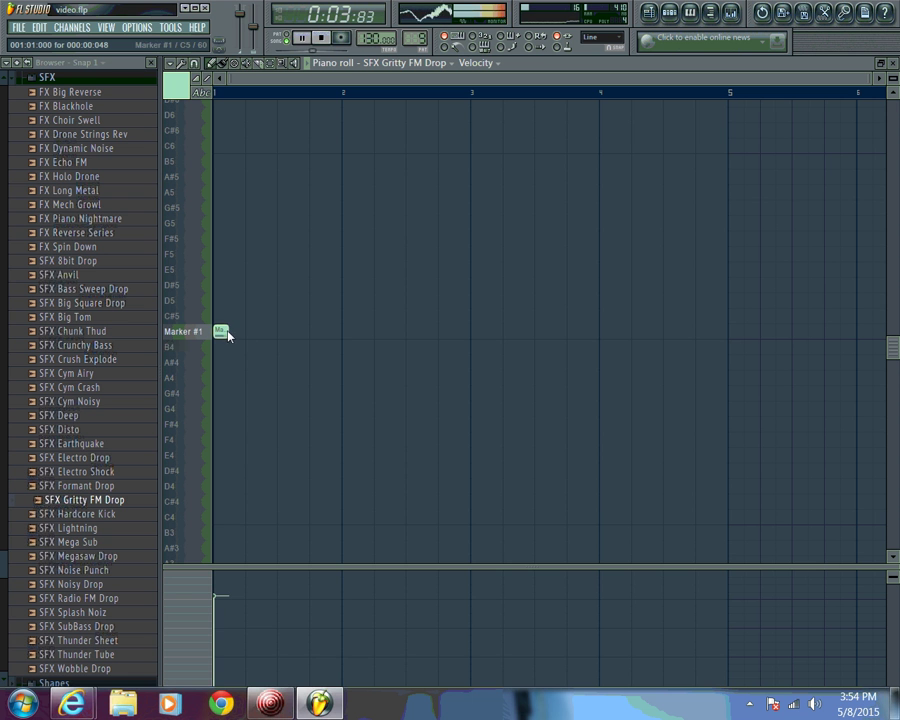
# Extend the Marker #1 note in the SFX Gritty FM Drop piano roll to one full bar and replay the song
pyautogui.moveTo(227, 333)
pyautogui.mouseDown()
pyautogui.moveTo(488, 350)
pyautogui.moveTo(468, 344)
pyautogui.mouseUp()
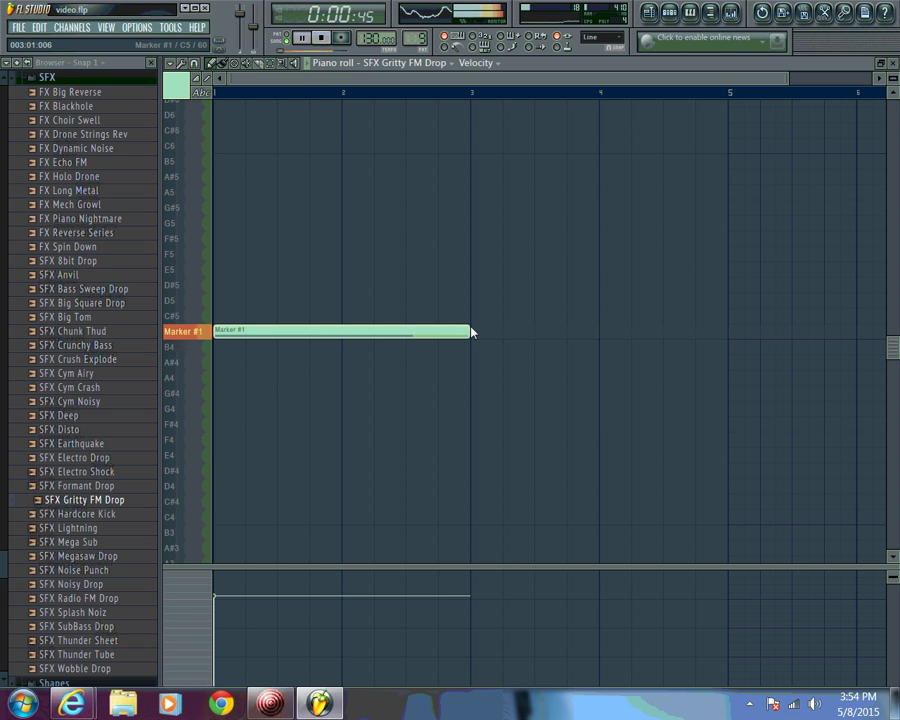
pyautogui.moveTo(470, 335)
pyautogui.mouseDown()
pyautogui.moveTo(291, 351)
pyautogui.moveTo(340, 347)
pyautogui.mouseUp()
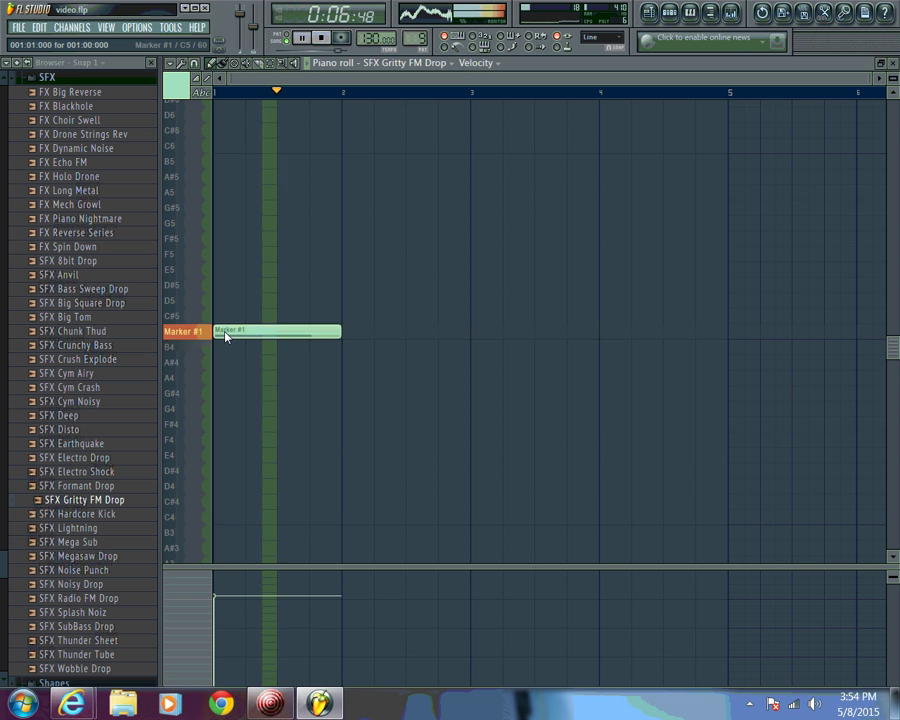
pyautogui.press('space')
pyautogui.press('space')
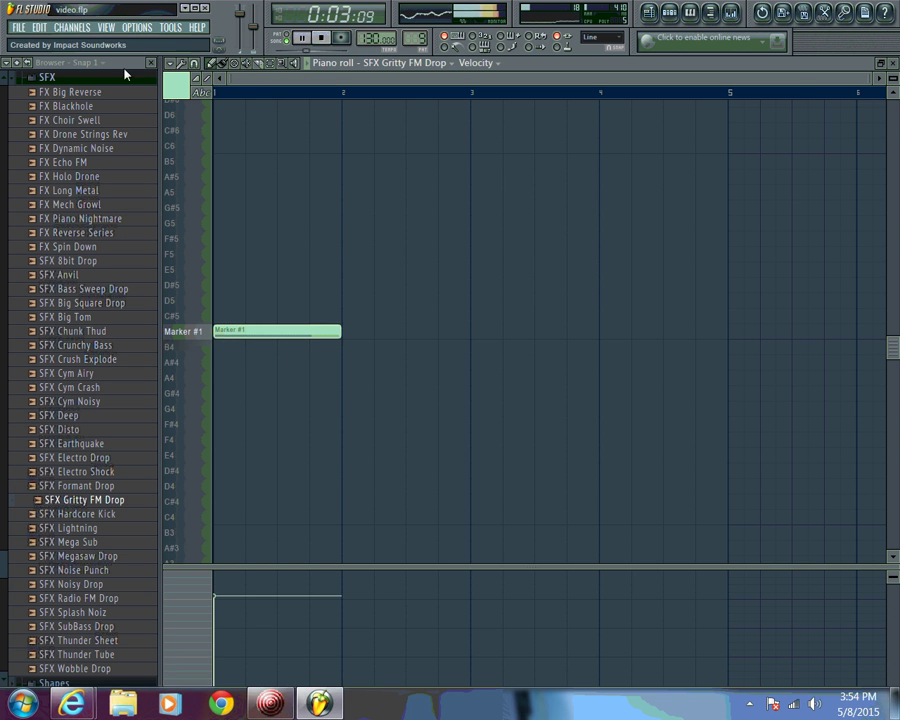
# Bring up the step sequencer, with playback stopped, and look through the browser's drum kits and sample packs
pyautogui.click(667, 24)
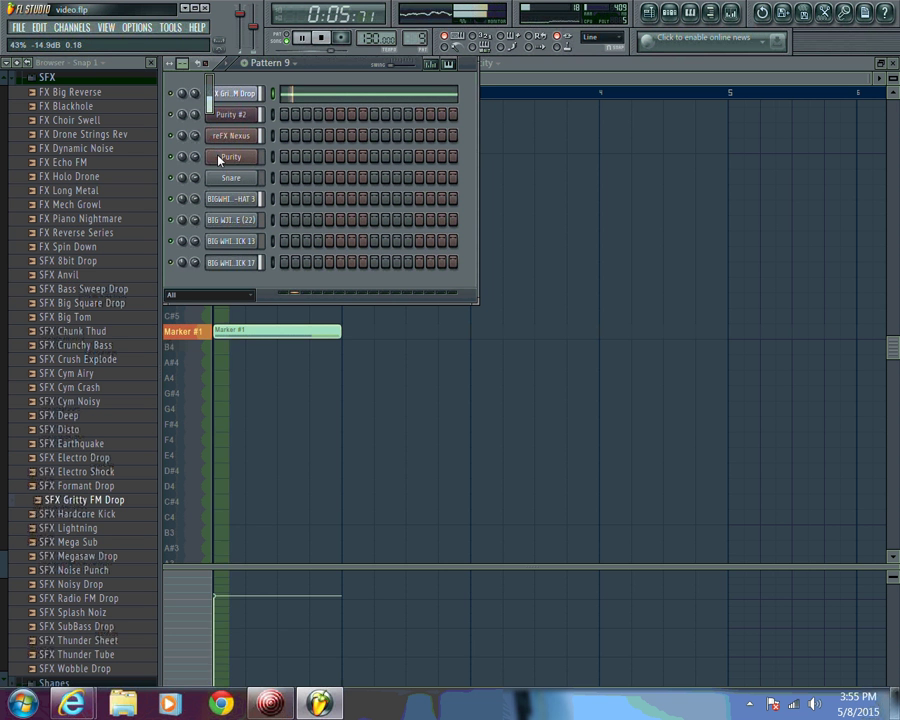
pyautogui.press('space')
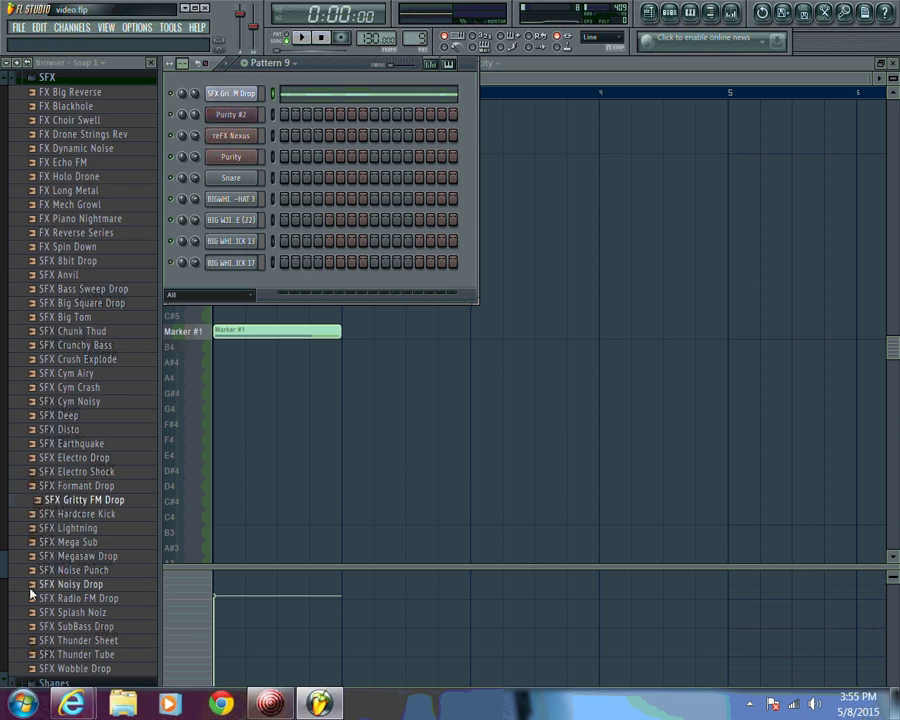
pyautogui.moveTo(6, 566); pyautogui.dragTo(12, 405)
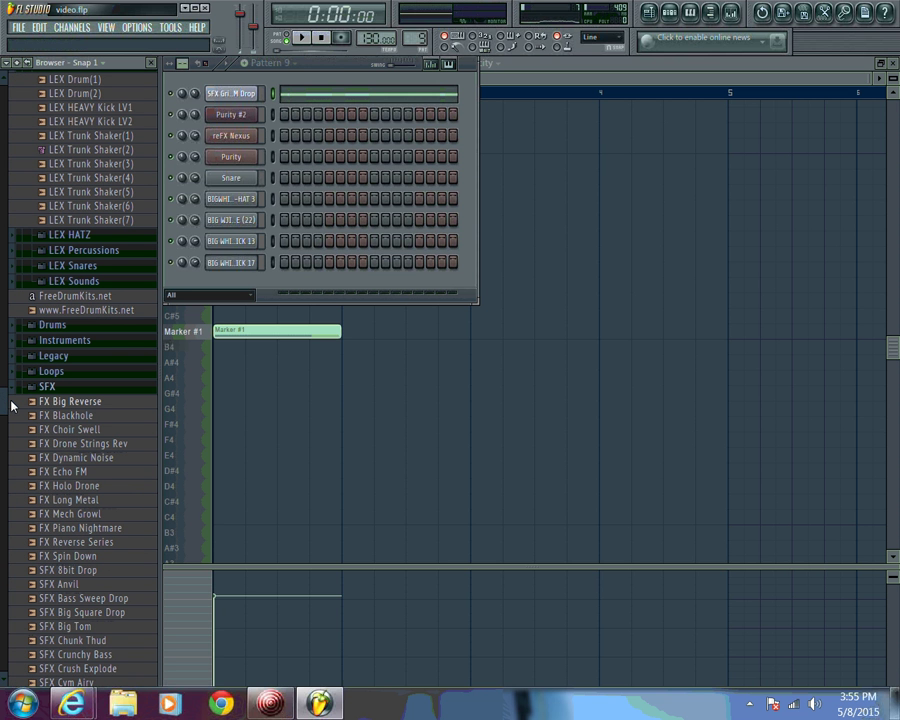
pyautogui.moveTo(8, 300); pyautogui.dragTo(15, 222)
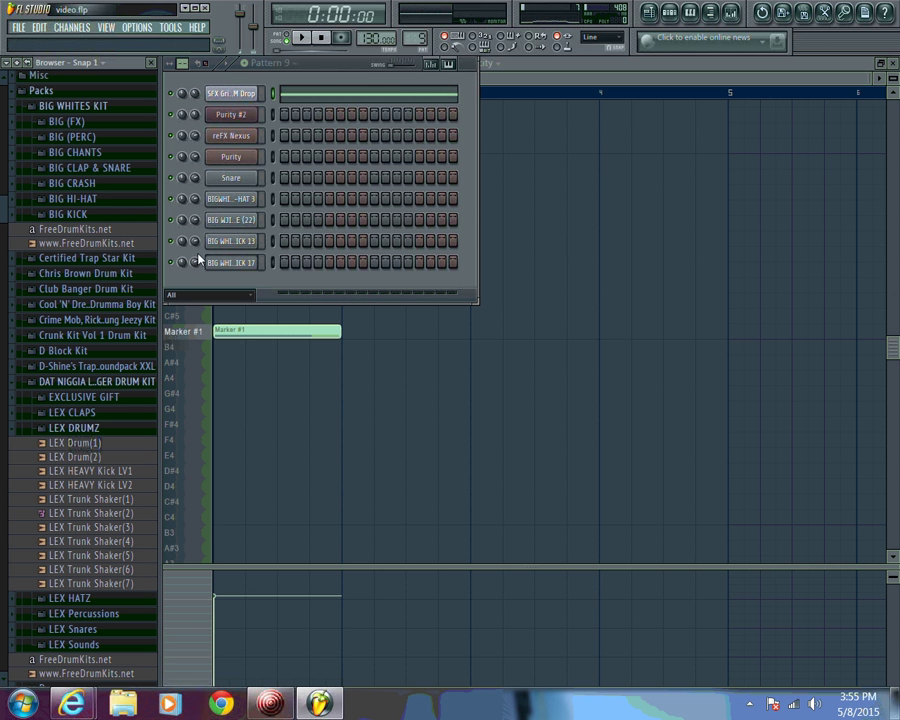
pyautogui.moveTo(2, 213); pyautogui.dragTo(3, 310)
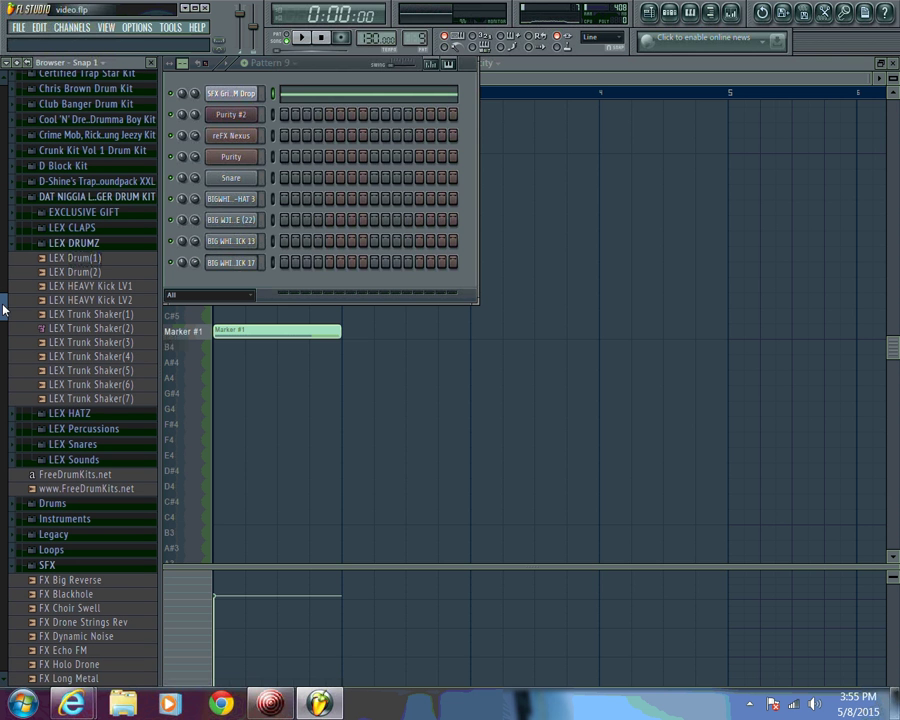
# Replace the Purity #2 channel's instrument with Harmless and load the Theramin Opera FG preset
pyautogui.rightClick(244, 118)
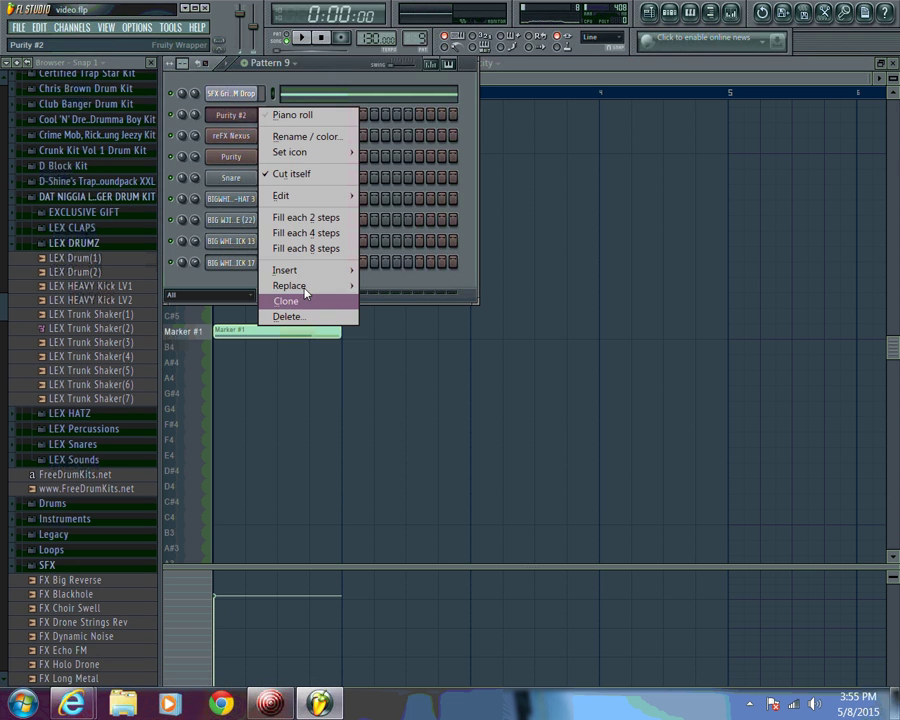
pyautogui.moveTo(305, 288)
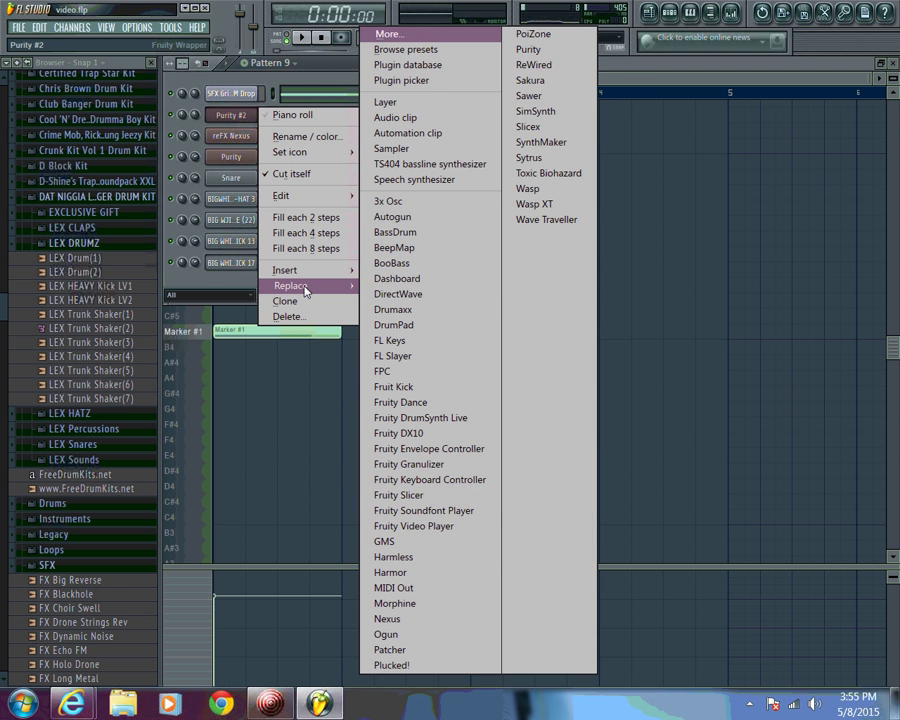
pyautogui.click(420, 558)
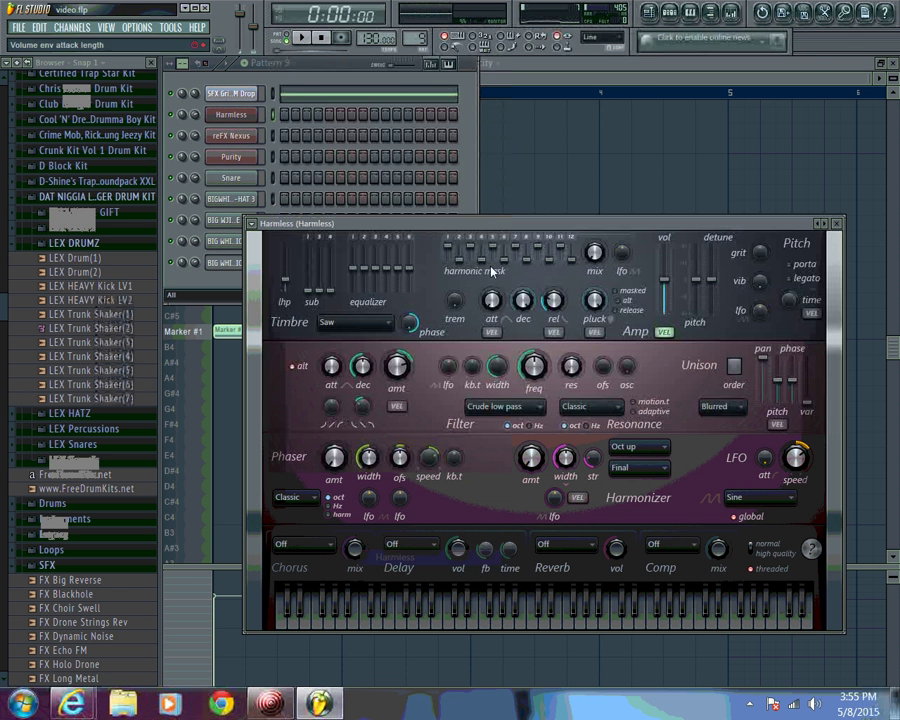
pyautogui.click(252, 223)
pyautogui.moveTo(270, 266)
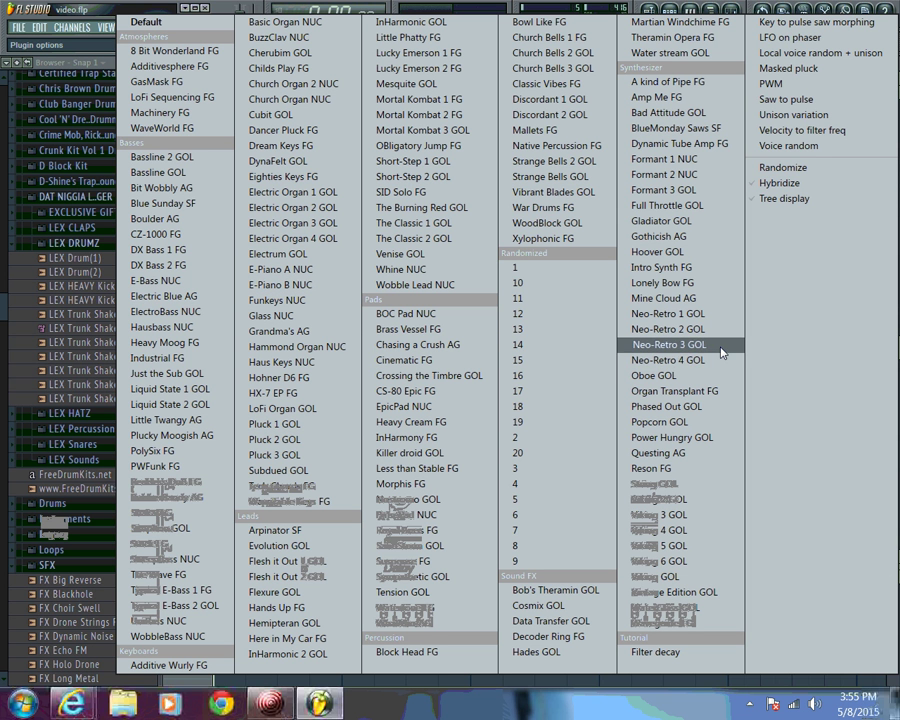
pyautogui.click(690, 37)
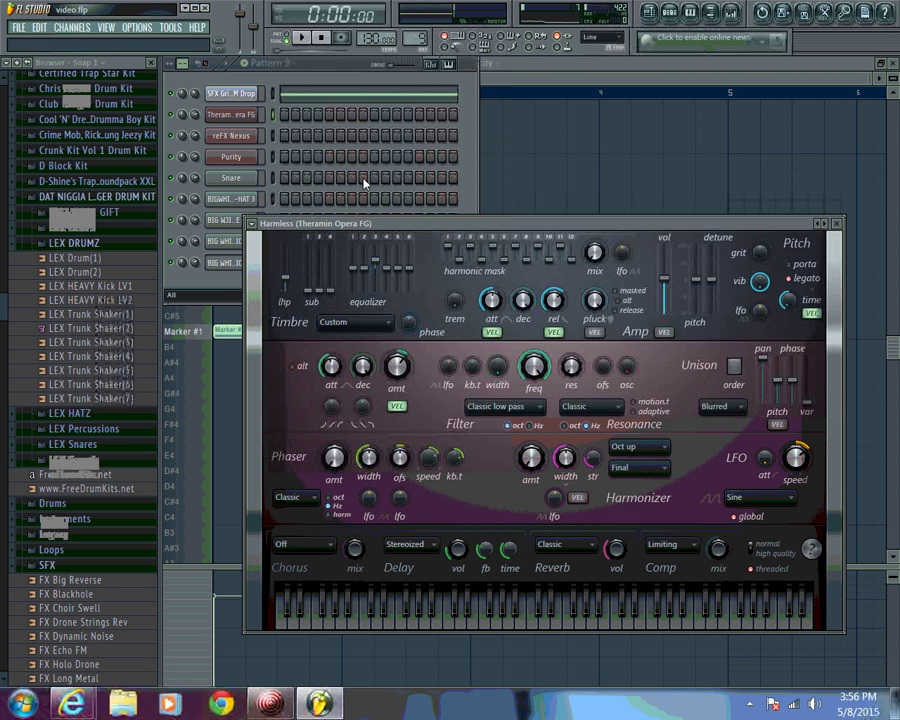
# Move the Harmless window clear of the step sequencer and play the song to hear the replaced instrument
pyautogui.moveTo(315, 223); pyautogui.dragTo(410, 317)
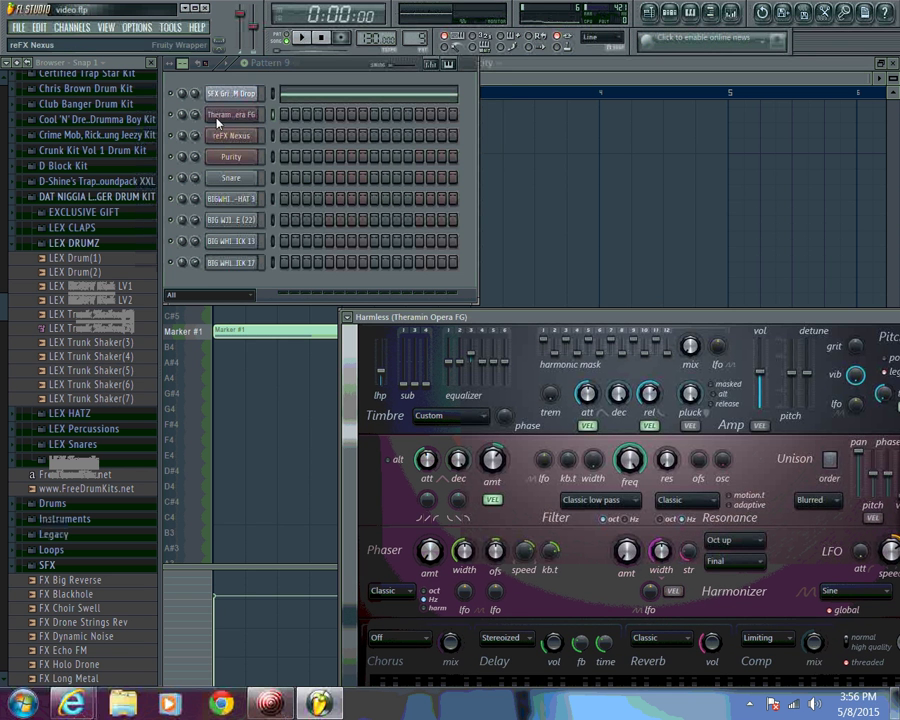
pyautogui.click(301, 37)
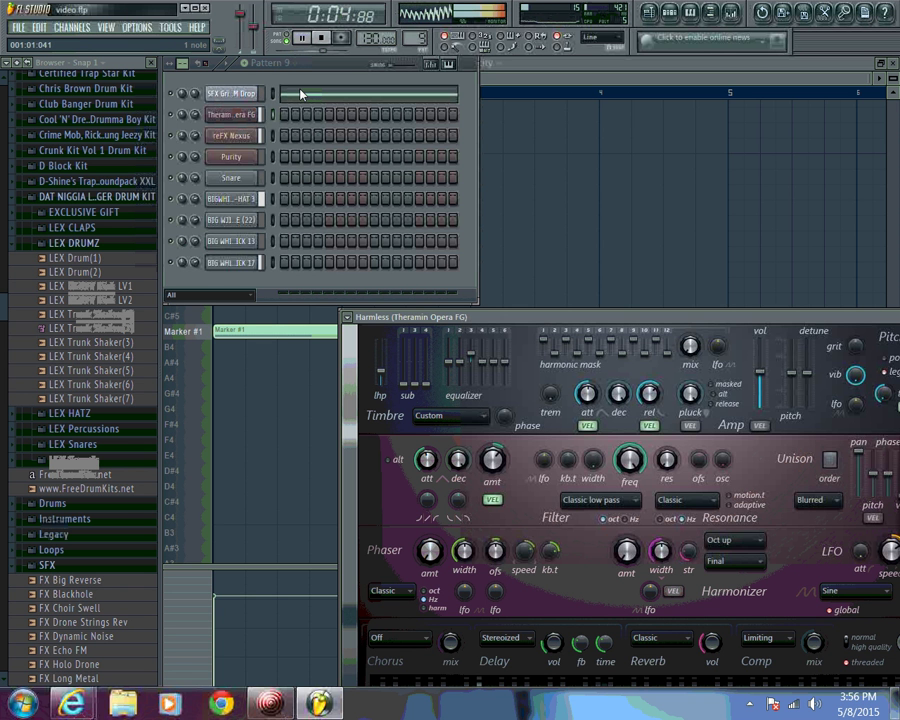
pyautogui.click(317, 38)
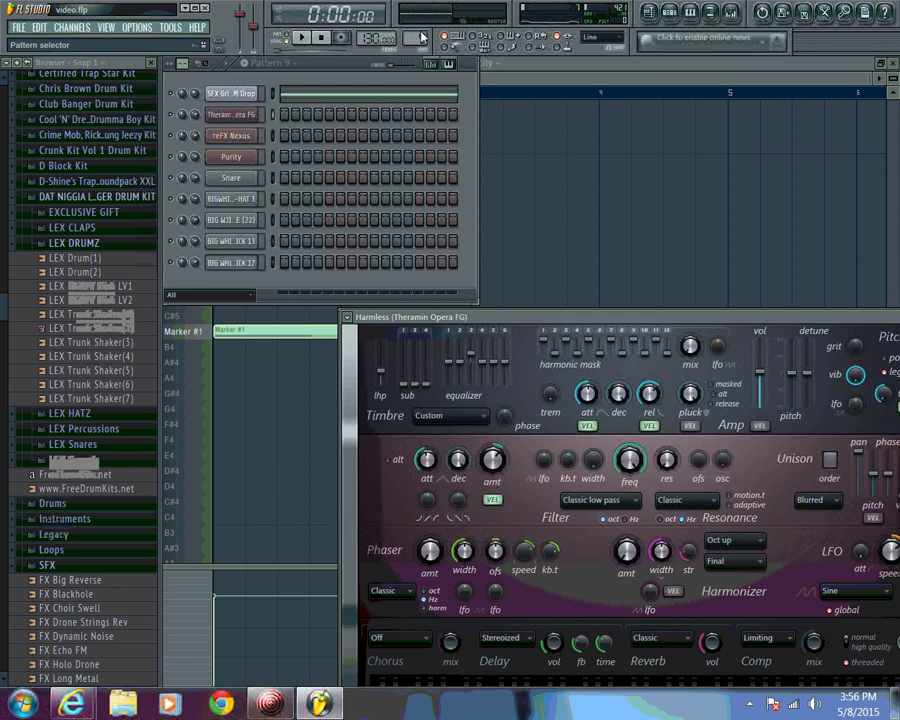
# Switch to Pattern 6 and insert a new Purity channel between Theramin Opera FG and reFX Nexus
pyautogui.moveTo(420, 38); pyautogui.dragTo(423, 53)
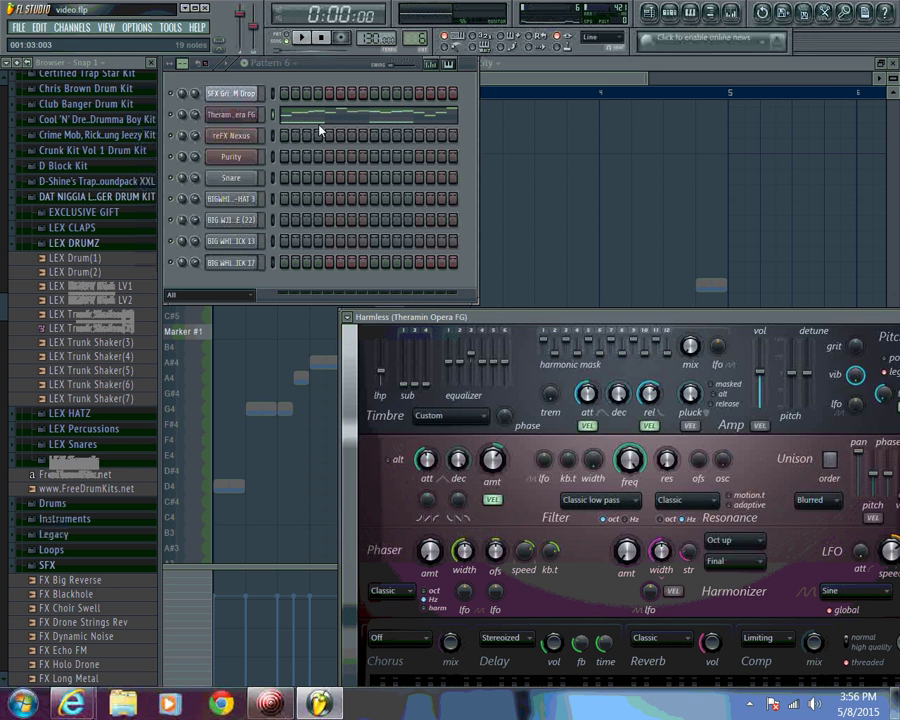
pyautogui.rightClick(252, 136)
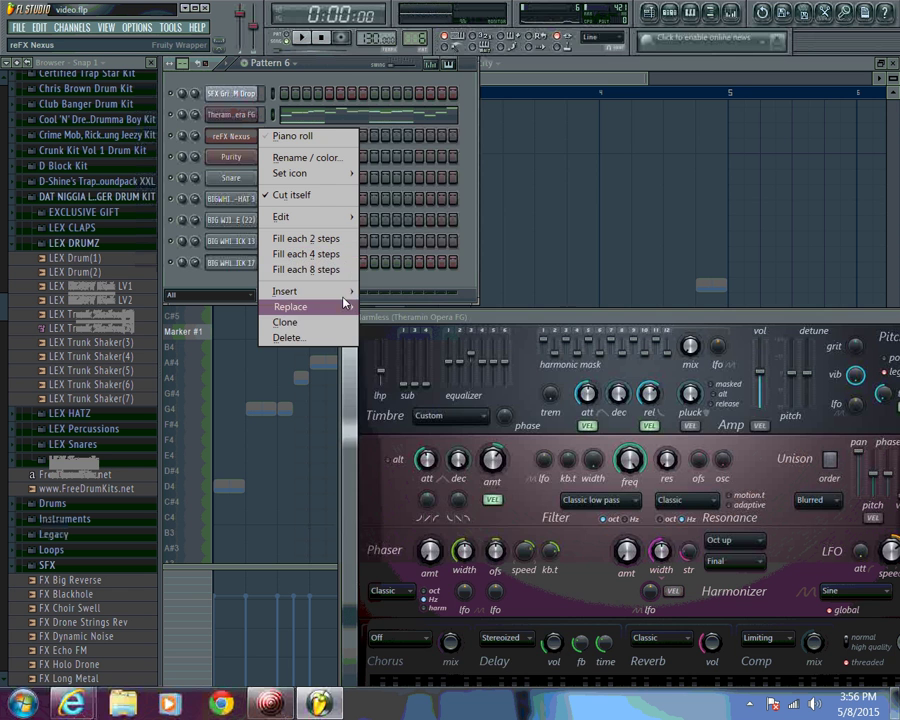
pyautogui.moveTo(300, 291)
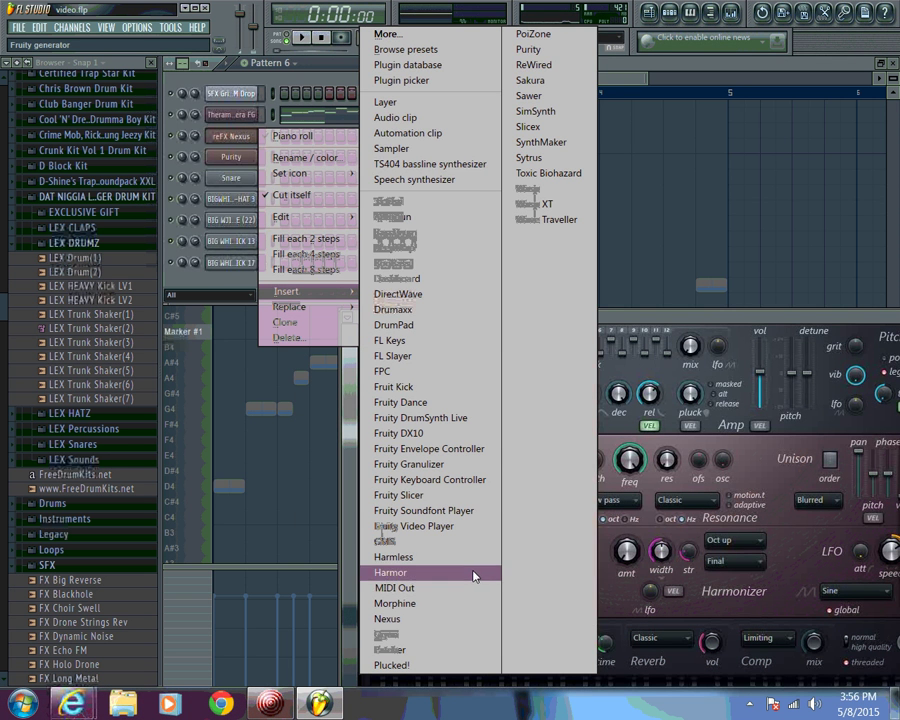
pyautogui.click(537, 57)
pyautogui.rightClick(232, 114)
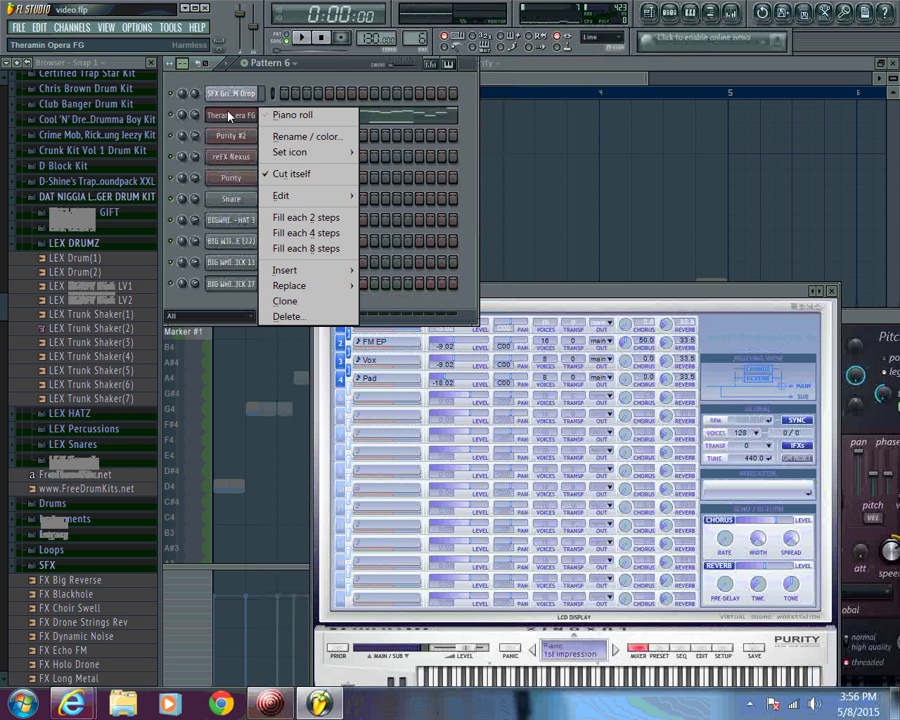
pyautogui.moveTo(304, 196)
pyautogui.click(384, 210)
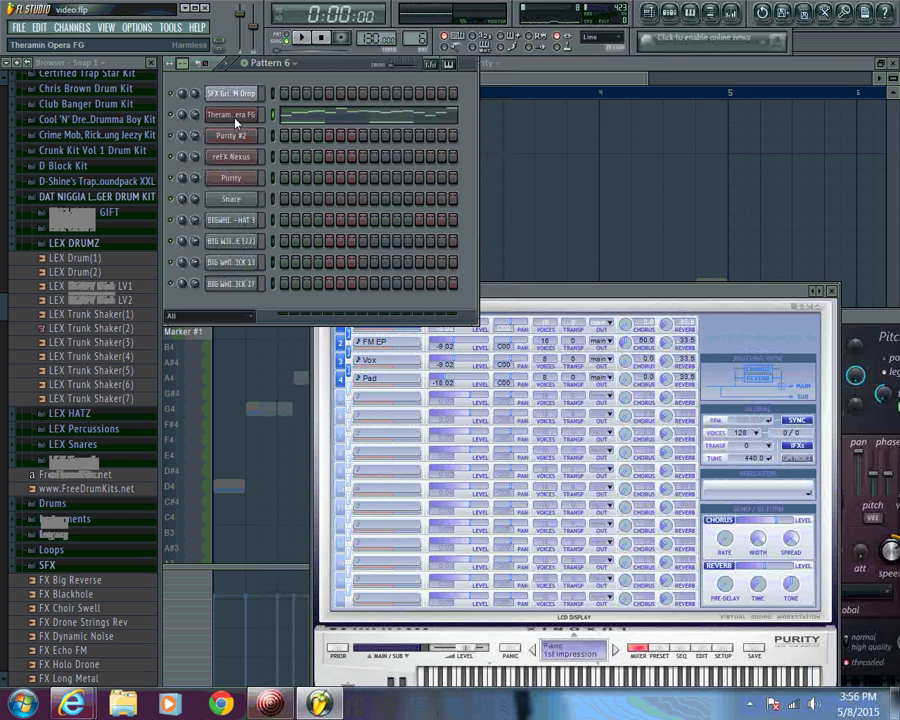
pyautogui.rightClick(236, 122)
pyautogui.moveTo(300, 286)
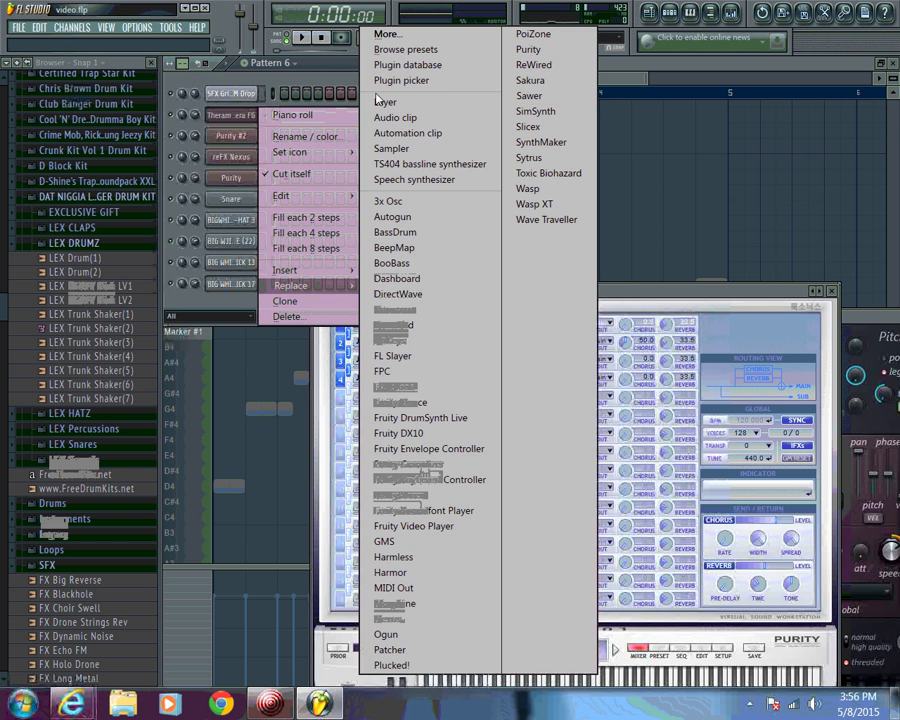
pyautogui.click(339, 84)
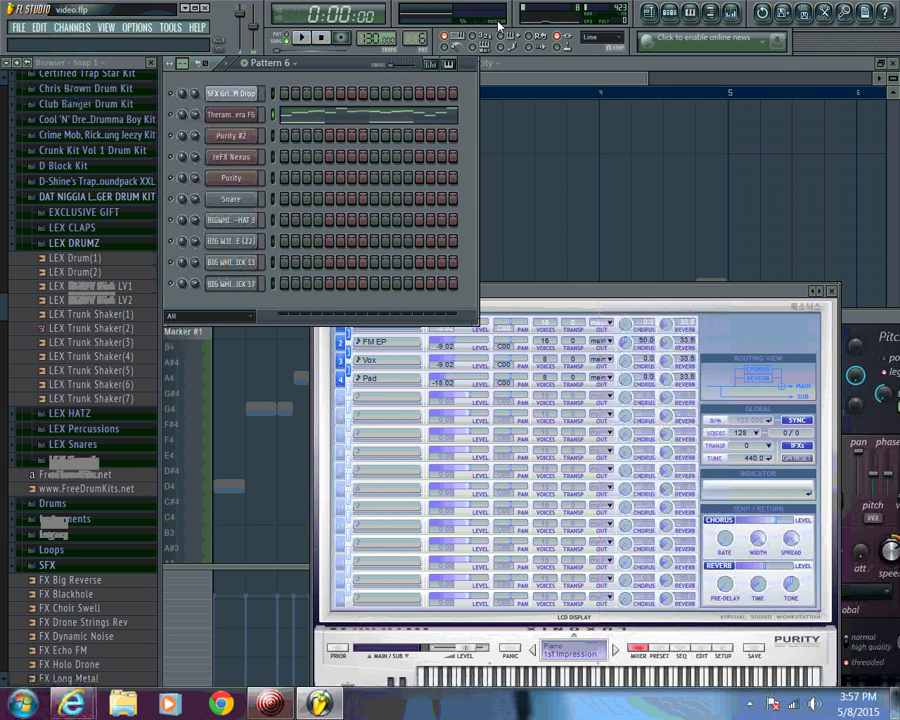
pyautogui.moveTo(418, 42); pyautogui.dragTo(420, 90)
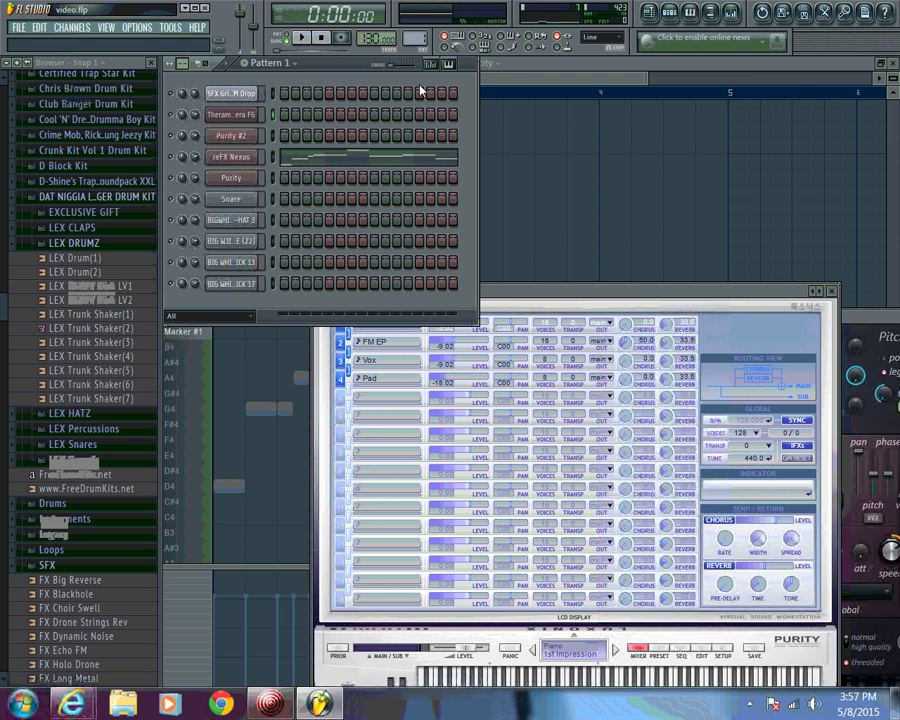
pyautogui.moveTo(420, 90); pyautogui.dragTo(418, 43)
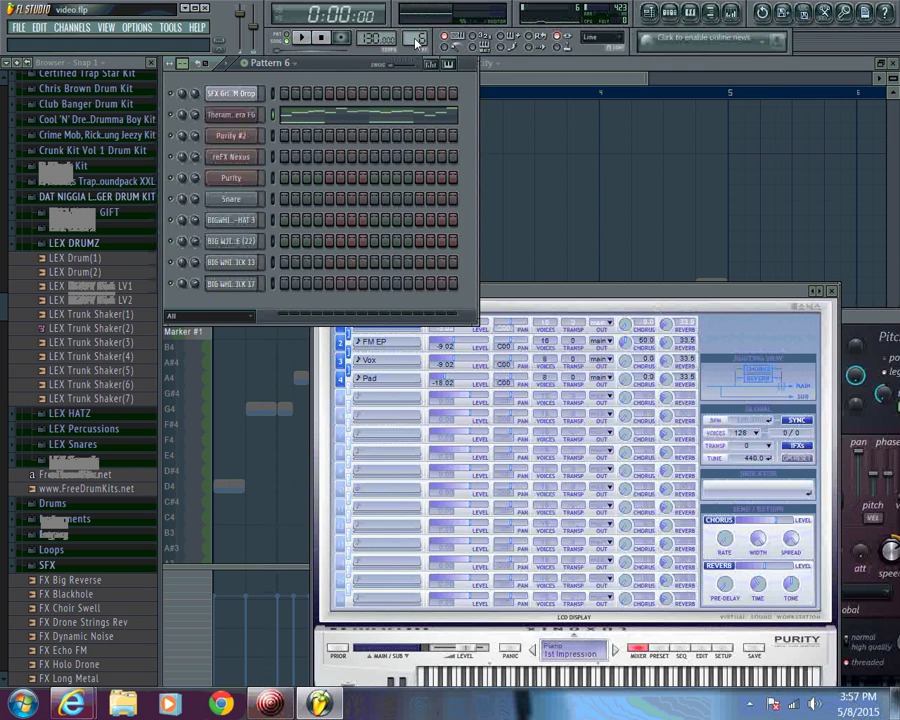
# Copy the Theramin Opera FG channel's notes in Pattern 6 and paste them into the Purity #2 channel
pyautogui.rightClick(246, 117)
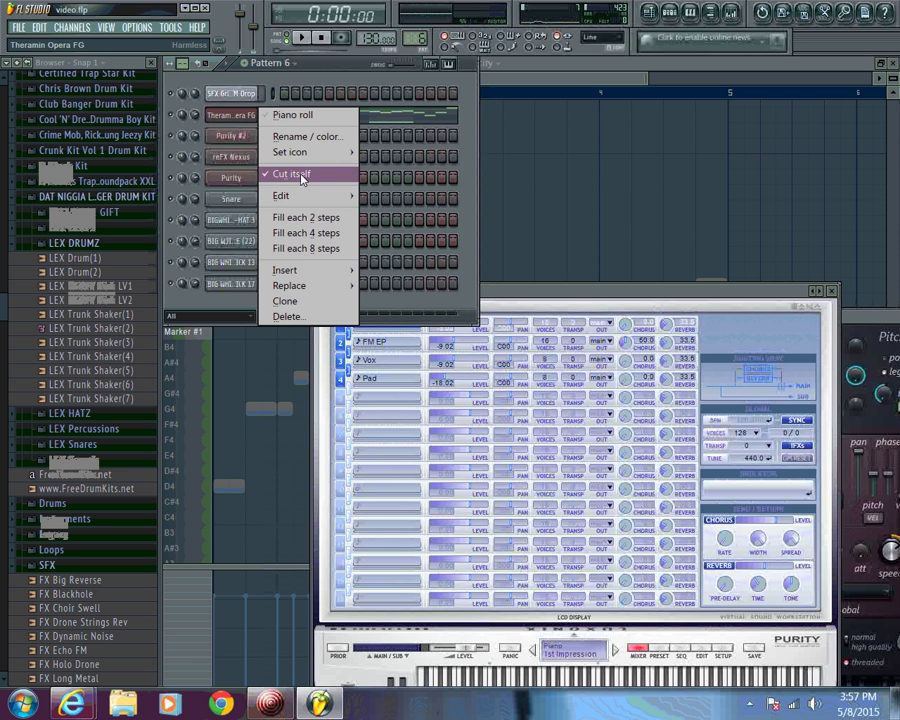
pyautogui.moveTo(312, 198)
pyautogui.click(382, 211)
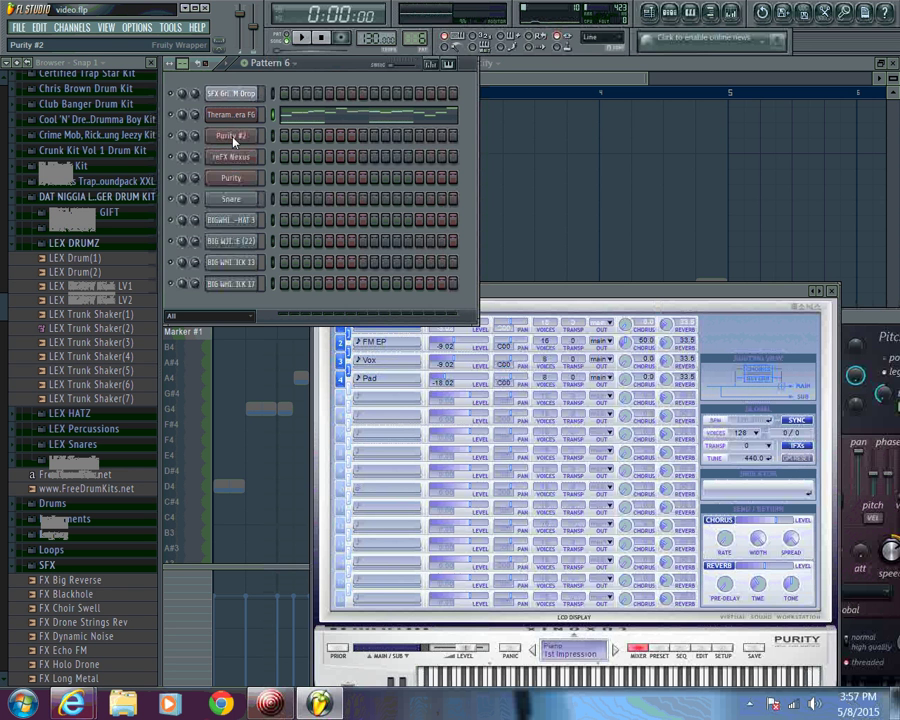
pyautogui.rightClick(234, 140)
pyautogui.moveTo(345, 224)
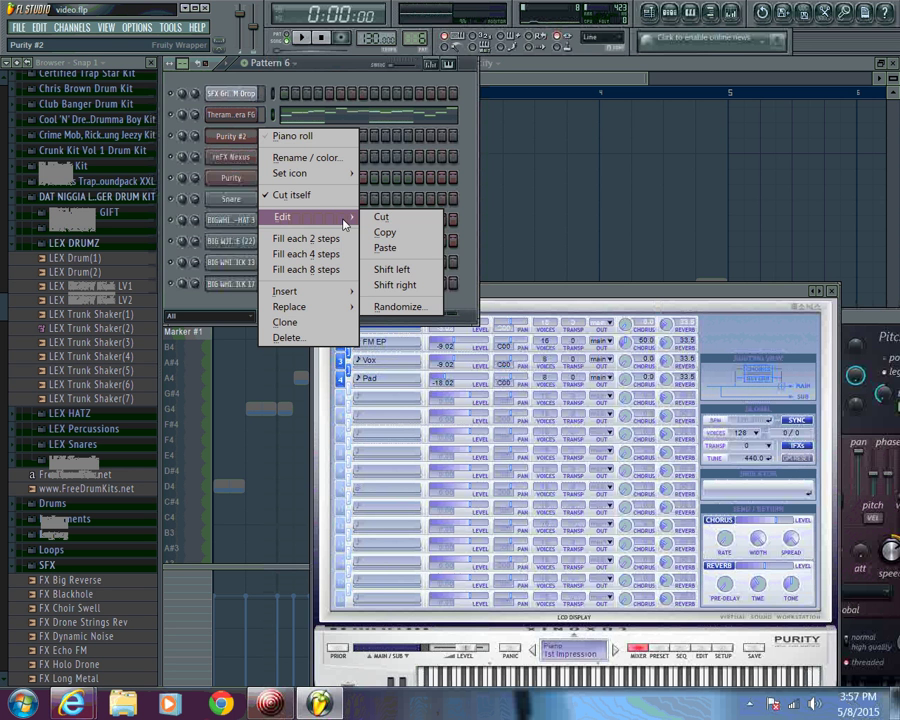
pyautogui.click(385, 247)
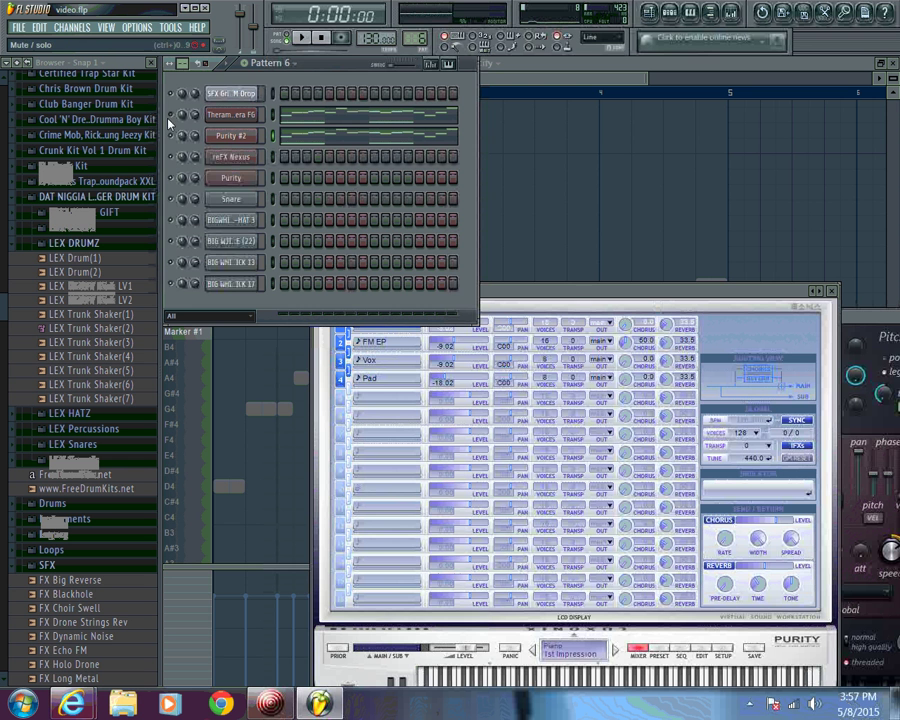
# Play the song and adjust the channel volume of Purity #2 during playback
pyautogui.click(302, 39)
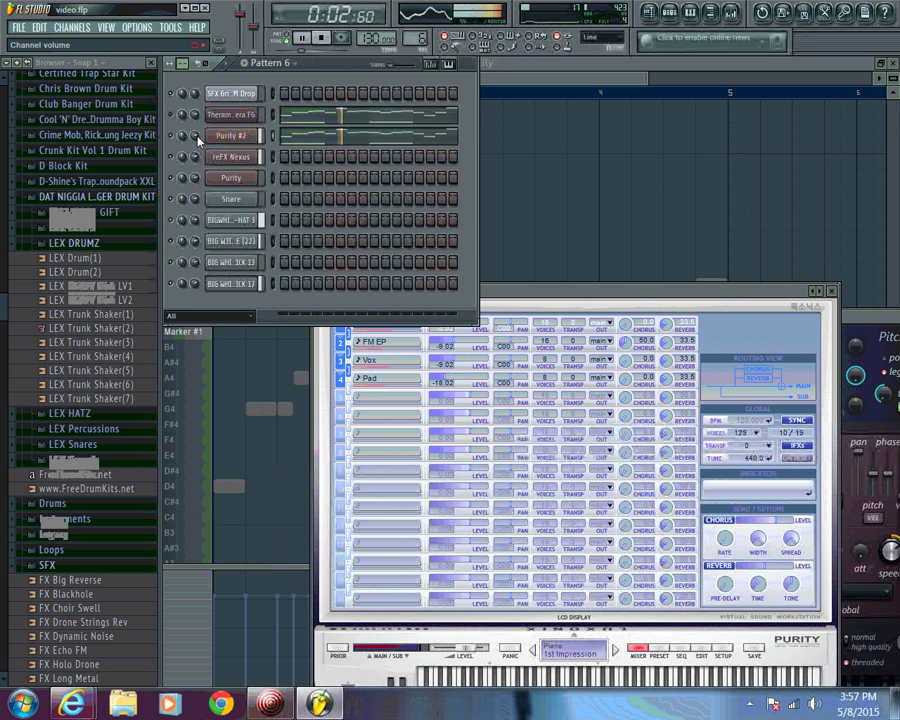
pyautogui.moveTo(198, 140); pyautogui.dragTo(207, 199)
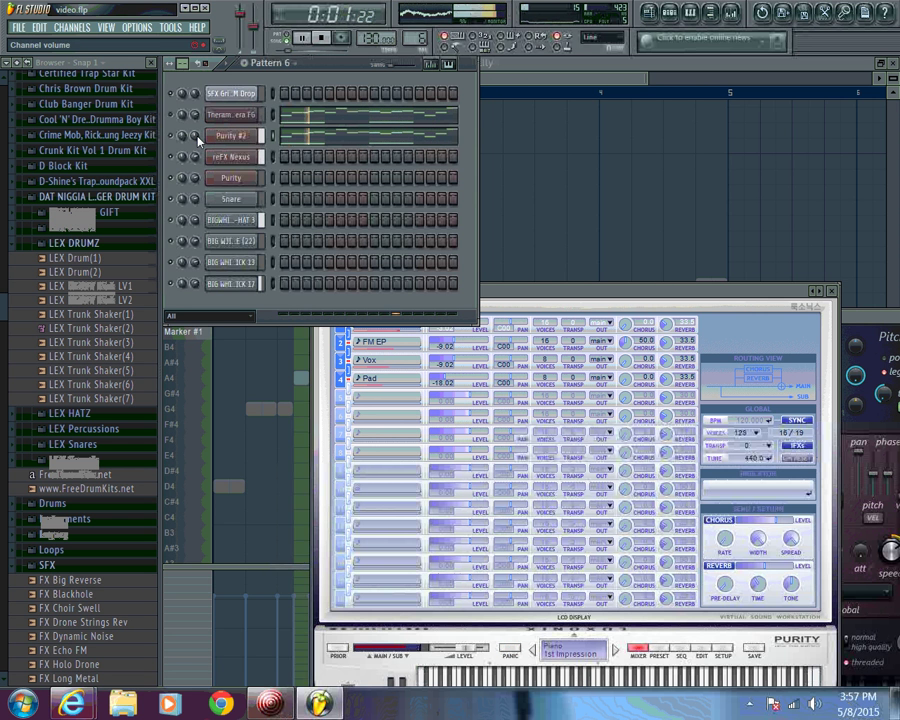
pyautogui.scroll(-1, 197, 141)
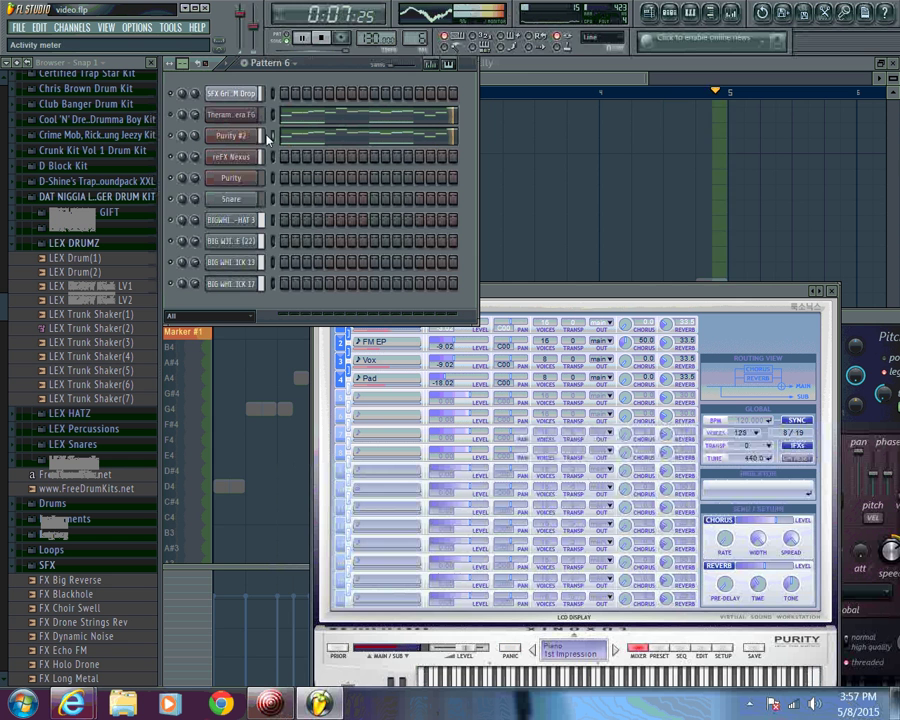
pyautogui.click(323, 39)
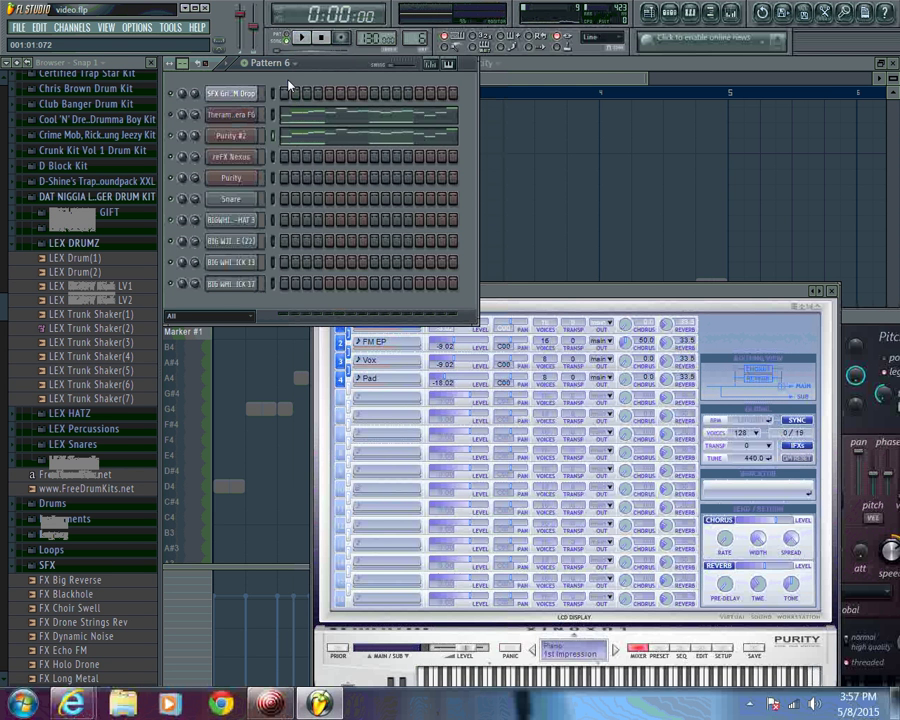
# Cut the Theramin Opera FG notes from Pattern 6 while the song plays and open that channel's Harmless plugin
pyautogui.click(303, 38)
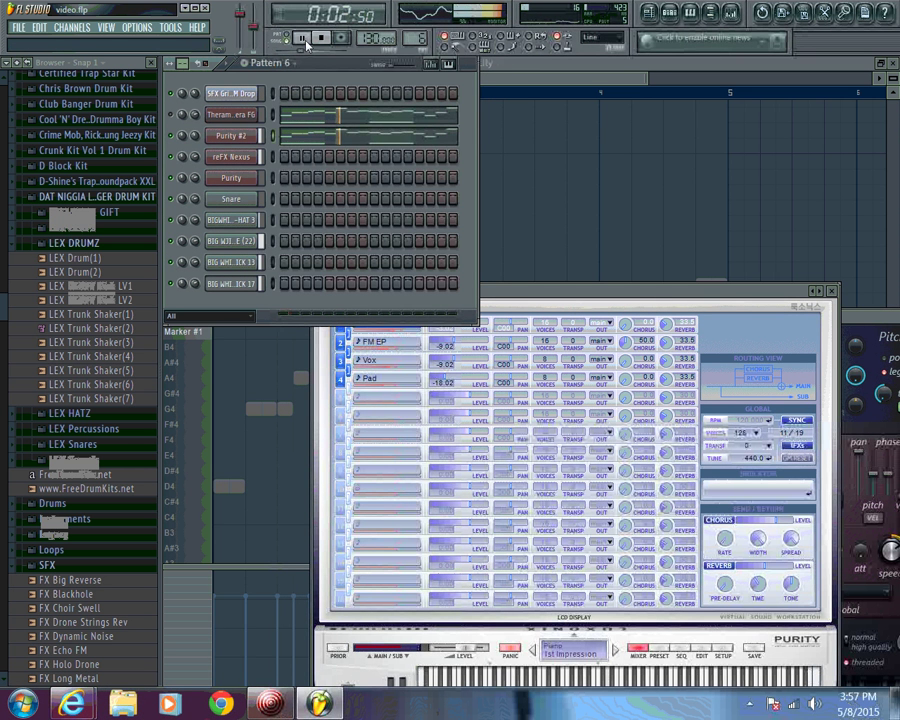
pyautogui.rightClick(243, 118)
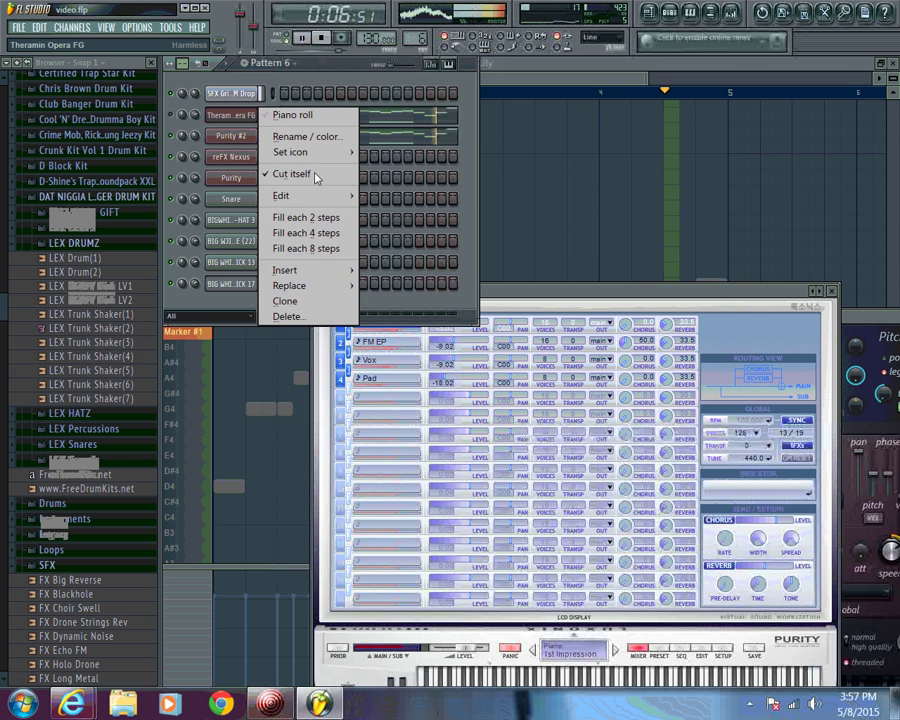
pyautogui.moveTo(284, 194)
pyautogui.click(378, 194)
pyautogui.click(243, 118)
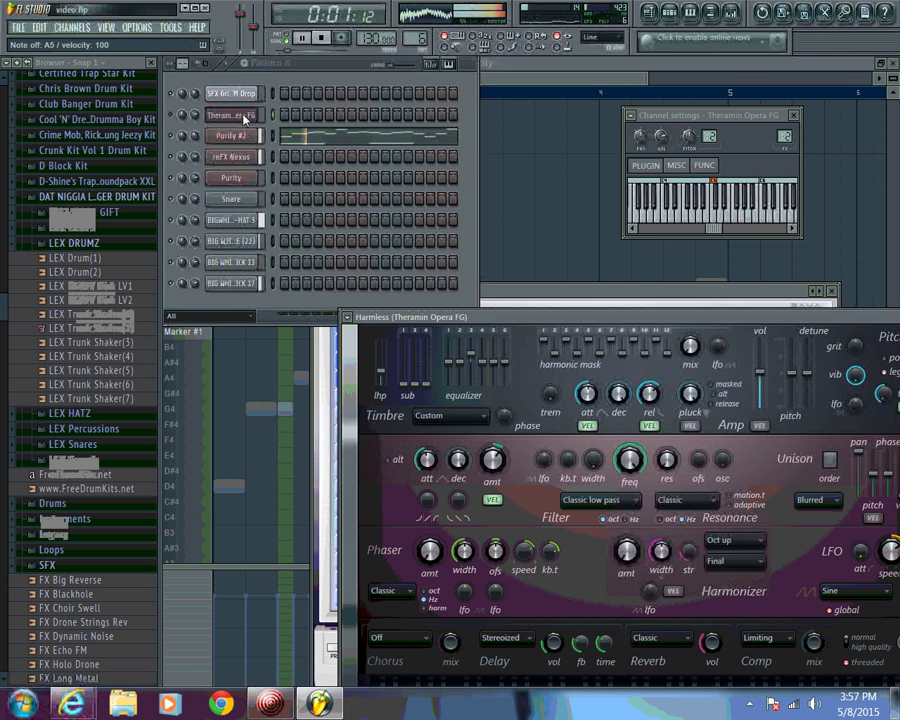
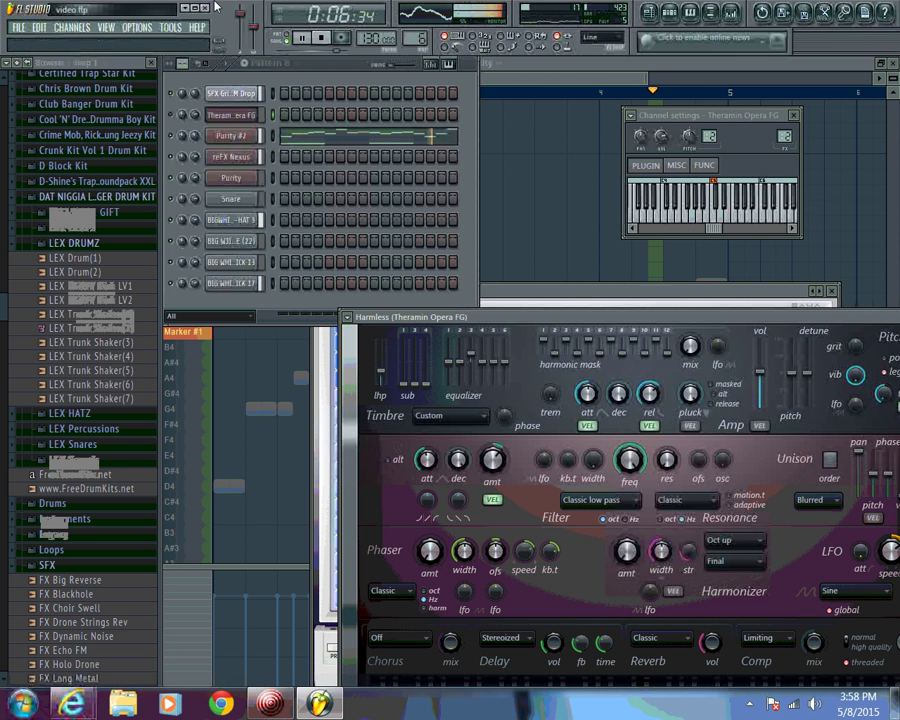
# Stop playback and place an empty Pattern 10 clip at bar 1 of Track 10 in the playlist
pyautogui.click(320, 37)
pyautogui.click(649, 14)
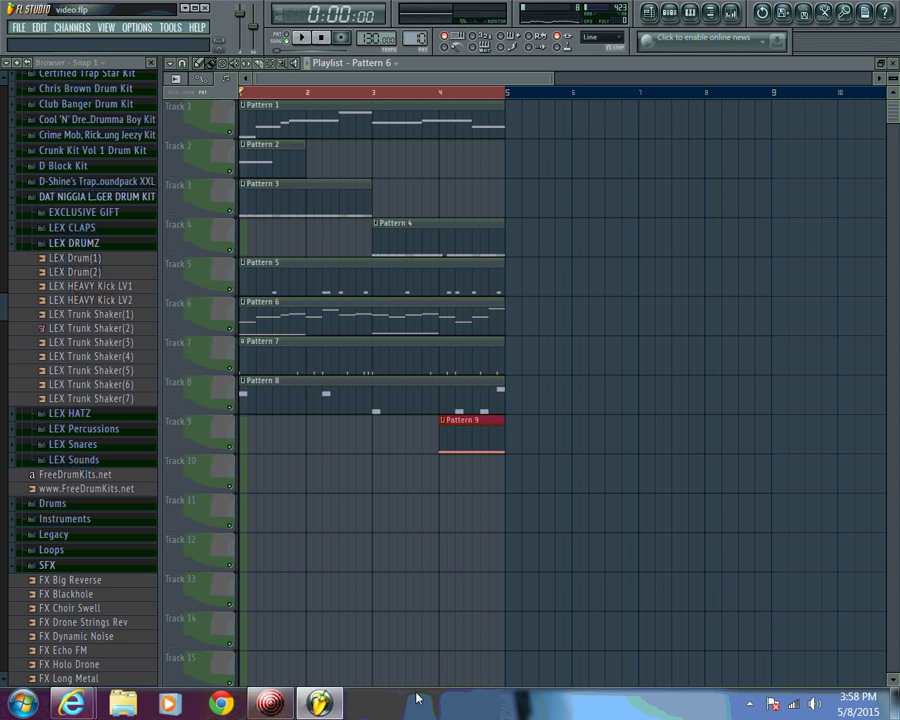
pyautogui.click(242, 468)
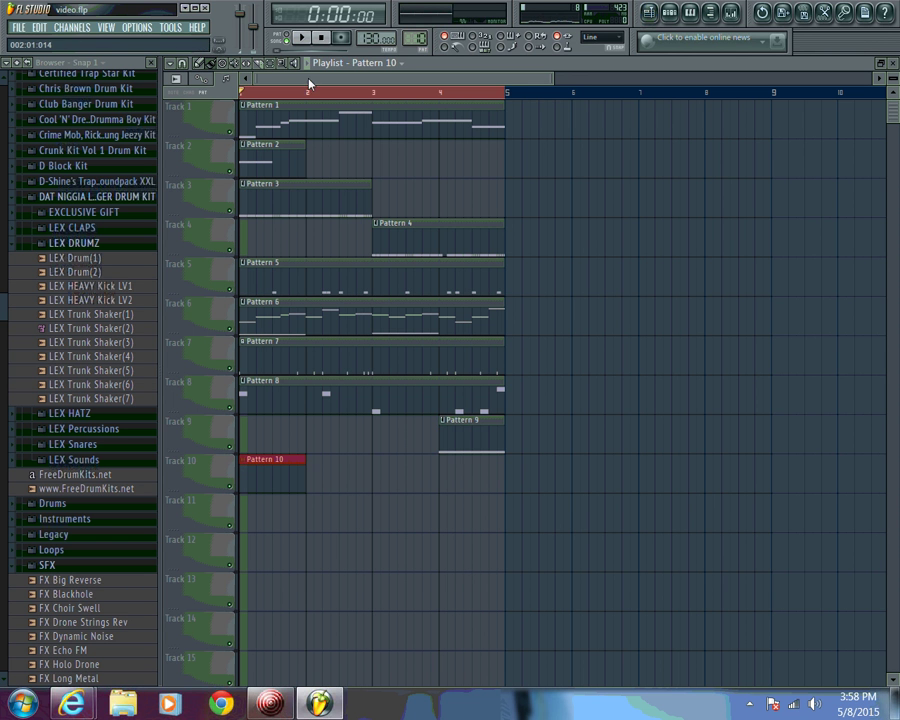
# Open the piano roll for Pattern 10, display its piano keys and hide the browser
pyautogui.click(691, 14)
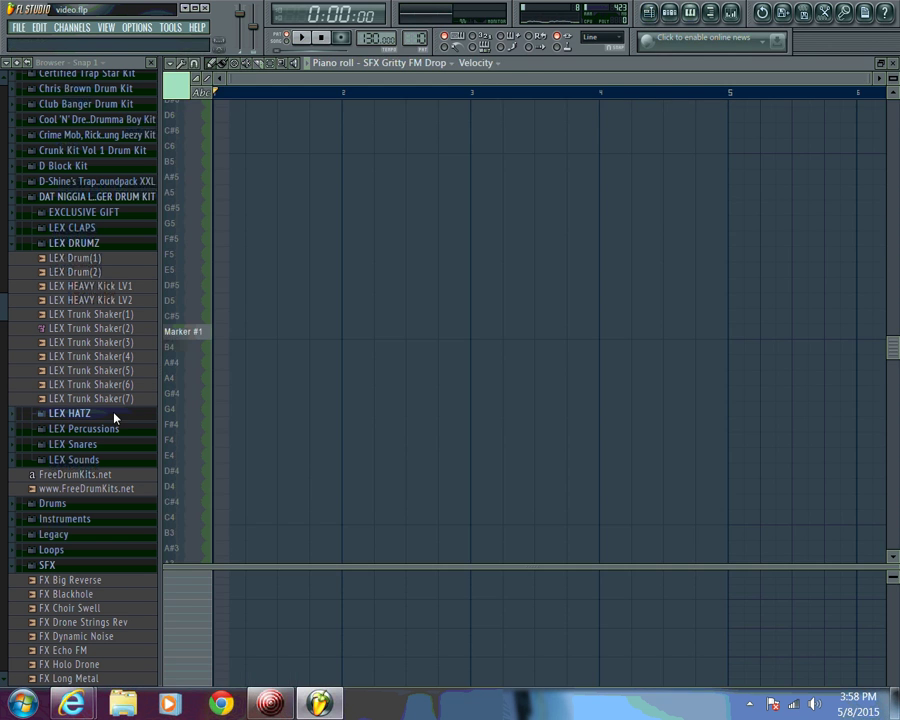
pyautogui.click(200, 93)
pyautogui.click(151, 63)
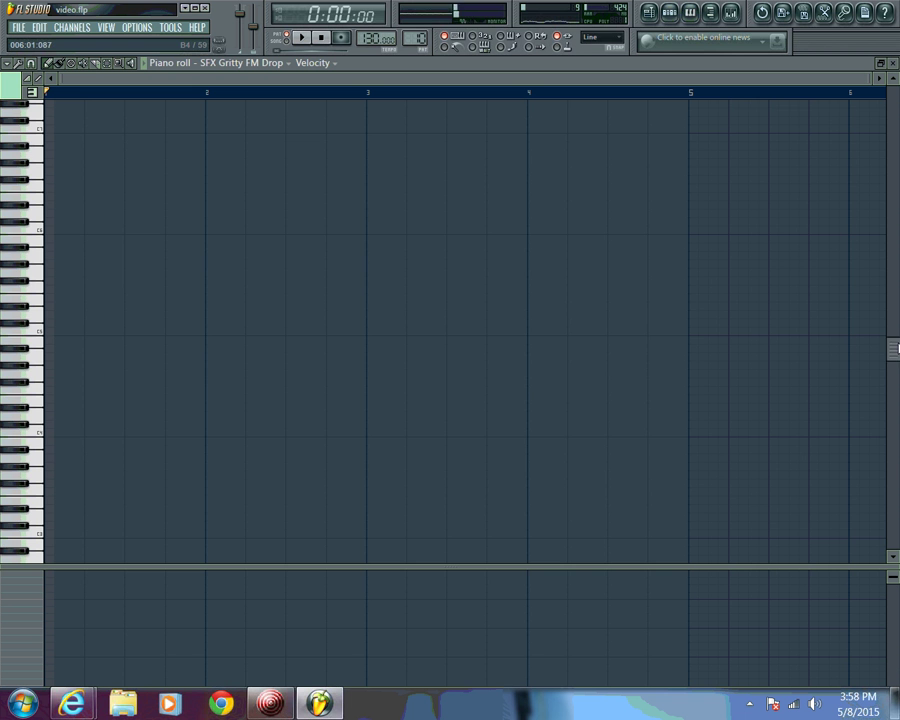
pyautogui.moveTo(896, 348)
pyautogui.mouseDown()
pyautogui.moveTo(888, 146)
pyautogui.moveTo(892, 370)
pyautogui.mouseUp()
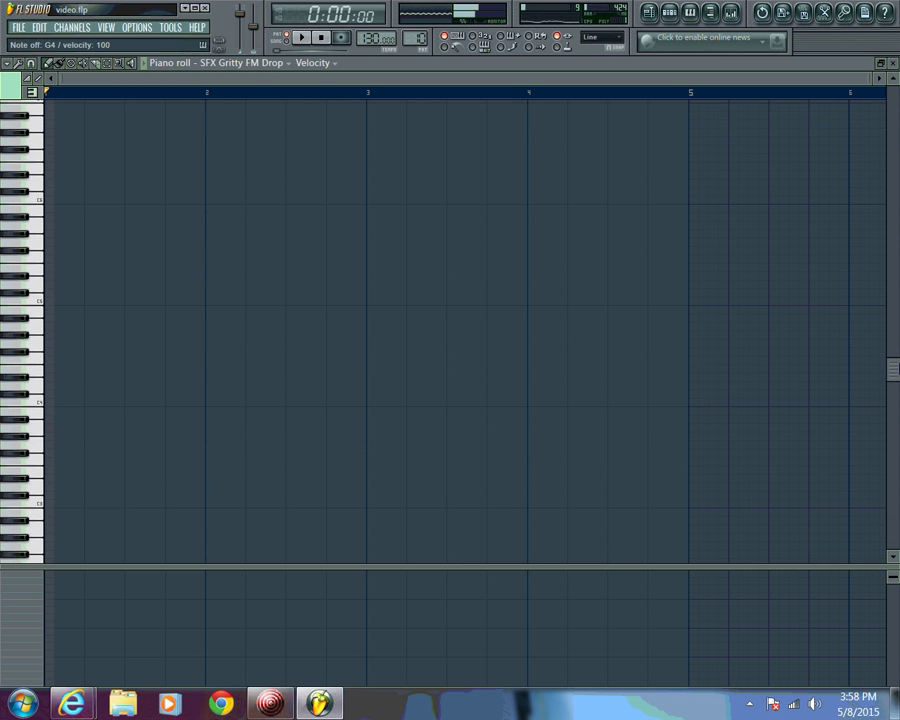
# Target the Theramin Opera FG channel in the piano roll and draw a one-bar G4 note at bar 1
pyautogui.click(292, 68)
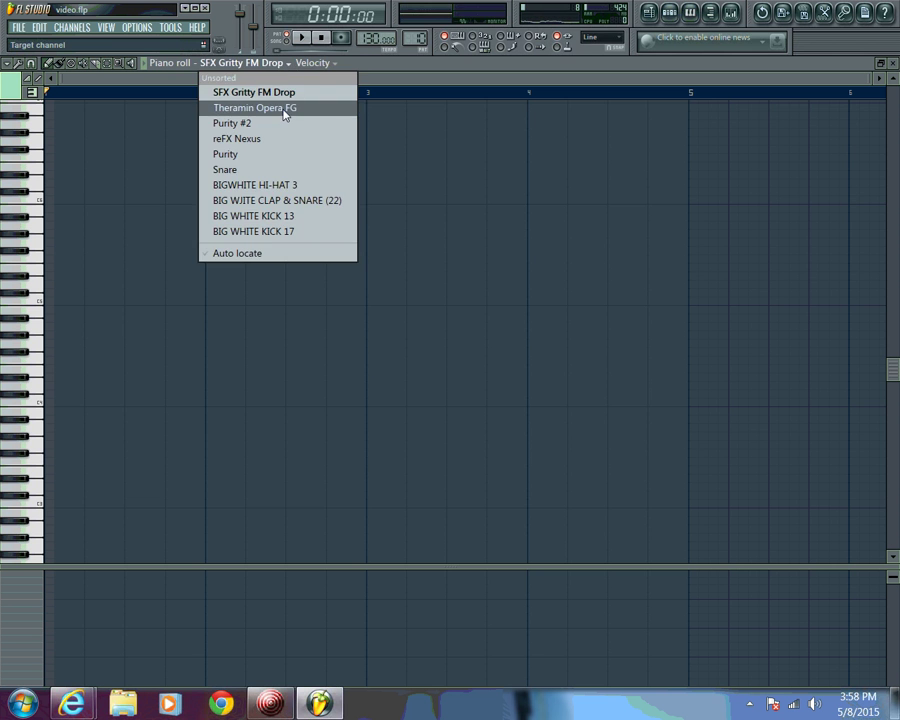
pyautogui.click(284, 111)
pyautogui.click(48, 374)
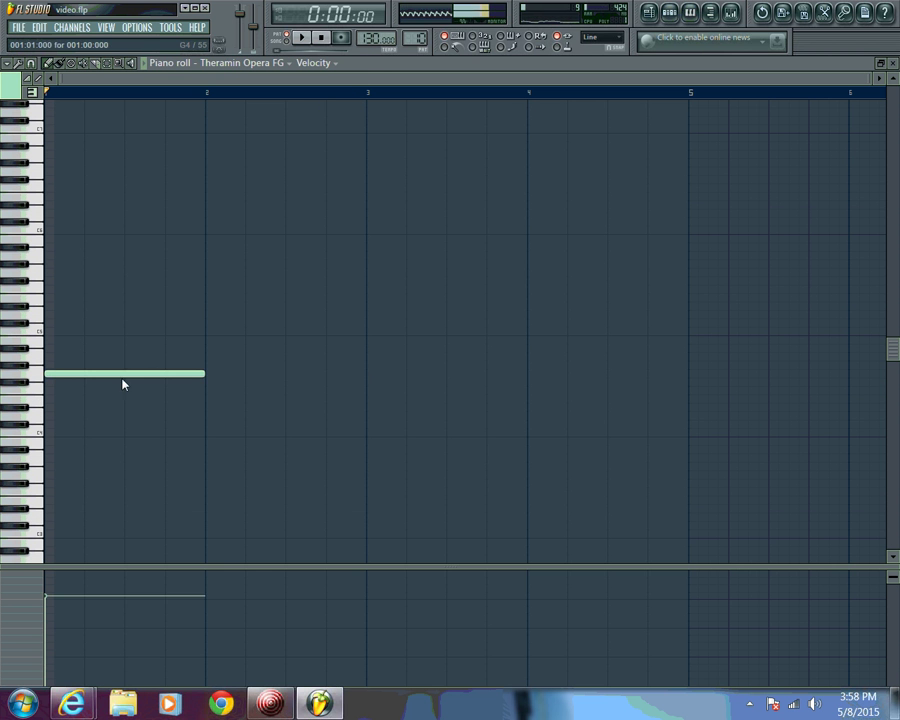
# Unmute the Theramin Opera FG channel and play back the G4 note
pyautogui.click(310, 37)
pyautogui.click(320, 39)
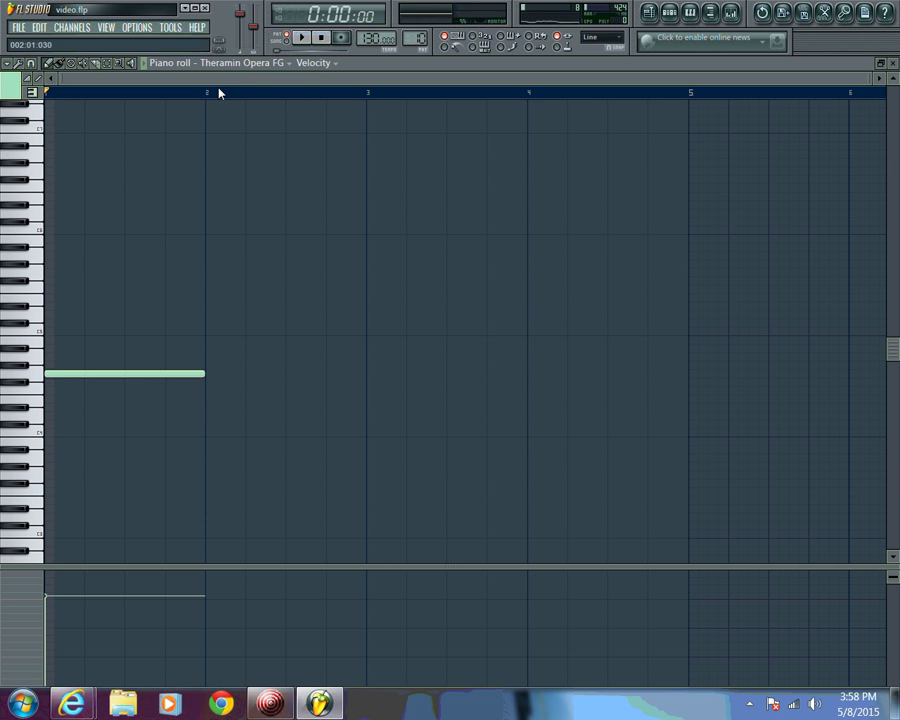
pyautogui.click(670, 12)
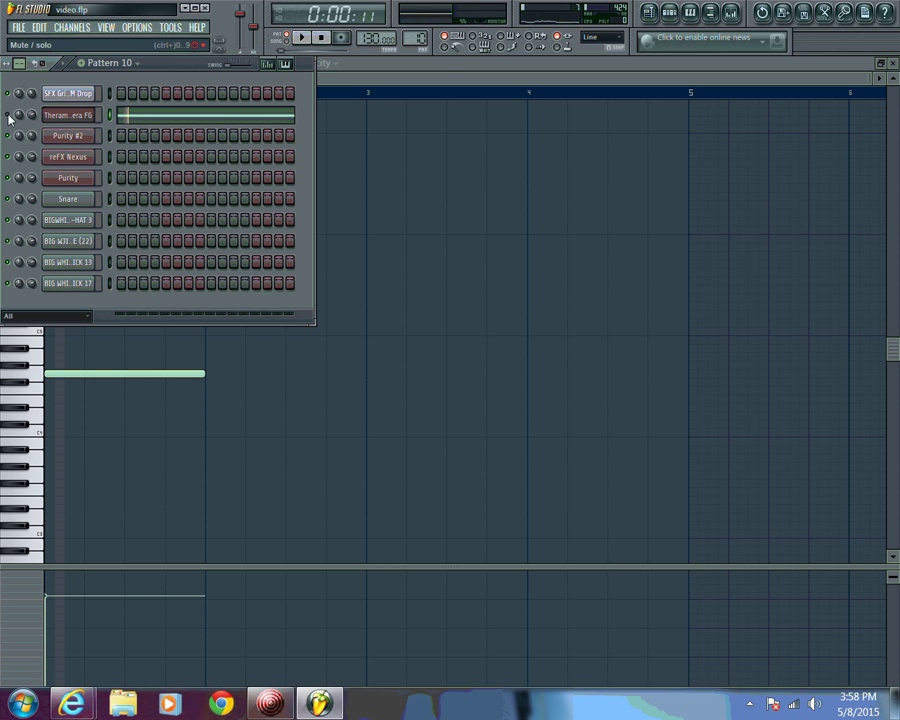
pyautogui.click(516, 62)
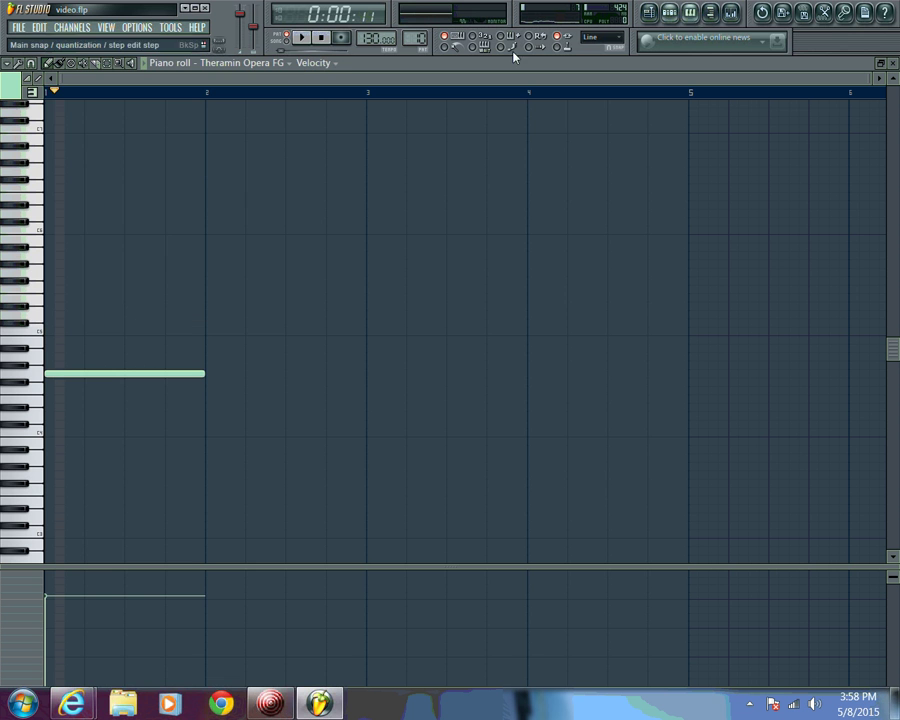
pyautogui.click(301, 37)
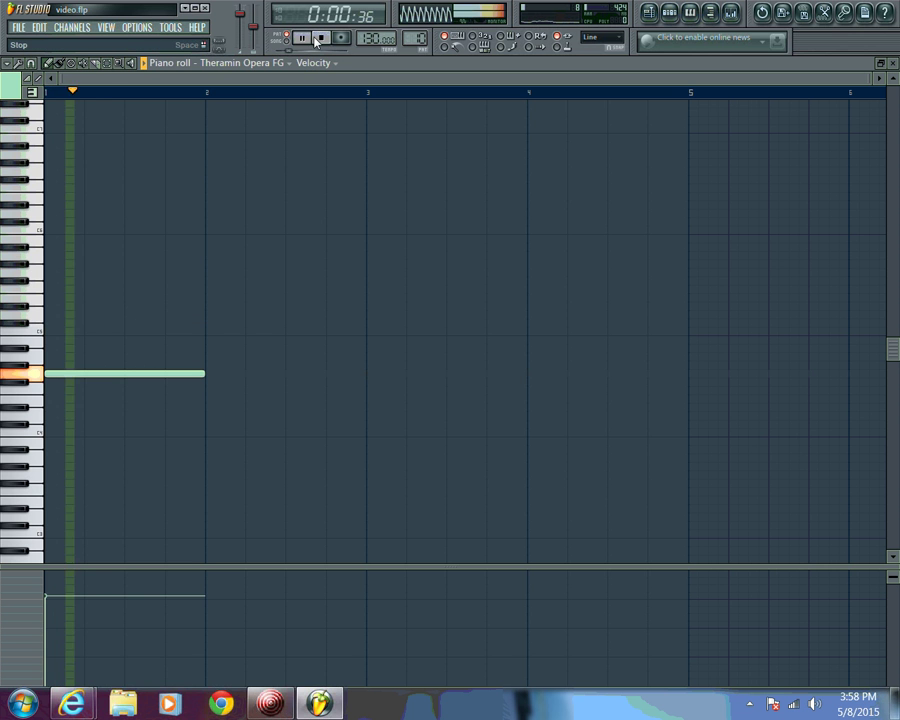
pyautogui.click(319, 38)
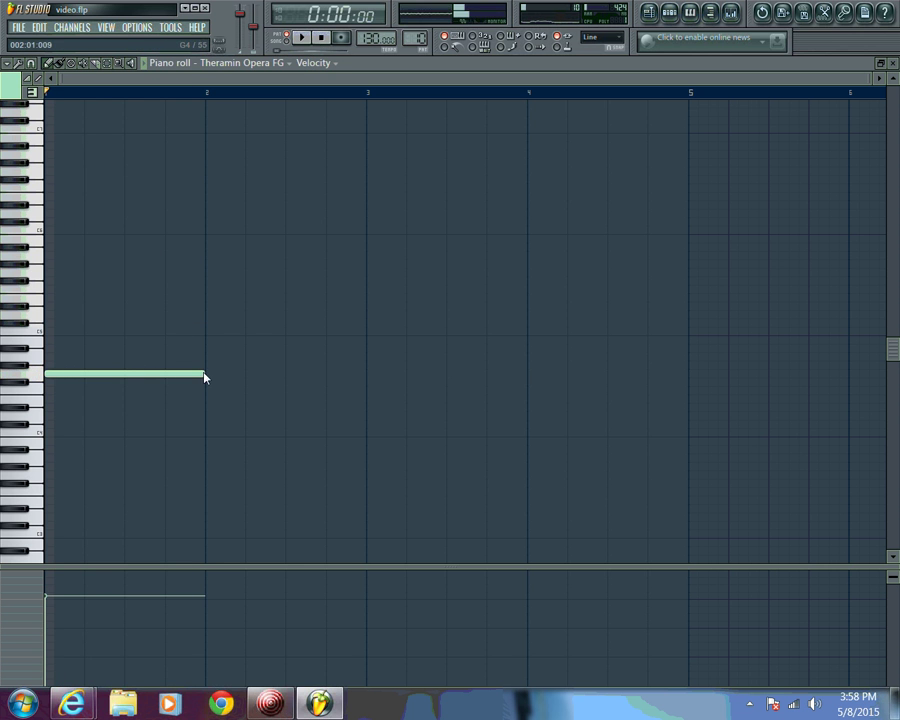
# Add a one-bar D5 note at beat 4 of bar 1, shorten the G4 note to three beats and play the pattern
pyautogui.click(172, 315)
pyautogui.moveTo(205, 374); pyautogui.dragTo(178, 375)
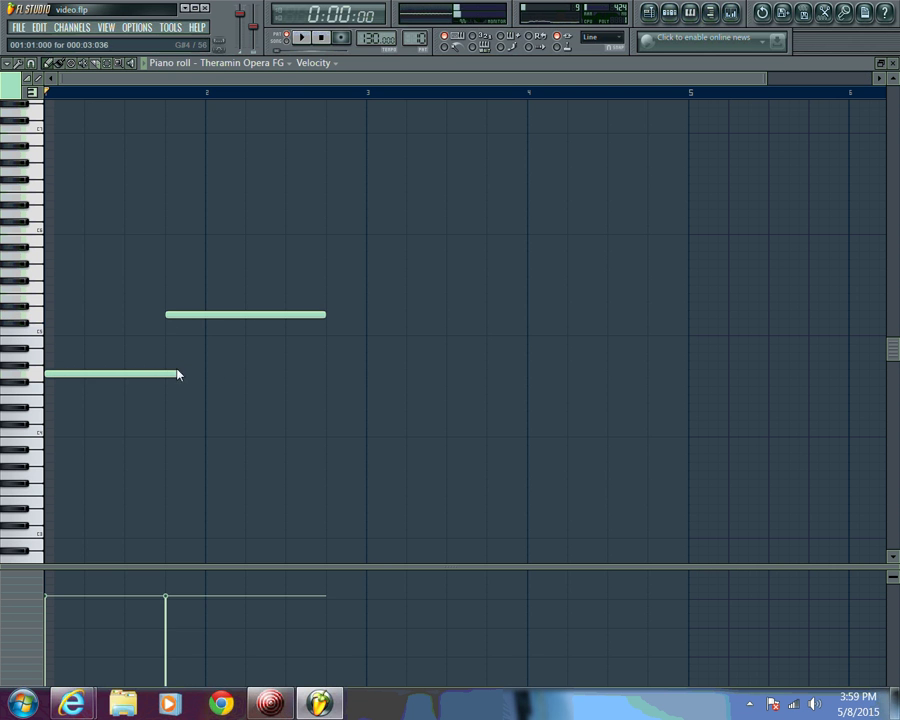
pyautogui.click(301, 38)
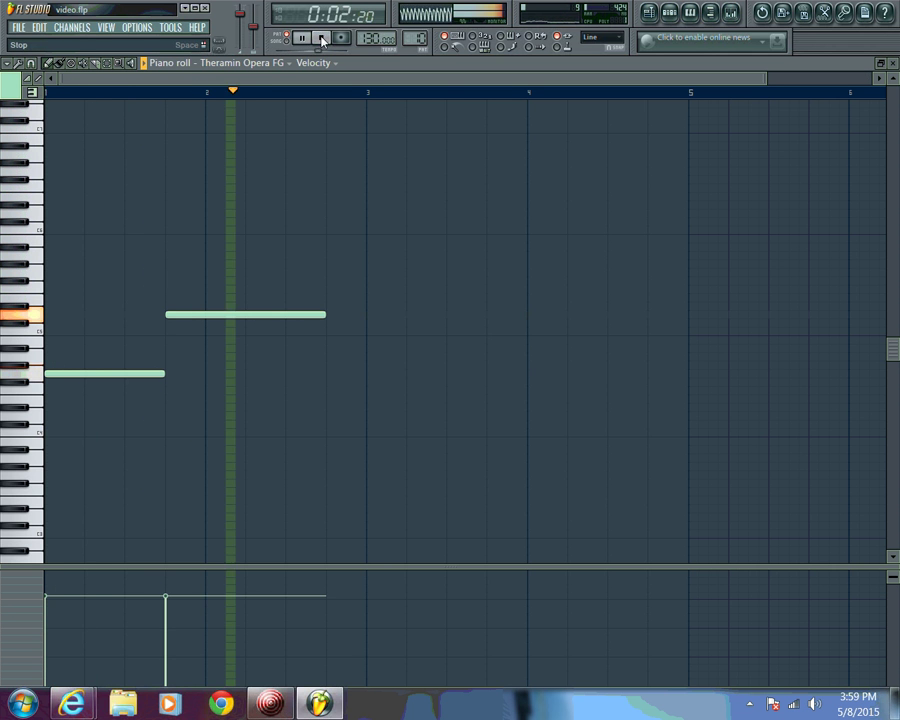
pyautogui.click(321, 38)
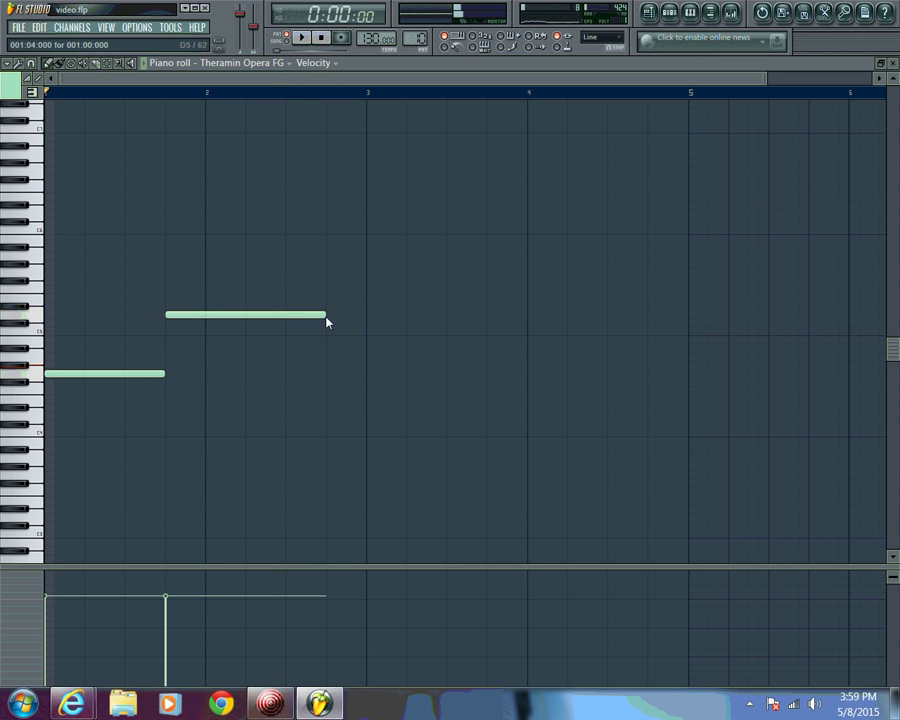
# Extend the melody with a two-beat D#5 note at bar 2 beat 3 and a one-bar D5 note at bar 3
pyautogui.click(288, 306)
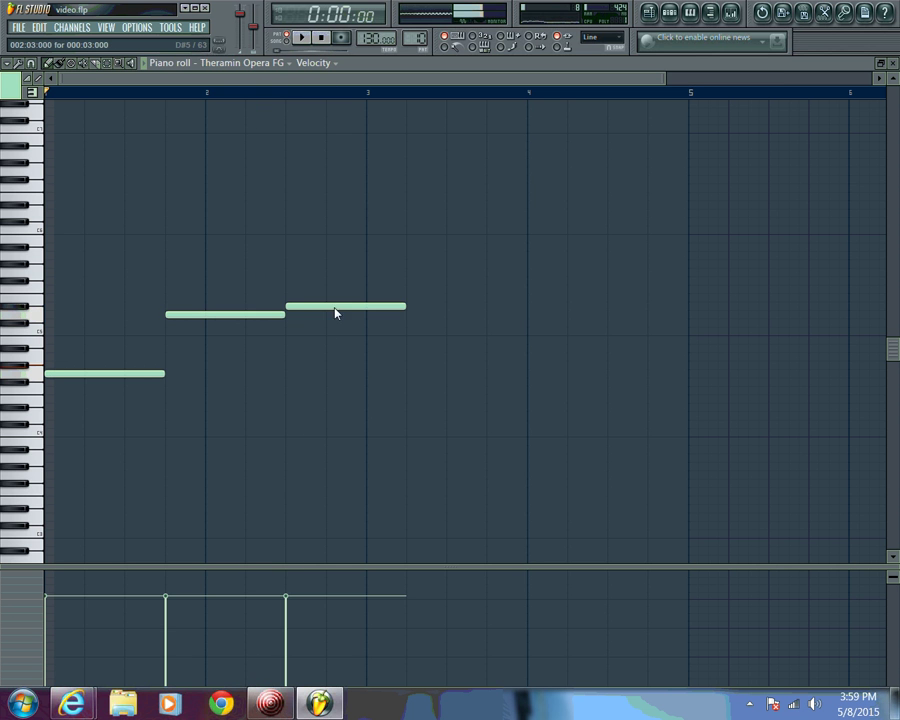
pyautogui.moveTo(401, 312); pyautogui.dragTo(357, 313)
pyautogui.click(370, 316)
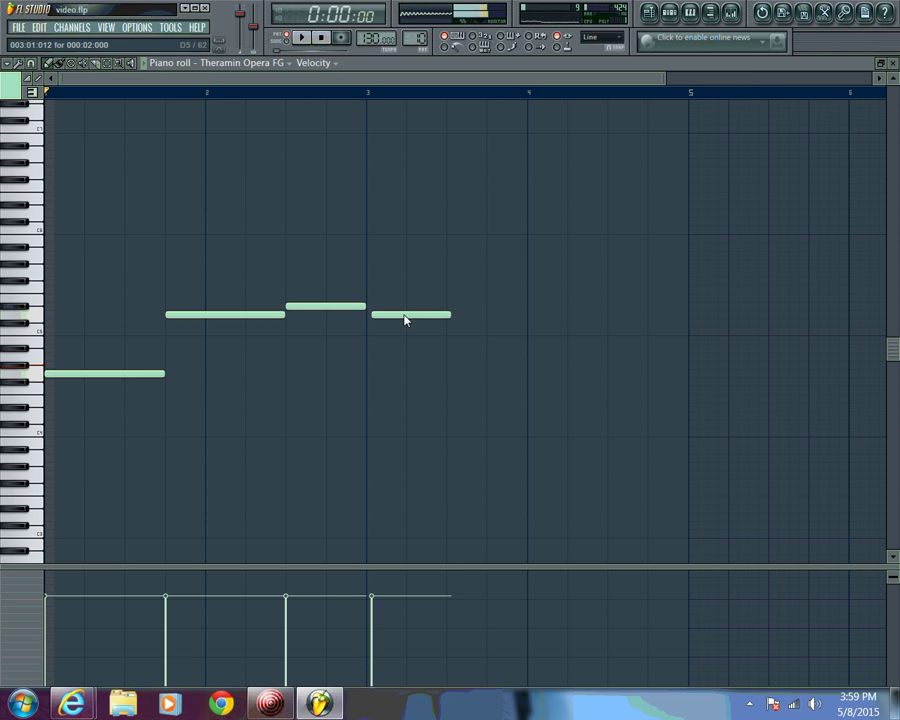
pyautogui.moveTo(397, 317); pyautogui.dragTo(402, 317)
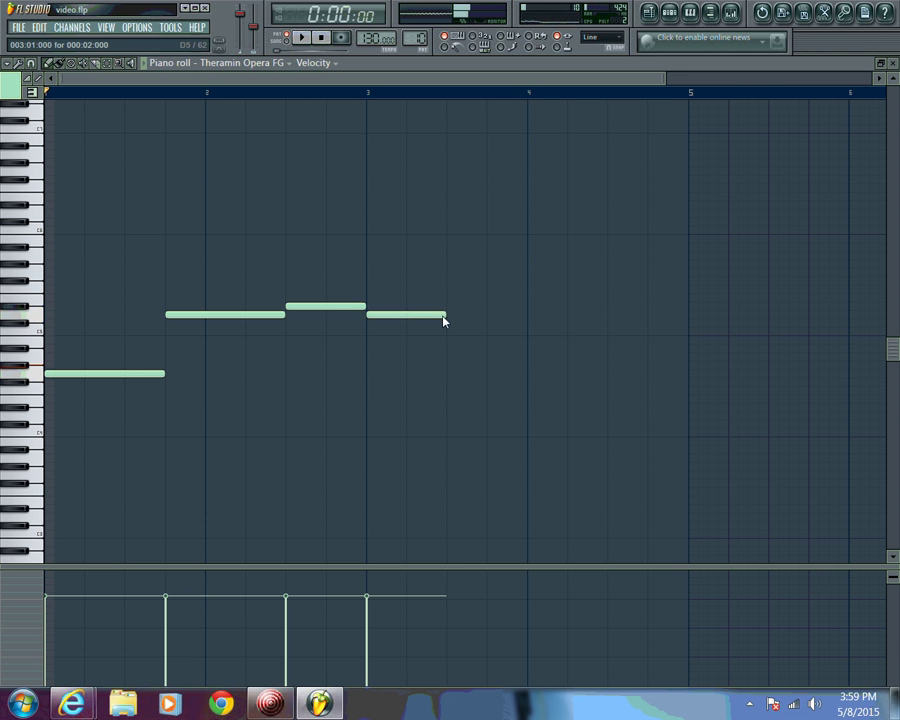
pyautogui.click(306, 41)
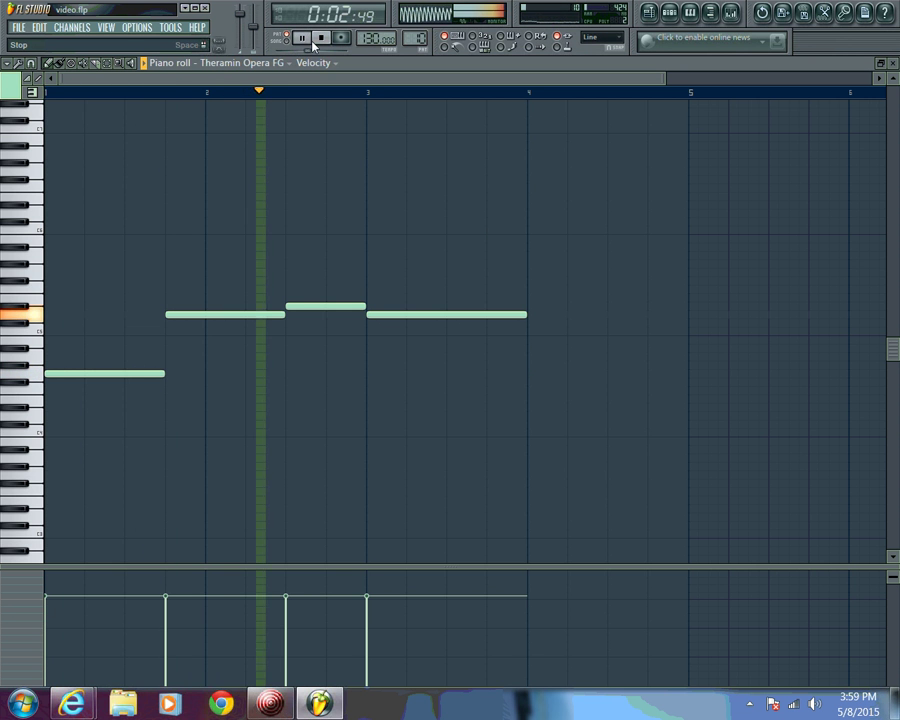
pyautogui.click(321, 38)
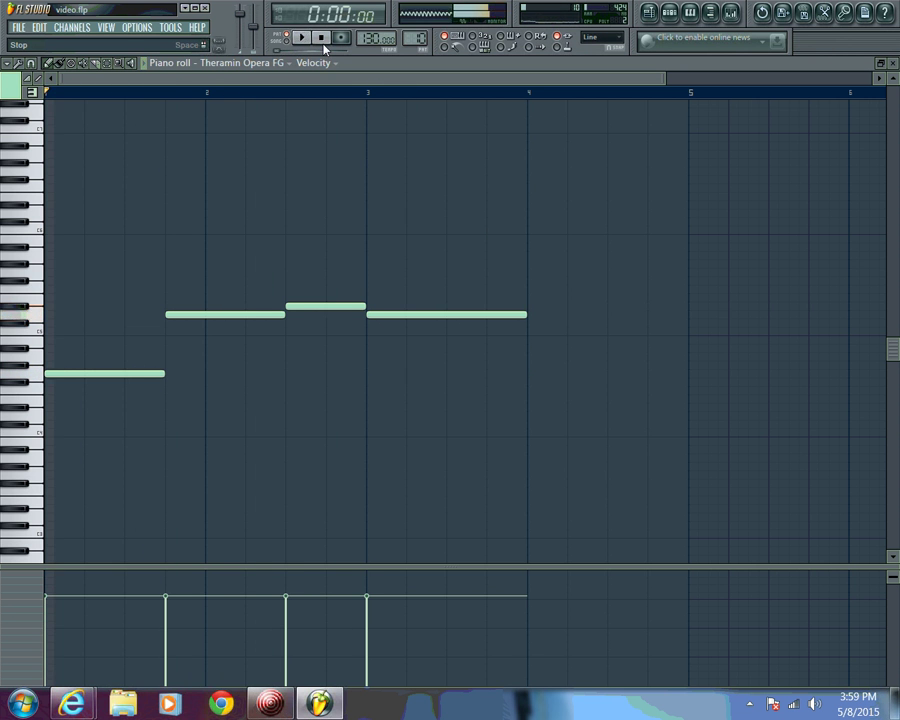
# Switch to song mode and listen to the Theramin melody together with the full arrangement
pyautogui.click(281, 50)
pyautogui.click(317, 42)
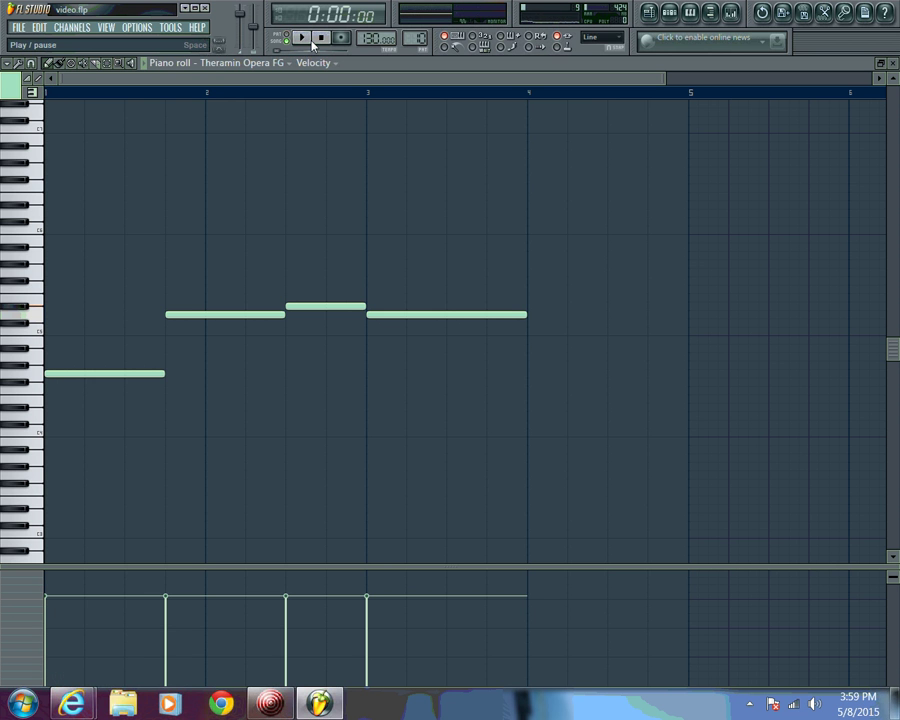
pyautogui.click(311, 42)
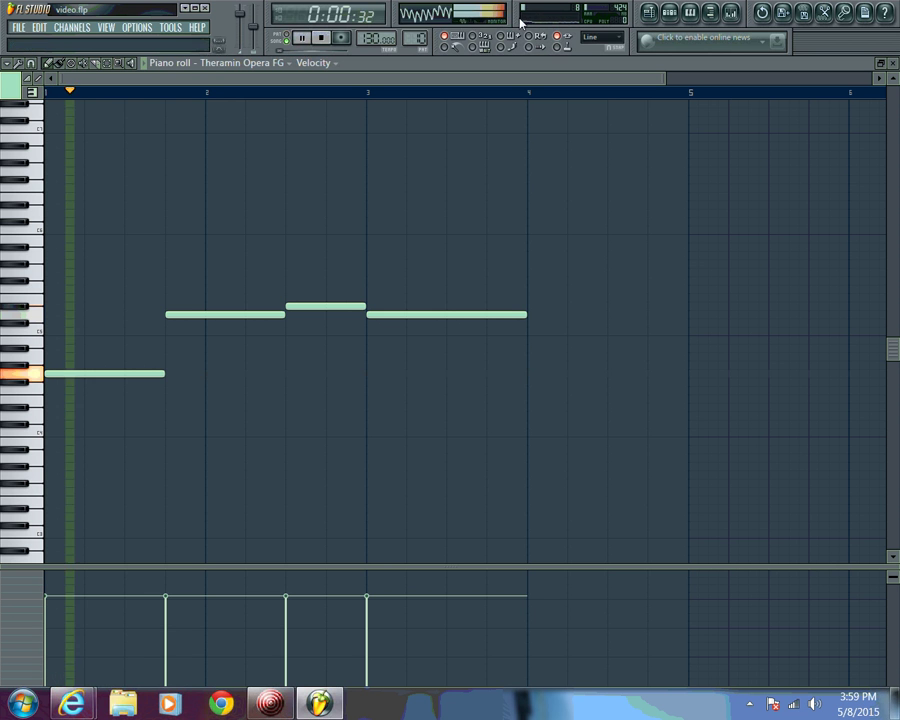
pyautogui.click(669, 12)
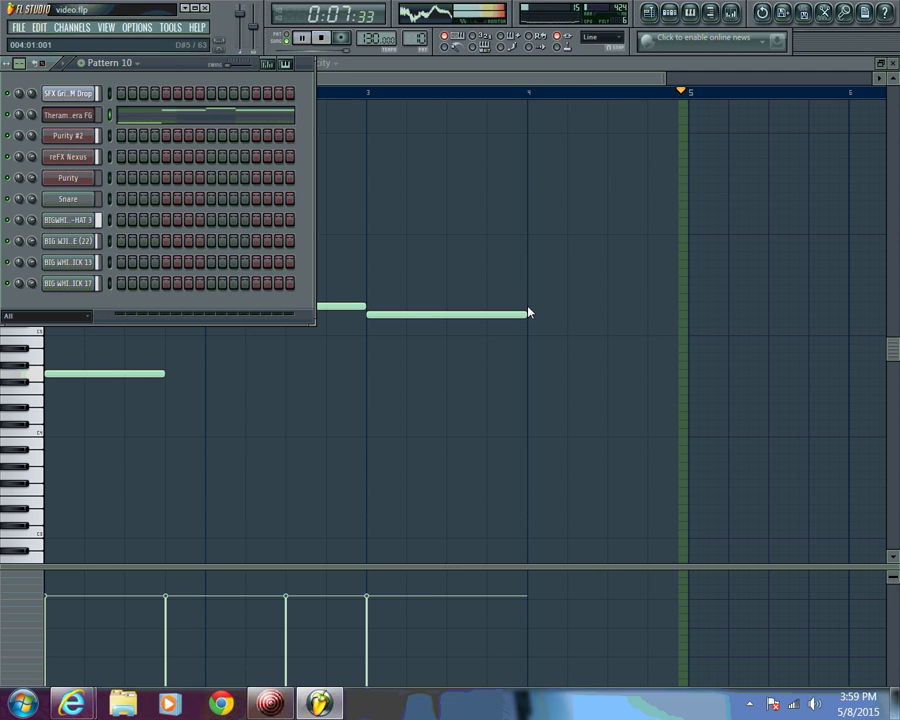
pyautogui.click(321, 37)
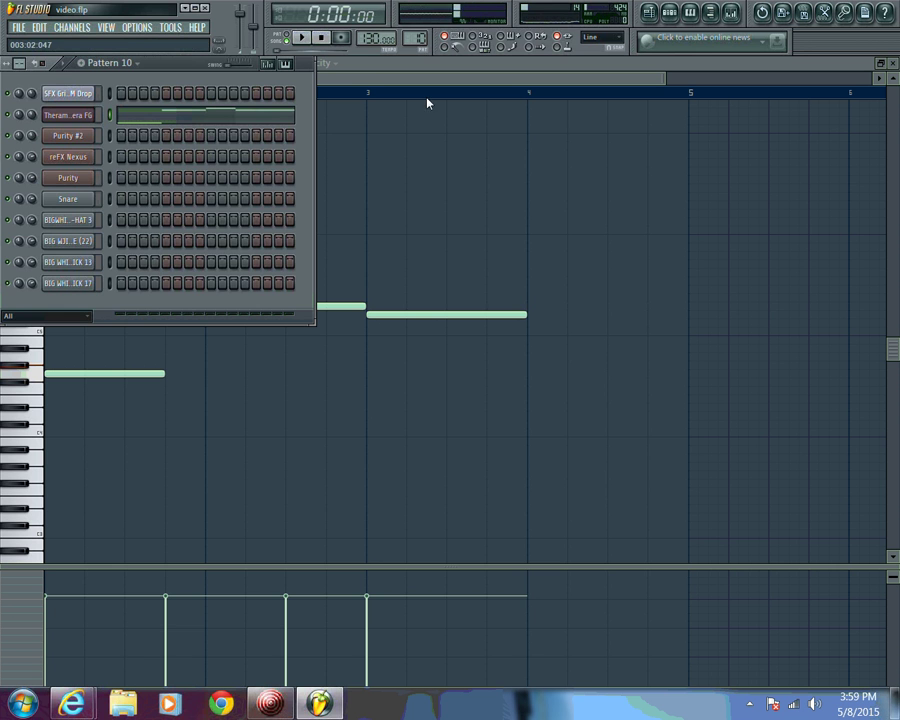
pyautogui.click(556, 62)
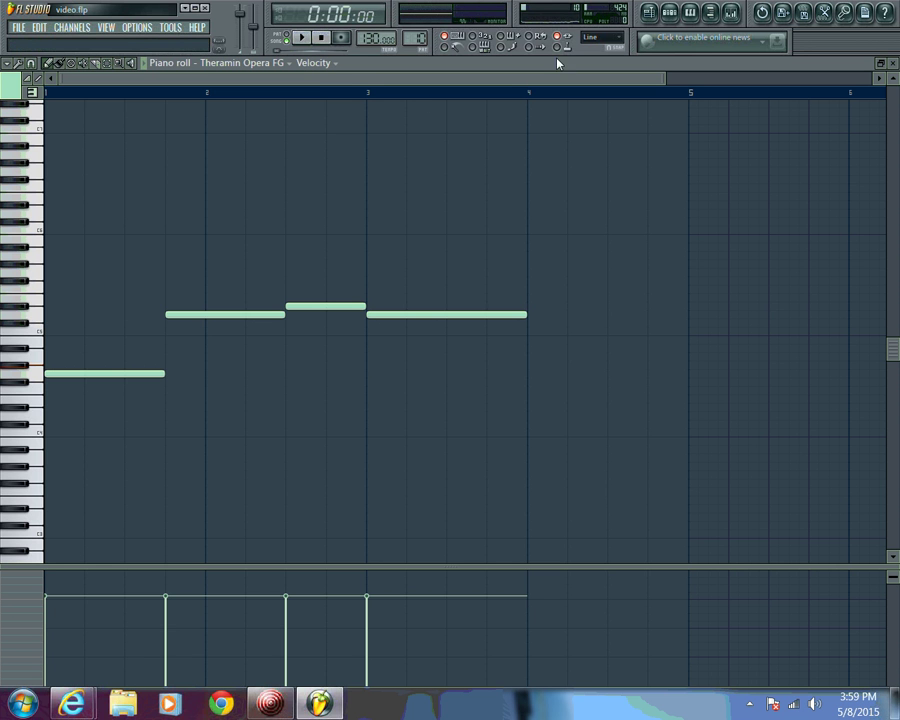
# Audition D#6 and a neighbouring key on the piano roll keyboard
pyautogui.click(17, 208)
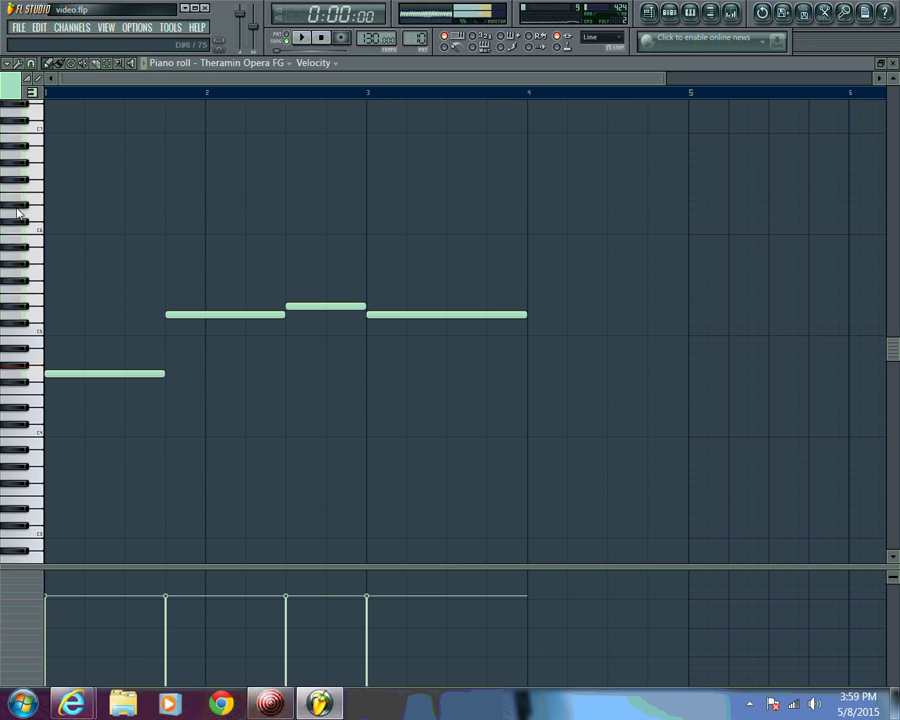
pyautogui.click(17, 208)
pyautogui.click(30, 218)
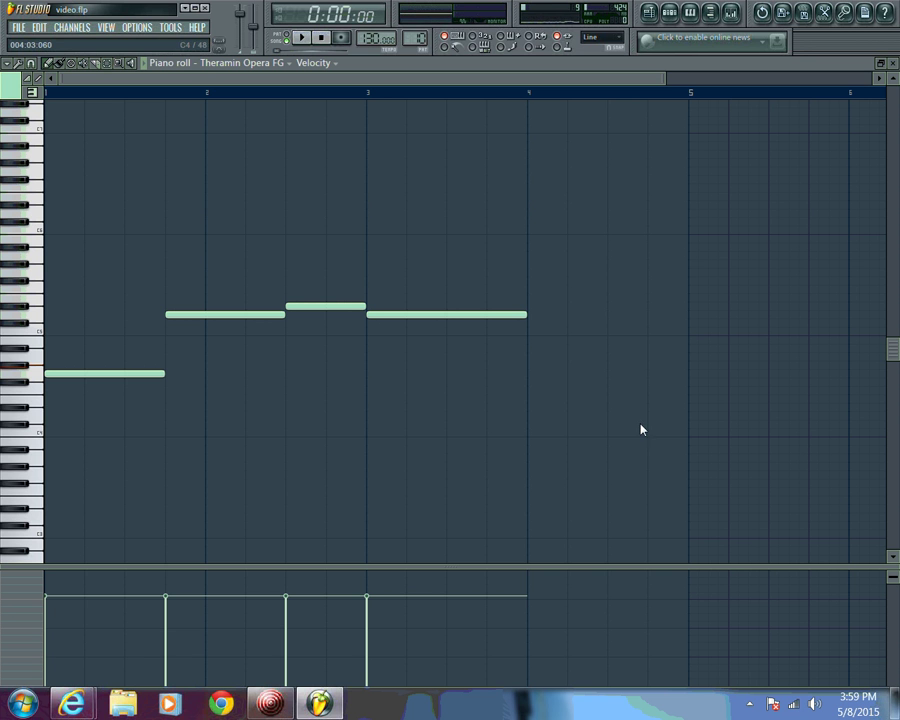
# Add a one-bar F#4 note at bar 5 and a D5 note at bar 6 shortened to two beats
pyautogui.click(690, 382)
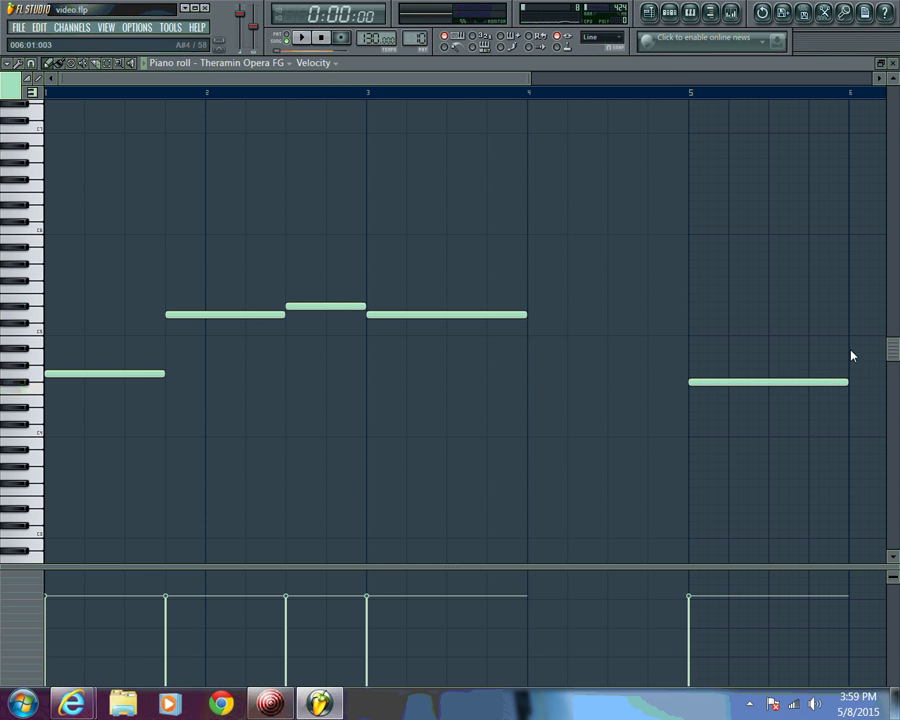
pyautogui.click(849, 318)
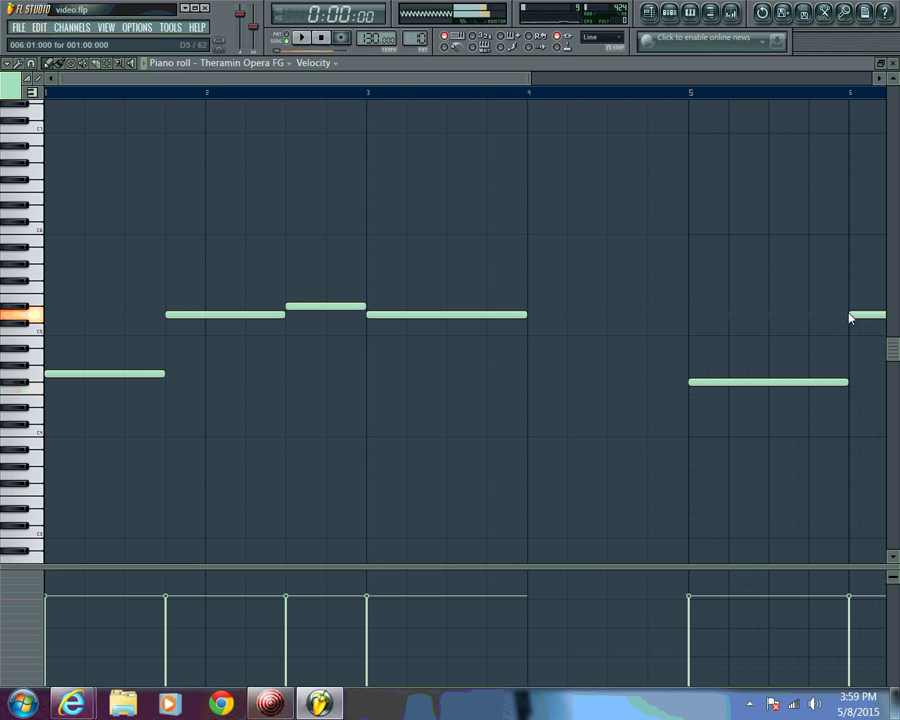
pyautogui.moveTo(398, 82); pyautogui.dragTo(542, 88)
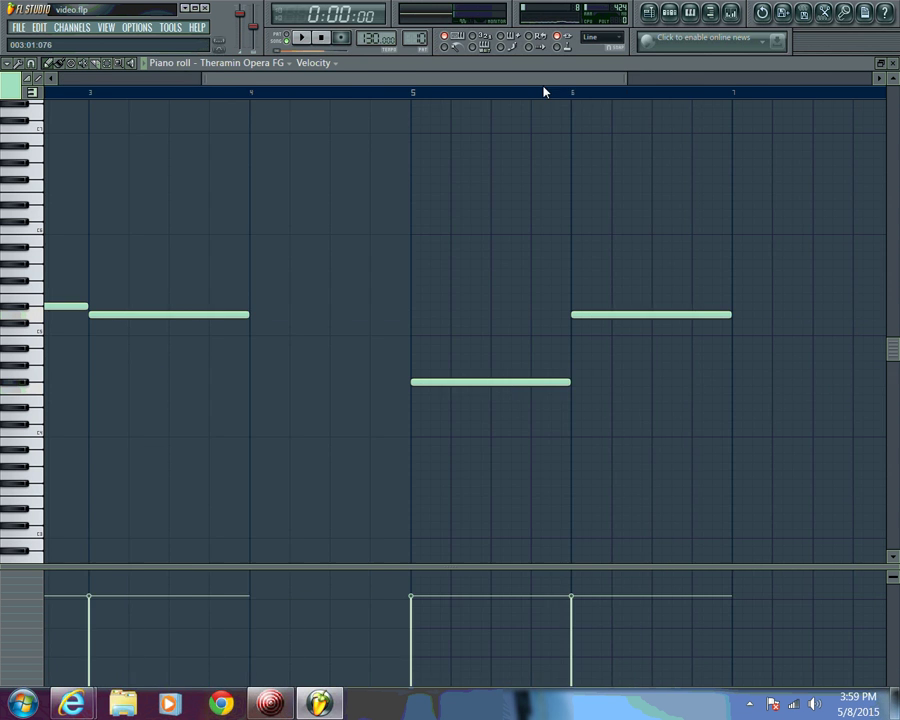
pyautogui.moveTo(716, 324); pyautogui.dragTo(629, 322)
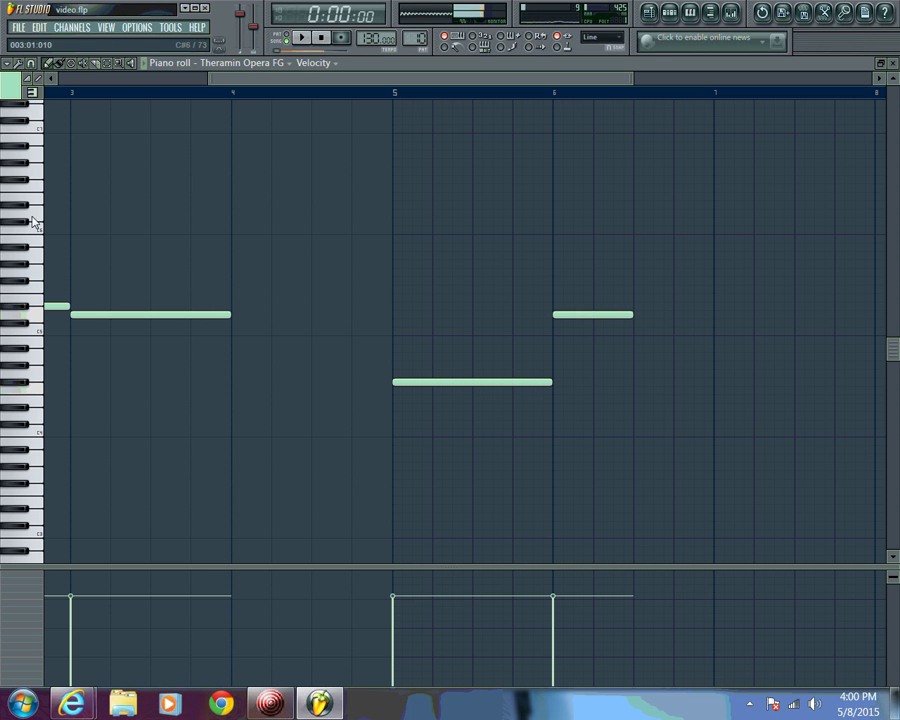
# Add a two-beat D#6 note at bar 6 beat 3 and a D6 note at bar 7 lengthened to one bar
pyautogui.click(634, 206)
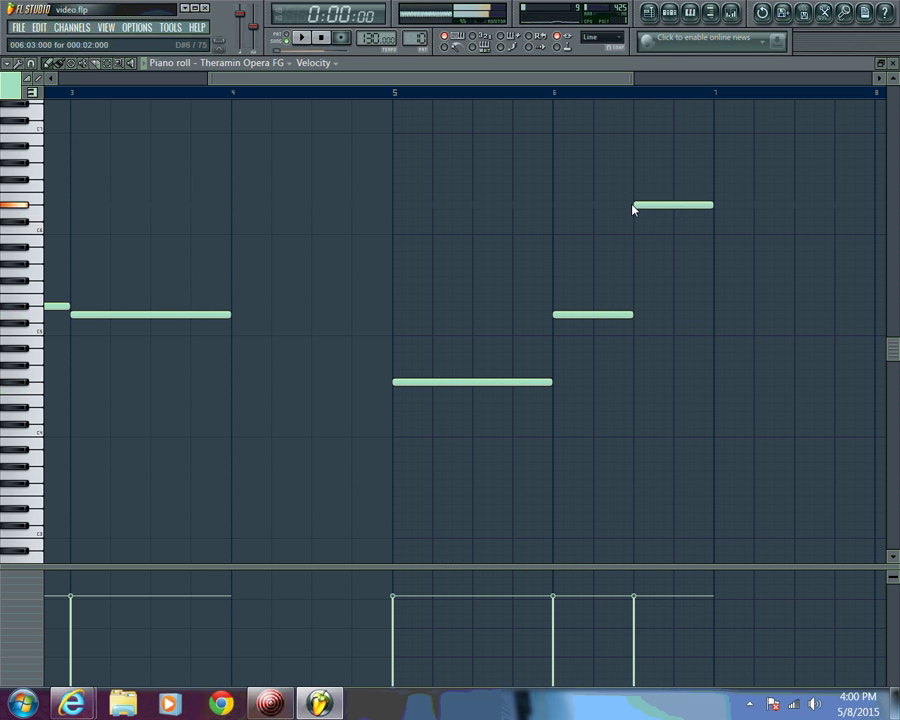
pyautogui.click(717, 214)
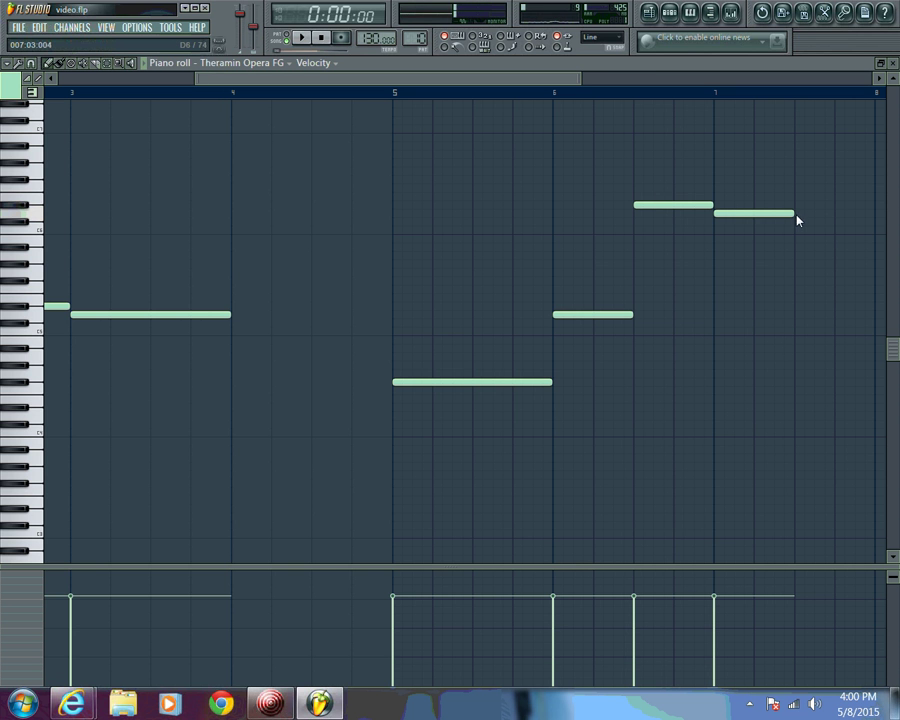
pyautogui.moveTo(794, 216); pyautogui.dragTo(875, 226)
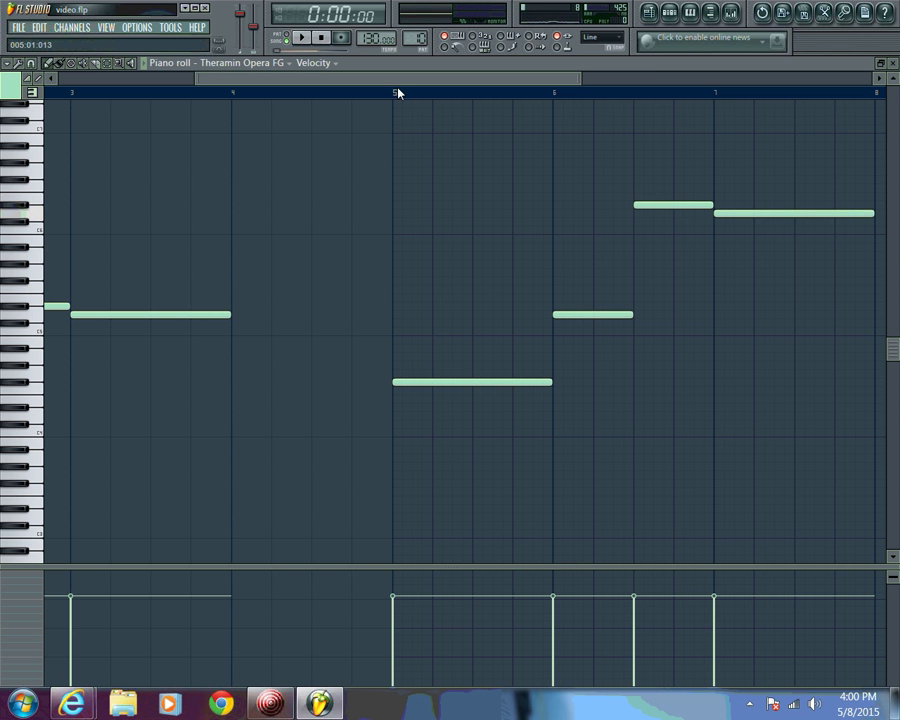
pyautogui.moveTo(402, 84); pyautogui.dragTo(203, 90)
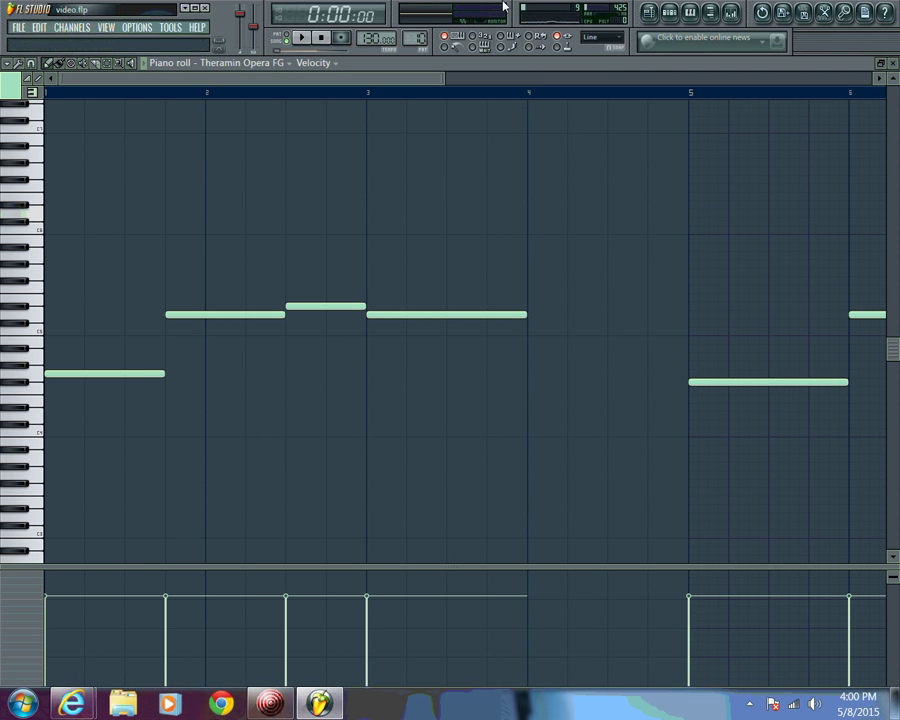
# In the playlist, place a second Pattern 8 clip on Track 8 at bar 5 and move the Pattern 9 clip to bar 8
pyautogui.click(649, 12)
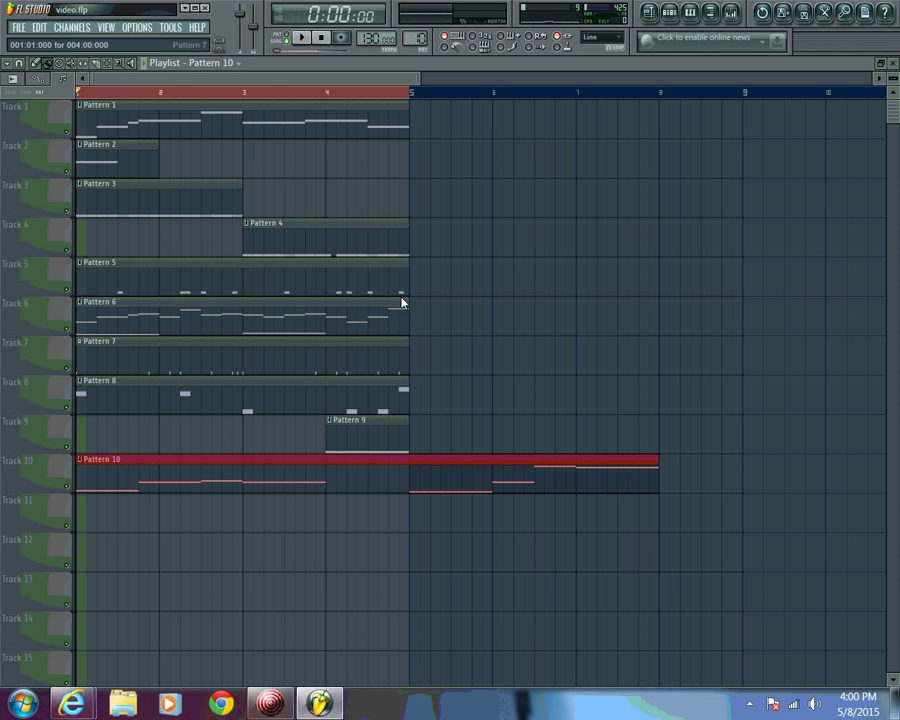
pyautogui.moveTo(389, 420); pyautogui.dragTo(634, 428)
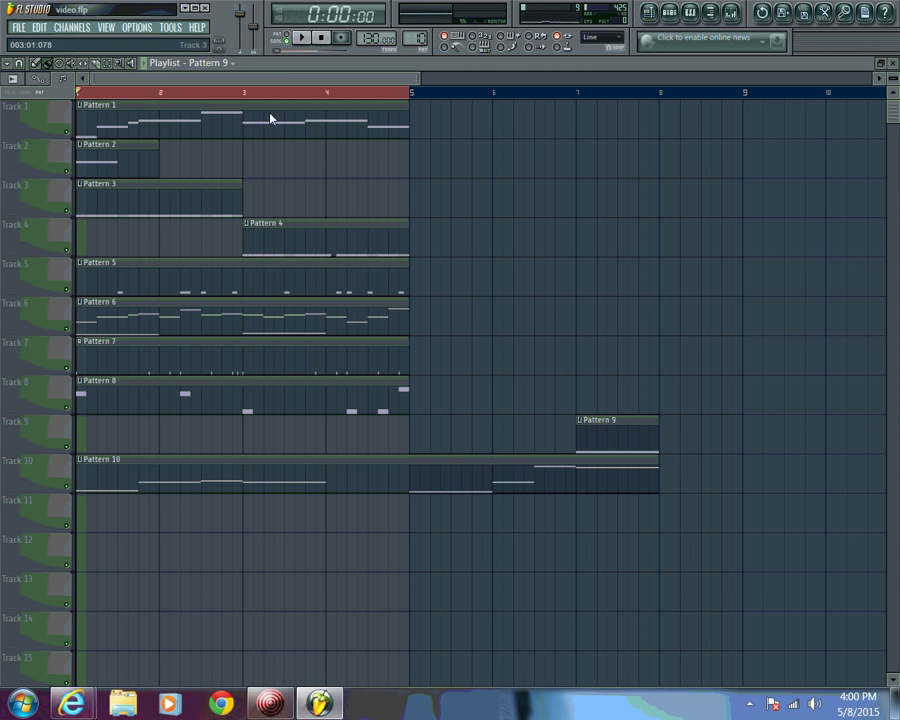
pyautogui.scroll(-2, 415, 42)
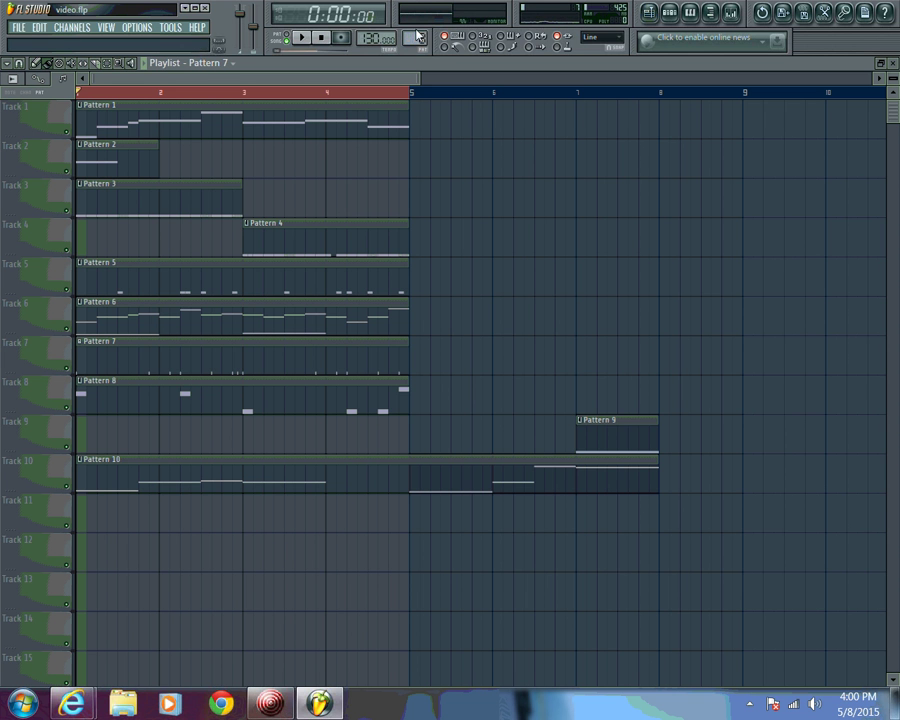
pyautogui.scroll(1, 415, 42)
pyautogui.click(412, 393)
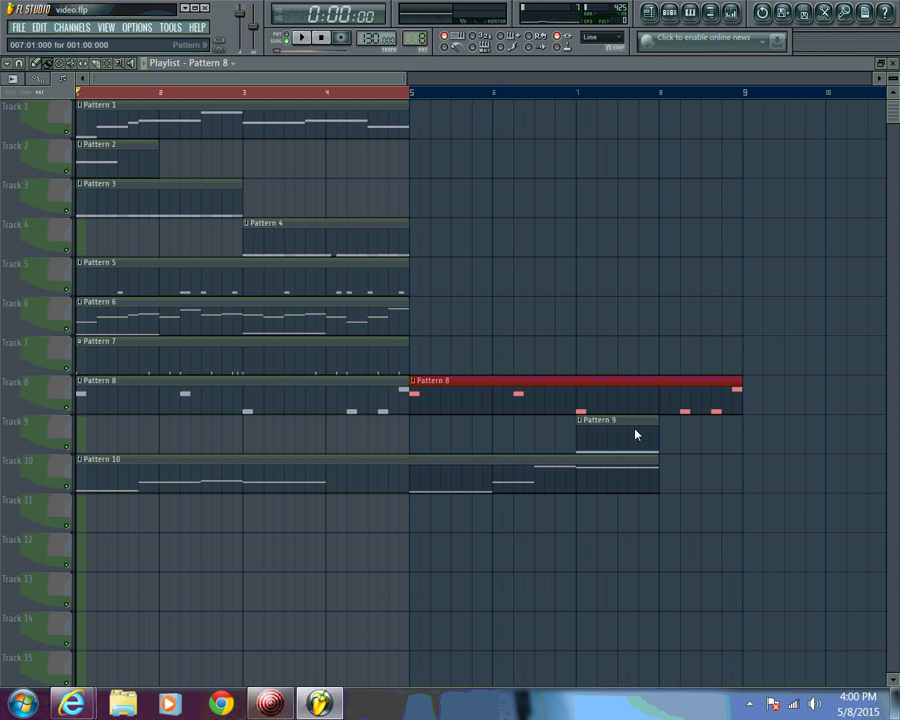
pyautogui.moveTo(629, 432); pyautogui.dragTo(713, 428)
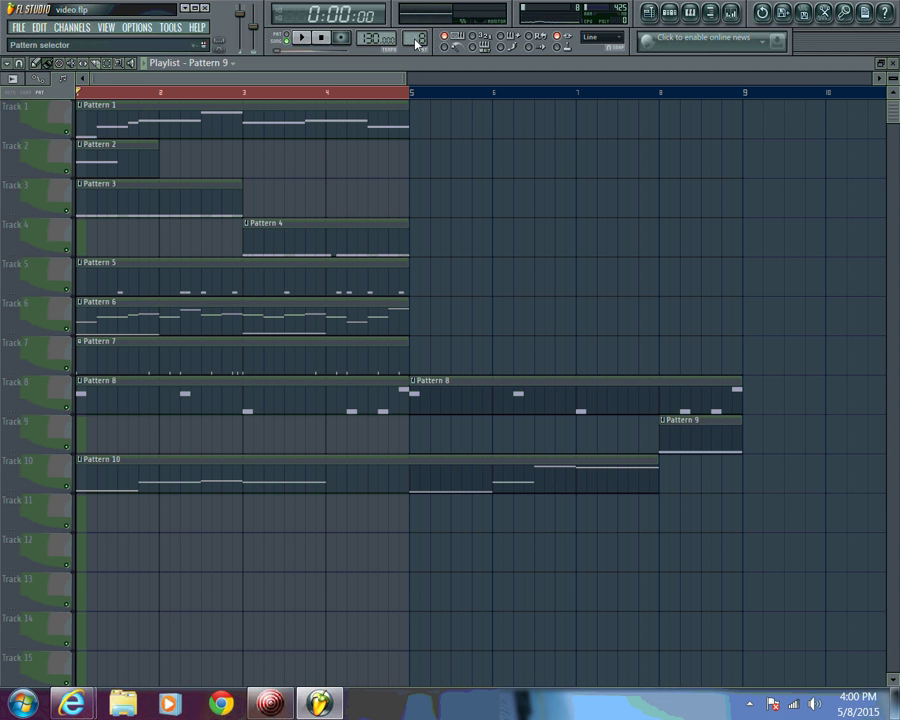
# Place second clips of Pattern 6, Pattern 7 and Pattern 5 at bar 5 on Tracks 6, 7 and 5
pyautogui.scroll(-3, 417, 40)
pyautogui.click(413, 305)
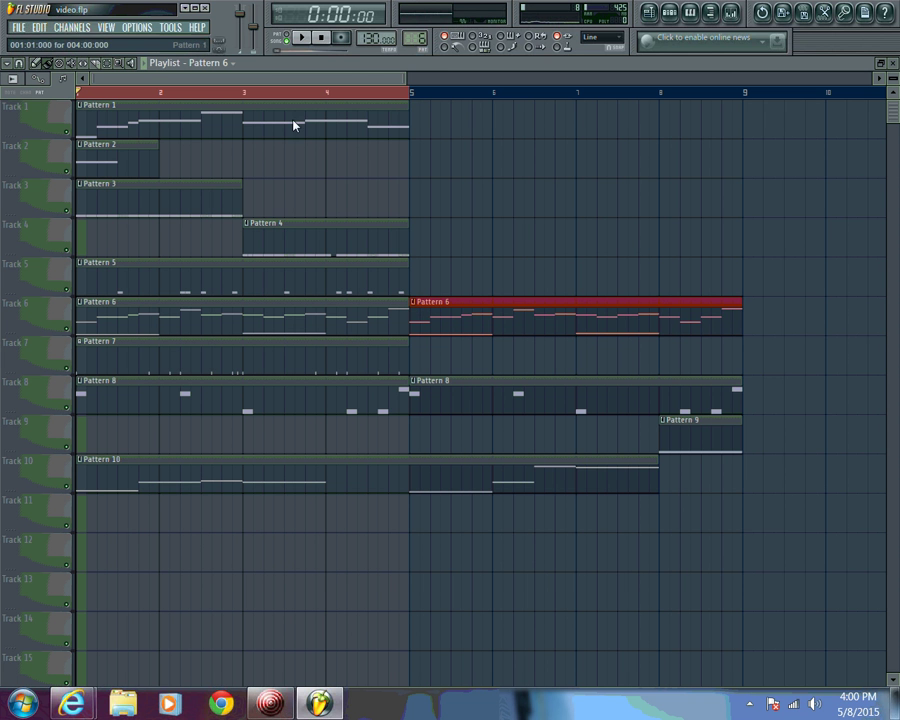
pyautogui.scroll(1, 424, 46)
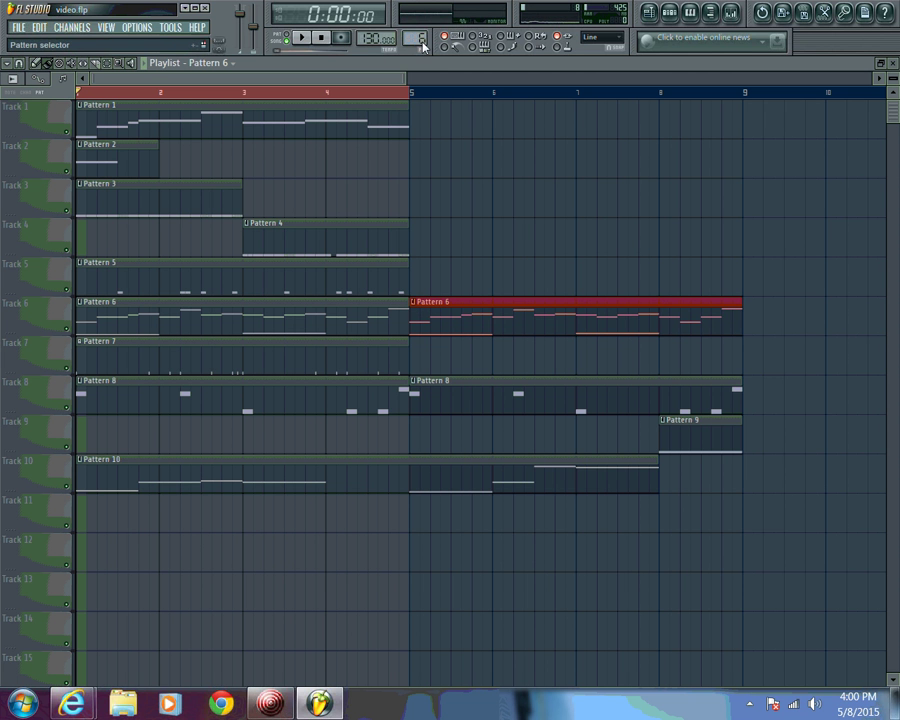
pyautogui.click(415, 355)
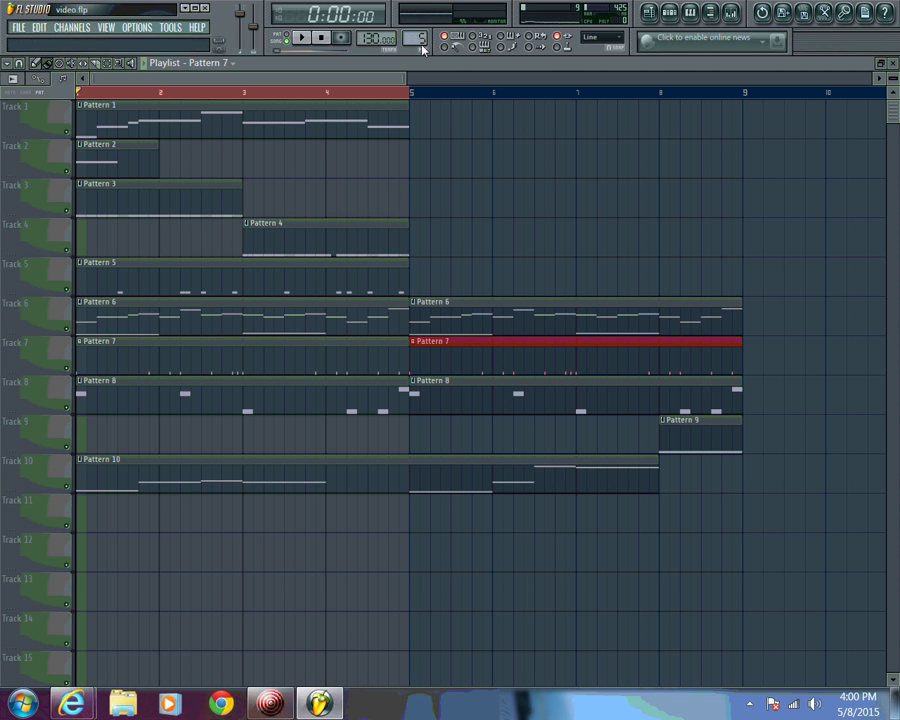
pyautogui.scroll(-2, 424, 46)
pyautogui.click(415, 268)
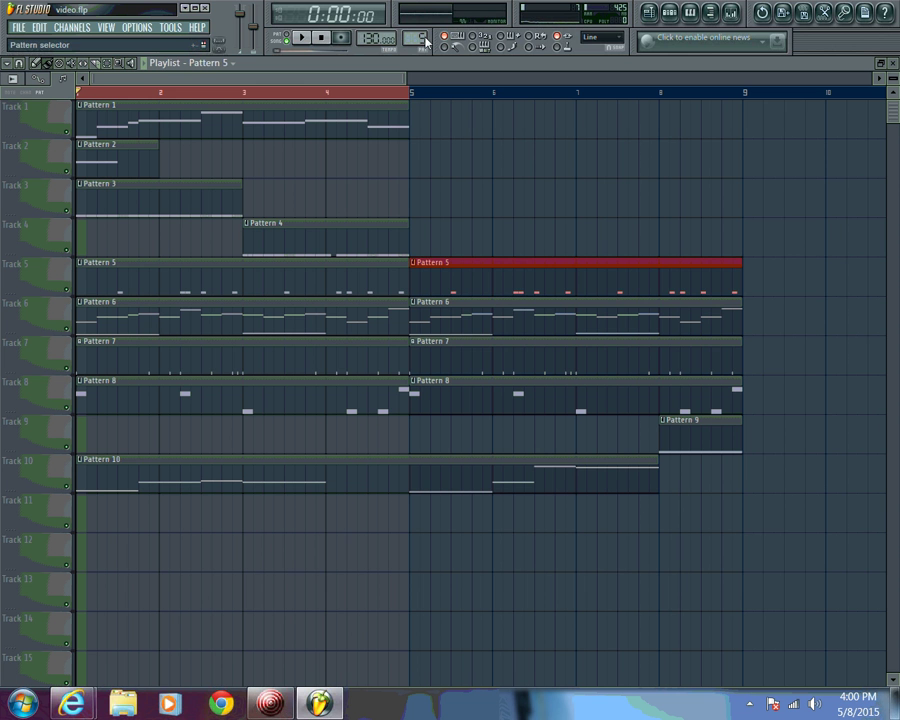
# Place a second Pattern 4 clip on Track 4 at bar 7, removing the stray Pattern 5 clip from that track
pyautogui.click(395, 242)
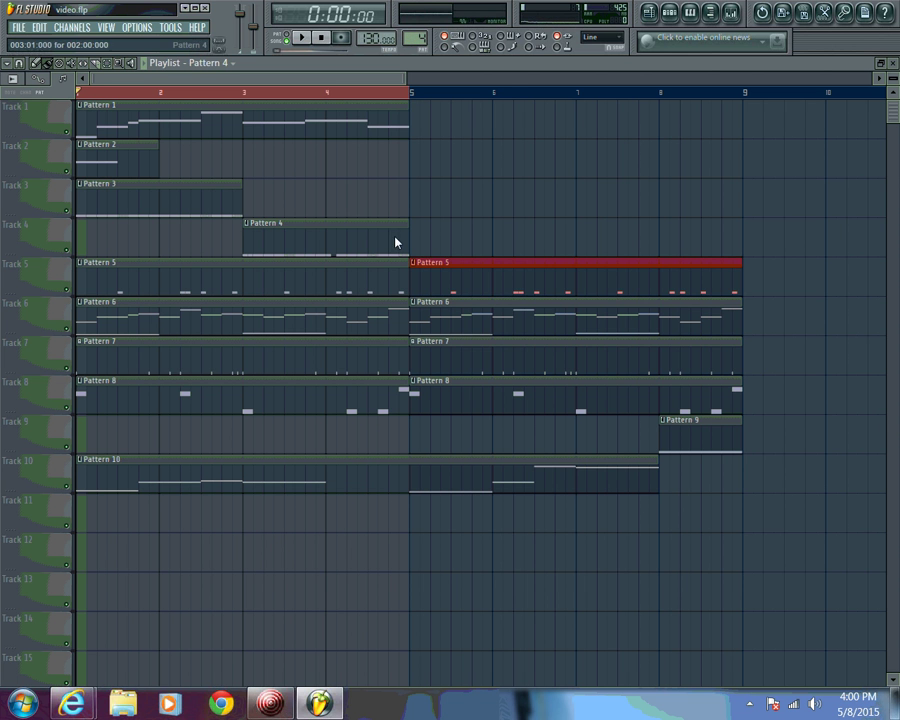
pyautogui.click(415, 188)
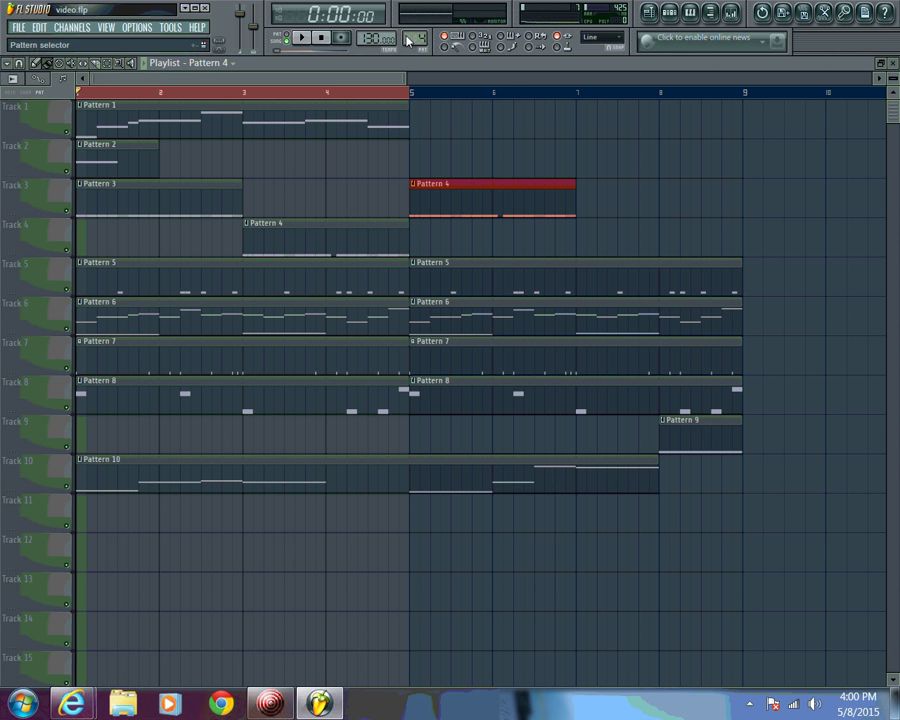
pyautogui.scroll(1, 408, 40)
pyautogui.click(605, 230)
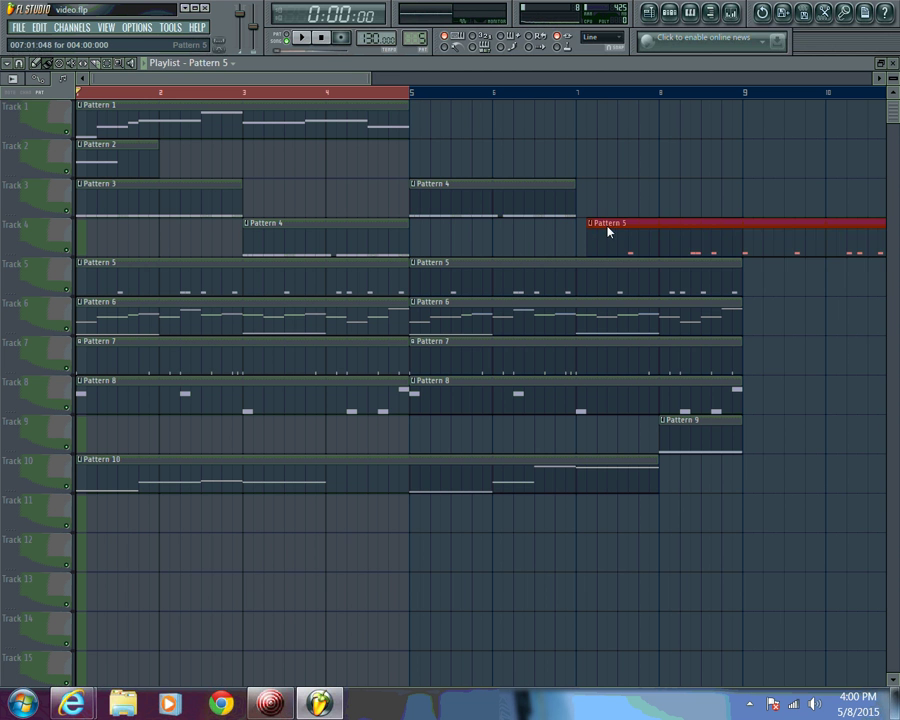
pyautogui.rightClick(607, 229)
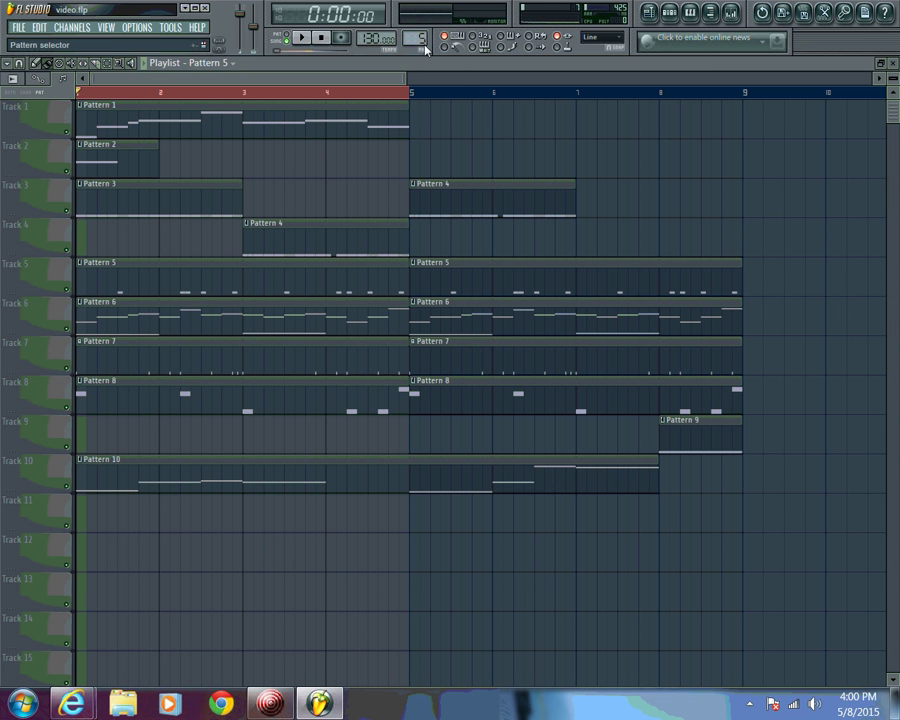
pyautogui.scroll(-2, 420, 42)
pyautogui.moveTo(463, 187); pyautogui.dragTo(626, 223)
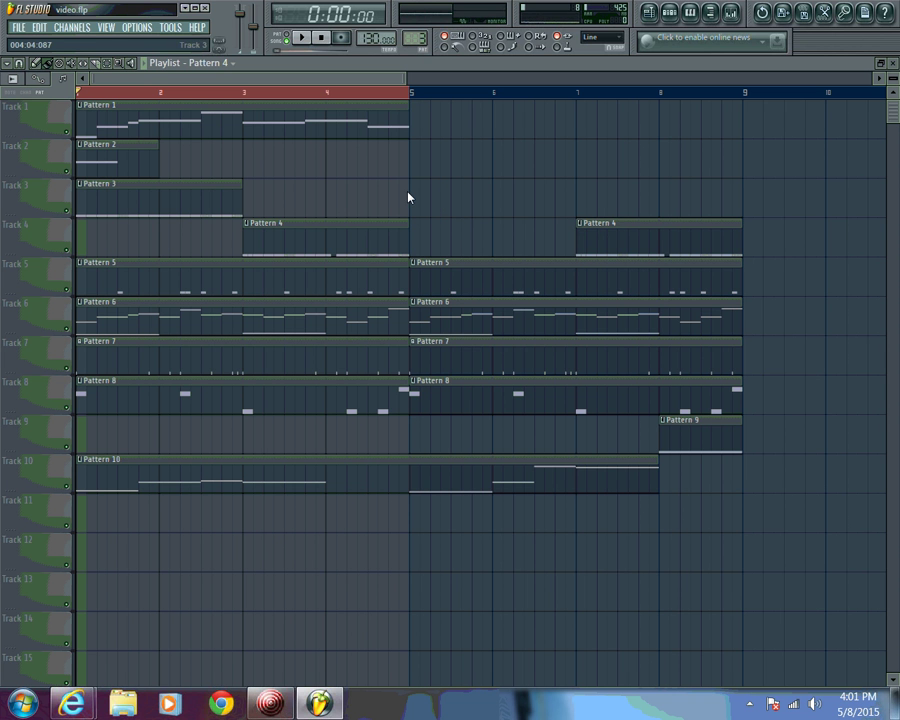
# Place clips at bar 5 for Pattern 4 on Track 3, Pattern 2 on Track 2 and Pattern 1 on Track 1
pyautogui.click(411, 193)
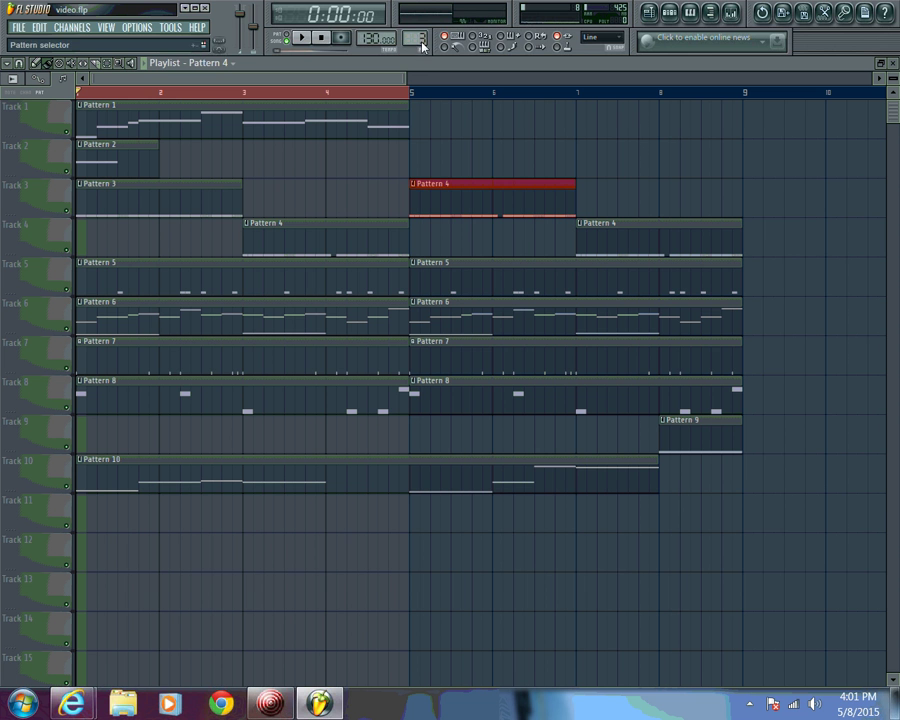
pyautogui.scroll(-2, 420, 42)
pyautogui.click(415, 152)
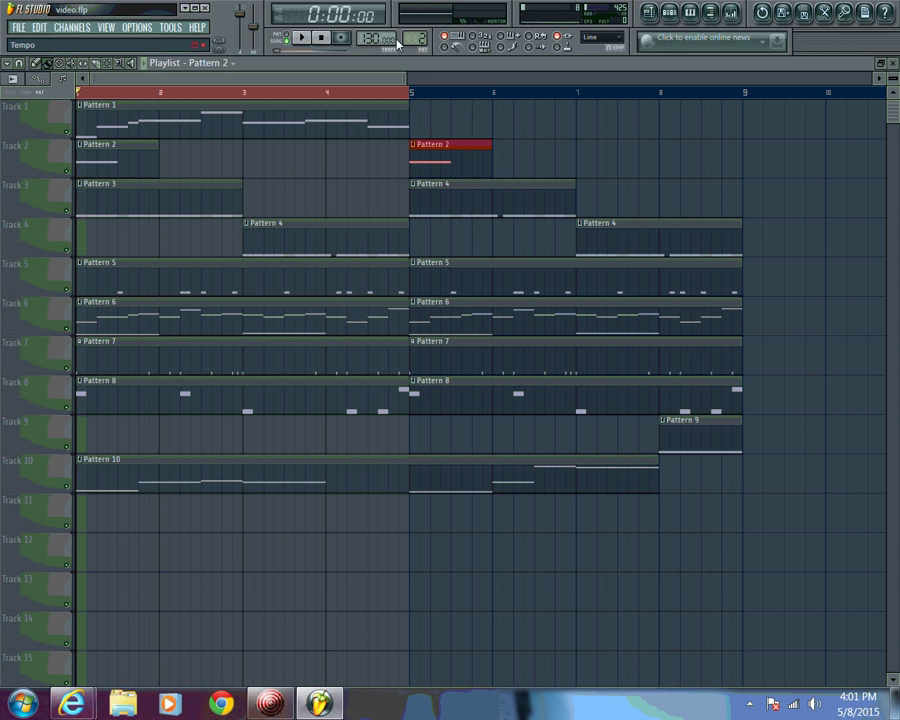
pyautogui.scroll(1, 413, 40)
pyautogui.click(415, 106)
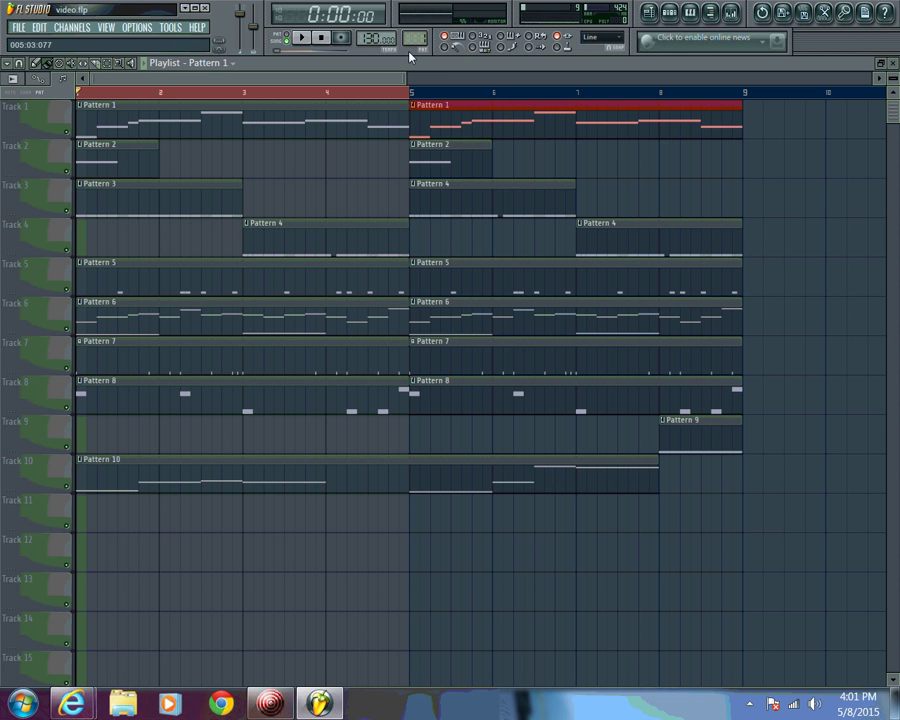
# Clear the four-bar time selection in the playlist and play the whole extended arrangement
pyautogui.click(146, 95)
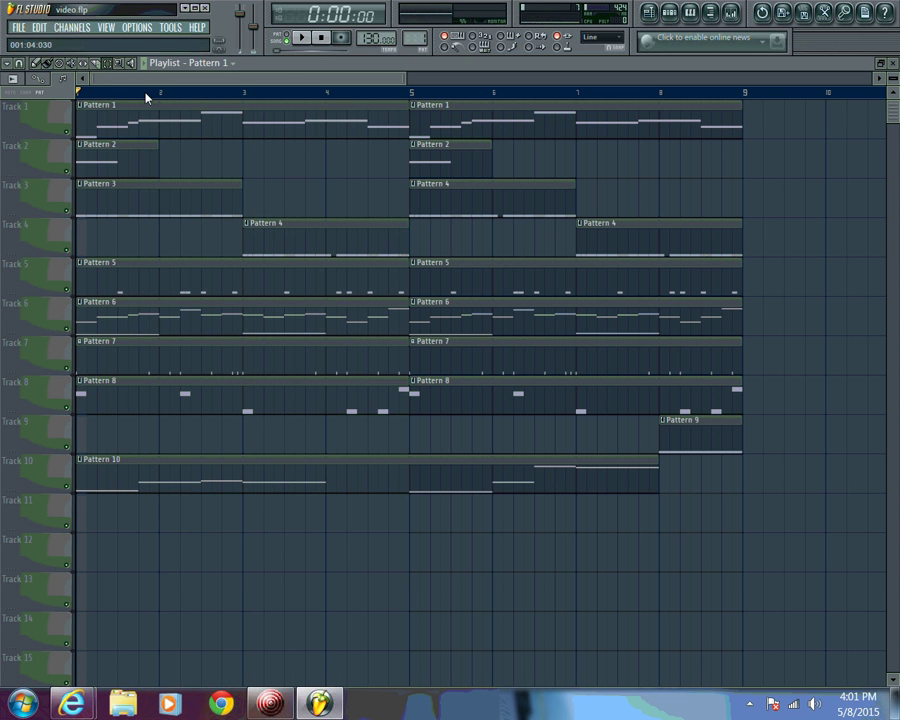
pyautogui.click(302, 39)
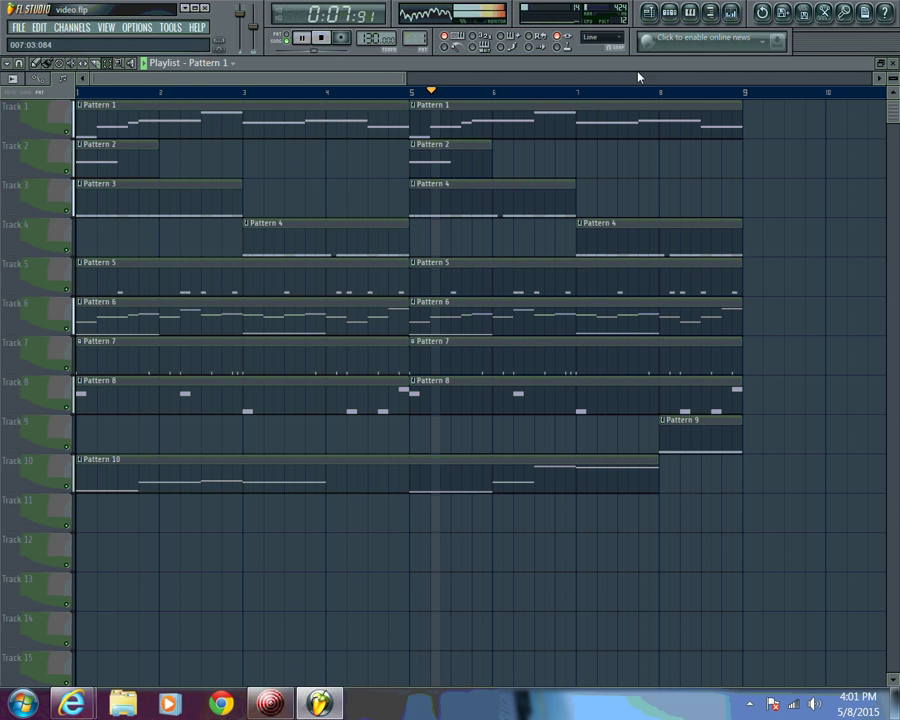
# In the Theramin Opera FG piano roll, shorten the bar 5 note to three beats and raise it to G4
pyautogui.click(690, 14)
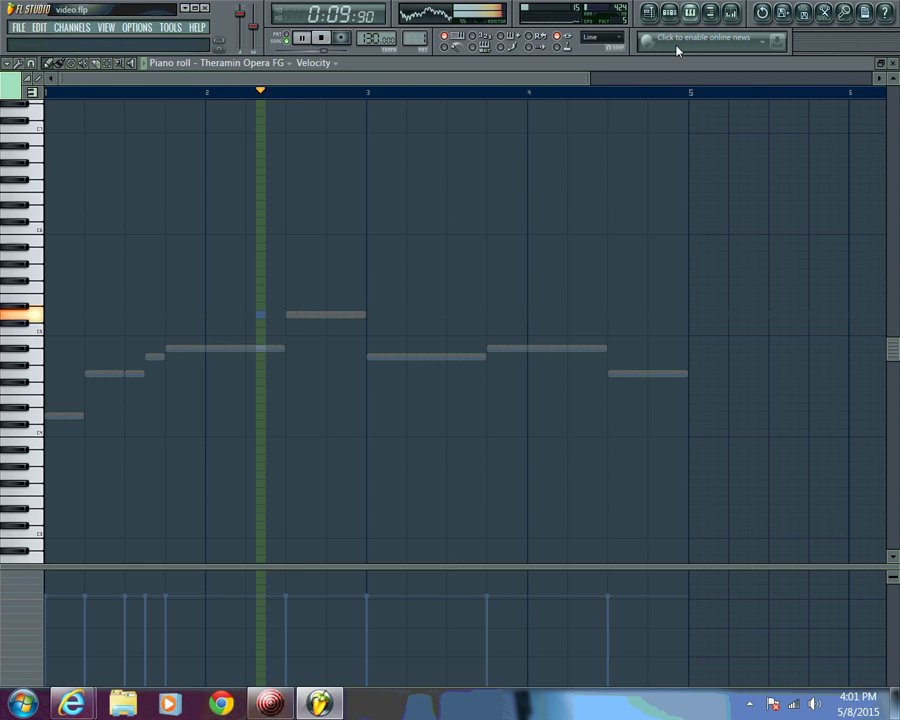
pyautogui.click(286, 64)
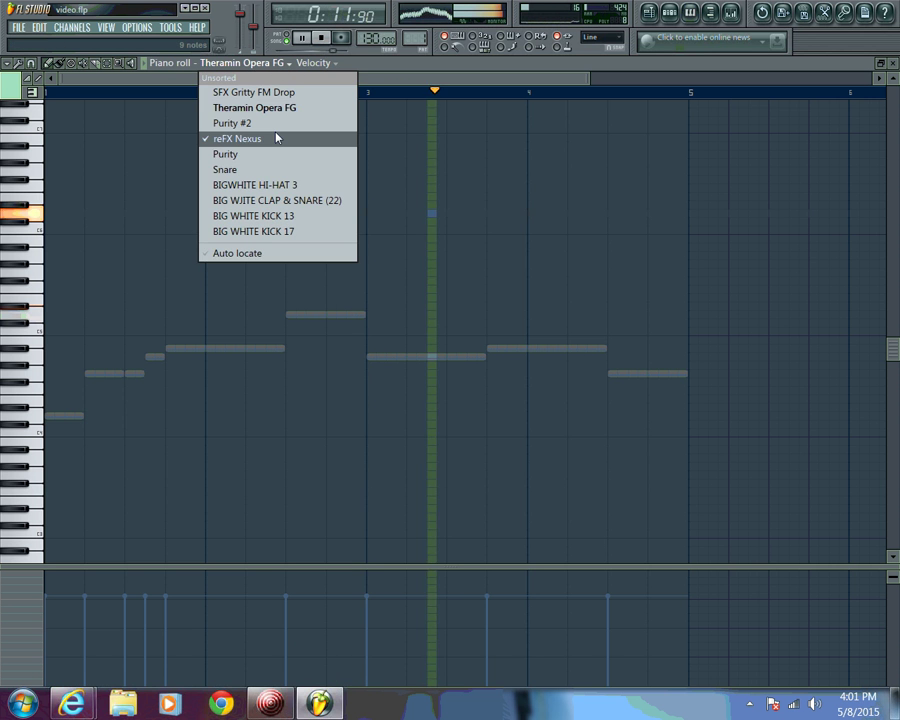
pyautogui.click(290, 106)
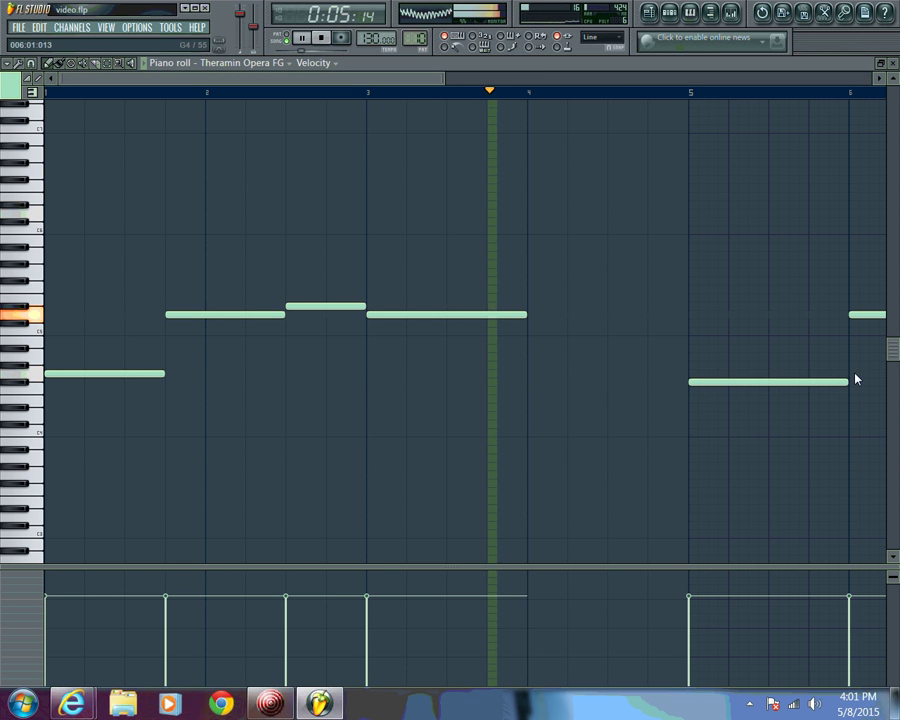
pyautogui.moveTo(846, 388); pyautogui.dragTo(808, 382)
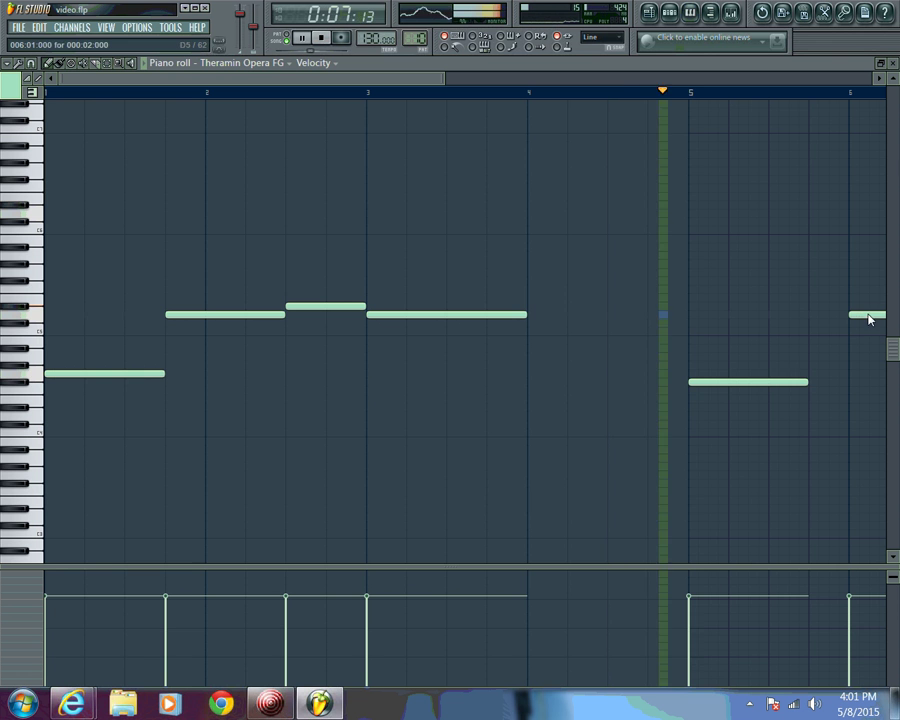
pyautogui.moveTo(749, 387)
pyautogui.mouseDown()
pyautogui.moveTo(744, 371)
pyautogui.moveTo(753, 374)
pyautogui.moveTo(749, 389)
pyautogui.mouseUp()
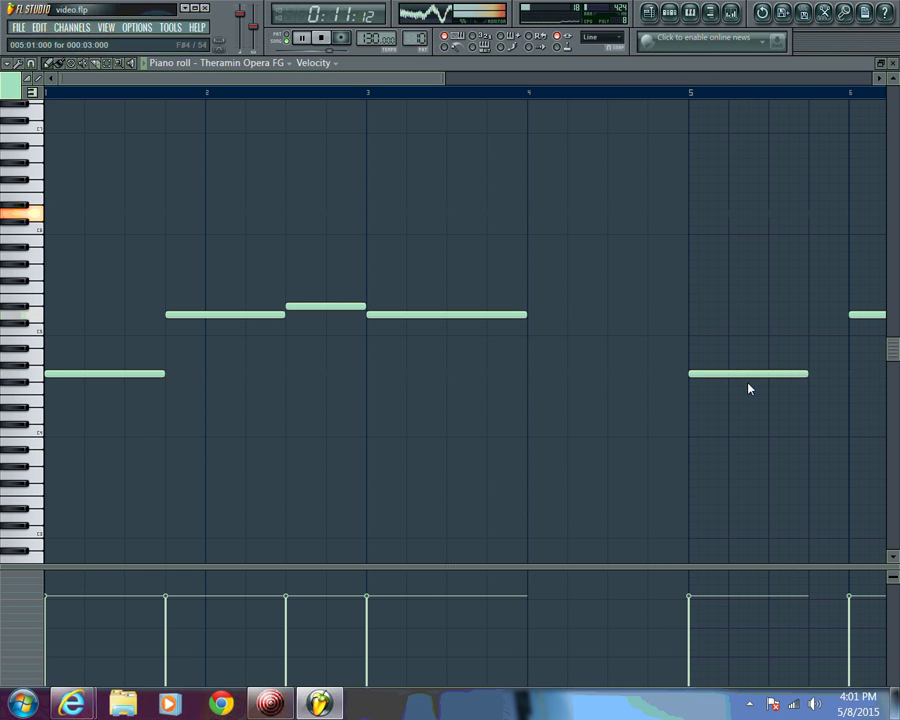
# Move the D5 note at bar 6 to bar 5 beat 4 and lengthen it to three beats
pyautogui.moveTo(870, 317); pyautogui.dragTo(830, 325)
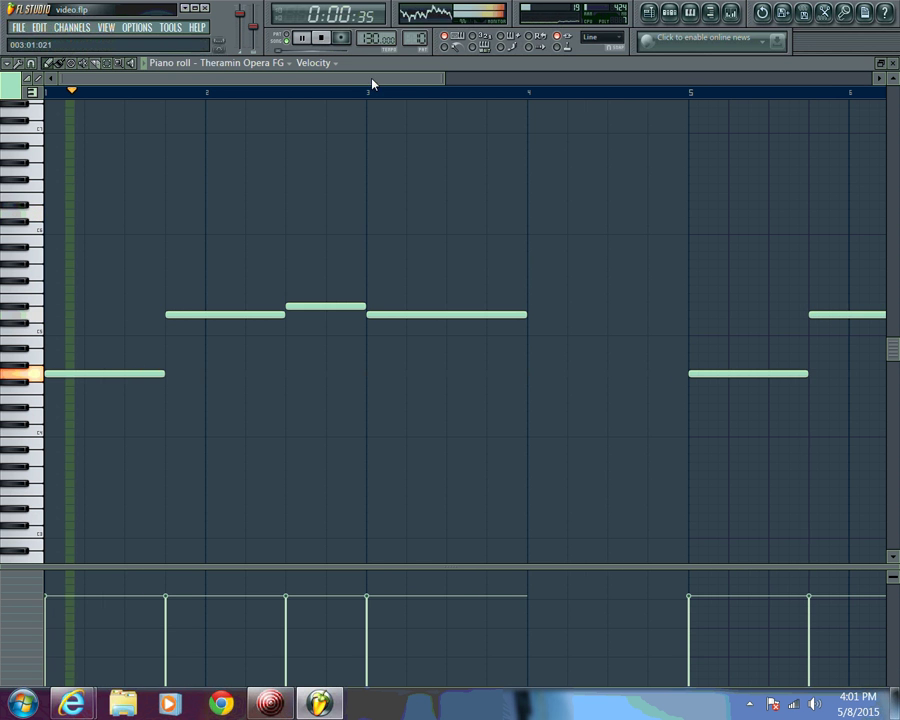
pyautogui.moveTo(371, 83); pyautogui.dragTo(486, 84)
pyautogui.moveTo(638, 325); pyautogui.dragTo(674, 331)
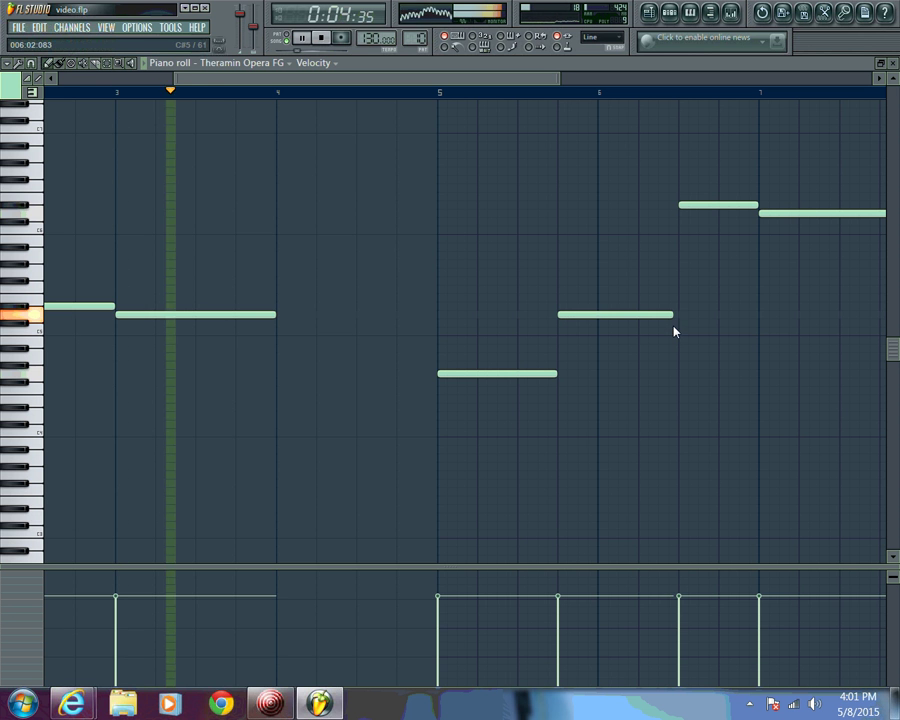
pyautogui.click(675, 327)
pyautogui.rightClick(675, 327)
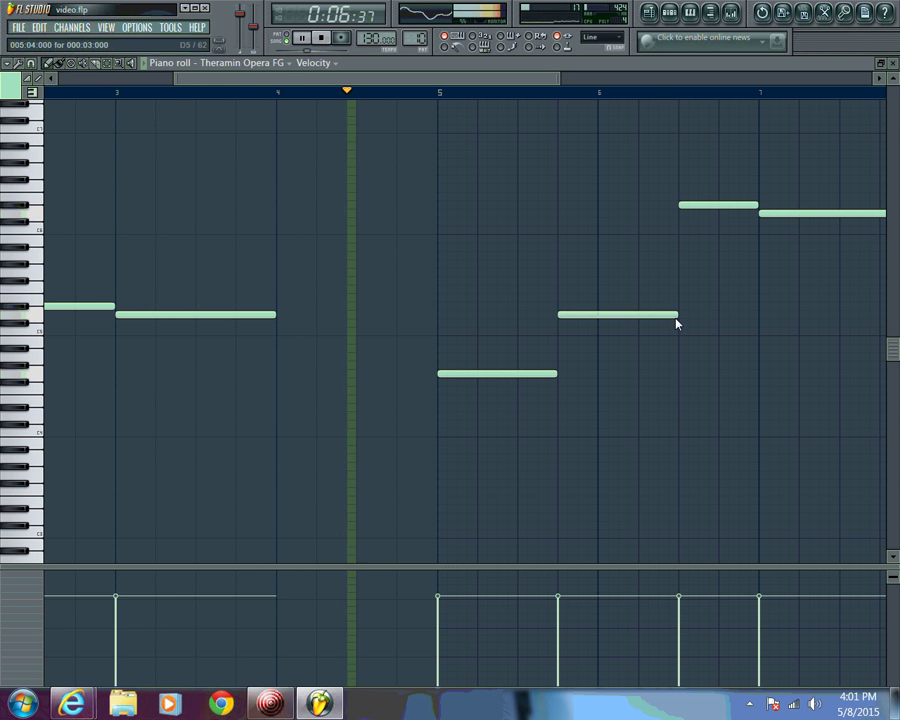
# Lengthen the D6 note at bar 7 to seven beats and the D5 note at bar 3 to six beats
pyautogui.moveTo(502, 82); pyautogui.dragTo(570, 106)
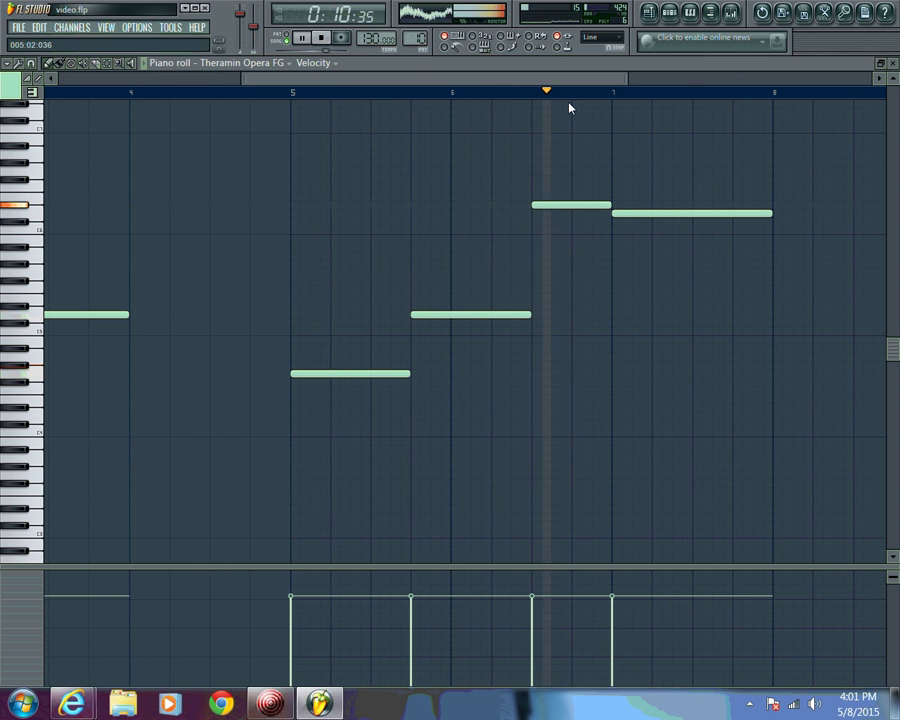
pyautogui.moveTo(772, 213); pyautogui.dragTo(845, 217)
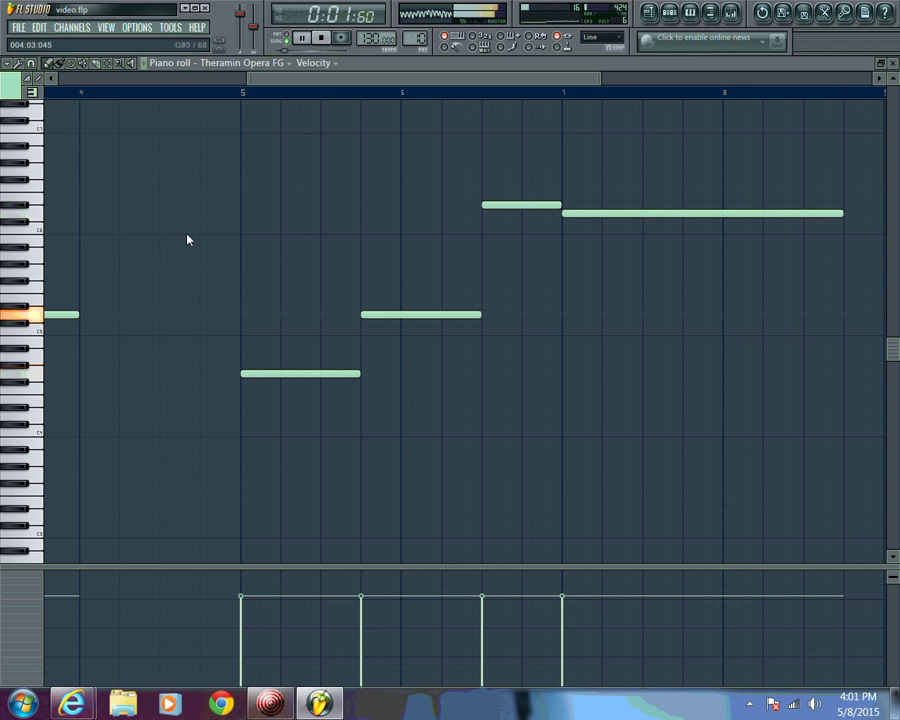
pyautogui.hscroll(-5, 257, 102)
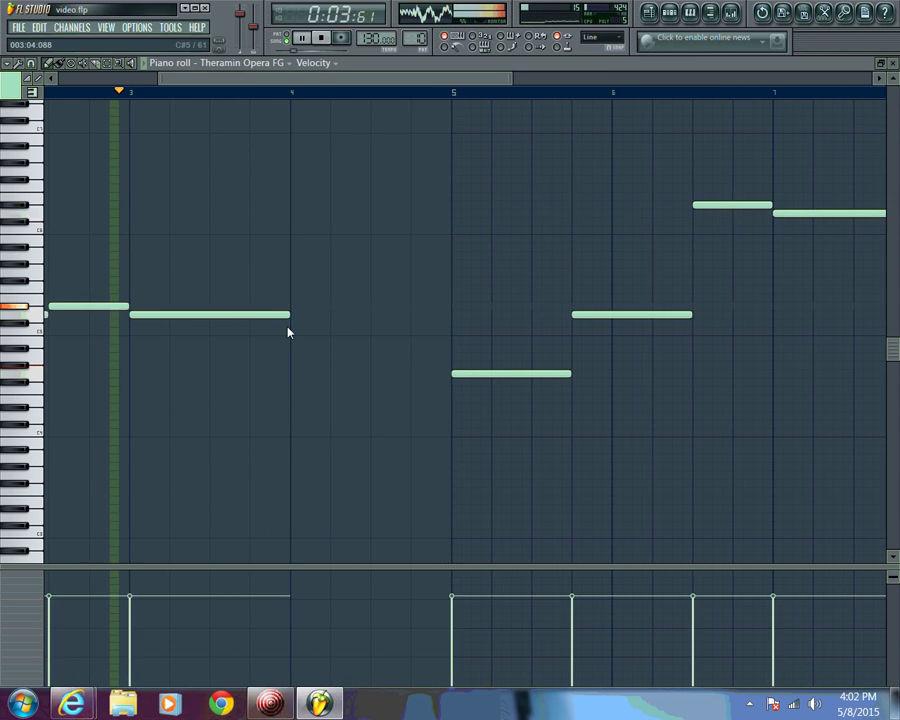
pyautogui.moveTo(288, 319); pyautogui.dragTo(368, 315)
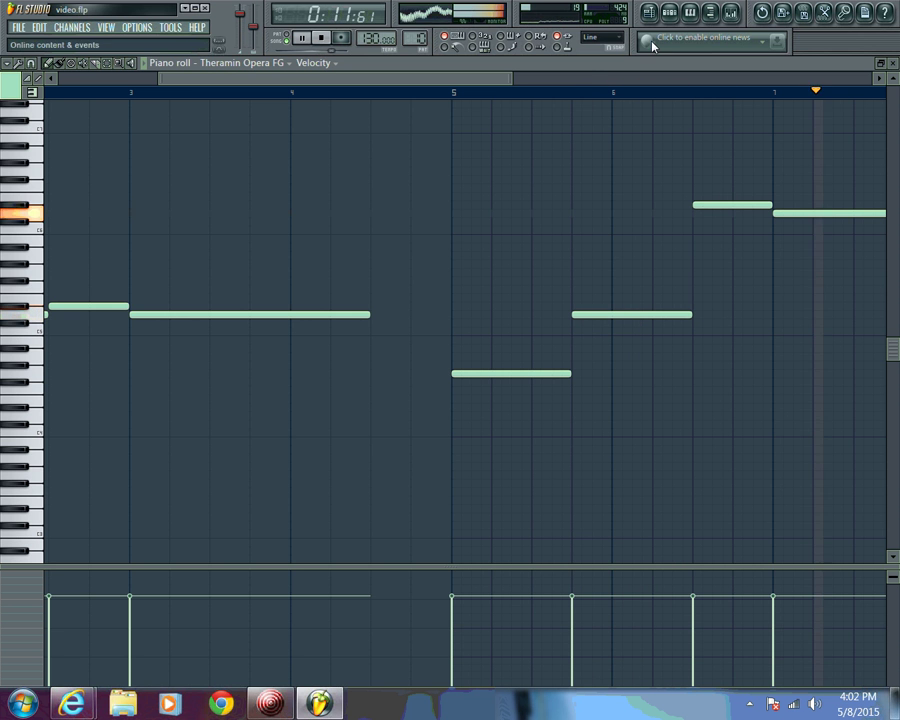
# Lower the Theramin Opera FG channel volume to about 21% and stop playback
pyautogui.click(669, 12)
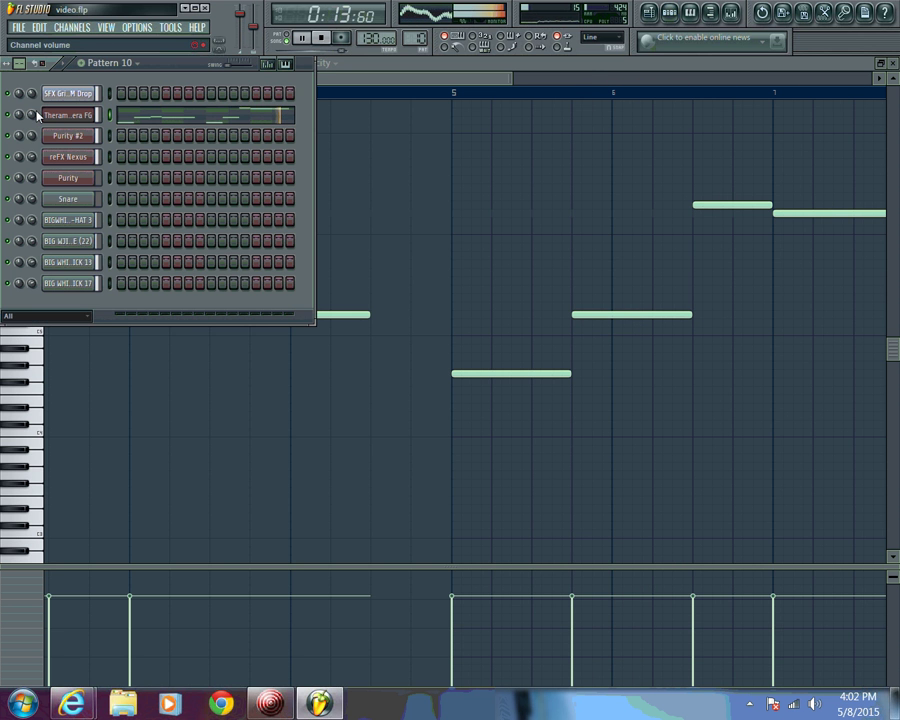
pyautogui.moveTo(31, 135); pyautogui.dragTo(38, 158)
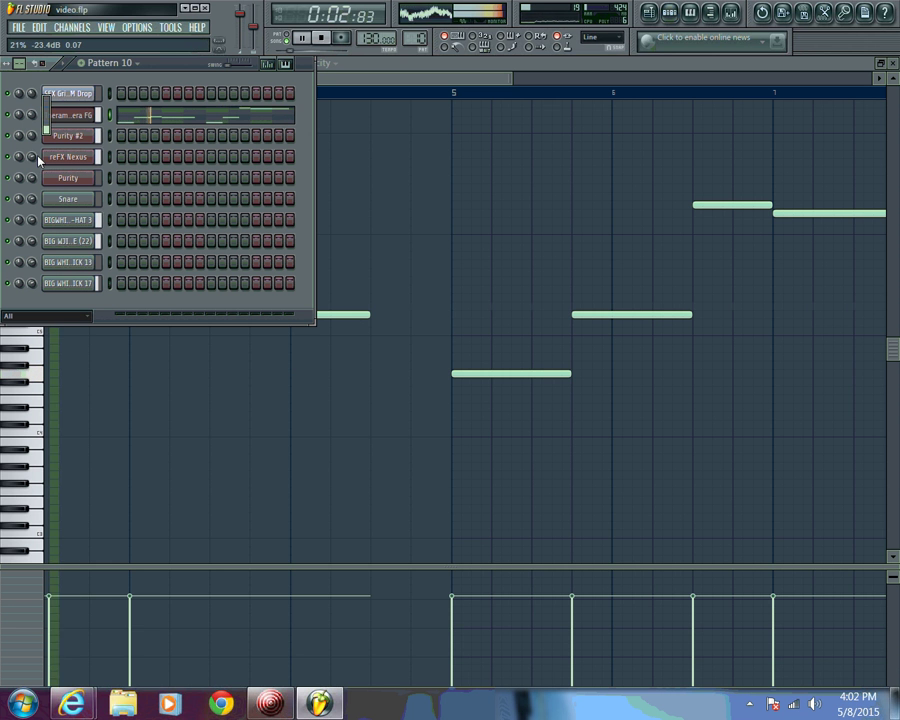
pyautogui.click(321, 40)
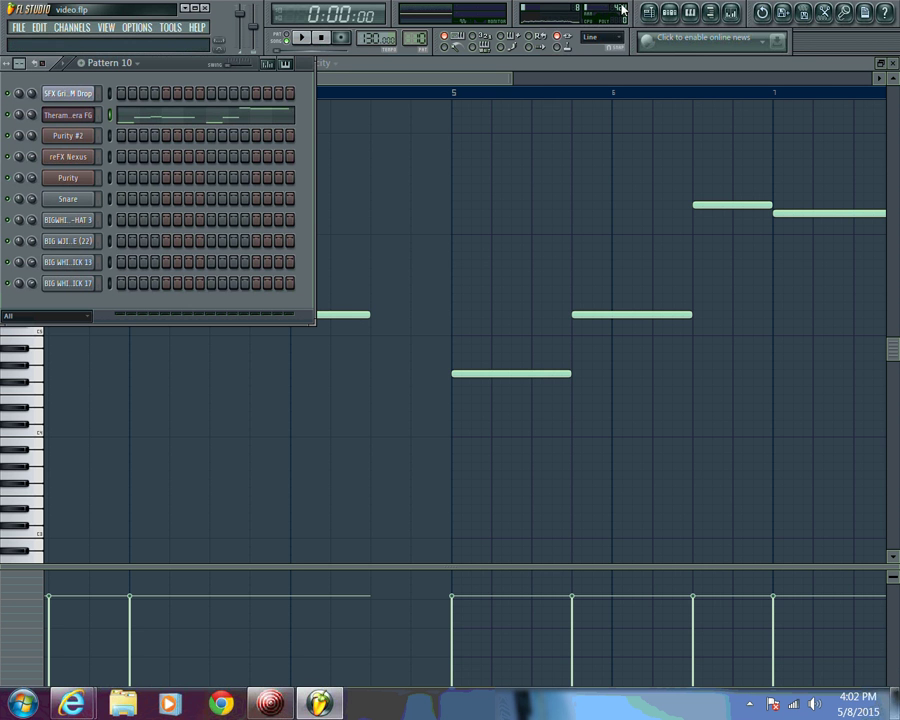
# Add a time marker named "intro" at bar 1 of the playlist
pyautogui.click(652, 14)
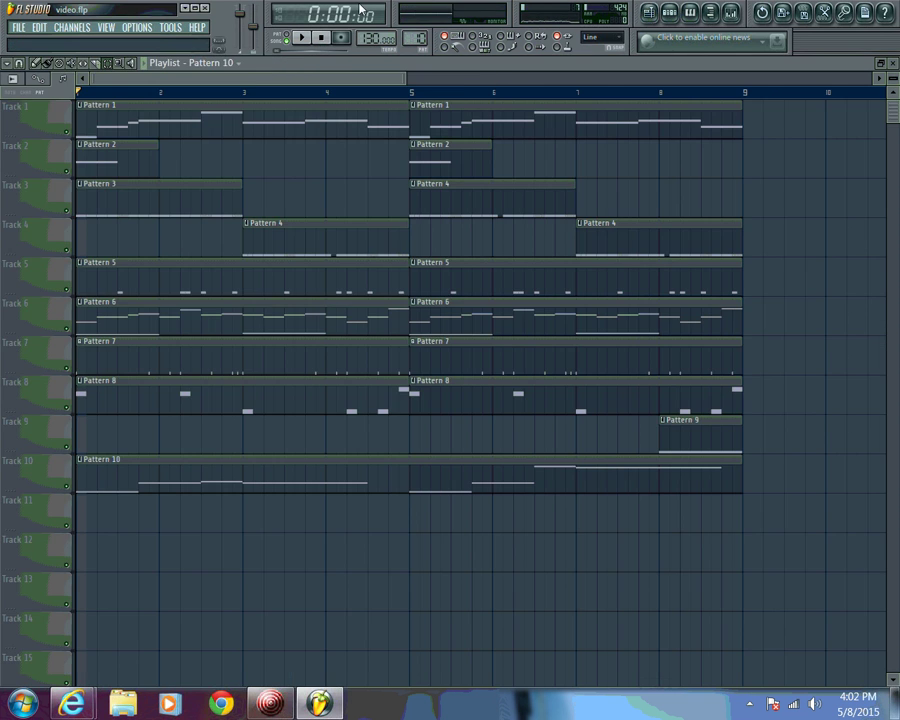
pyautogui.click(10, 64)
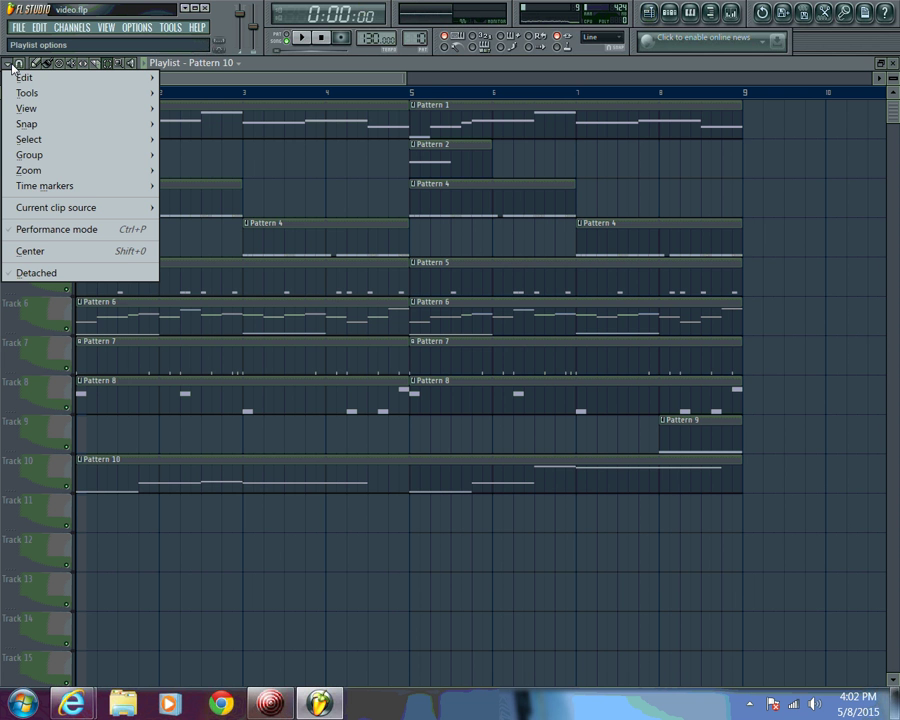
pyautogui.moveTo(140, 186)
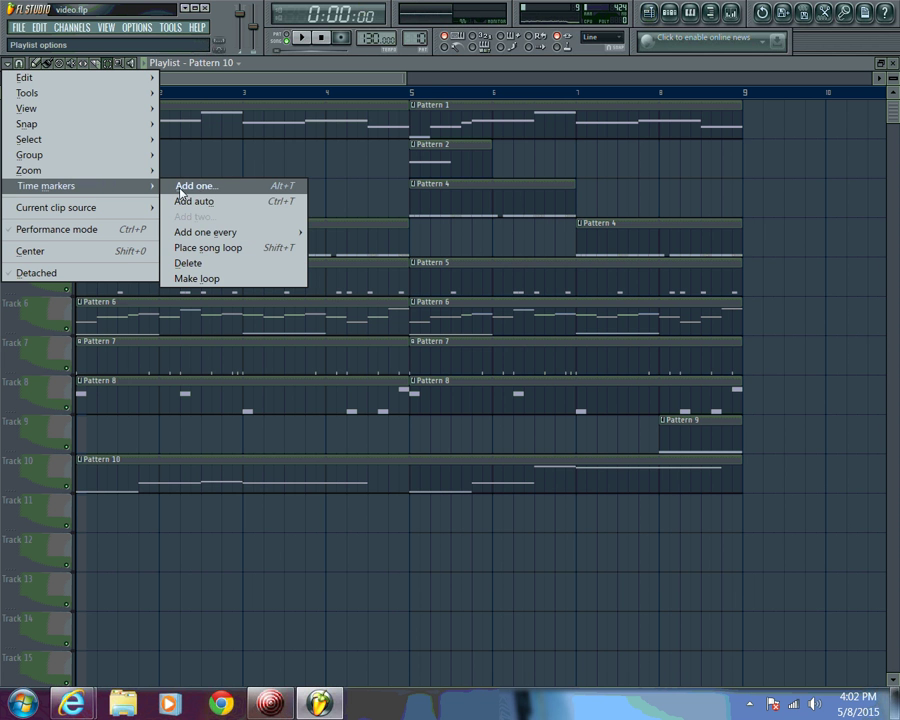
pyautogui.click(192, 186)
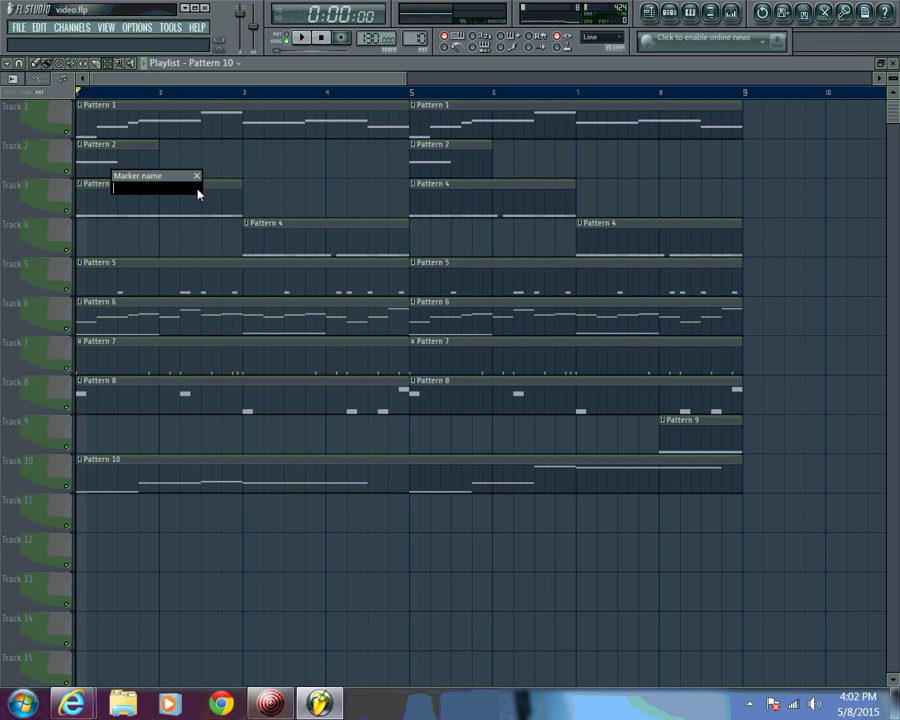
pyautogui.write('intro')
pyautogui.press('Return')
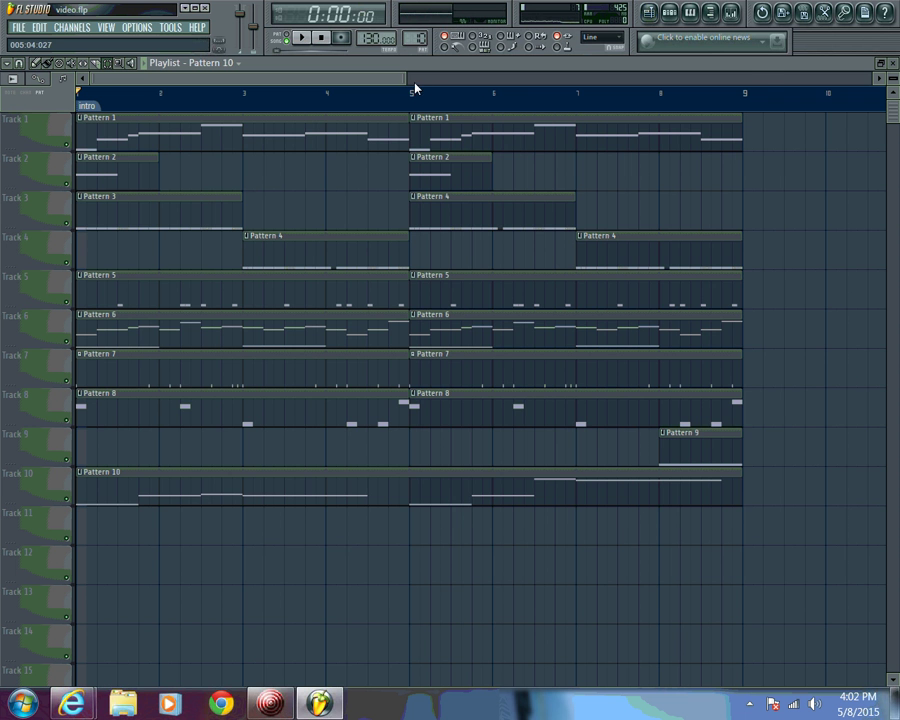
# Paint Pattern 10 clips on Track 1 at bars 9 and 17
pyautogui.moveTo(410, 86); pyautogui.dragTo(670, 100)
pyautogui.scroll(-3, 760, 97)
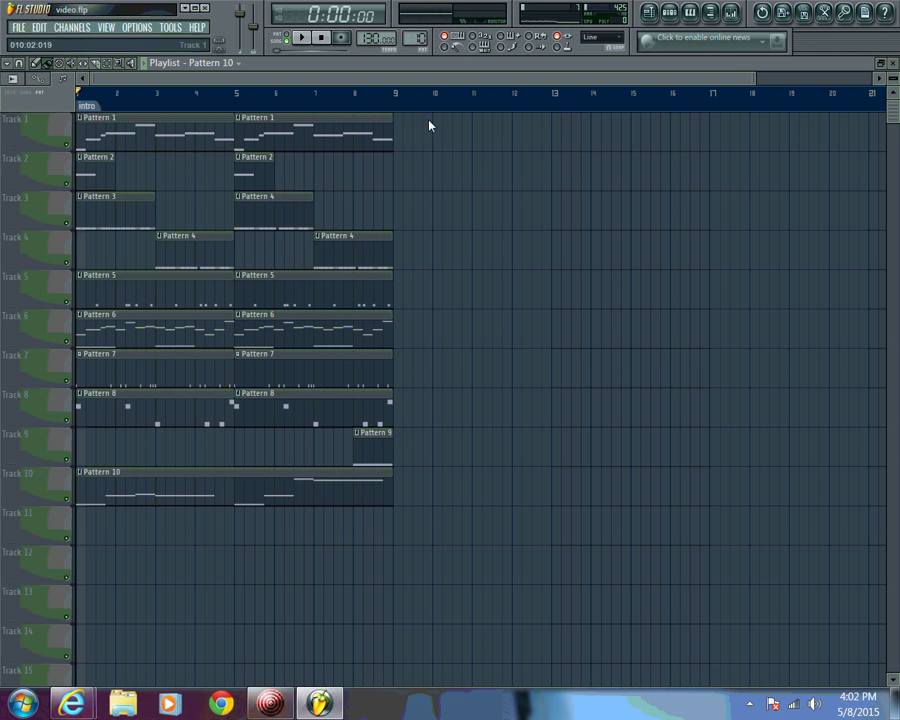
pyautogui.moveTo(398, 123); pyautogui.dragTo(760, 120)
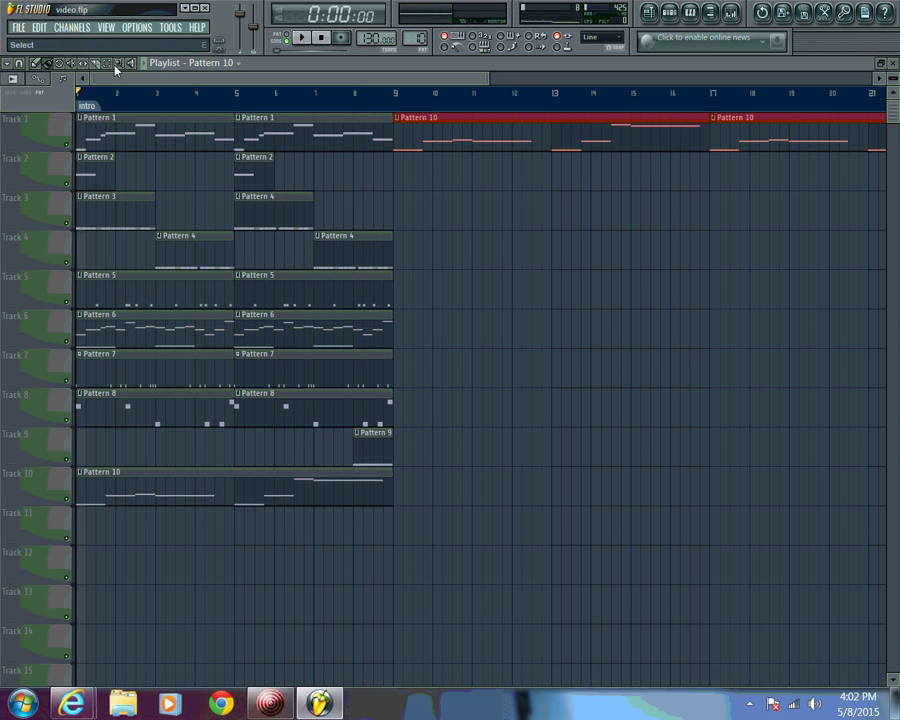
# Add a time marker named "chorus" at bar 9 of the playlist
pyautogui.rightClick(400, 117)
pyautogui.click(400, 117)
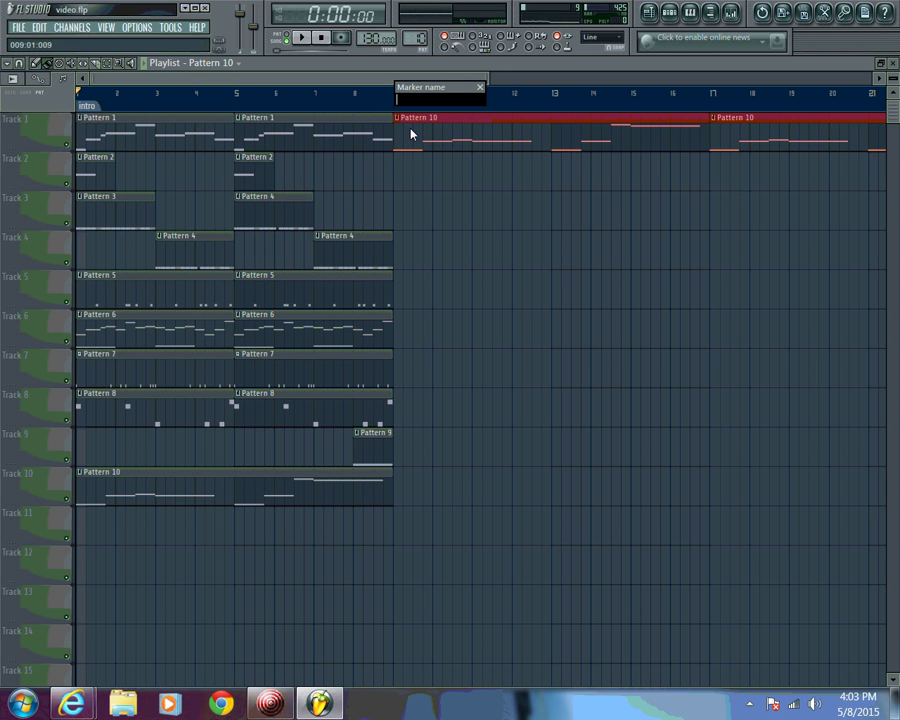
pyautogui.write('chorus')
pyautogui.press('Return')
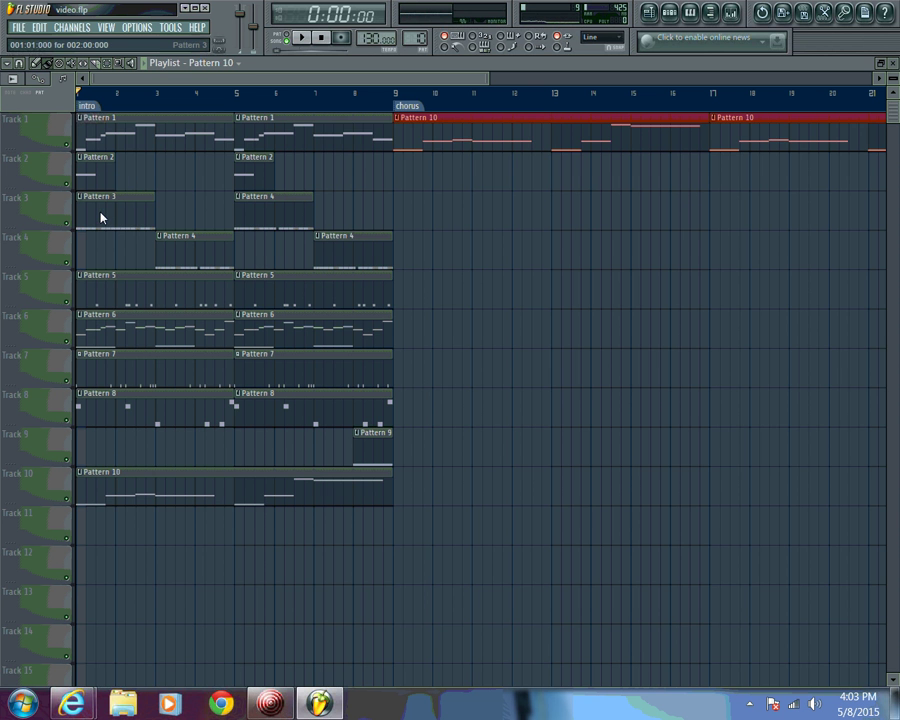
# Check Pattern 1's reFX Nexus notes in the piano roll and return to the playlist
pyautogui.click(6, 124)
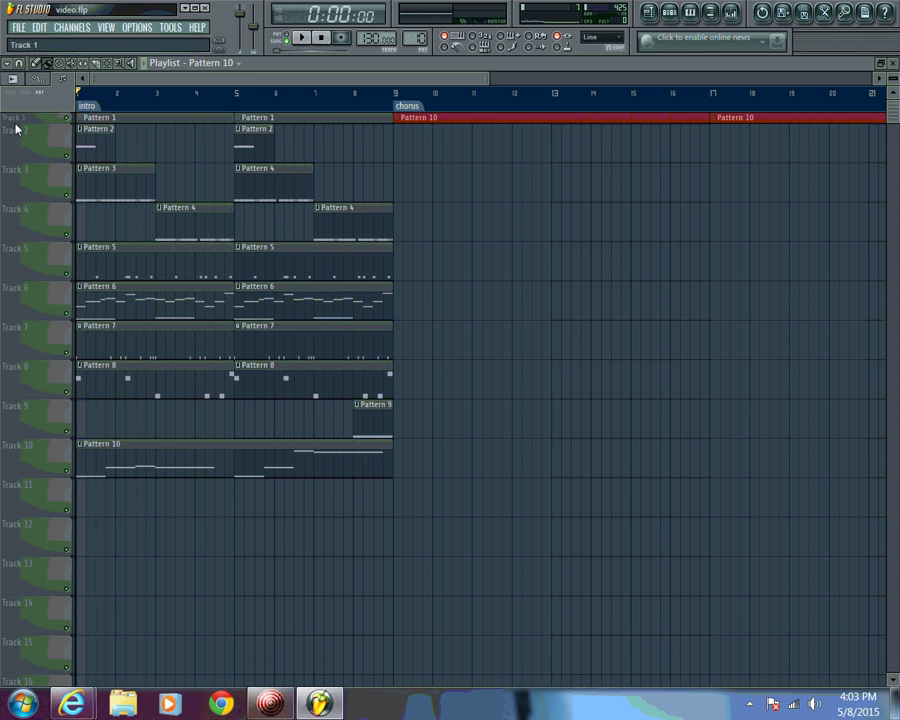
pyautogui.click(16, 128)
pyautogui.click(672, 10)
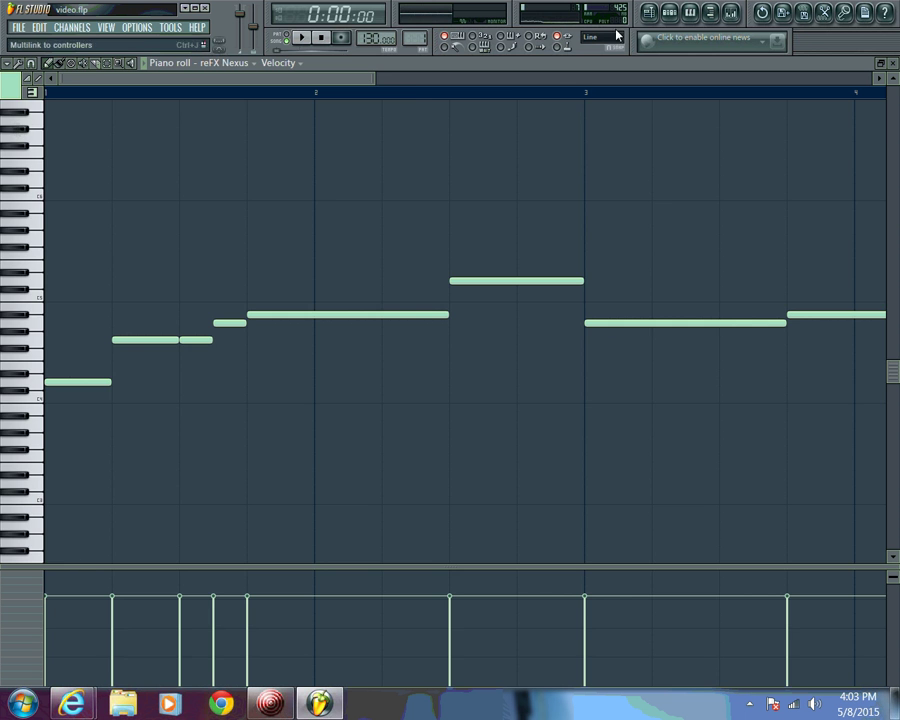
pyautogui.click(676, 8)
# Rename Track 1 as "saw" and colour it teal green
pyautogui.rightClick(44, 126)
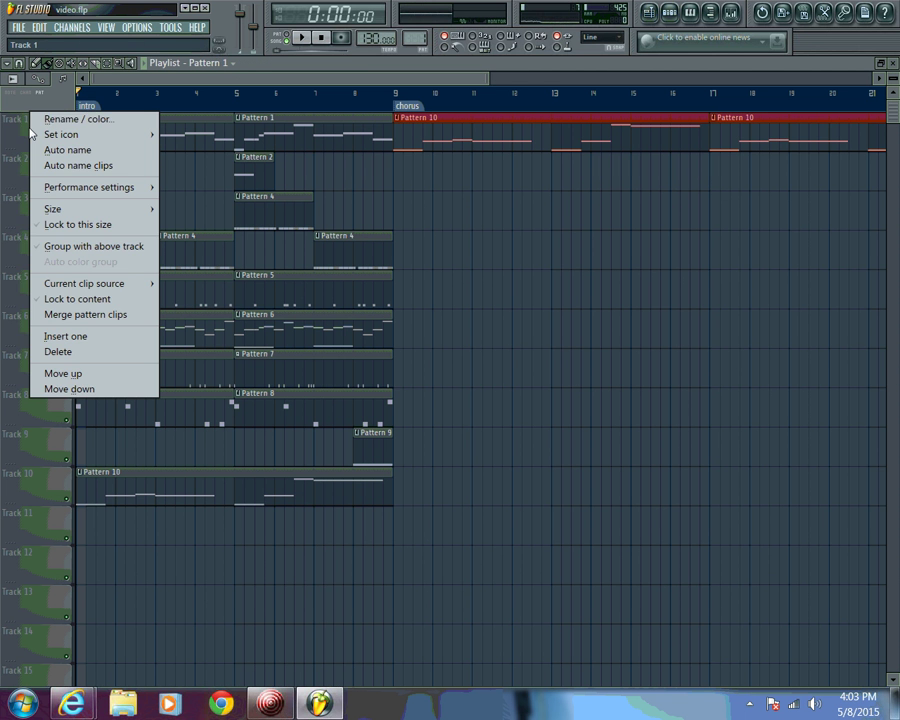
pyautogui.click(72, 123)
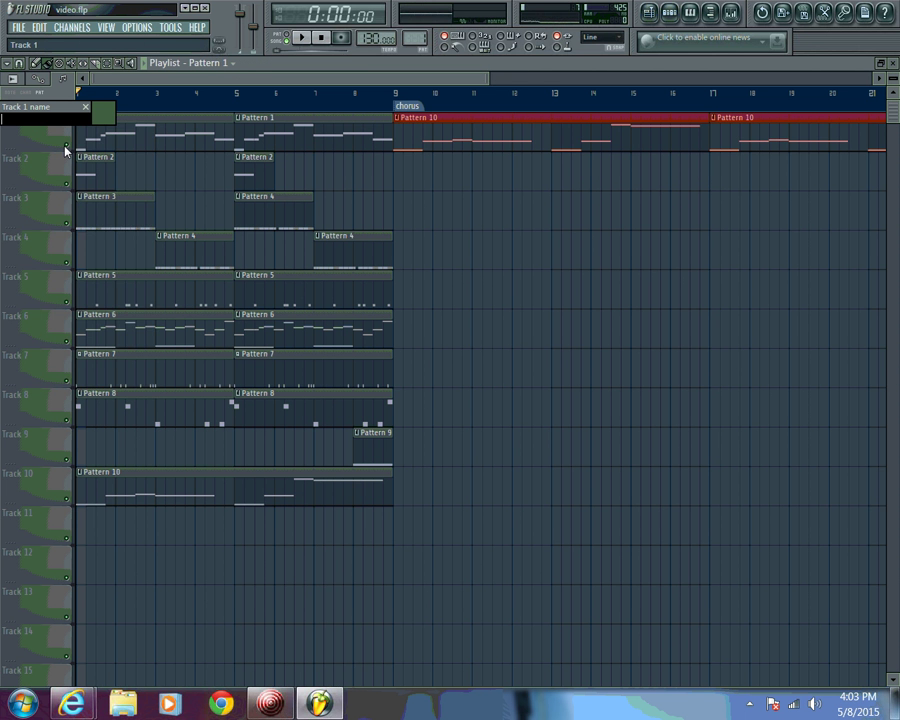
pyautogui.write('saw')
pyautogui.click(103, 116)
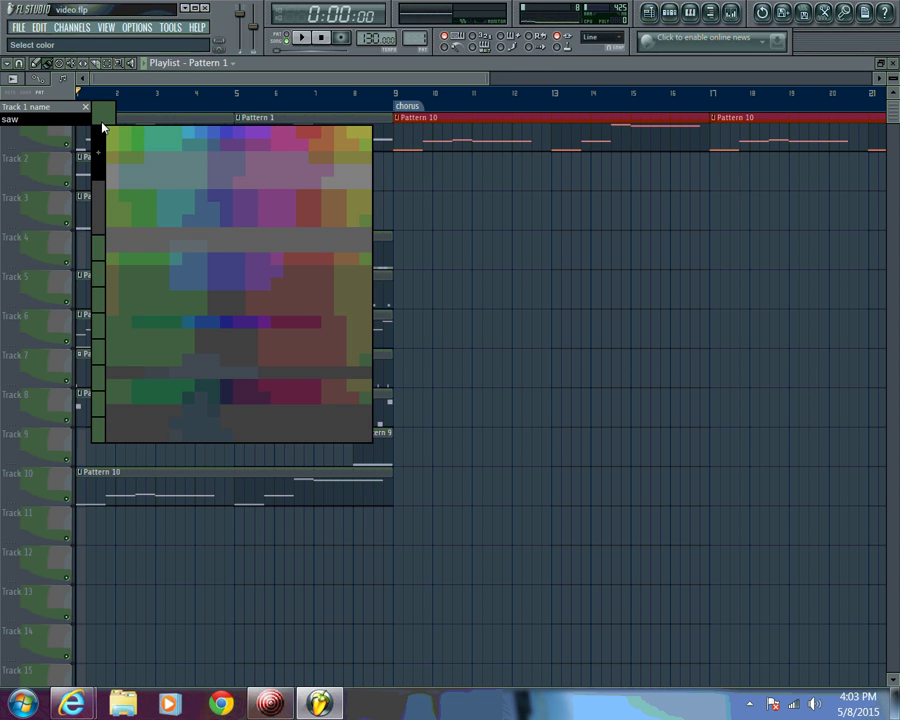
pyautogui.click(150, 137)
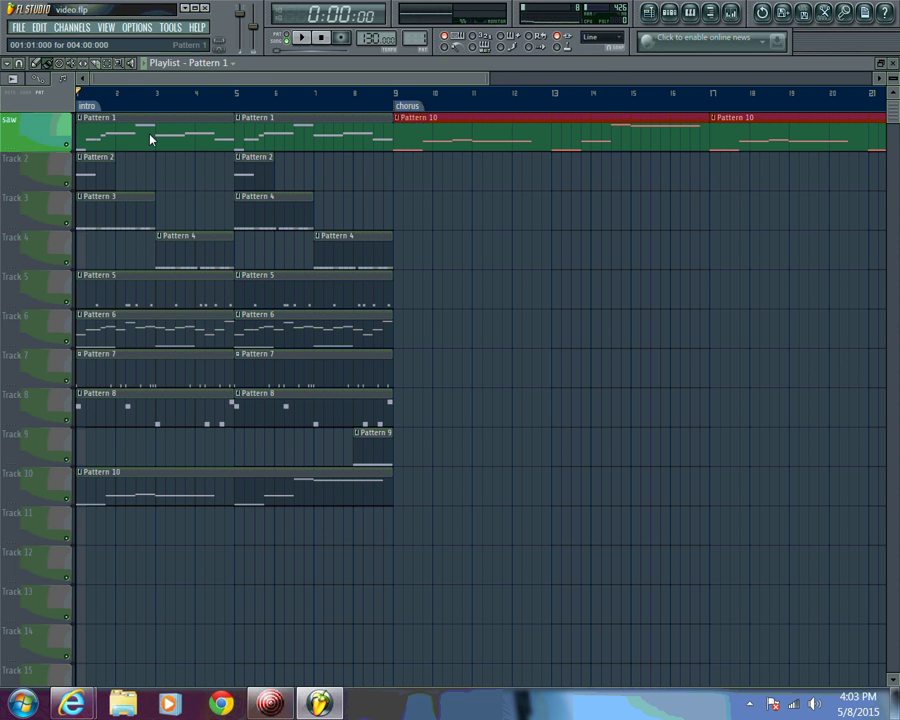
# Rename Track 2 as "bell" and colour it orange
pyautogui.rightClick(36, 176)
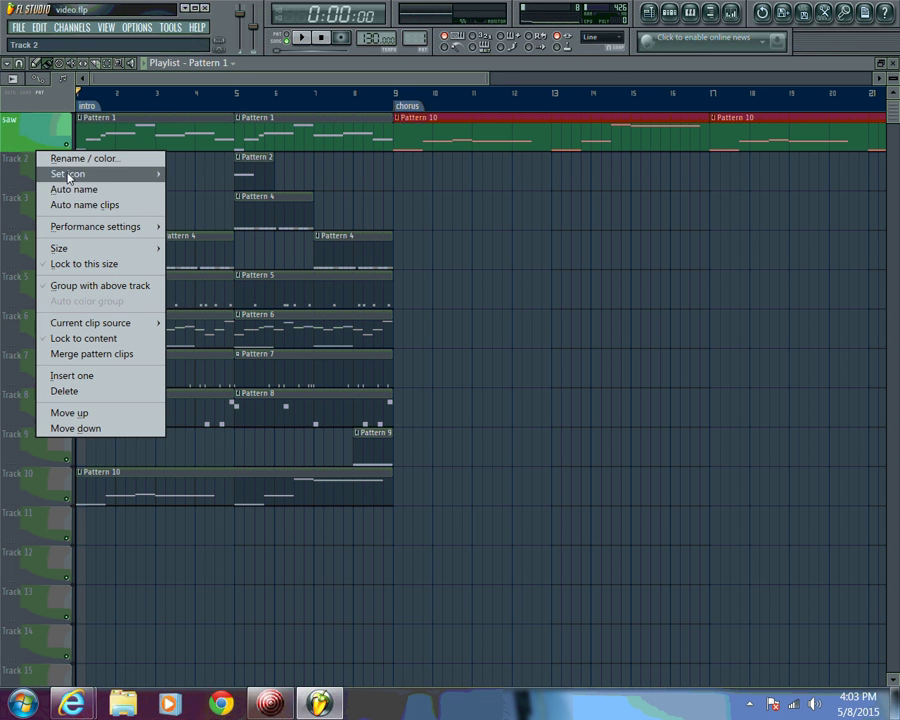
pyautogui.click(94, 158)
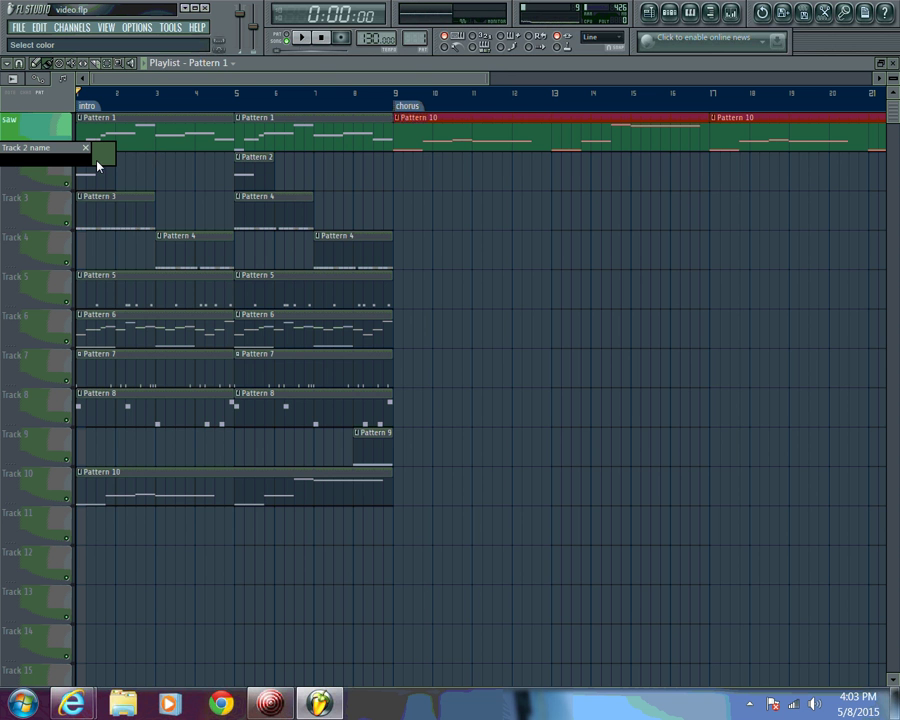
pyautogui.write('bell')
pyautogui.click(102, 160)
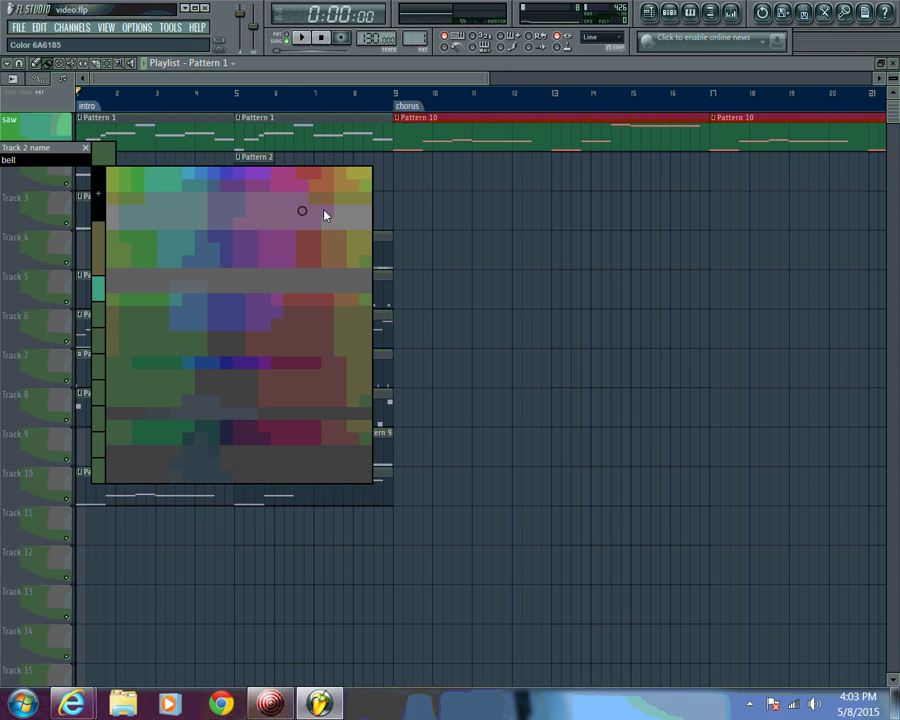
pyautogui.click(342, 183)
pyautogui.press('Return')
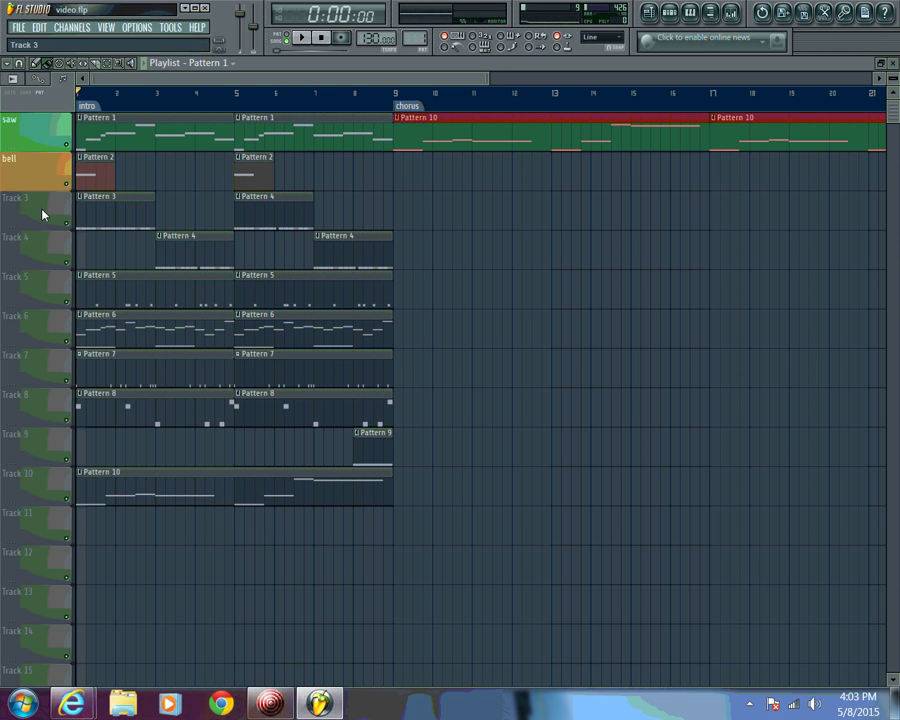
# Rename Track 3 as "hats 1" and colour it light grey
pyautogui.rightClick(42, 213)
pyautogui.click(100, 199)
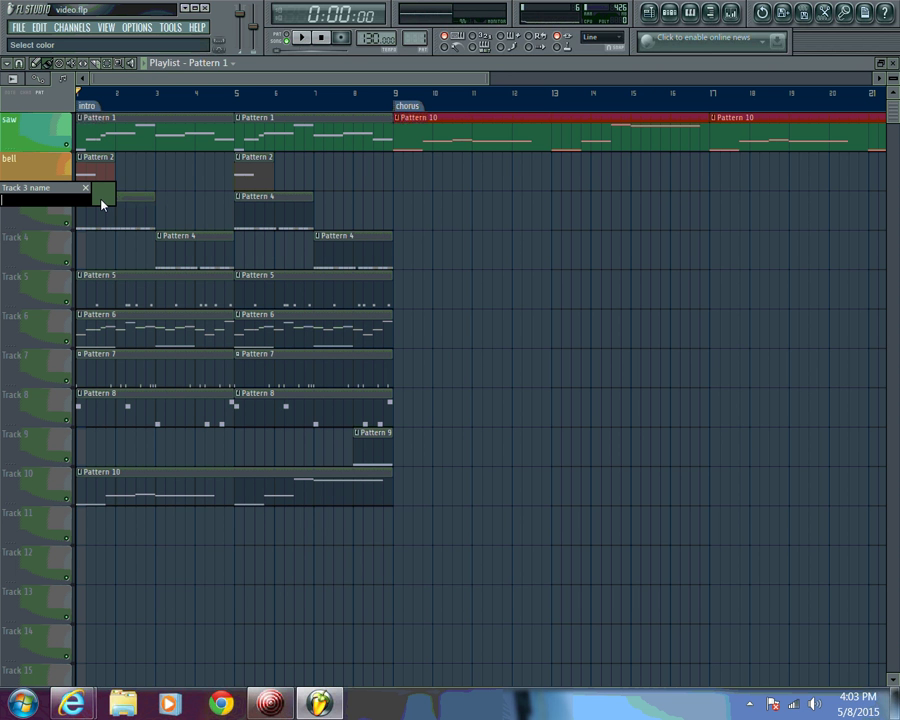
pyautogui.write('hats 1')
pyautogui.press('Return')
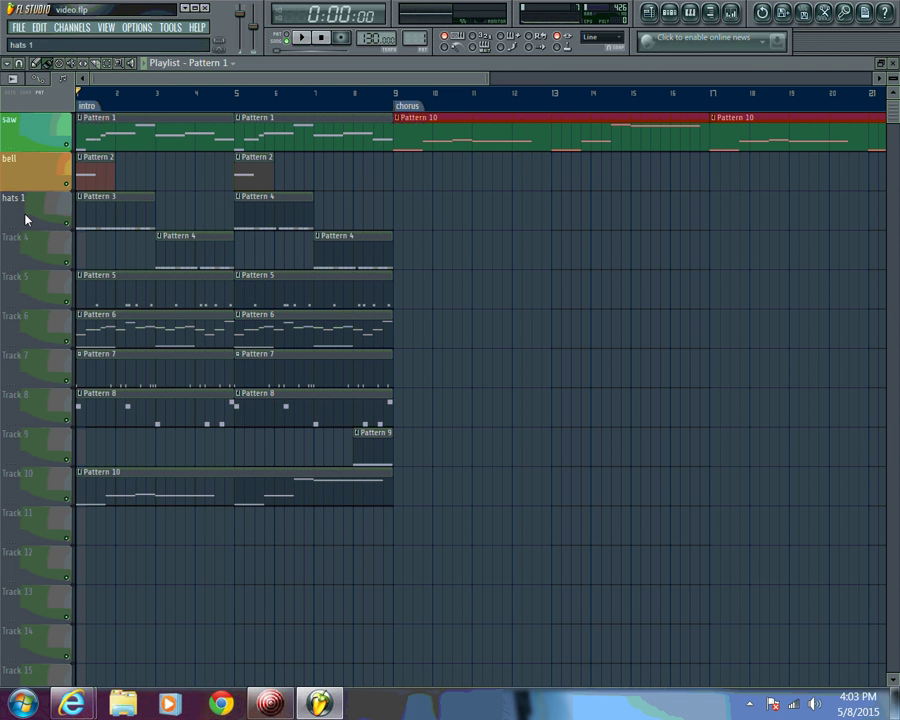
pyautogui.rightClick(27, 219)
pyautogui.click(100, 198)
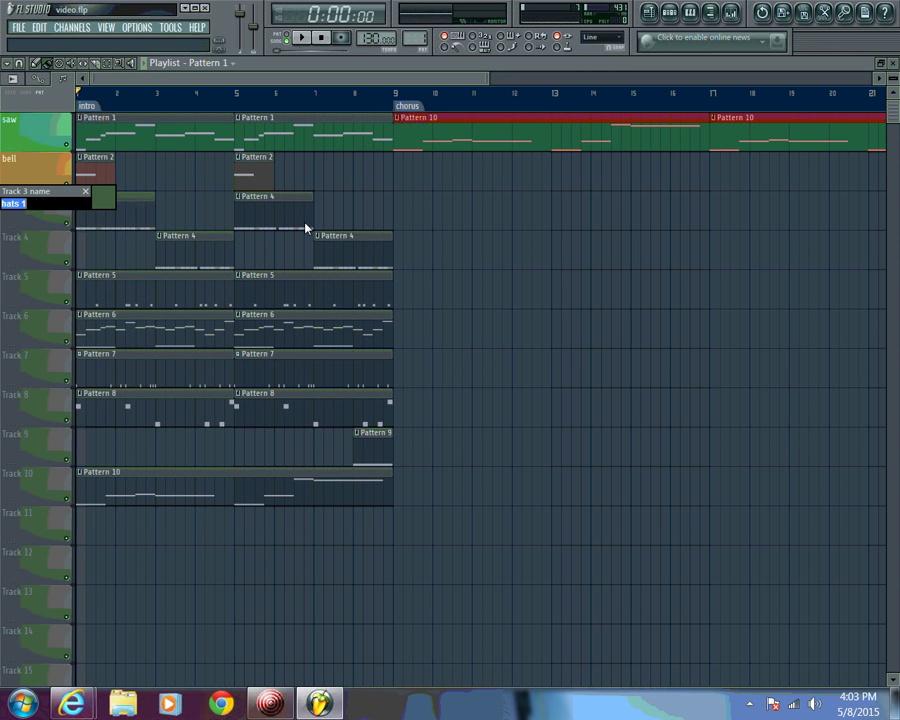
pyautogui.click(108, 204)
pyautogui.click(354, 267)
pyautogui.press('Return')
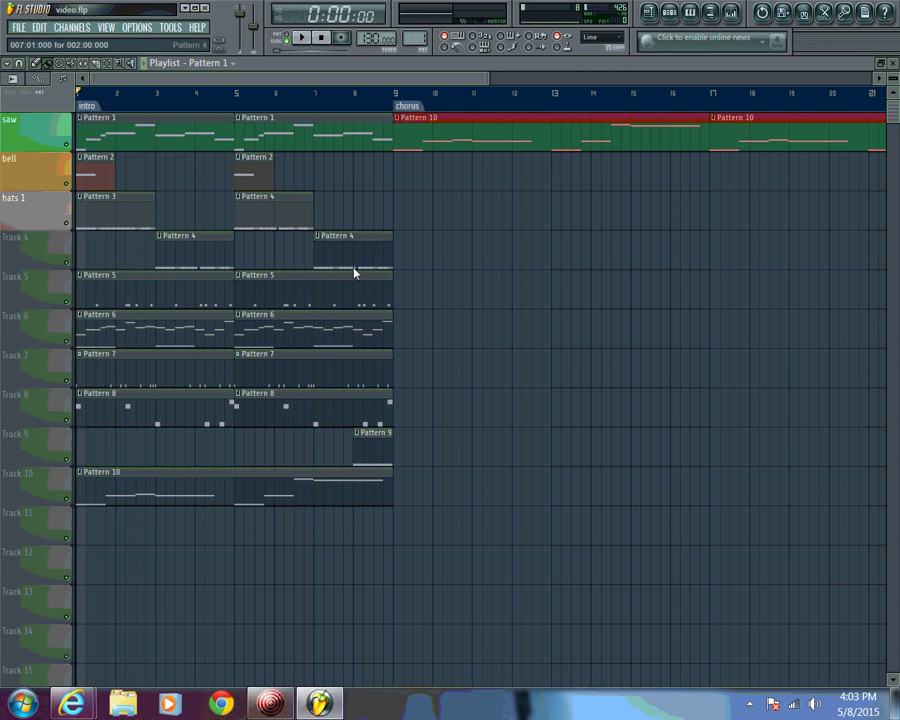
# Rename Track 4 as "hats 2" and colour it muted grey-teal
pyautogui.rightClick(28, 234)
pyautogui.click(70, 238)
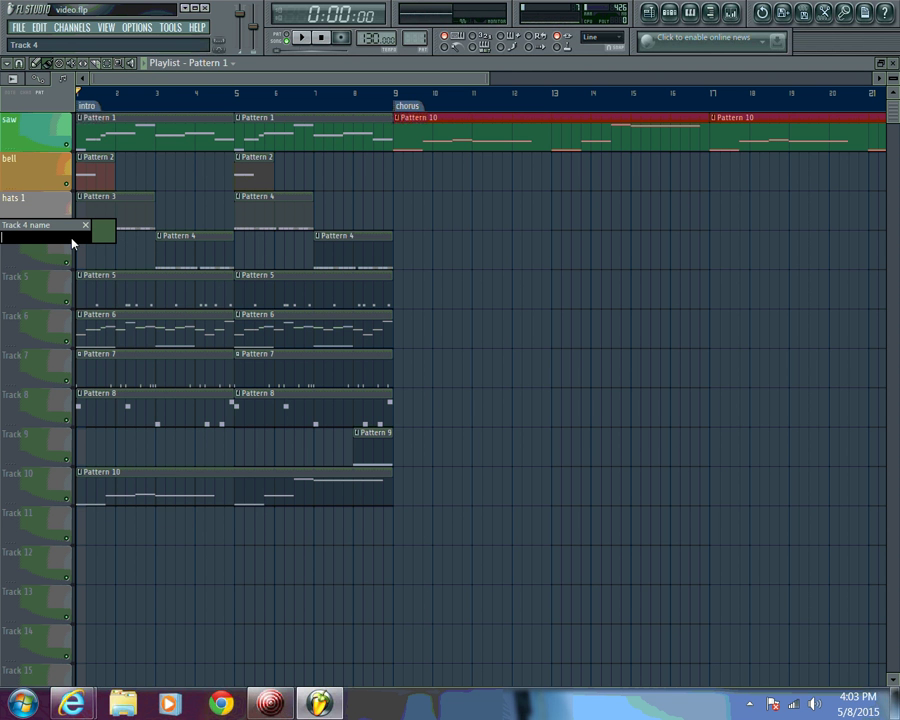
pyautogui.write('hats 2')
pyautogui.click(104, 231)
pyautogui.click(137, 290)
pyautogui.press('Return')
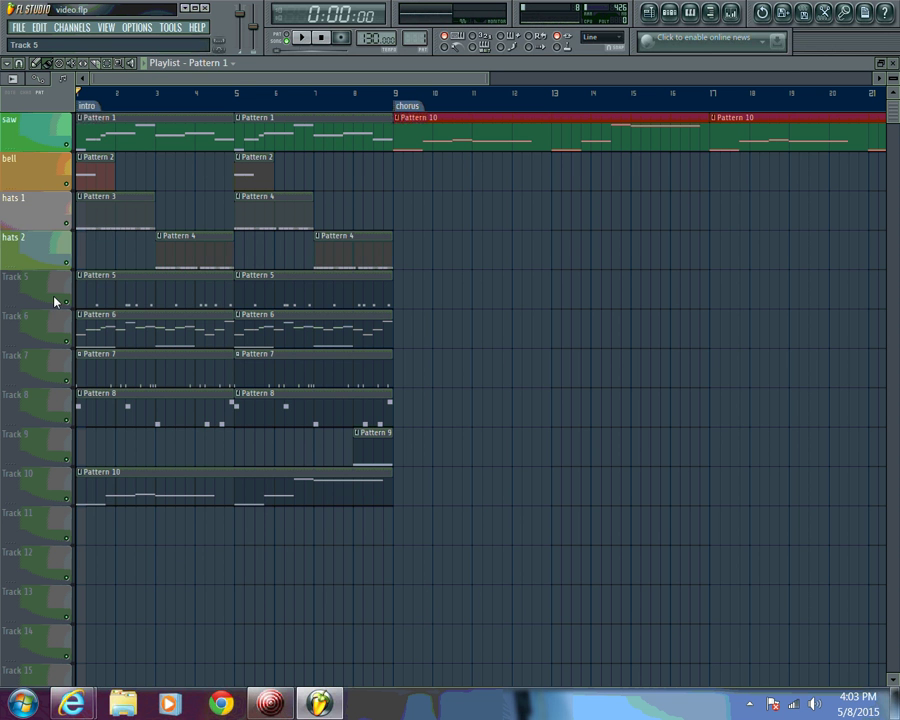
# Rename Track 5 as "snare" and colour it blue
pyautogui.rightClick(52, 289)
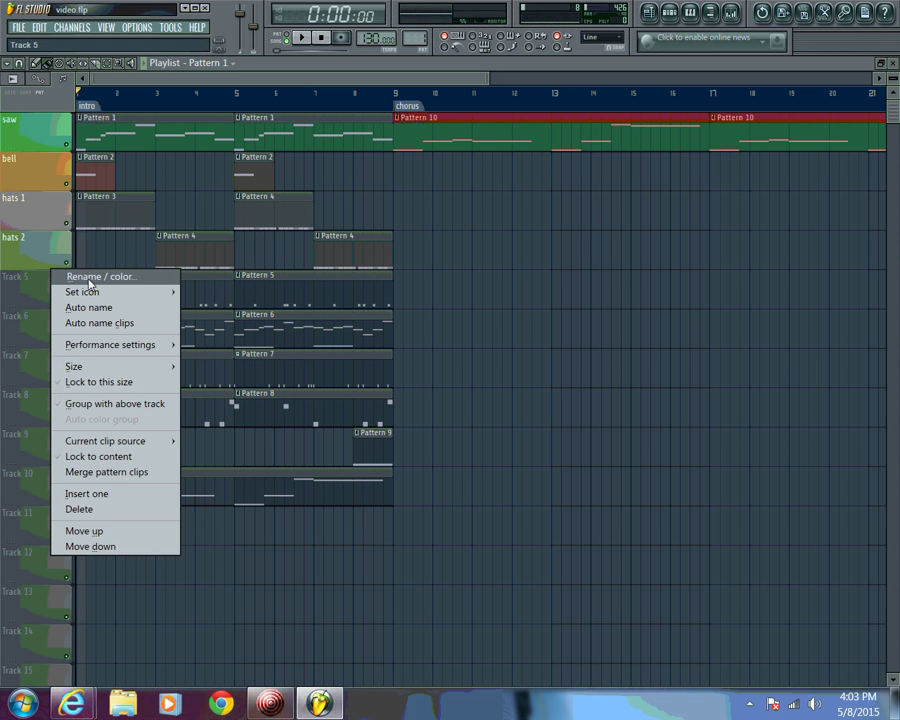
pyautogui.click(88, 279)
pyautogui.write('sna')
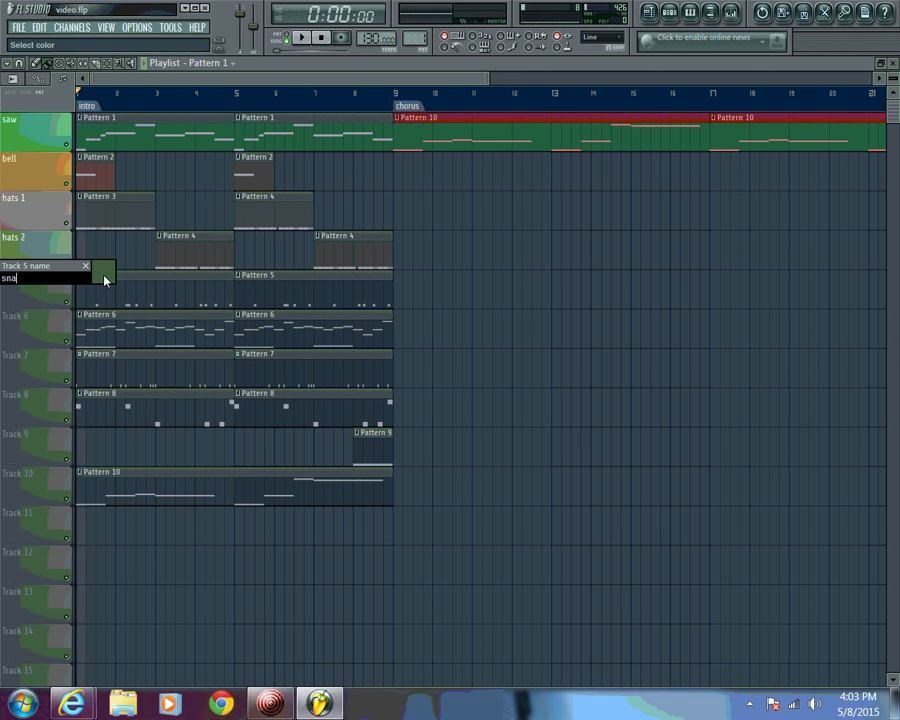
pyautogui.write('re')
pyautogui.click(104, 279)
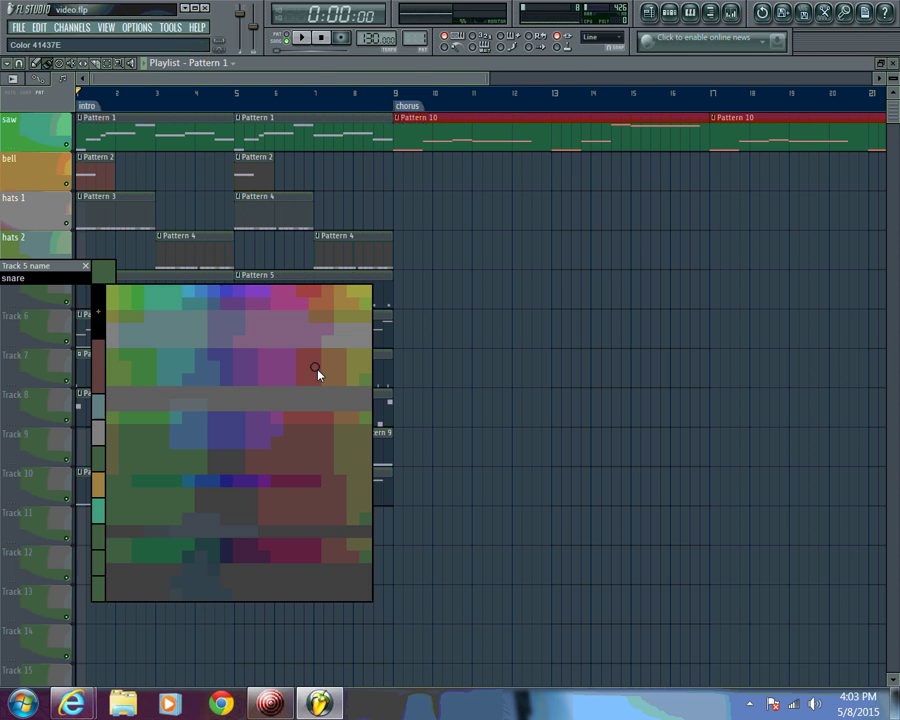
pyautogui.click(215, 297)
pyautogui.press('Return')
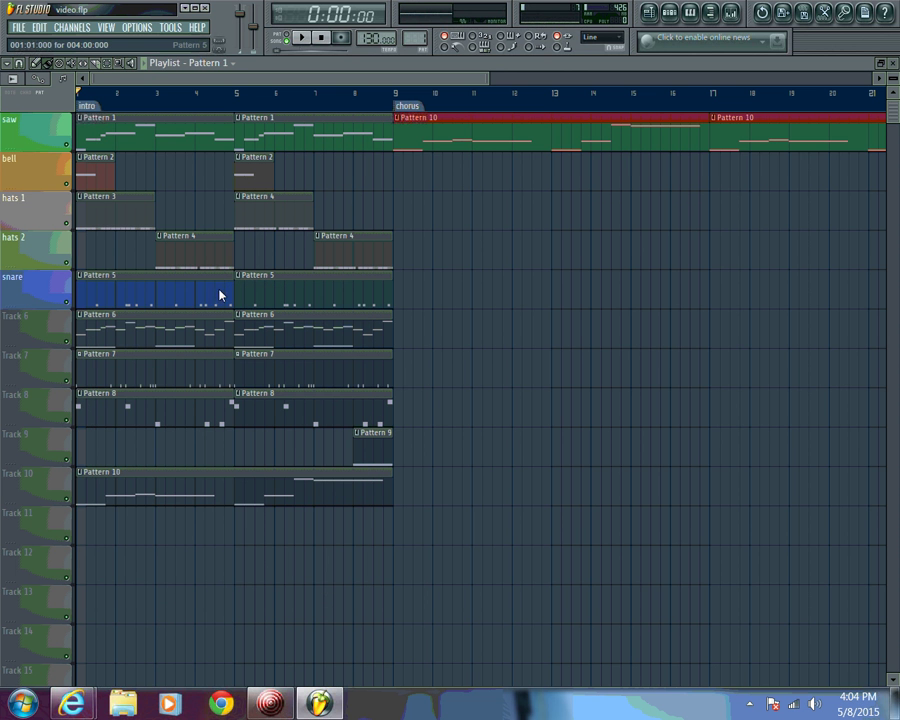
# Rename Track 6 as "piano" and colour it dark grey
pyautogui.rightClick(36, 332)
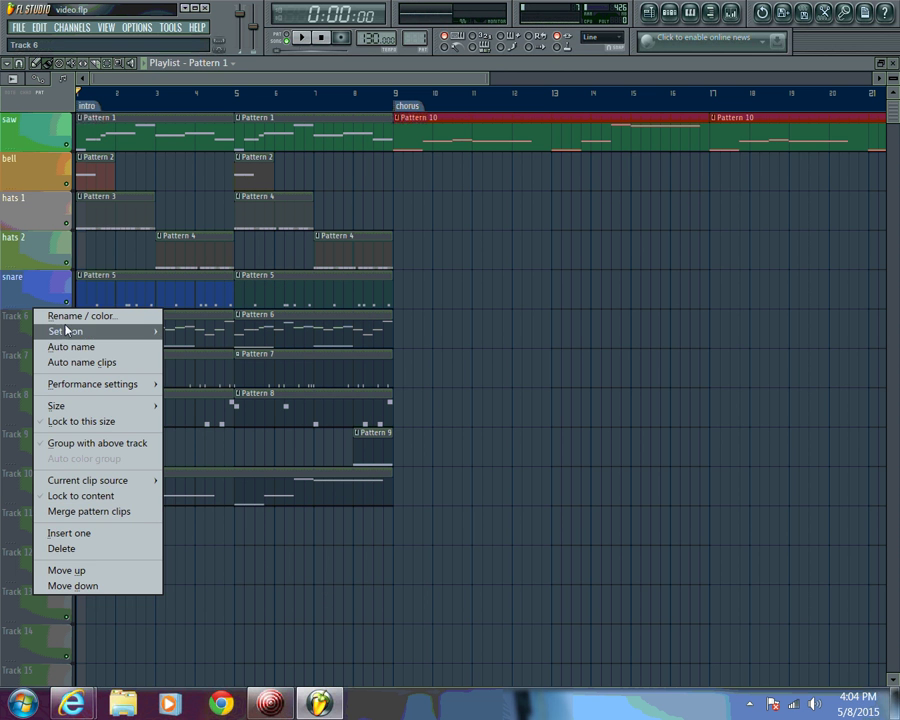
pyautogui.click(72, 315)
pyautogui.write('p')
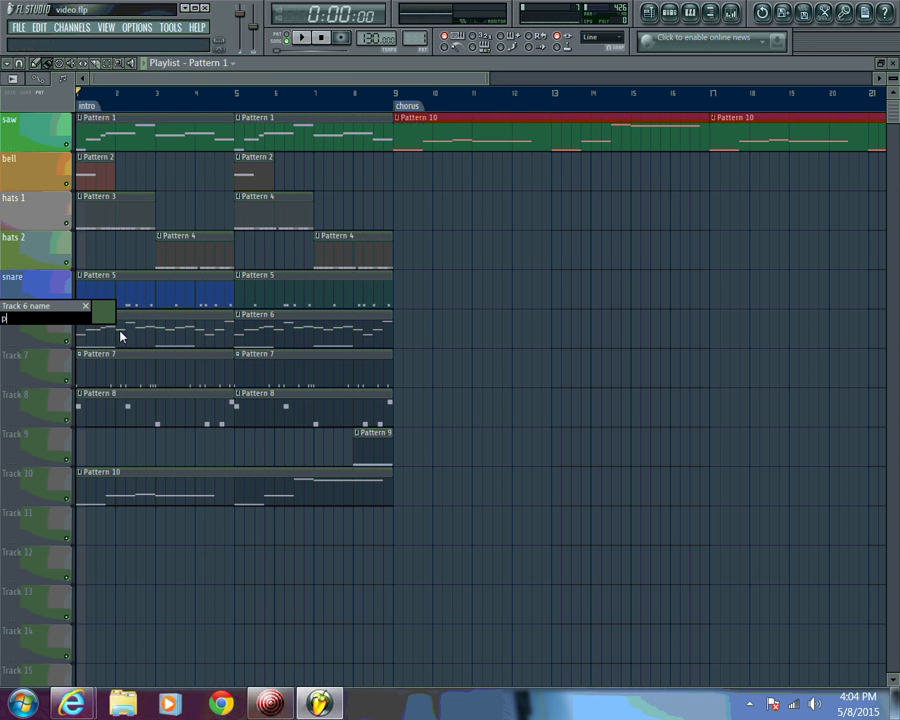
pyautogui.write('iano')
pyautogui.click(102, 311)
pyautogui.click(195, 428)
pyautogui.press('Return')
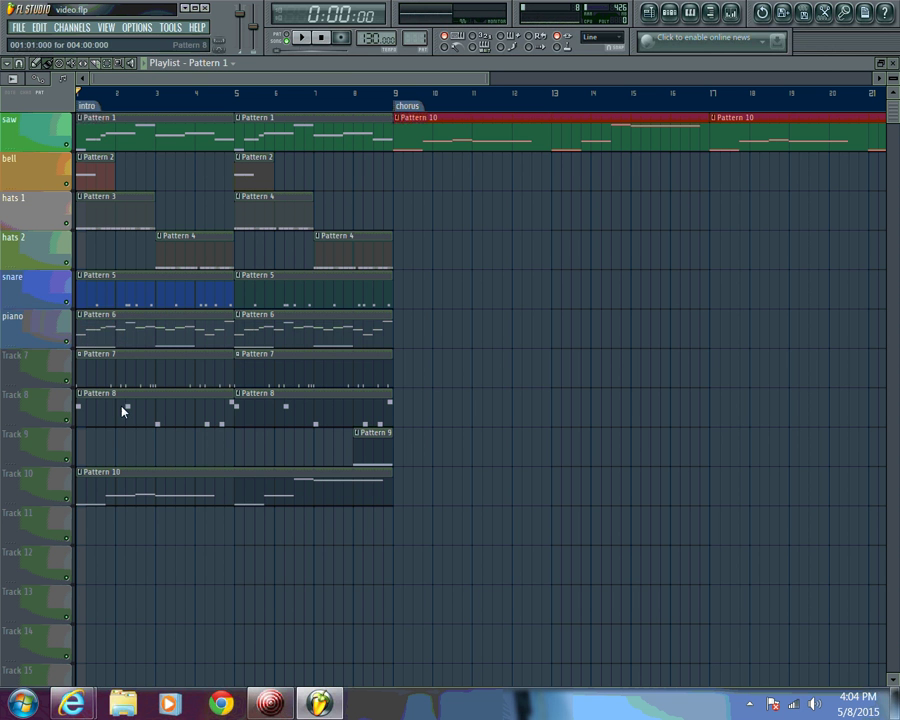
# Rename Track 7 as "kick 1" and colour it olive yellow
pyautogui.rightClick(55, 375)
pyautogui.click(90, 353)
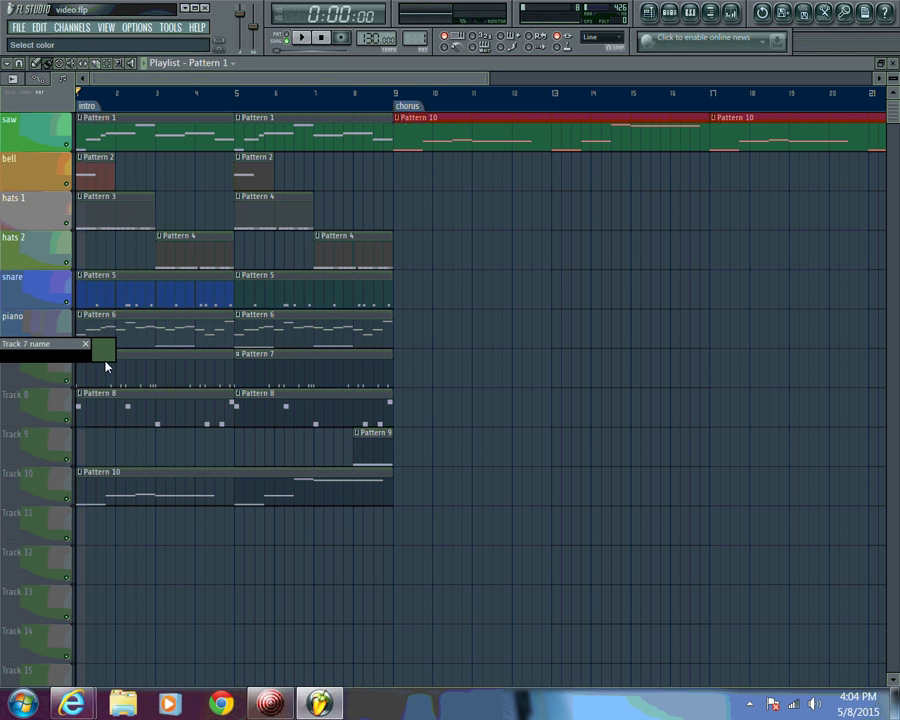
pyautogui.write('kick 1')
pyautogui.click(108, 351)
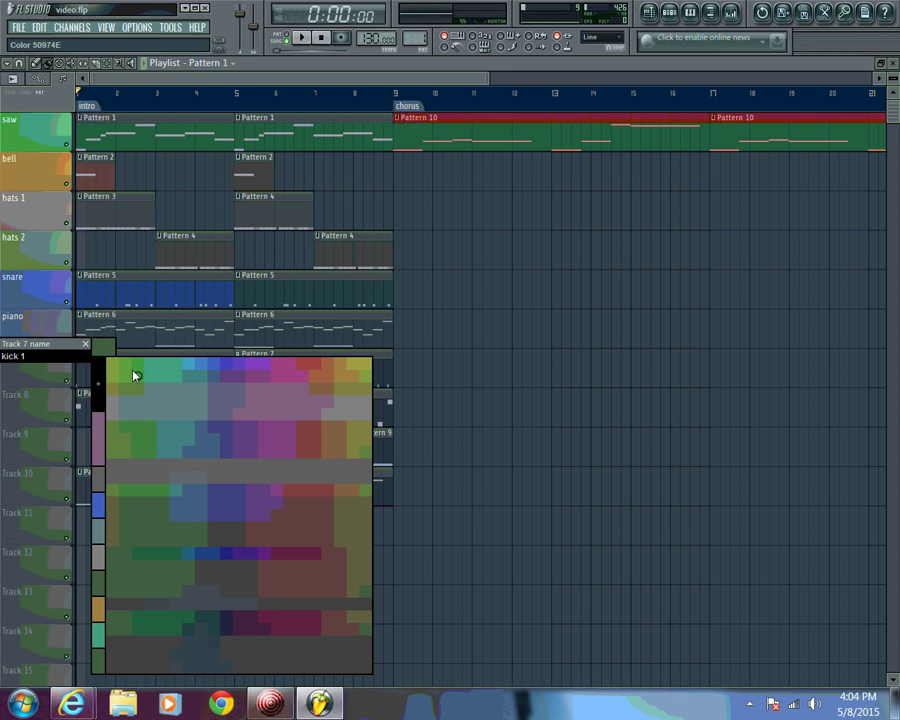
pyautogui.click(352, 370)
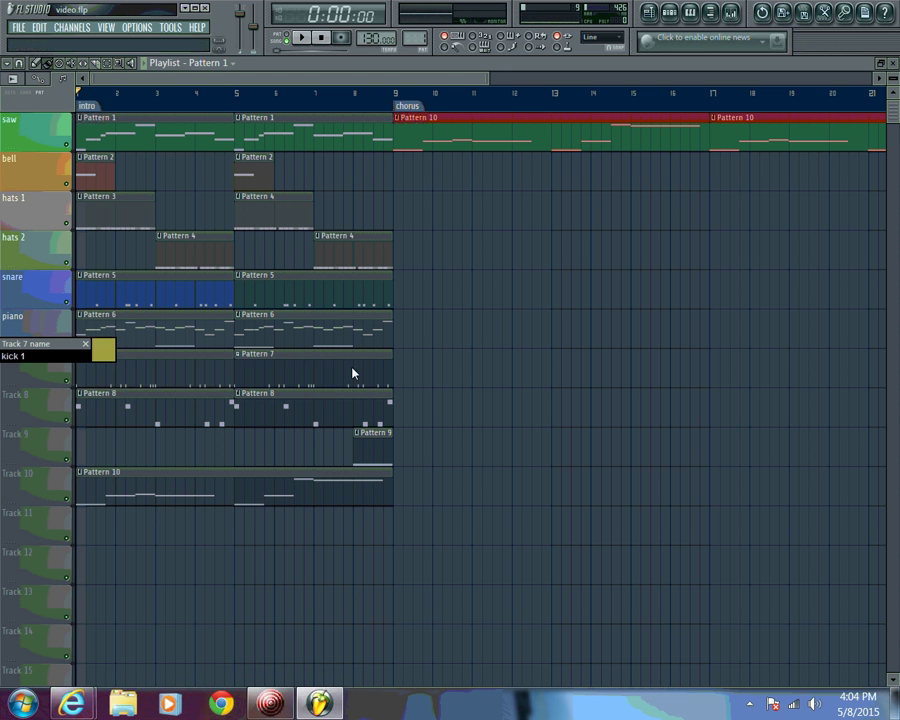
pyautogui.press('Return')
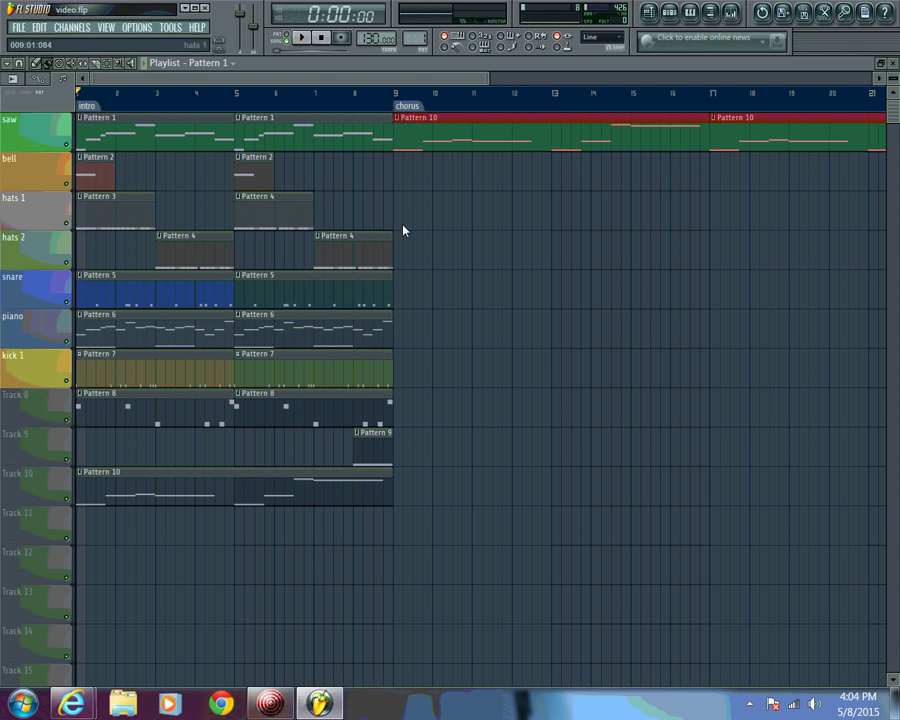
# Audition Pattern 1 and view Pattern 8's BIG WHITE KICK 17 notes in the piano roll, returning to the playlist
pyautogui.click(670, 14)
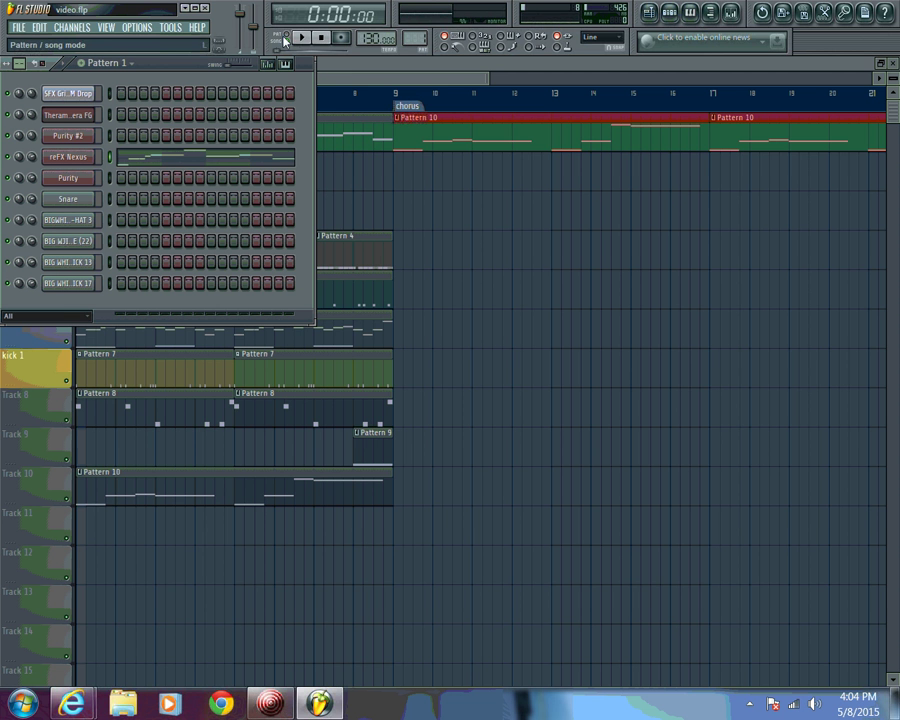
pyautogui.click(300, 37)
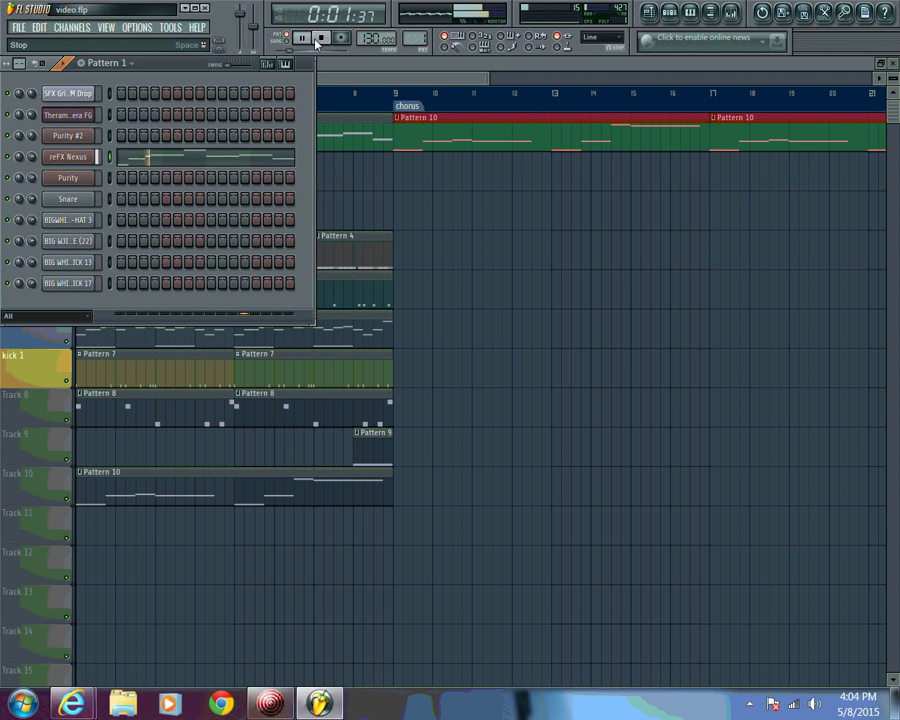
pyautogui.click(320, 37)
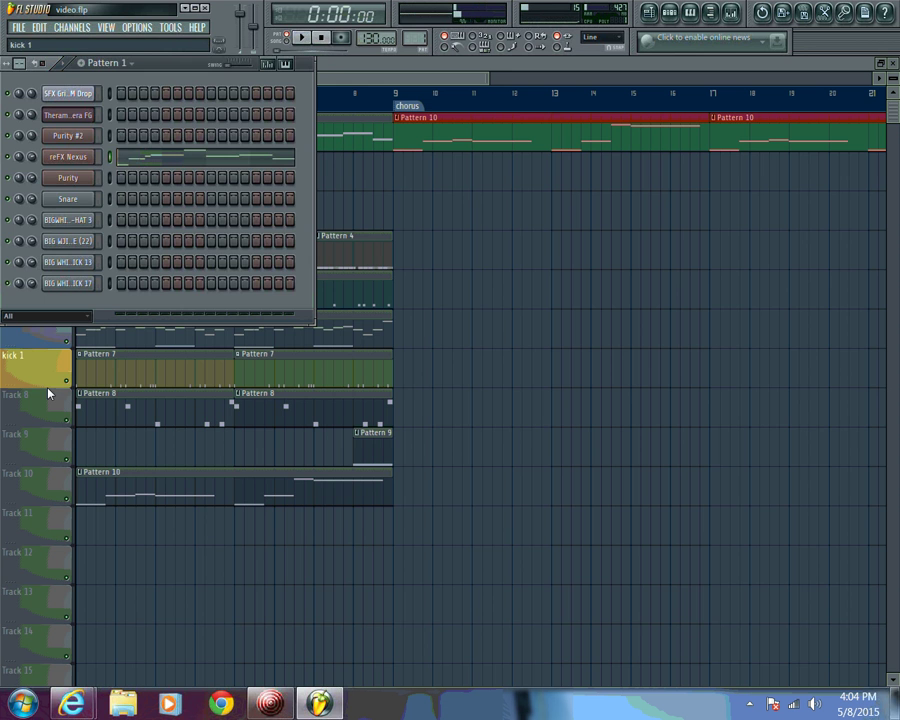
pyautogui.press('F6')
pyautogui.press('F7')
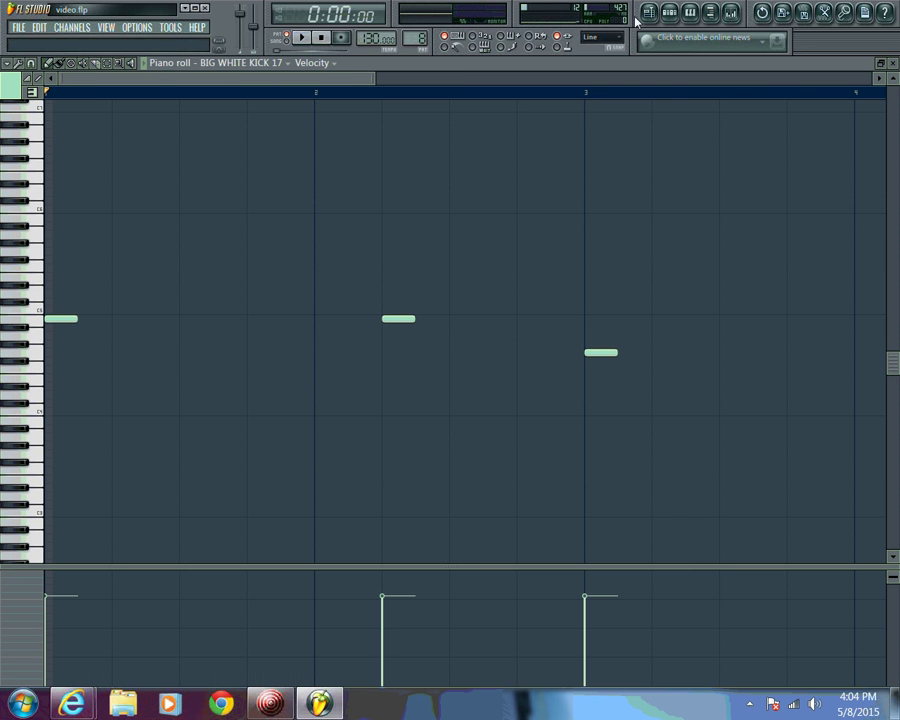
pyautogui.press('F6')
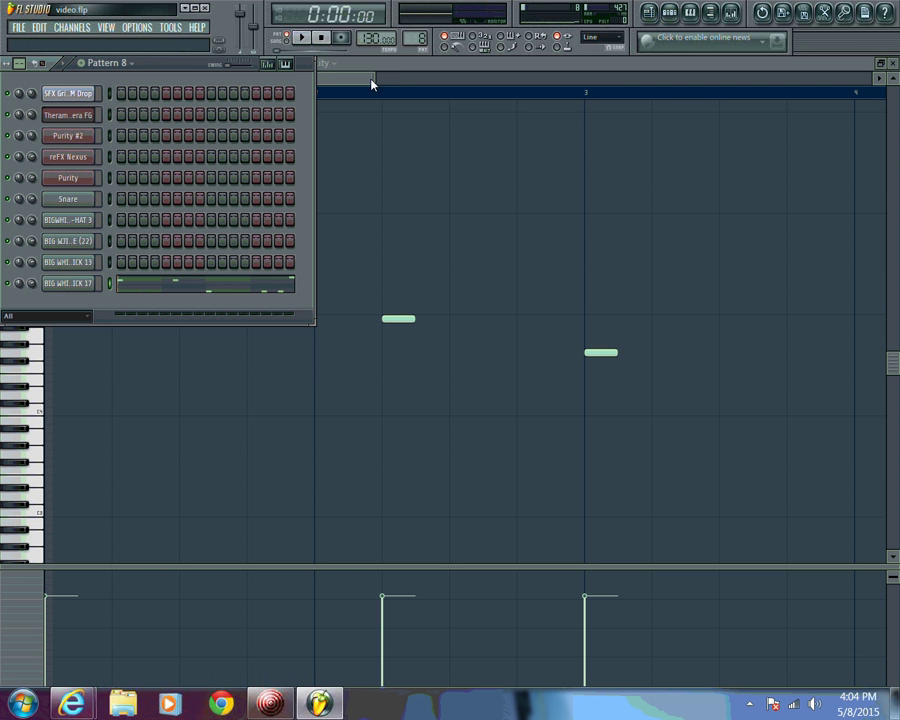
pyautogui.click(649, 12)
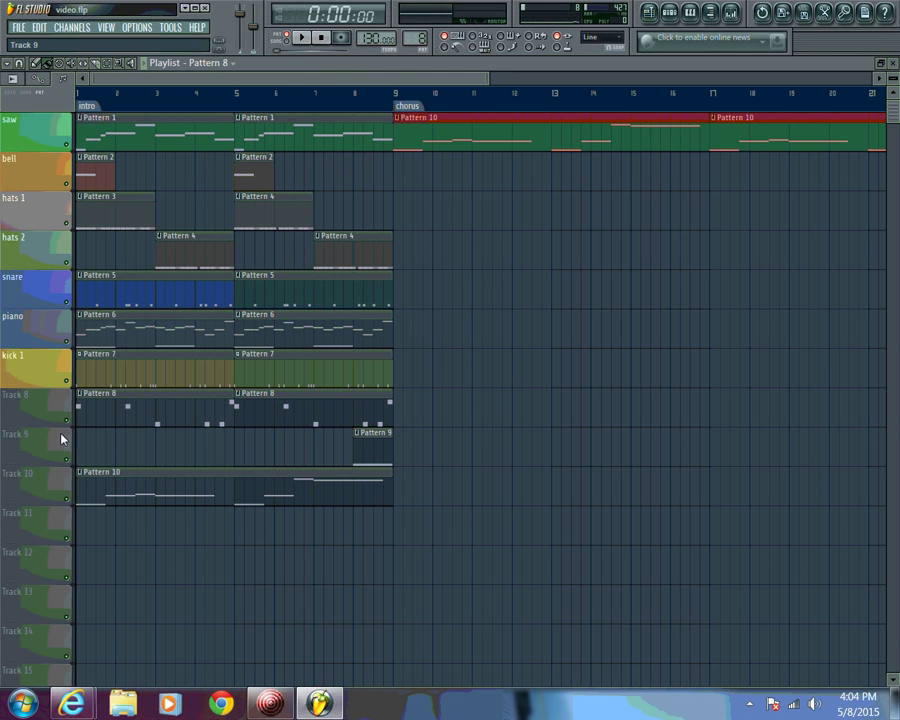
# Rename Track 8 as "808 1" and colour it violet
pyautogui.rightClick(44, 392)
pyautogui.click(103, 395)
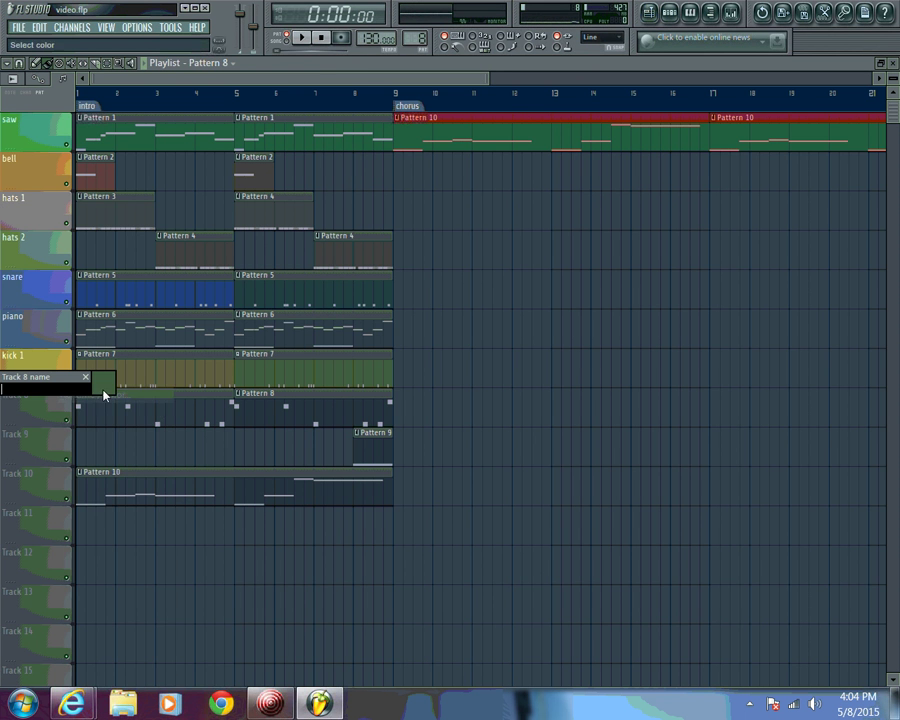
pyautogui.write('808')
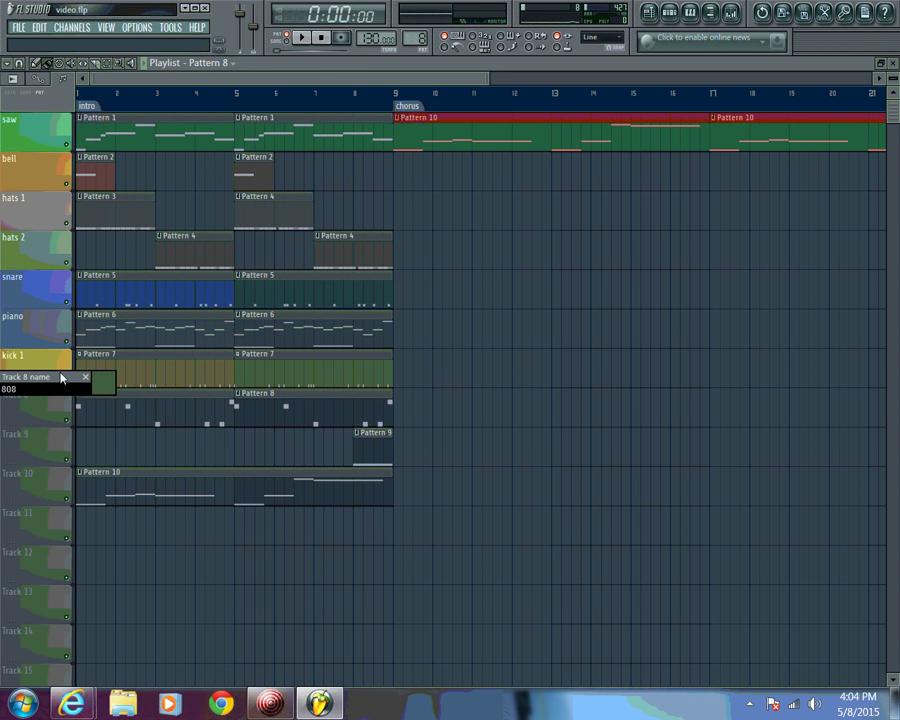
pyautogui.write(' 1')
pyautogui.click(97, 386)
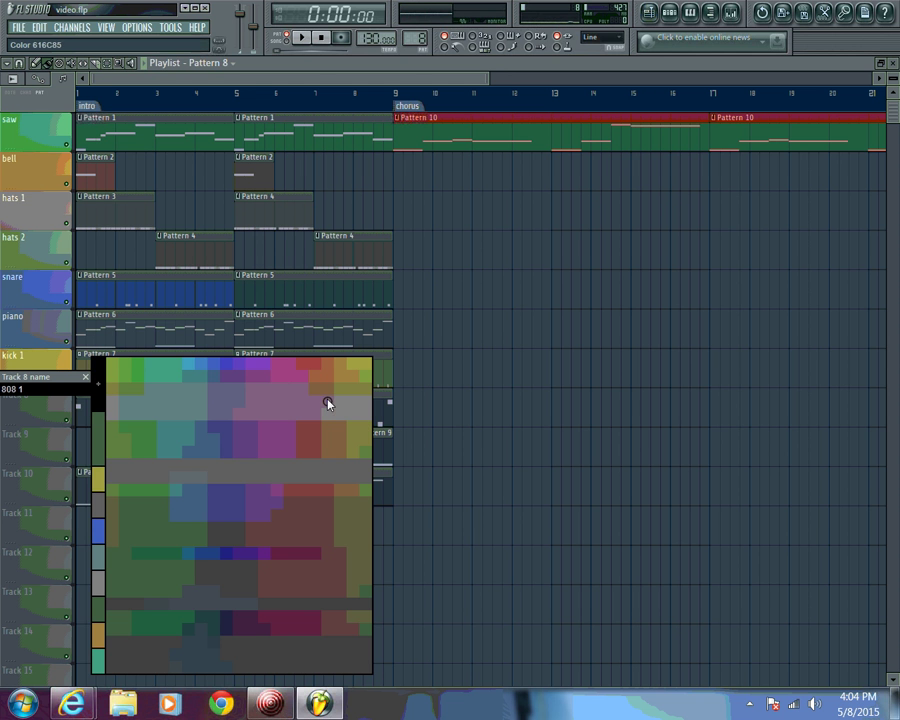
pyautogui.click(225, 387)
pyautogui.press('Return')
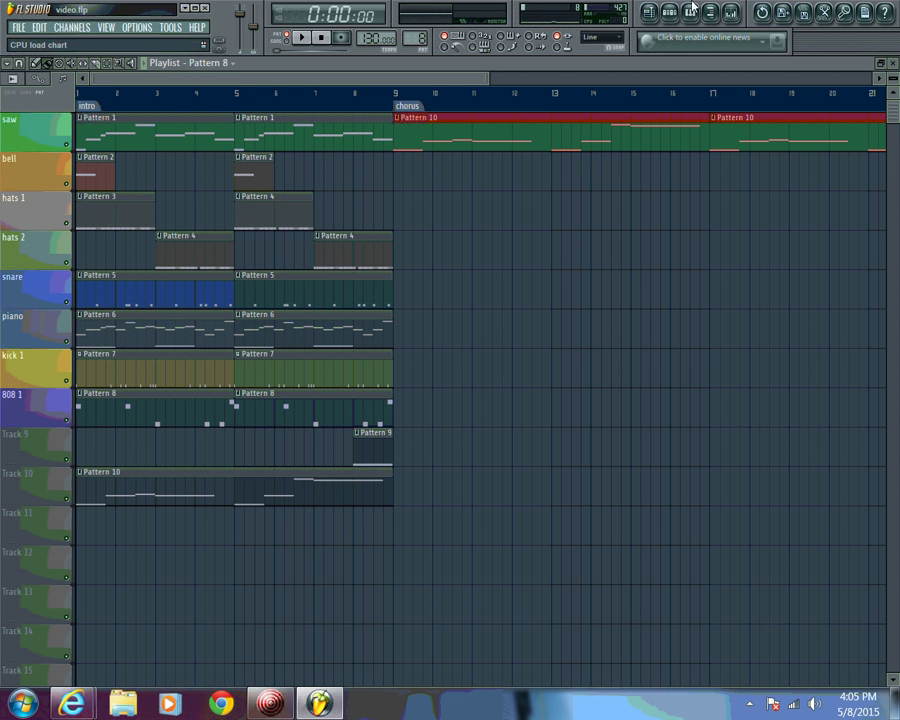
# Select Pattern 9, play it briefly and show its channels to identify which instrument it uses
pyautogui.click(675, 13)
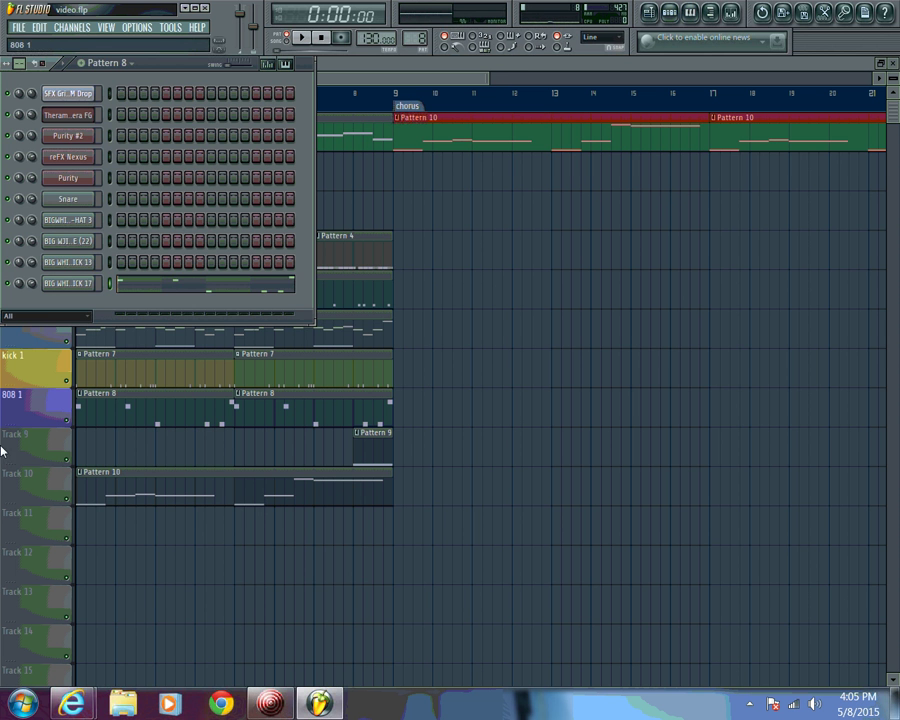
pyautogui.press('F6')
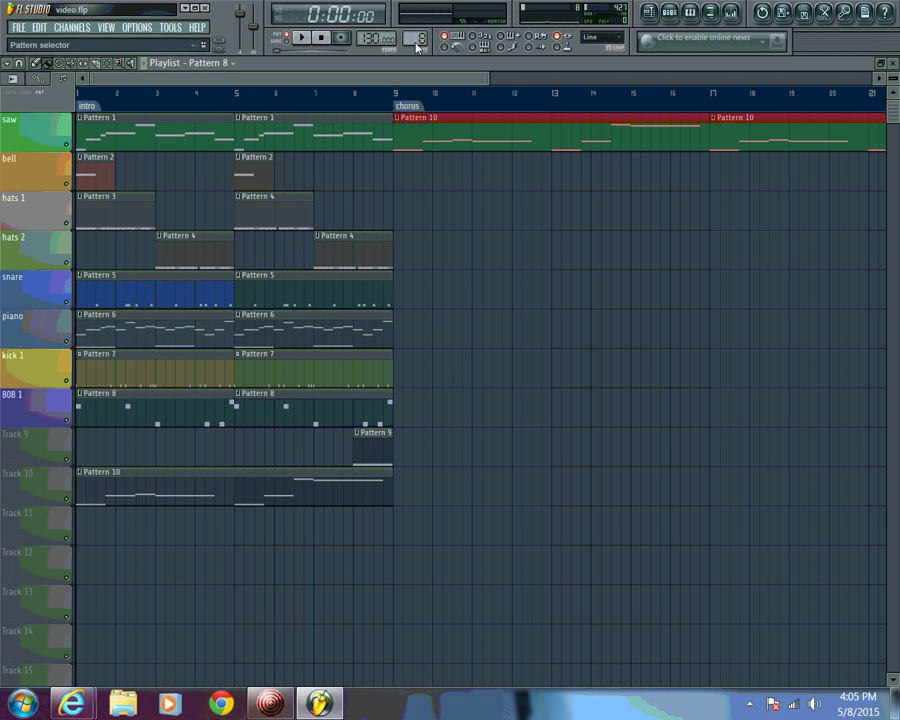
pyautogui.scroll(1, 417, 42)
pyautogui.click(300, 37)
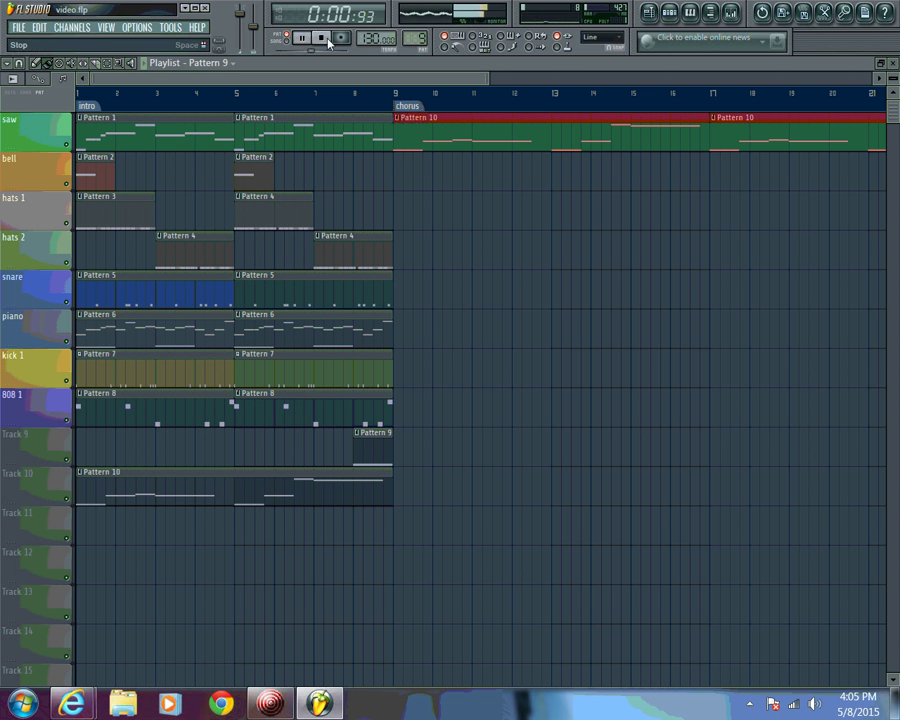
pyautogui.click(320, 38)
pyautogui.click(672, 16)
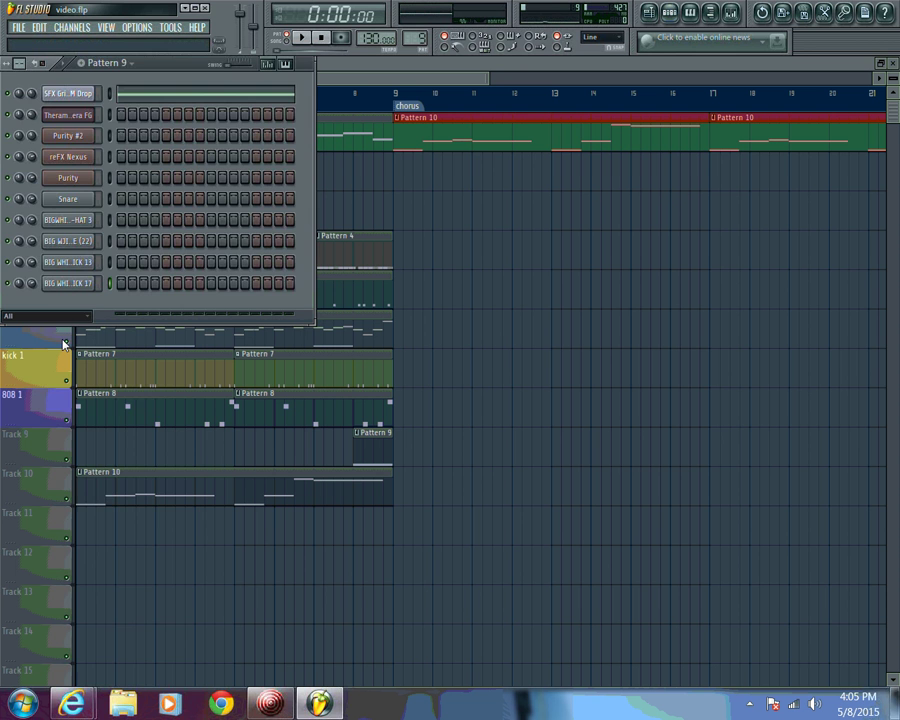
# Rename Track 9 as "fx" and colour it light blue
pyautogui.rightClick(52, 456)
pyautogui.click(88, 397)
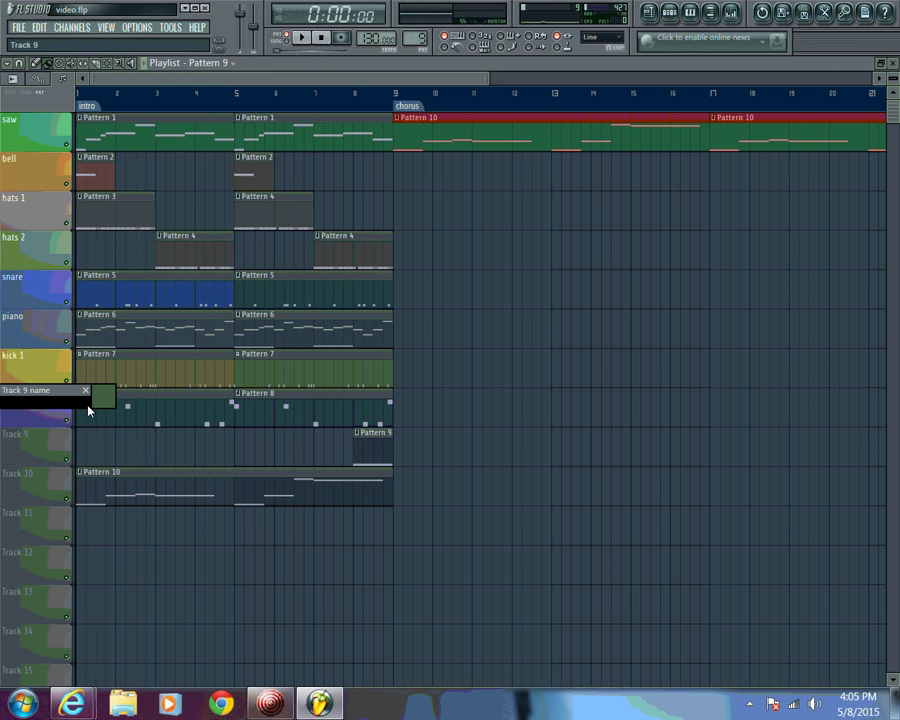
pyautogui.write('fx')
pyautogui.click(98, 397)
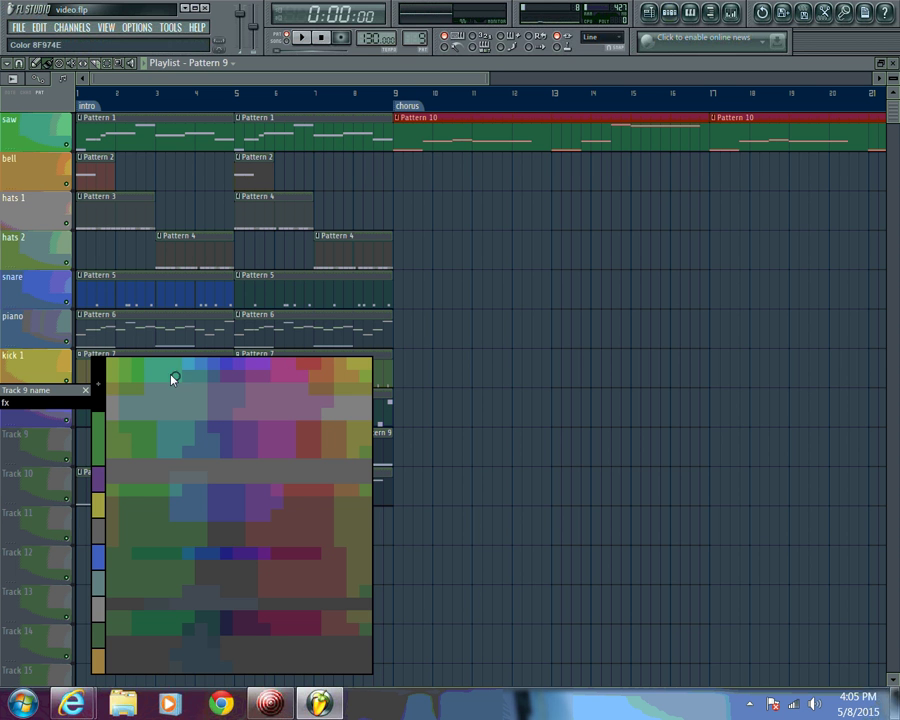
pyautogui.click(190, 368)
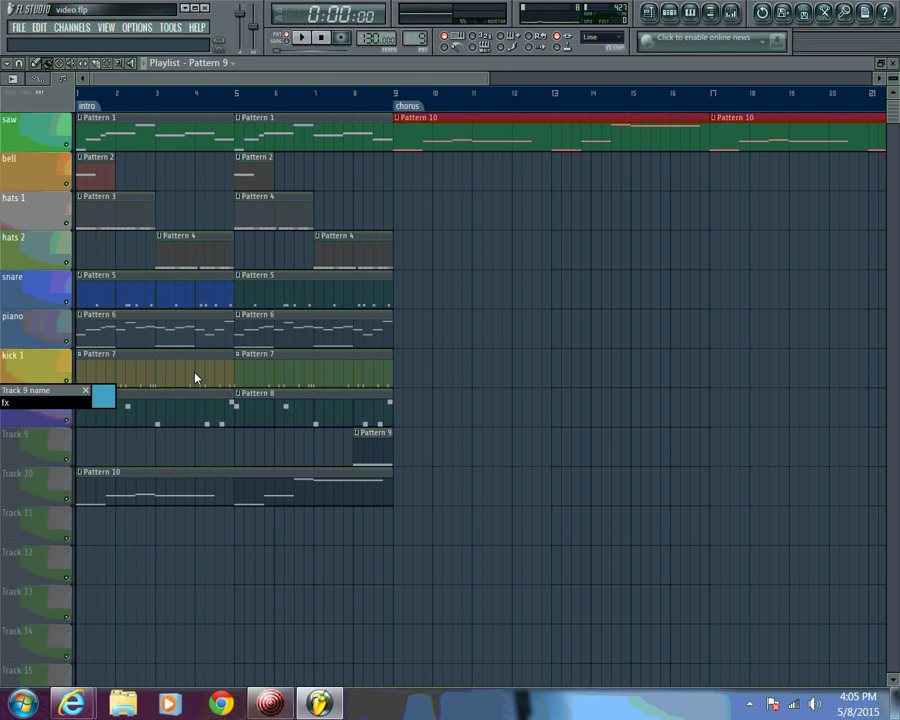
# Rename Track 10 as "whistle" and colour it purple
pyautogui.rightClick(43, 495)
pyautogui.click(76, 396)
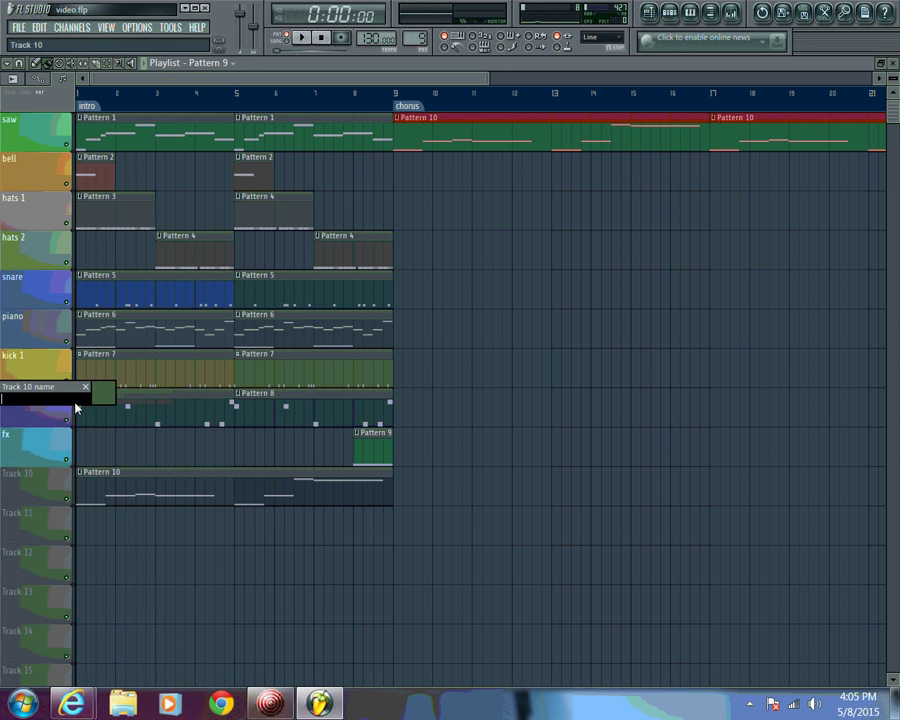
pyautogui.write('whistle')
pyautogui.click(108, 396)
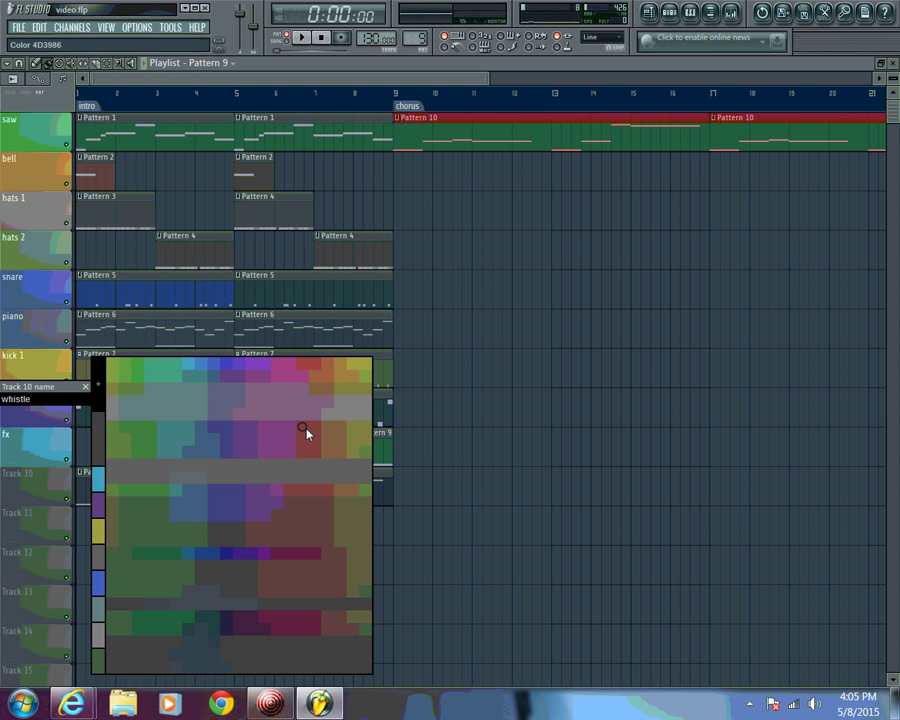
pyautogui.click(253, 429)
pyautogui.press('Return')
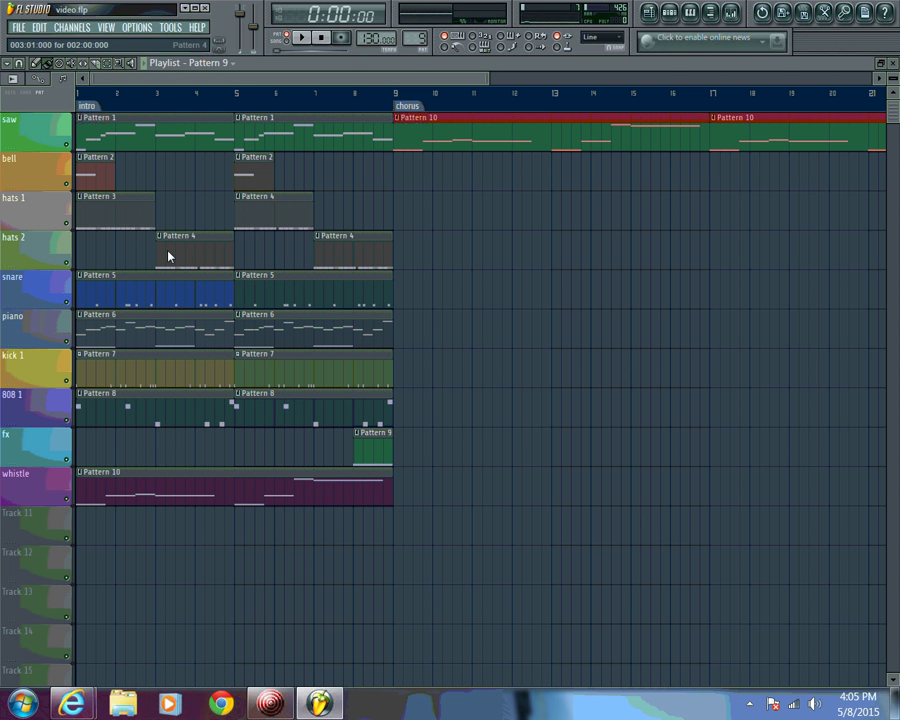
# Delete the intro clips from the saw, bell, hats 1, hats 2 and whistle tracks, starting song playback before removing the whistle clip
pyautogui.rightClick(140, 139)
pyautogui.rightClick(262, 137)
pyautogui.rightClick(255, 170)
pyautogui.rightClick(100, 170)
pyautogui.rightClick(110, 212)
pyautogui.rightClick(270, 212)
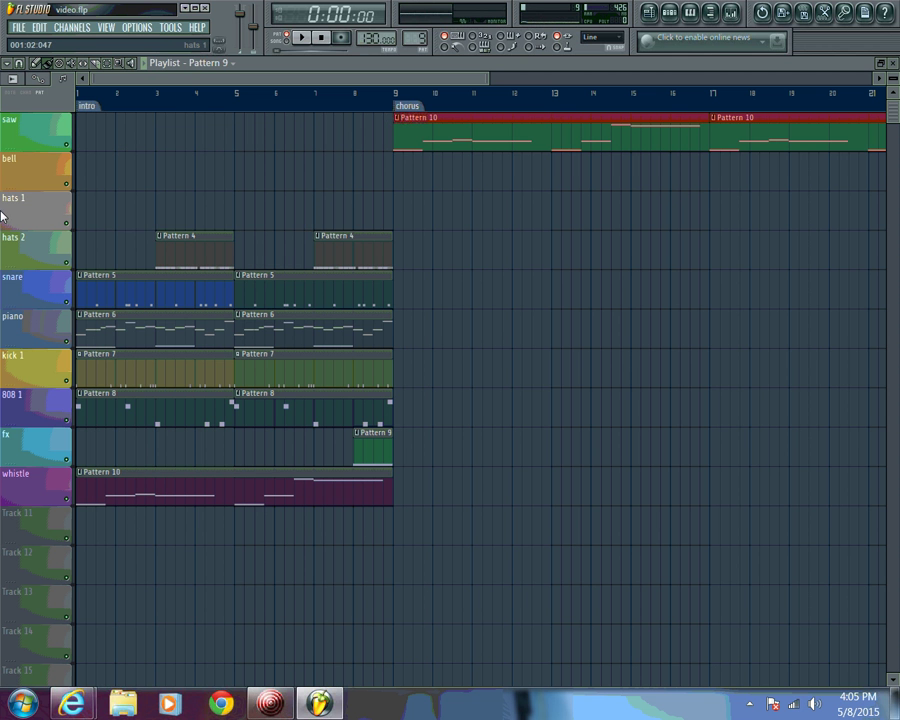
pyautogui.rightClick(330, 250)
pyautogui.rightClick(190, 250)
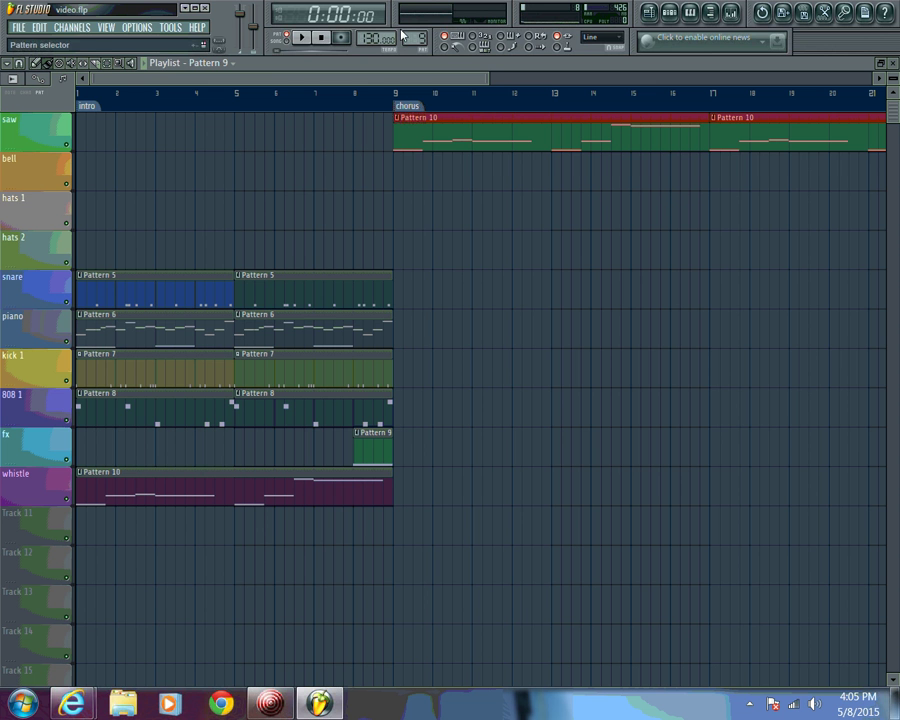
pyautogui.click(300, 42)
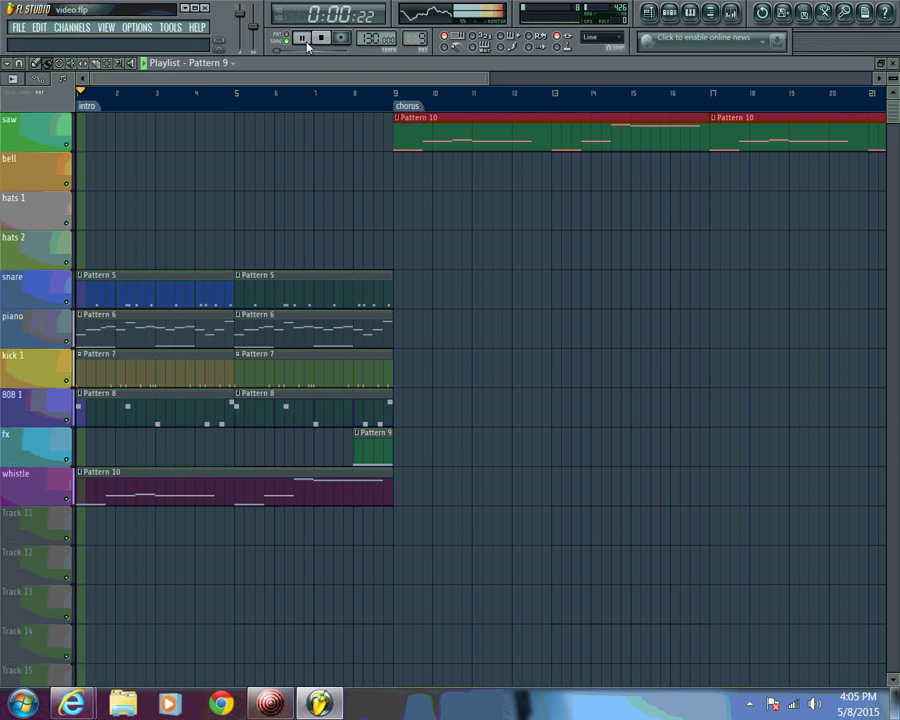
pyautogui.rightClick(167, 496)
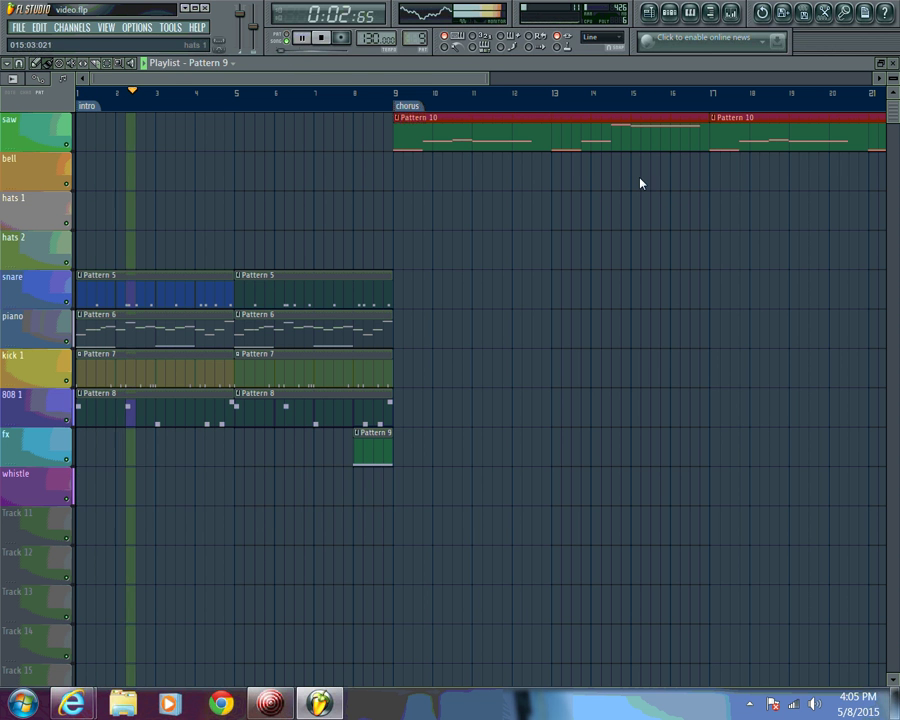
# Stop playback and place Pattern 2 clips on the hats 2 track at bars 1 and 5
pyautogui.click(319, 40)
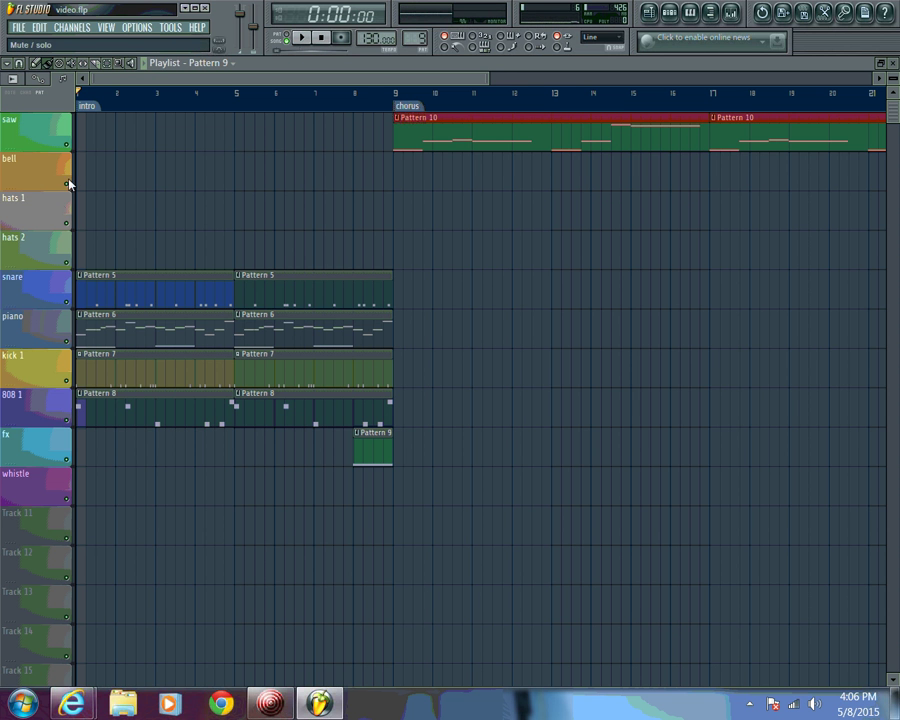
pyautogui.scroll(-5, 412, 38)
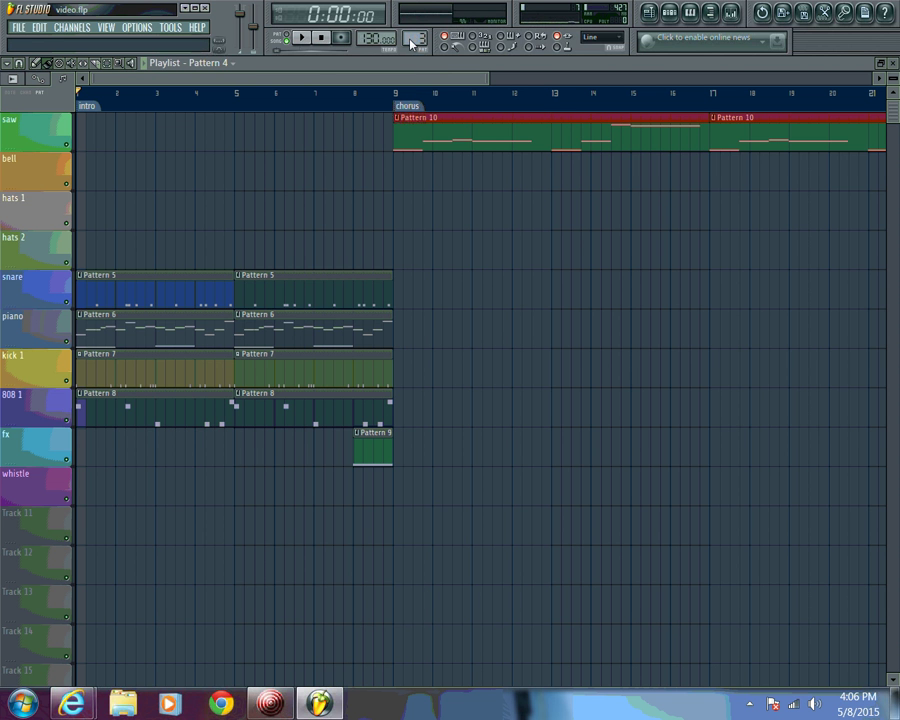
pyautogui.click(236, 246)
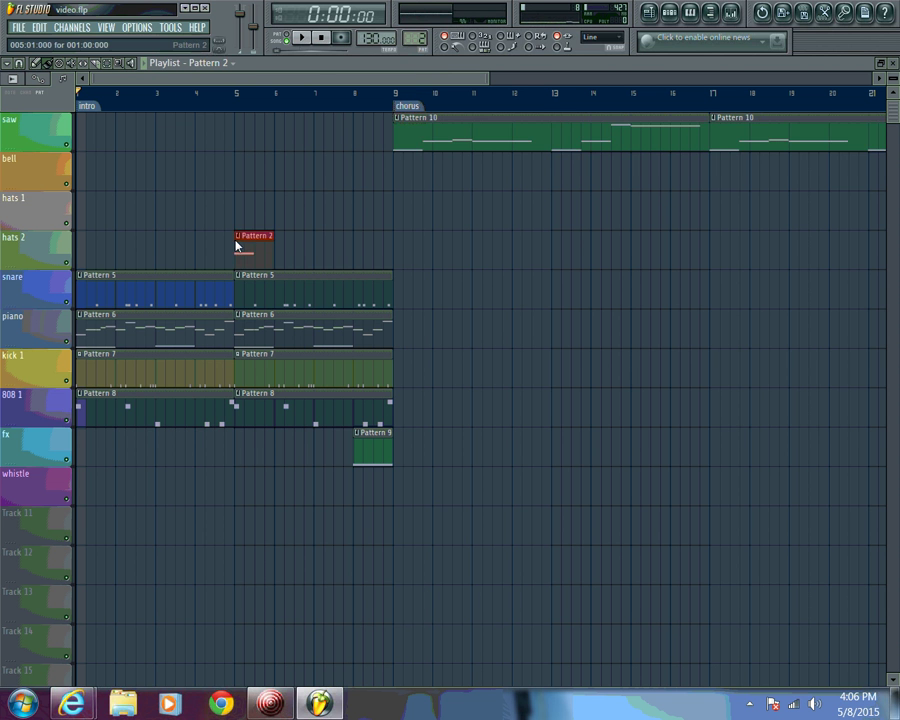
pyautogui.click(91, 250)
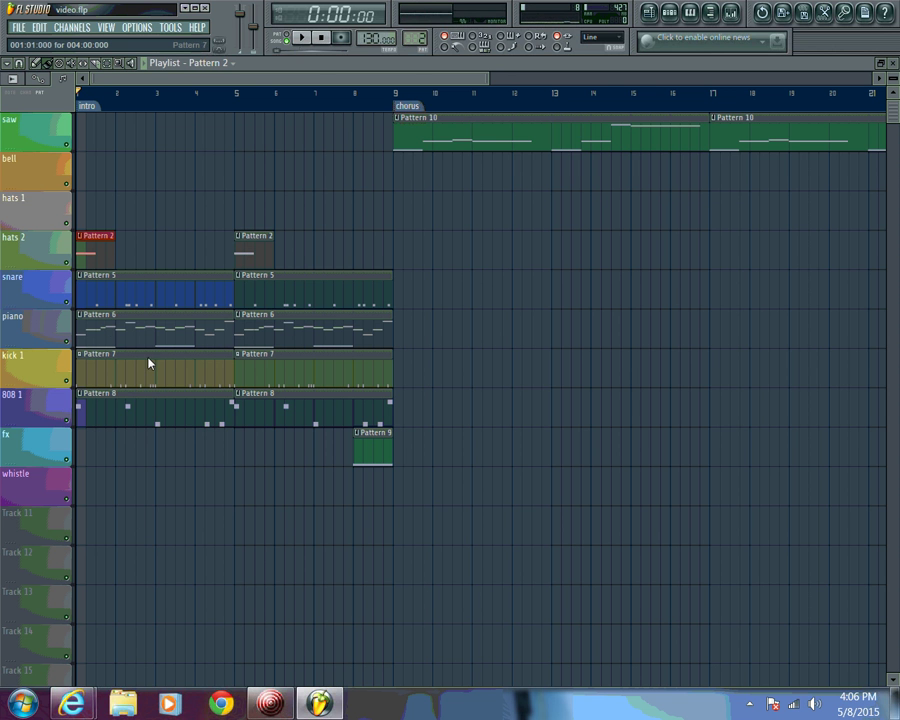
# Delete the first 808 1 clip and both piano clips from the intro, playing the song while thinning it out
pyautogui.rightClick(98, 418)
pyautogui.click(302, 39)
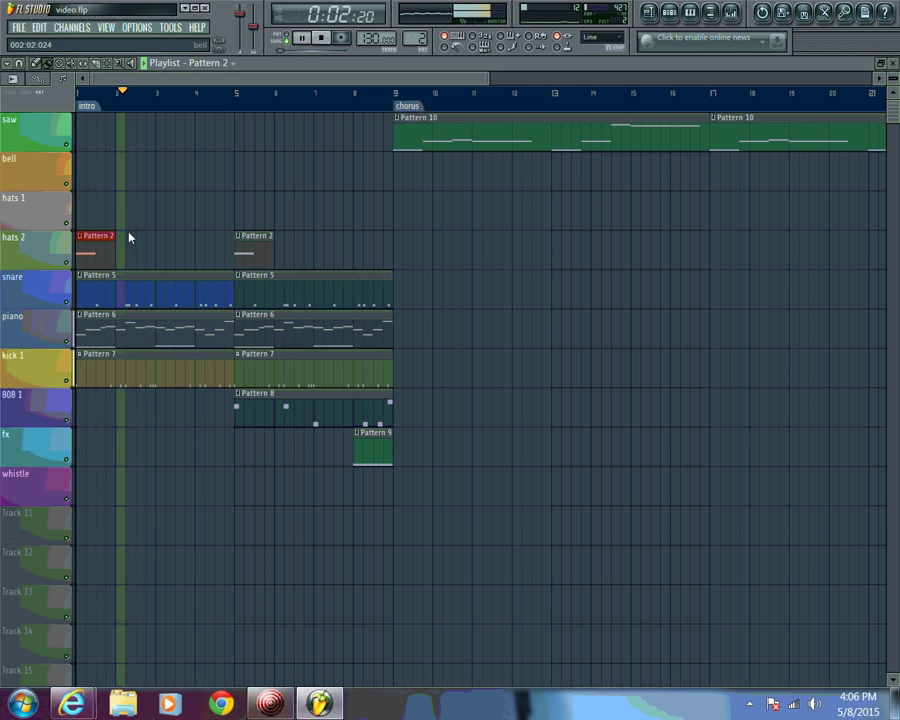
pyautogui.rightClick(224, 338)
pyautogui.rightClick(251, 337)
pyautogui.press('space')
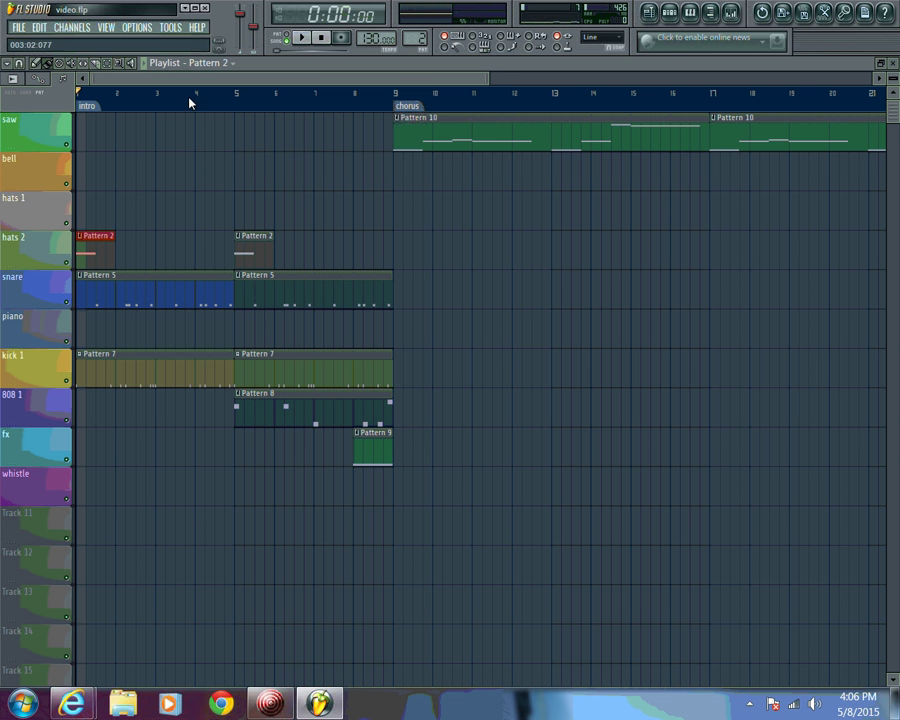
# Place Pattern 1 on the saw track at bars 1 and 5, and briefly play the song to check it
pyautogui.scroll(-1, 424, 46)
pyautogui.moveTo(80, 122); pyautogui.dragTo(240, 122)
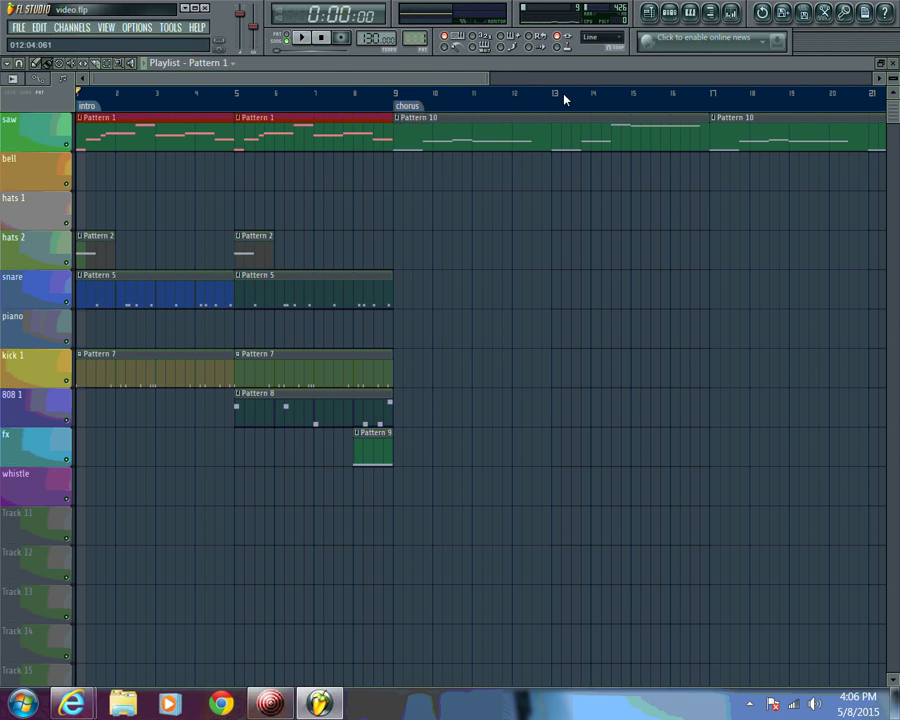
pyautogui.click(300, 39)
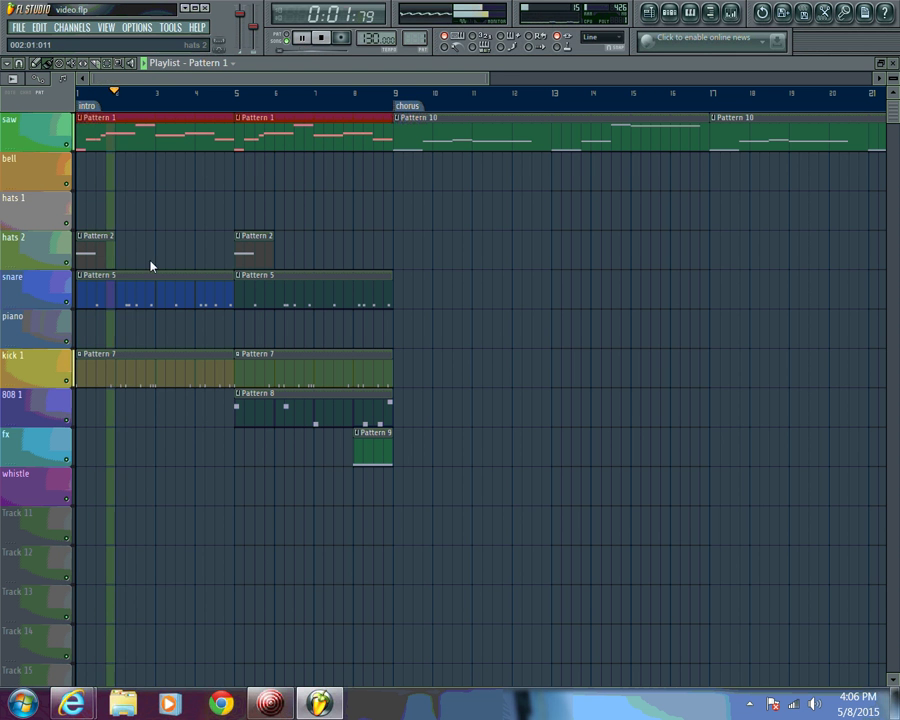
pyautogui.click(320, 38)
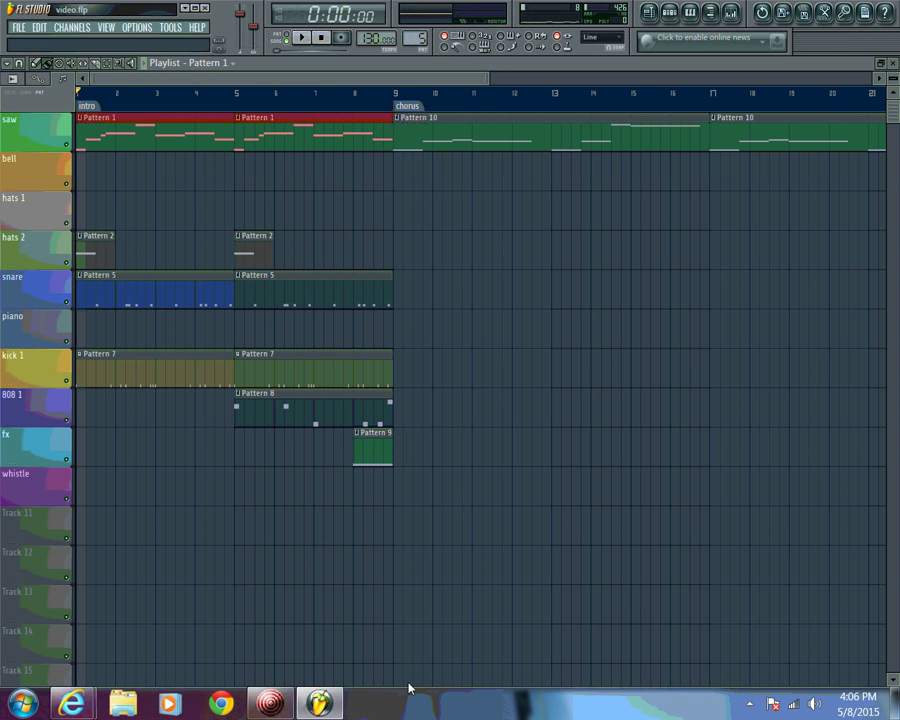
# Place Pattern 8 back on the 808 1 track at bar 1 and play the song
pyautogui.click(283, 410)
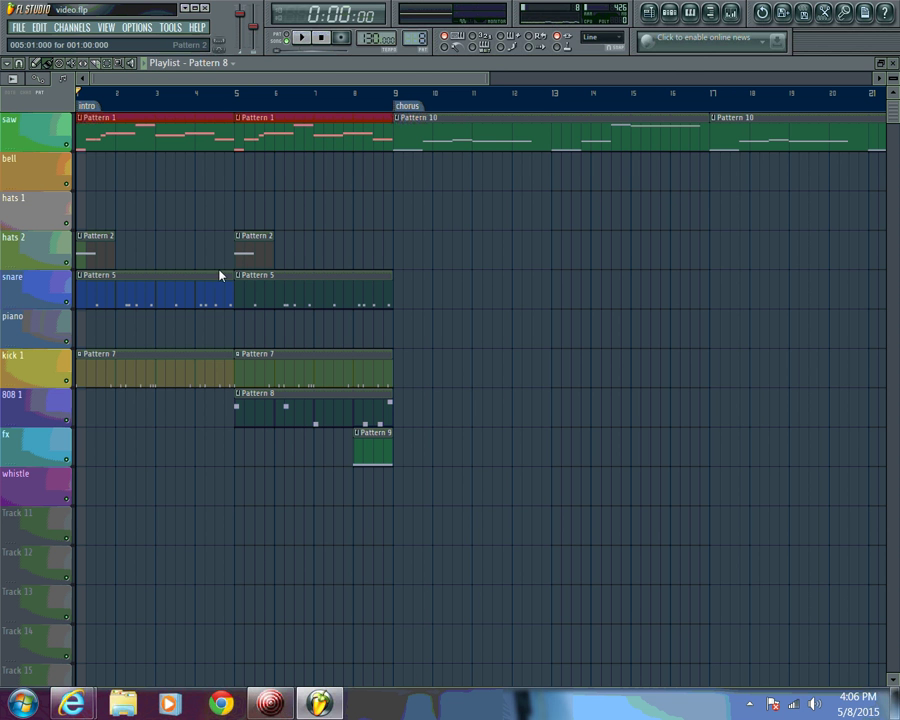
pyautogui.click(80, 402)
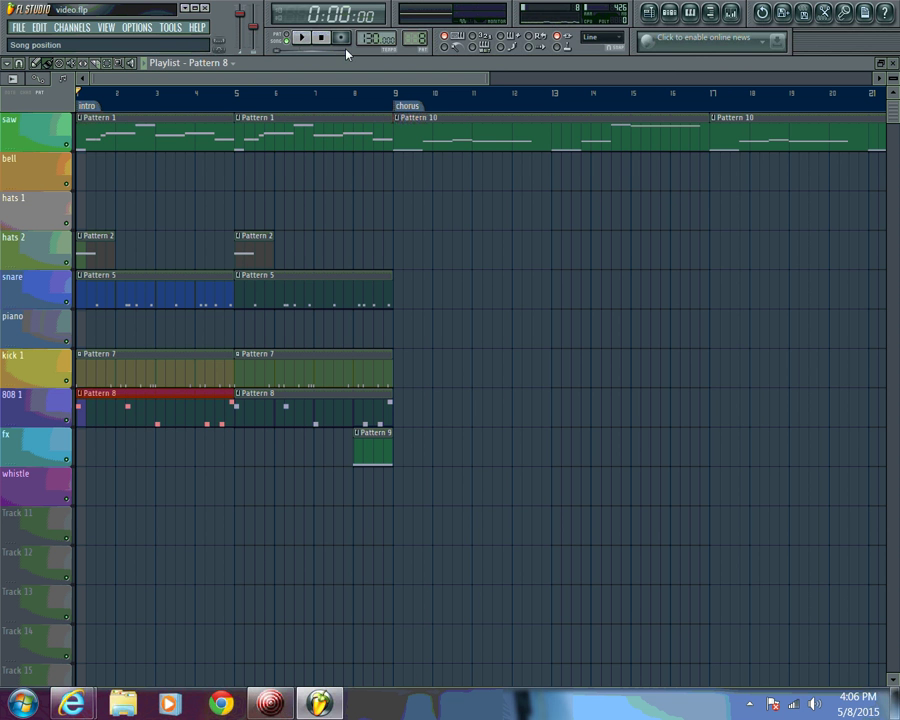
pyautogui.click(303, 39)
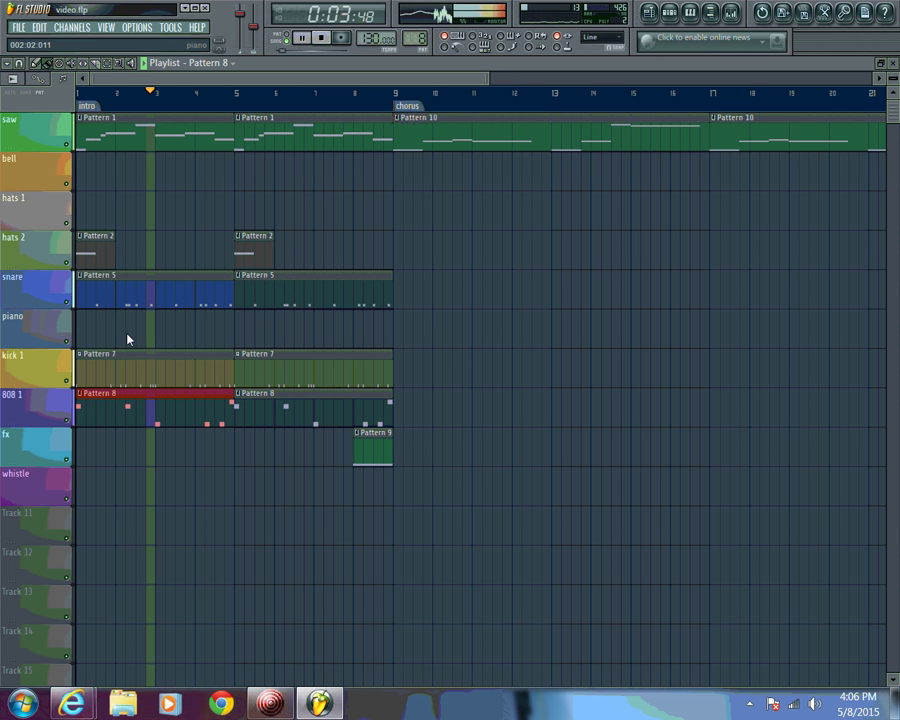
pyautogui.click(80, 211)
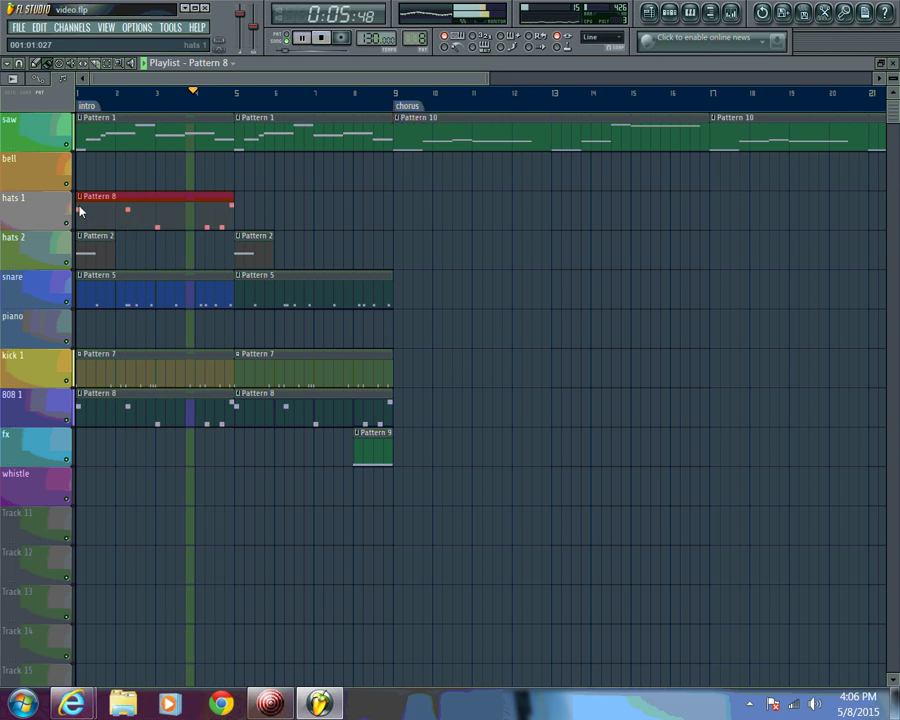
pyautogui.click(240, 205)
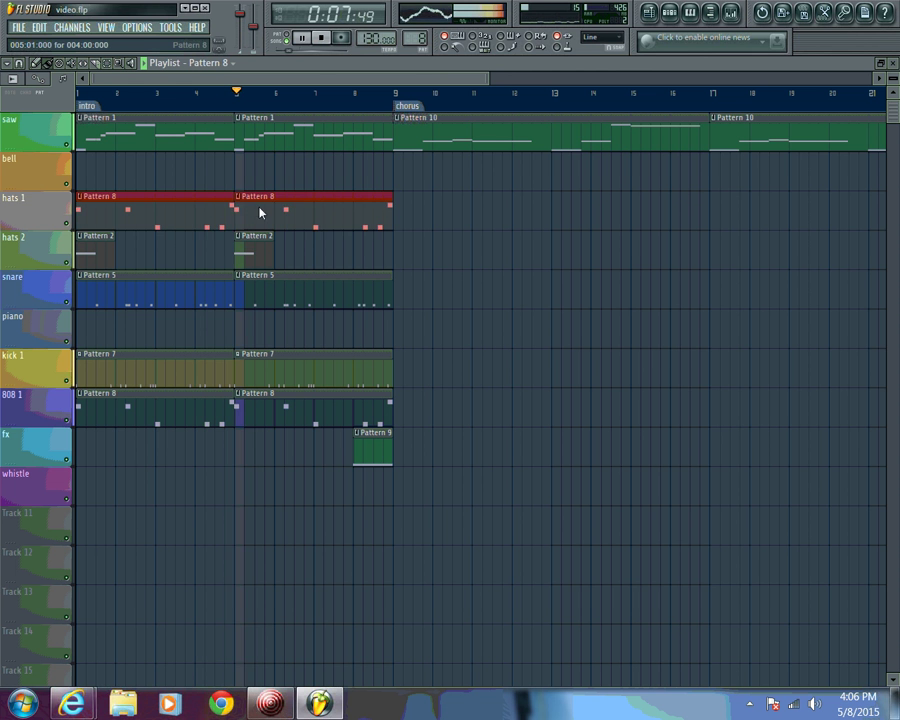
pyautogui.rightClick(261, 209)
pyautogui.rightClick(92, 219)
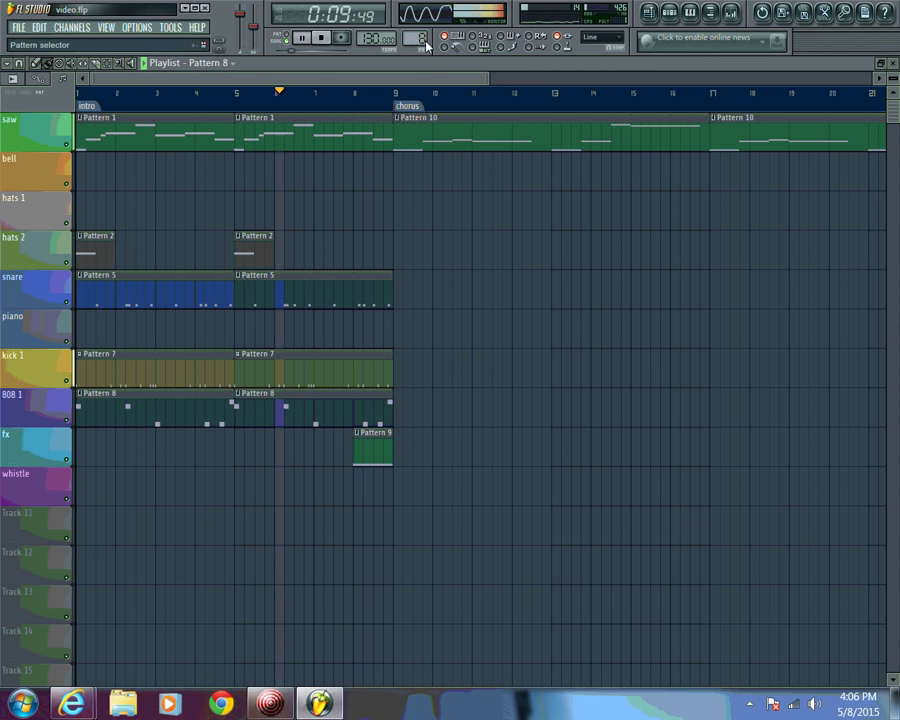
# Select Pattern 3 and fill the hats 1 track with it from bar 1 up to the chorus marker
pyautogui.press('KP_Subtract')
pyautogui.press('KP_Subtract')
pyautogui.press('KP_Subtract')
pyautogui.press('KP_Subtract')
pyautogui.press('KP_Subtract')
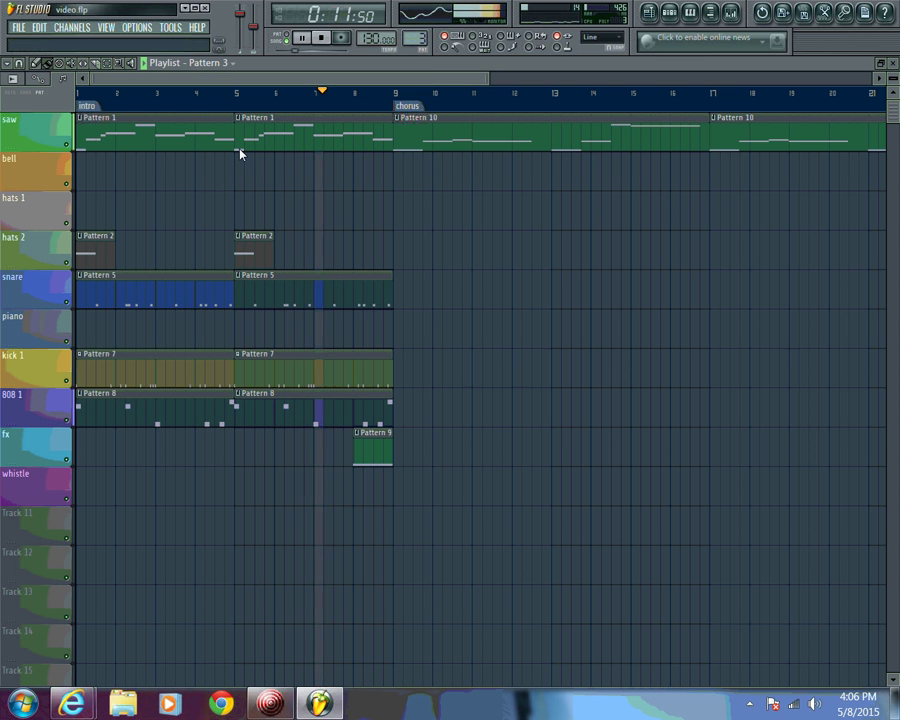
pyautogui.moveTo(80, 201); pyautogui.dragTo(352, 201)
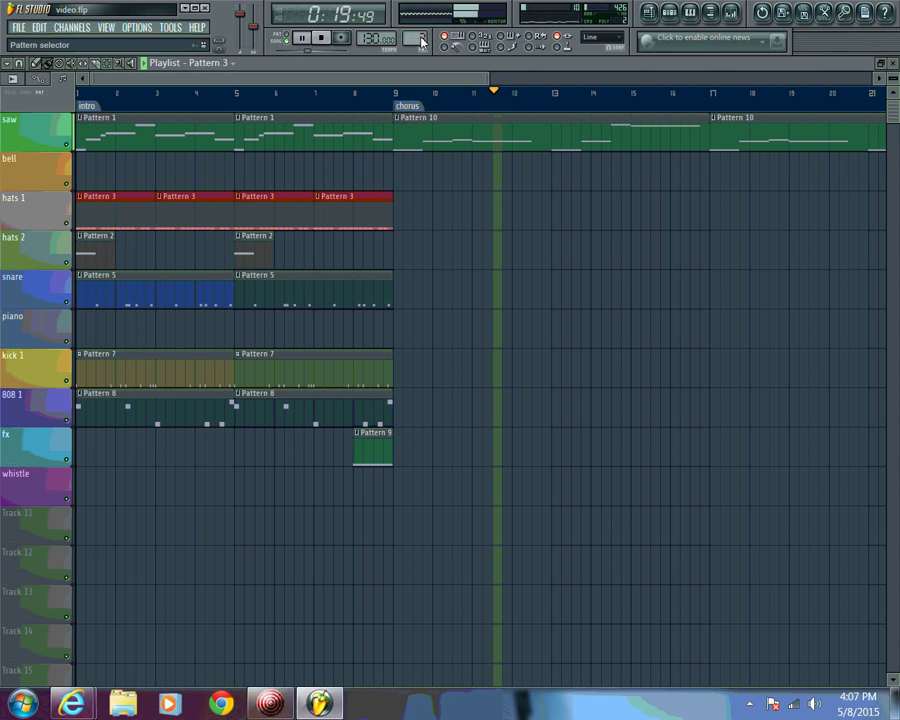
# Continue Pattern 8 on the 808 1 track into the chorus with clips at bars 9 and 13
pyautogui.click(390, 420)
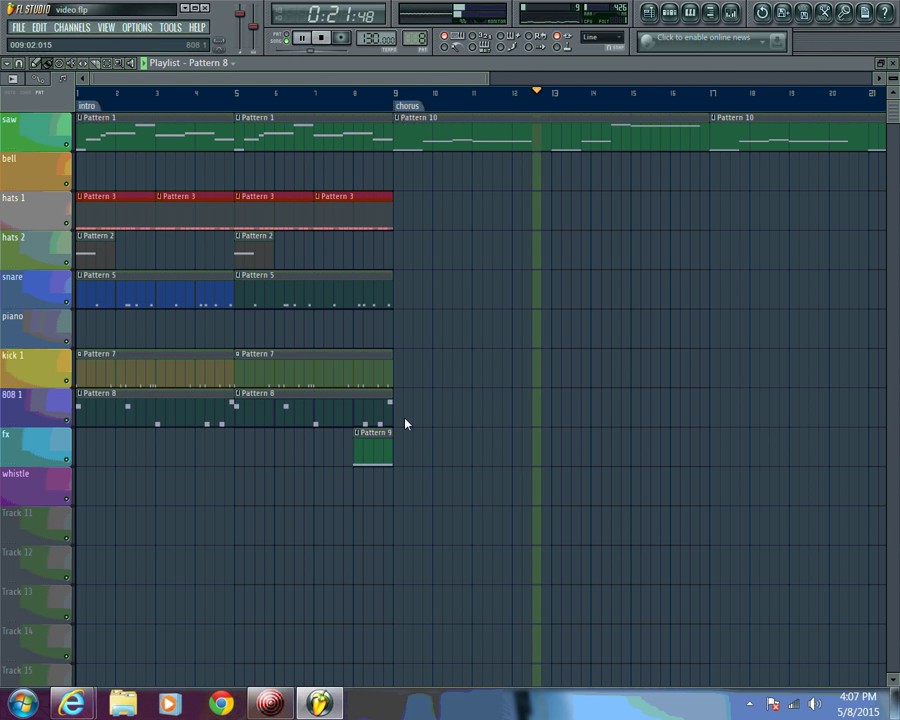
pyautogui.click(404, 424)
pyautogui.moveTo(463, 403); pyautogui.dragTo(455, 398)
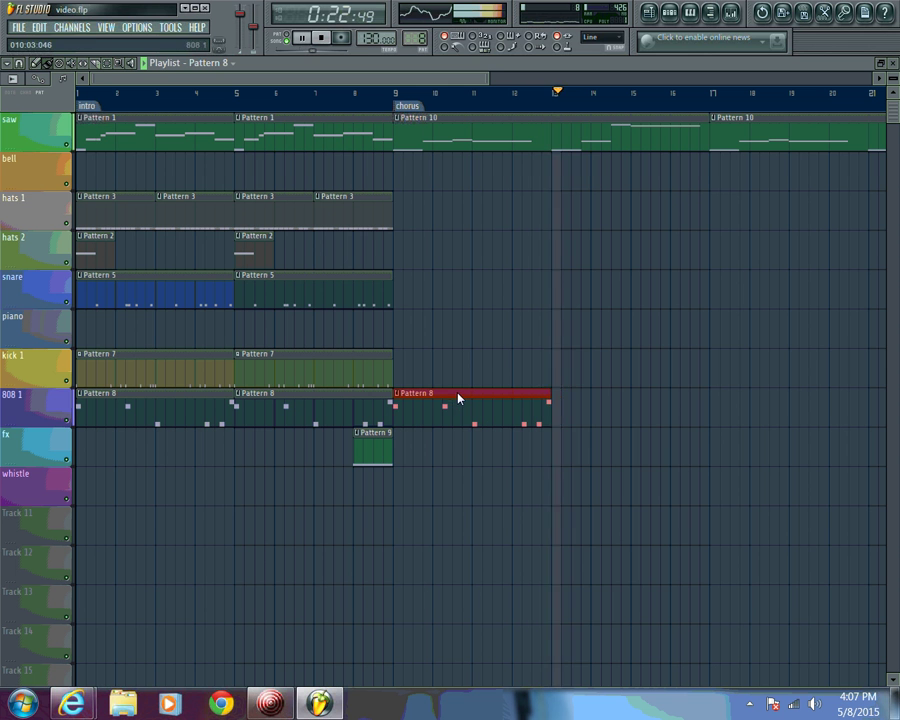
pyautogui.click(554, 396)
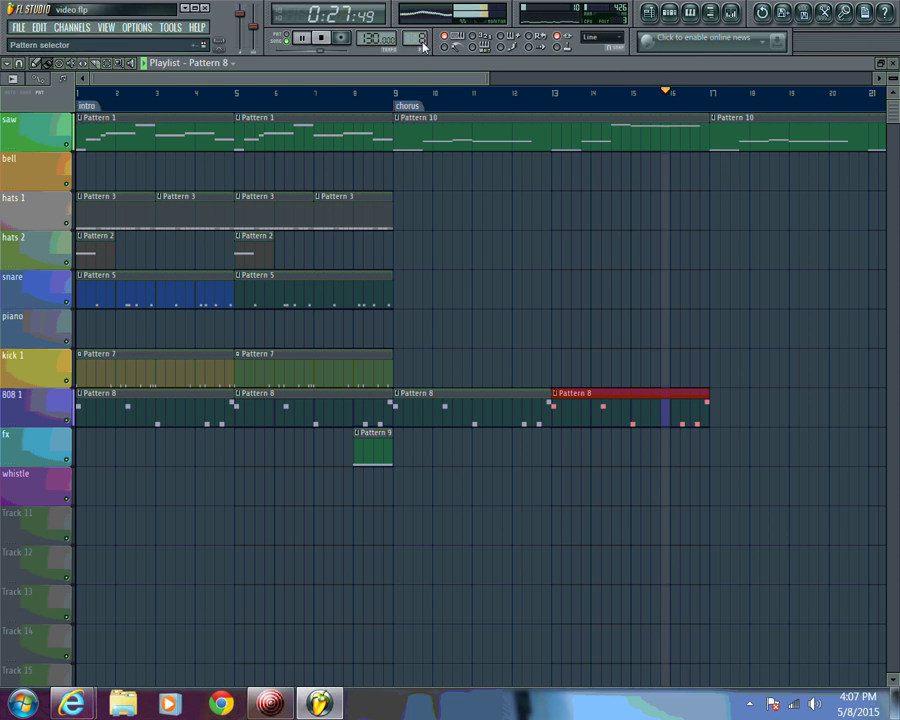
# Place Pattern 9 on the fx track at bar 16 and Pattern 2 on the bell track at bar 17
pyautogui.scroll(1, 421, 45)
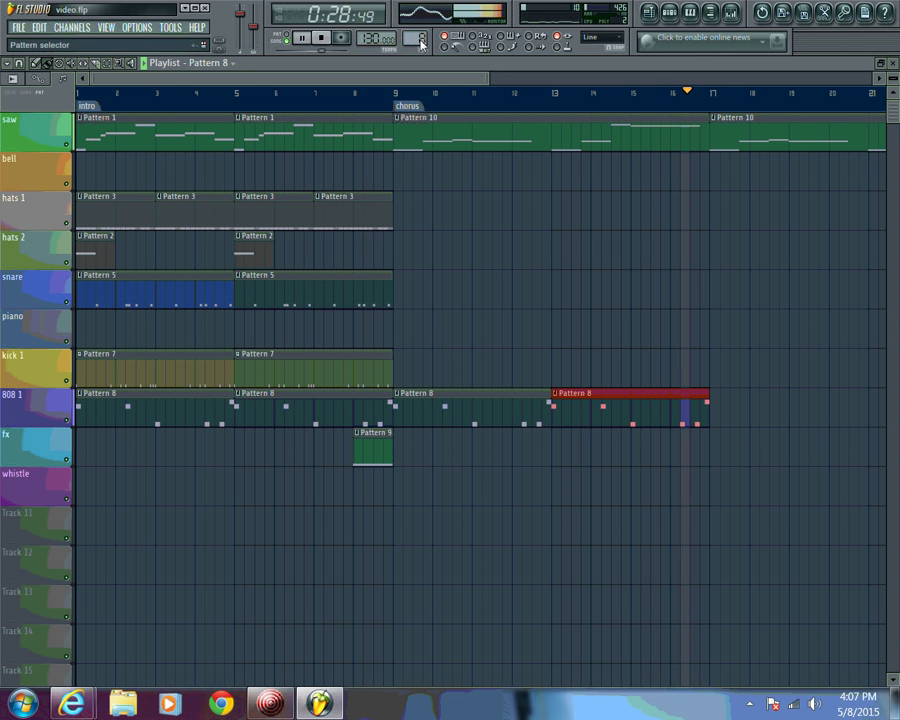
pyautogui.click(673, 449)
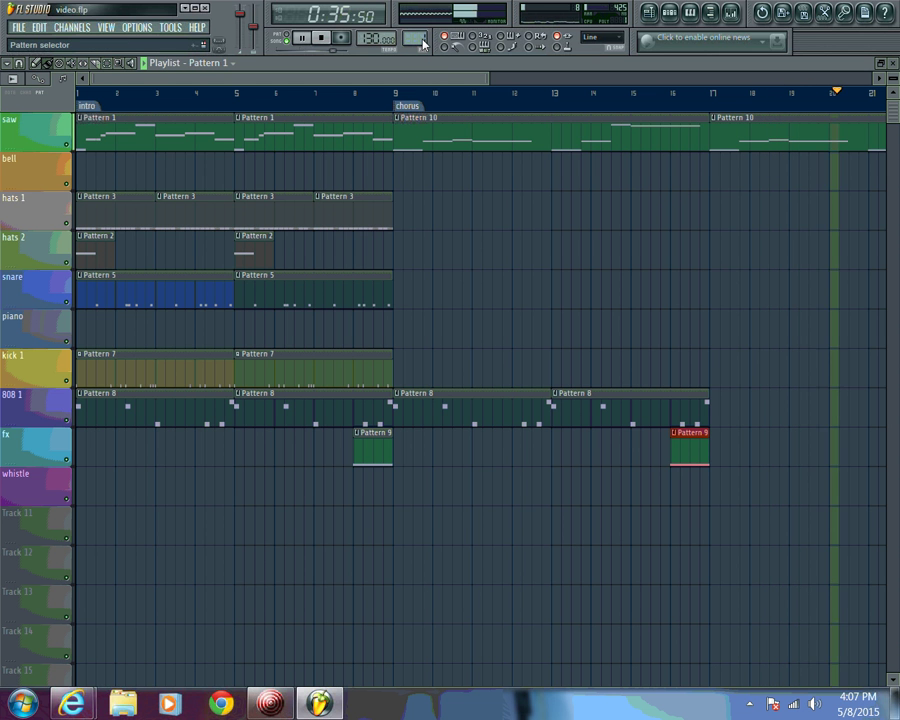
pyautogui.scroll(-8, 421, 43)
pyautogui.scroll(1, 421, 43)
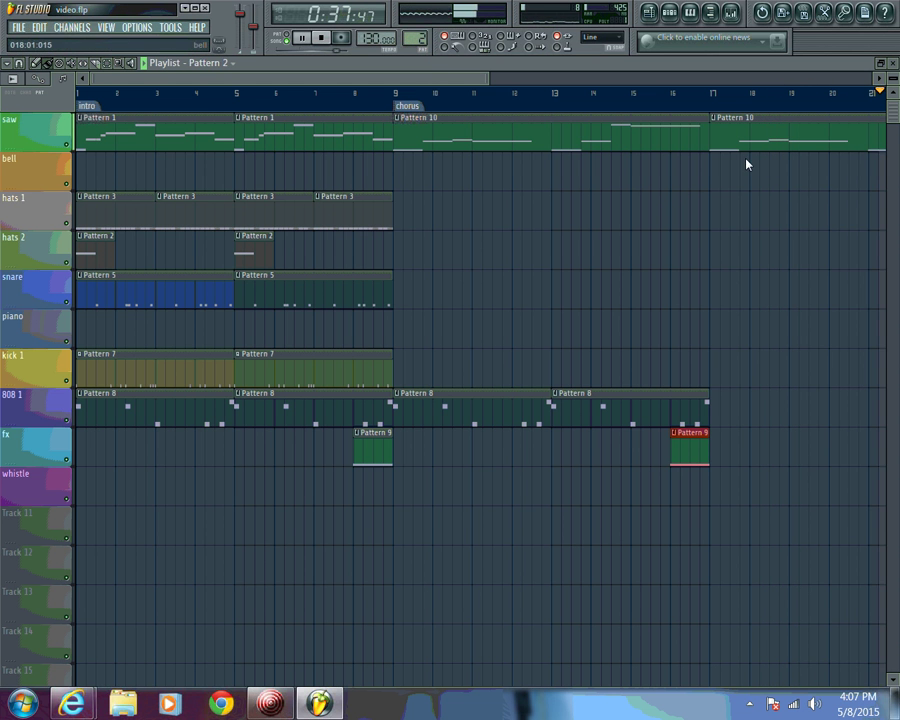
pyautogui.click(703, 168)
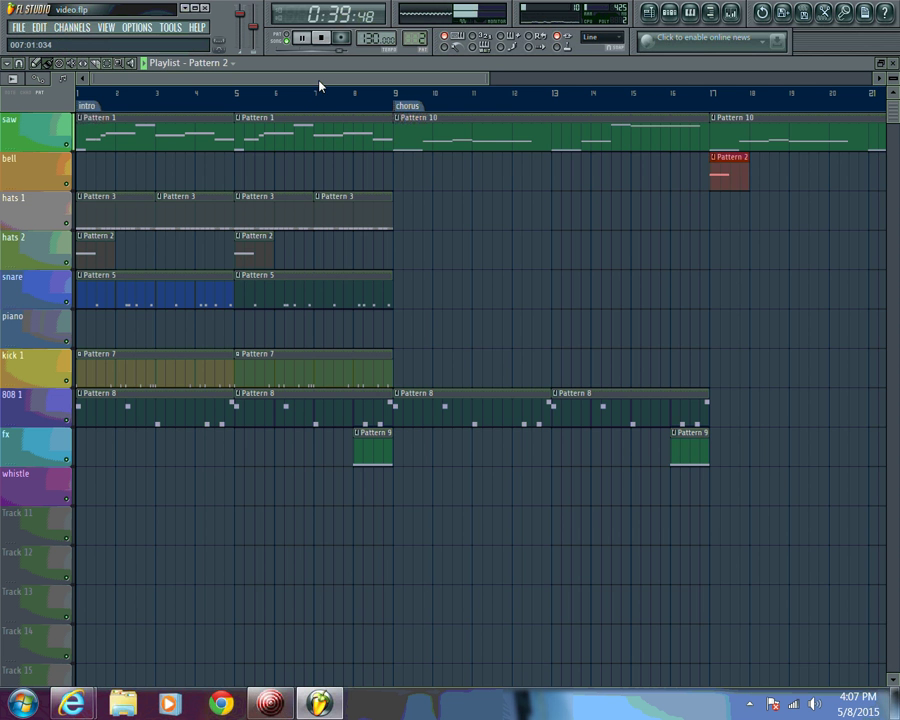
# Audition Pattern 3, stop playback and place it on the hats 1 track at bars 9, 11, 13, 17, 19 and 21
pyautogui.moveTo(319, 80); pyautogui.dragTo(422, 80)
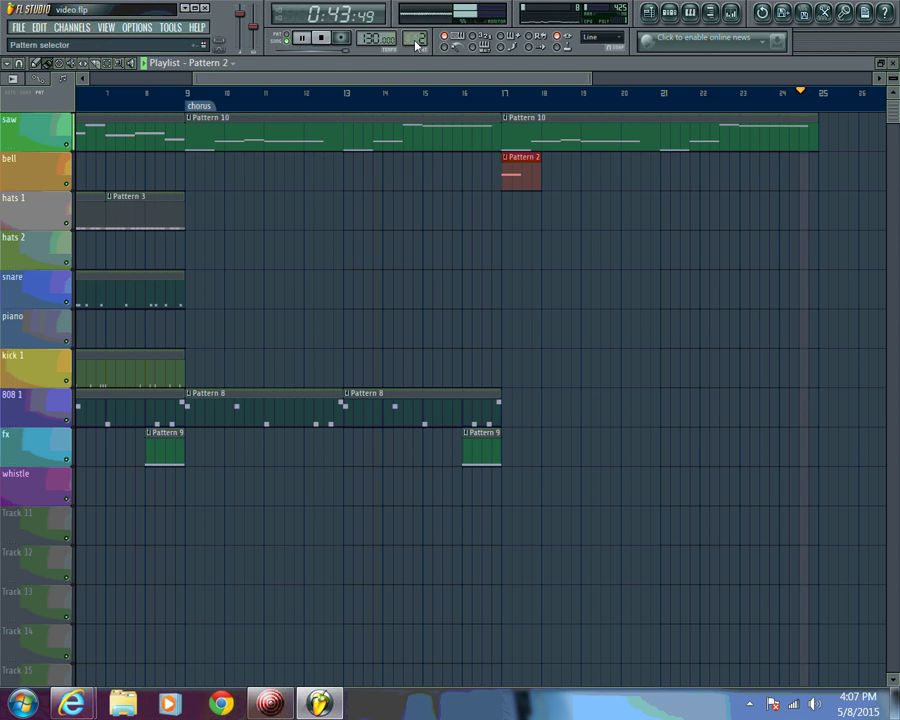
pyautogui.scroll(1, 416, 45)
pyautogui.click(283, 40)
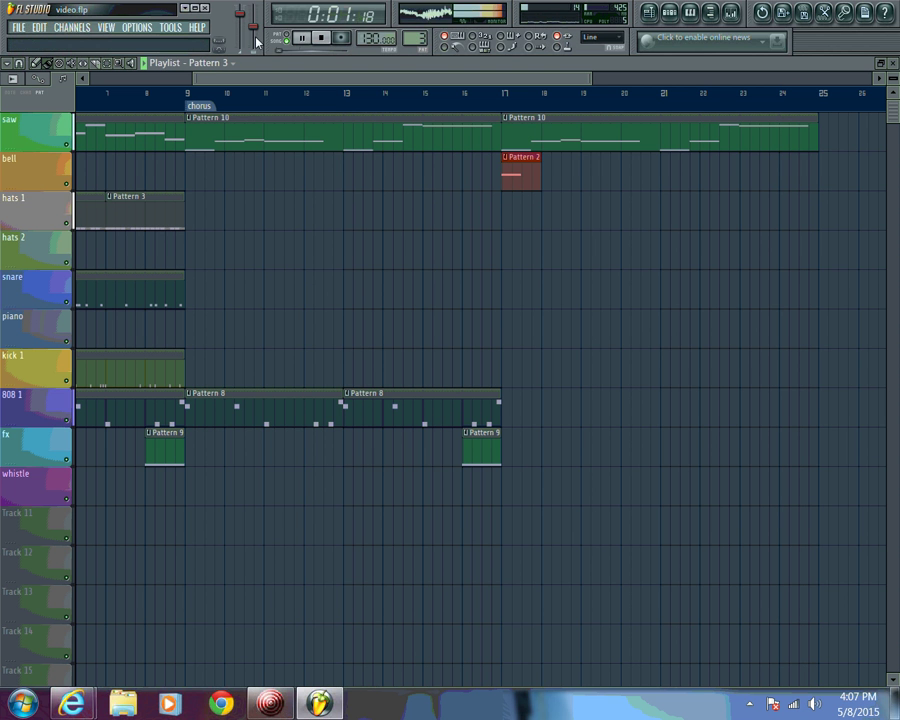
pyautogui.press('space')
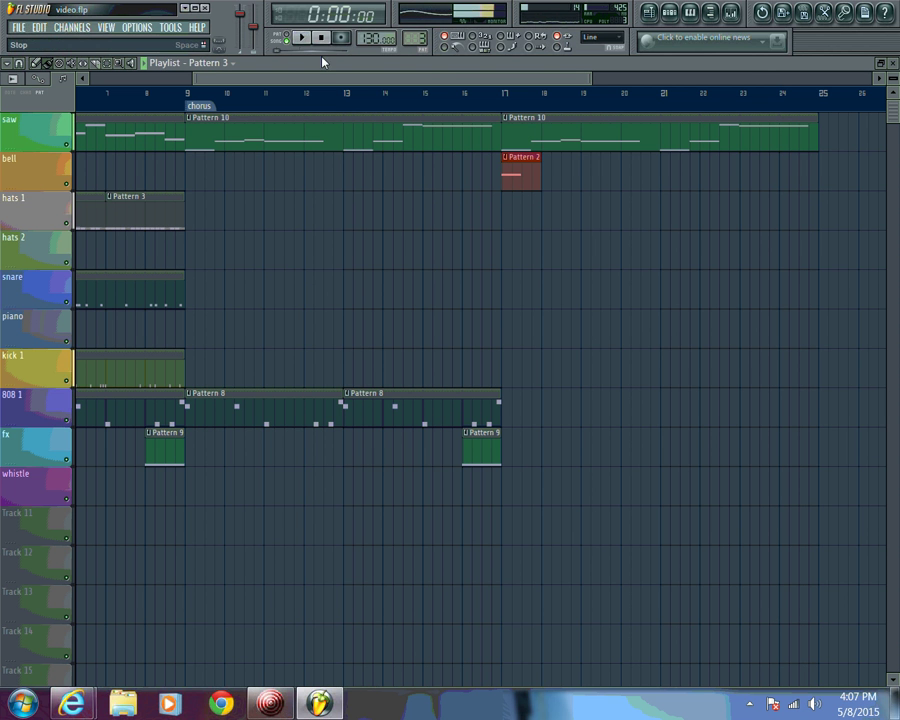
pyautogui.click(188, 202)
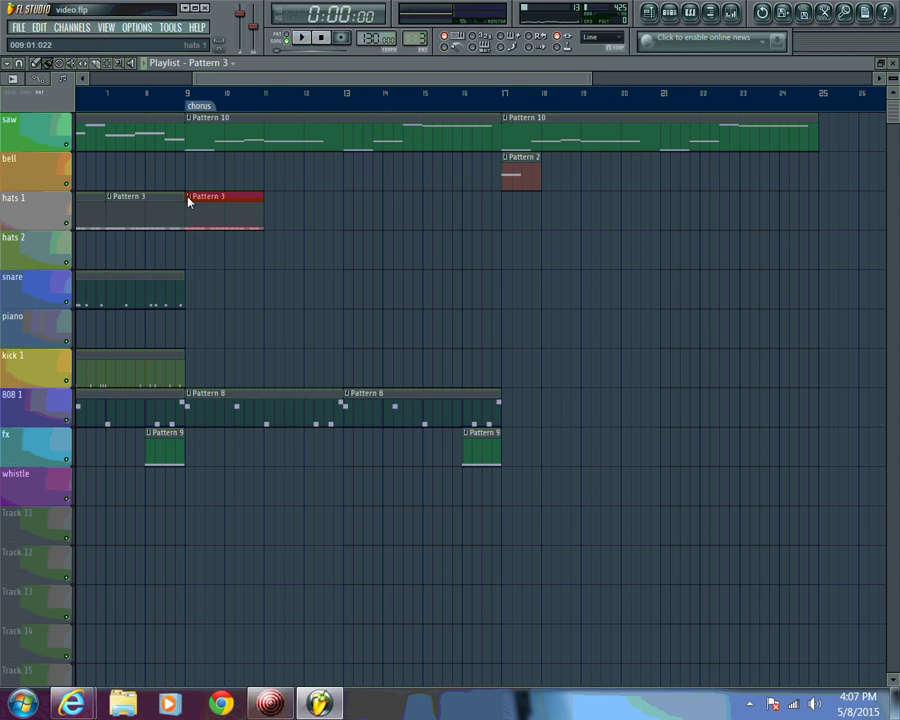
pyautogui.click(268, 203)
pyautogui.click(347, 198)
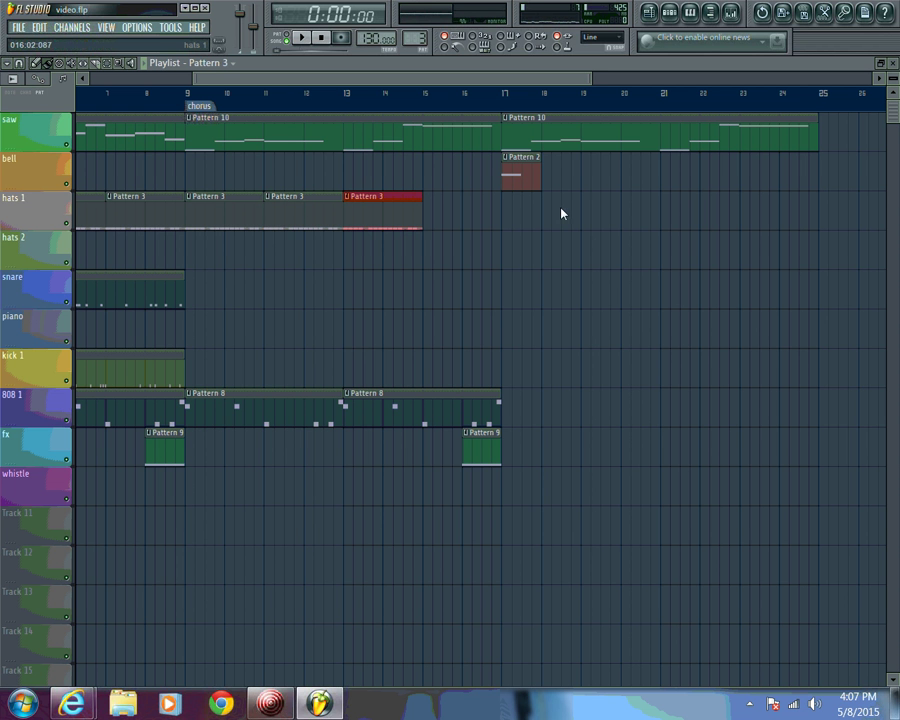
pyautogui.moveTo(507, 199); pyautogui.dragTo(704, 213)
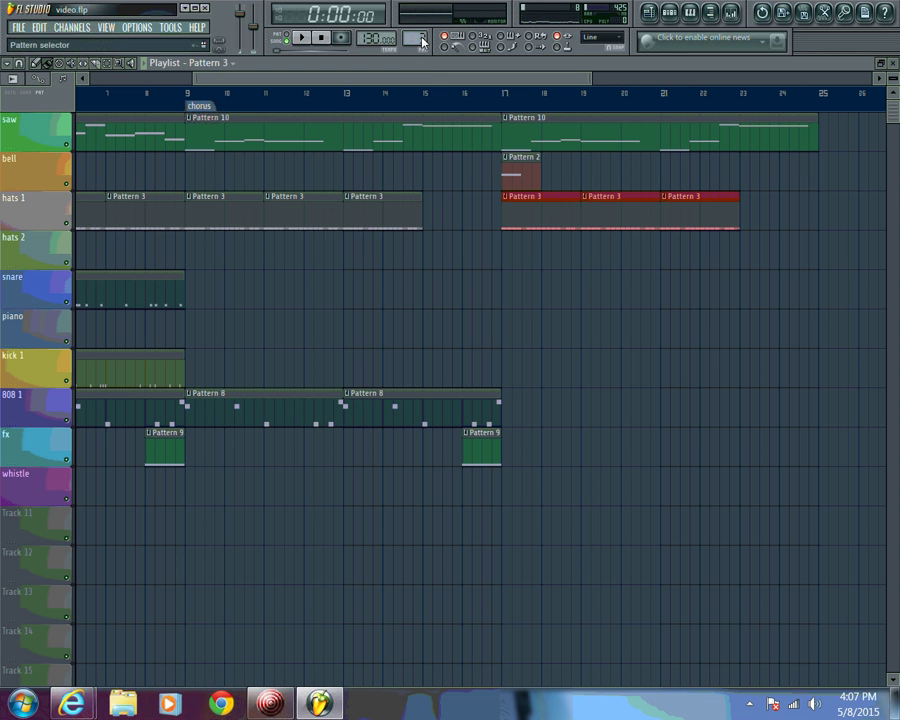
# Fill the gaps after the hats 1 clips with Pattern 4 on the hats 2 track at bars 15 and 23
pyautogui.scroll(1, 422, 42)
pyautogui.click(422, 252)
pyautogui.click(741, 245)
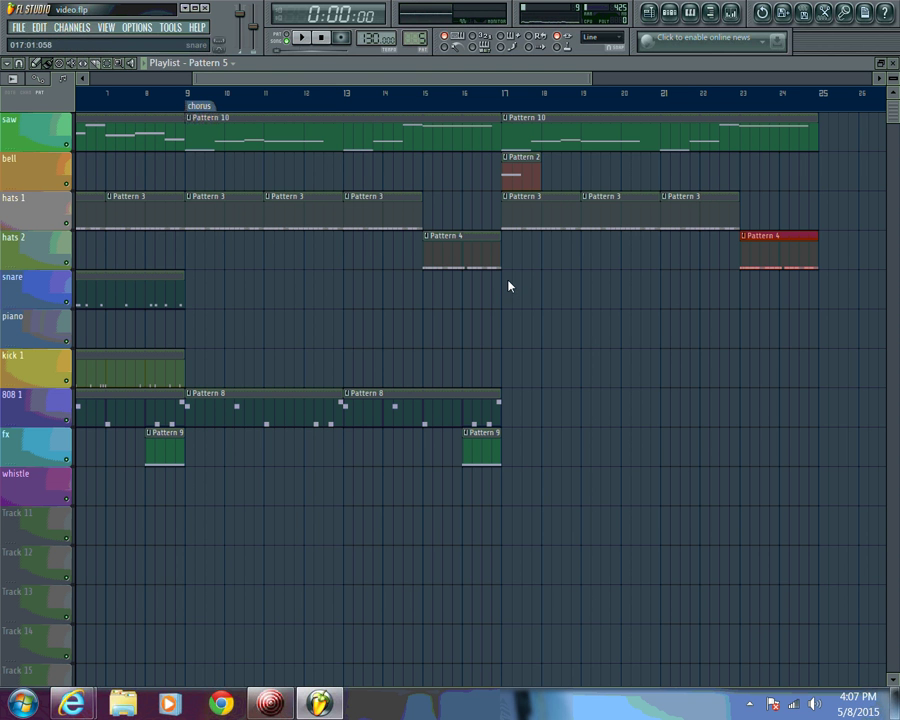
# Place Pattern 5 on the snare track and Pattern 6 on the piano track, each at bars 17 and 21
pyautogui.moveTo(504, 283); pyautogui.dragTo(700, 278)
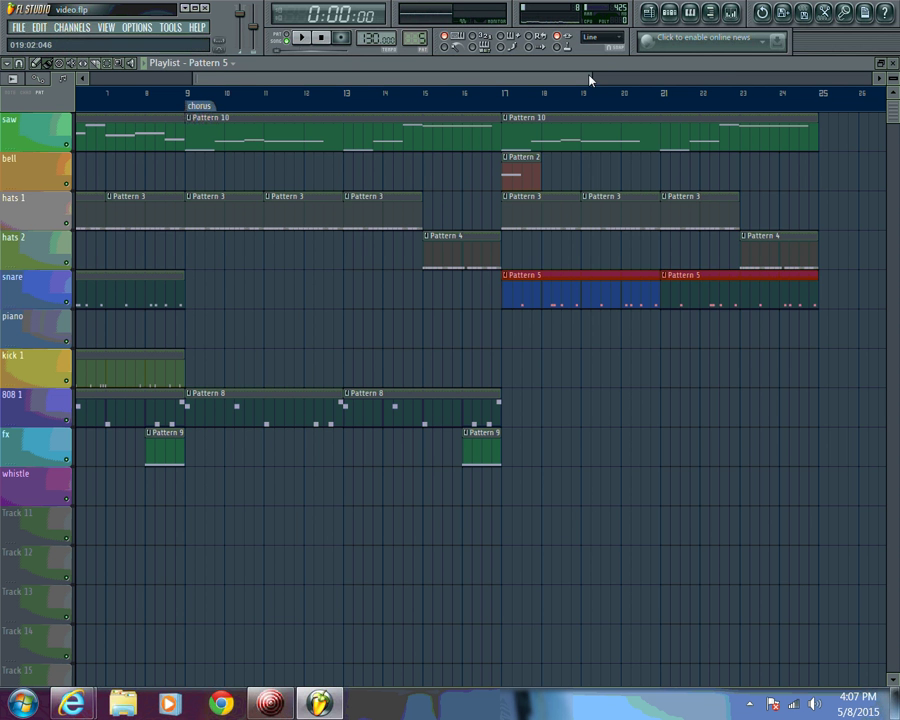
pyautogui.moveTo(588, 80); pyautogui.dragTo(850, 97)
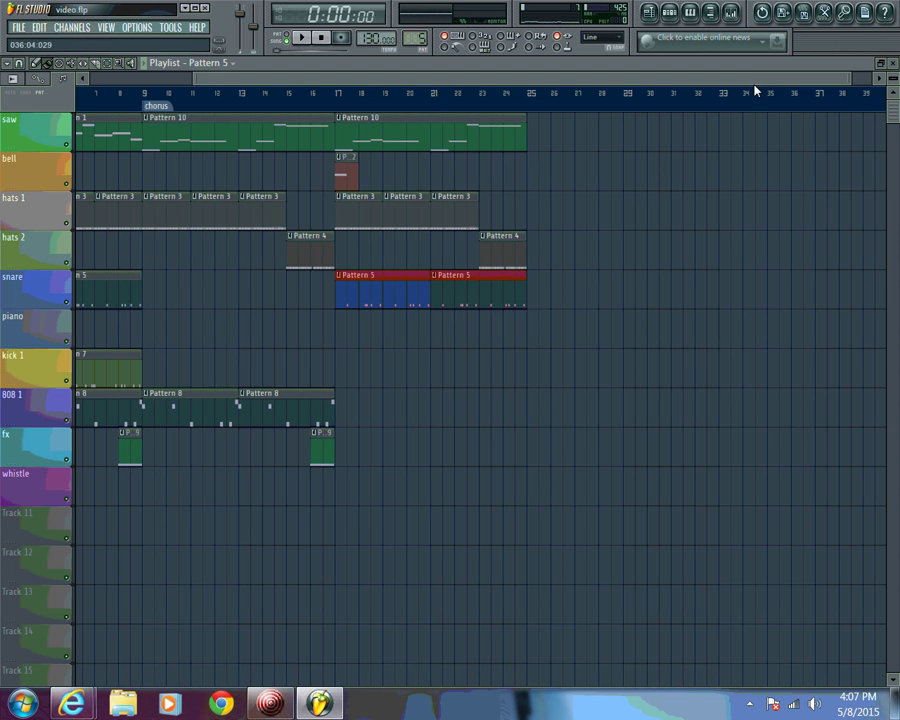
pyautogui.moveTo(748, 80); pyautogui.dragTo(612, 80)
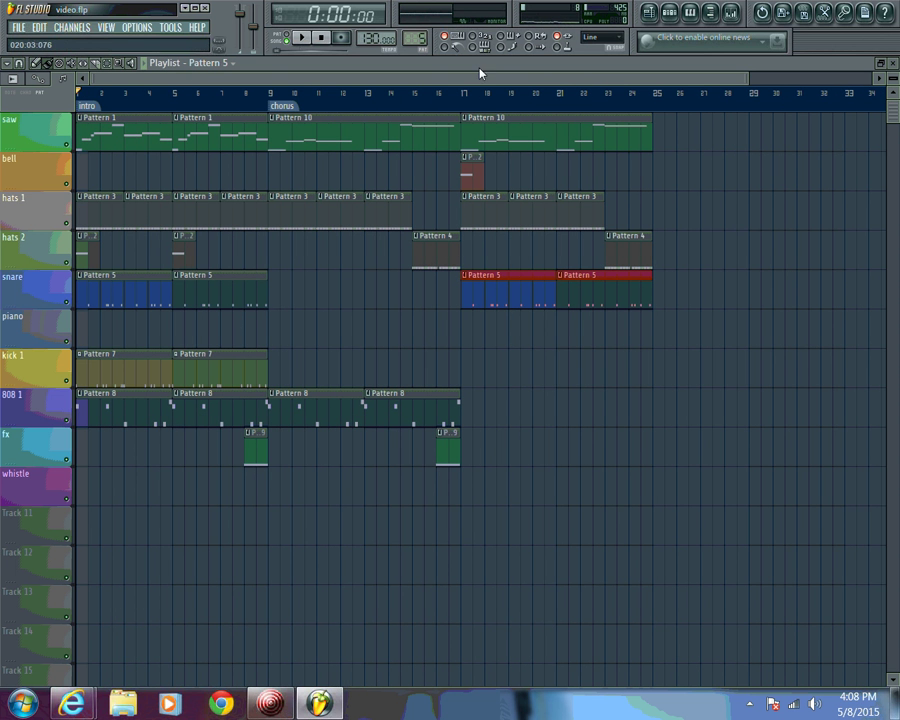
pyautogui.click(460, 338)
pyautogui.click(566, 336)
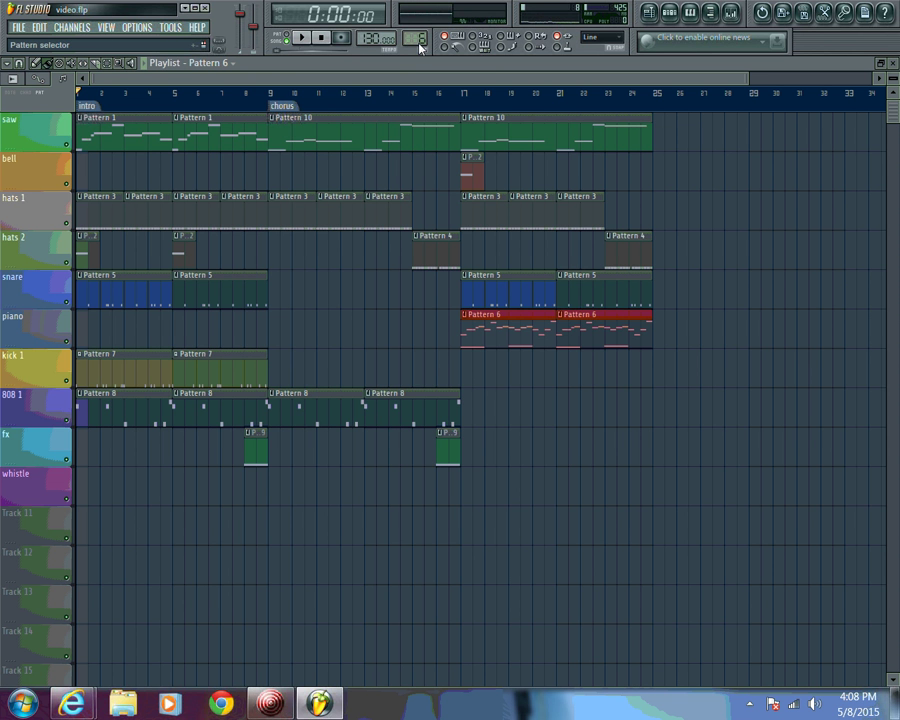
# Place Pattern 7 on the kick 1 track and Pattern 8 on the 808 1 track, each at bars 17 and 21
pyautogui.click(462, 370)
pyautogui.click(585, 366)
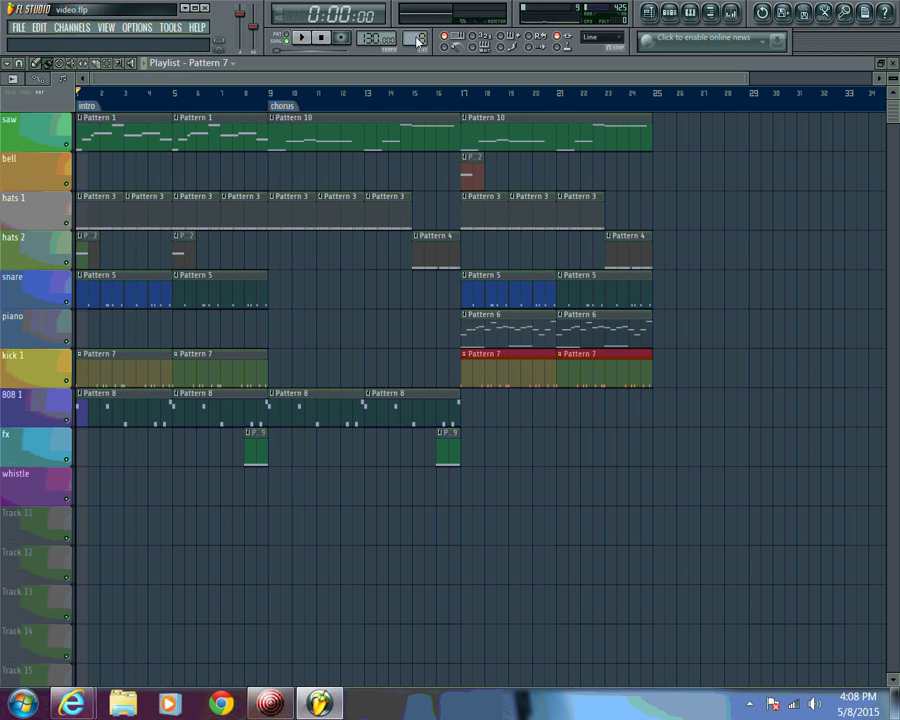
pyautogui.scroll(1, 418, 42)
pyautogui.click(462, 405)
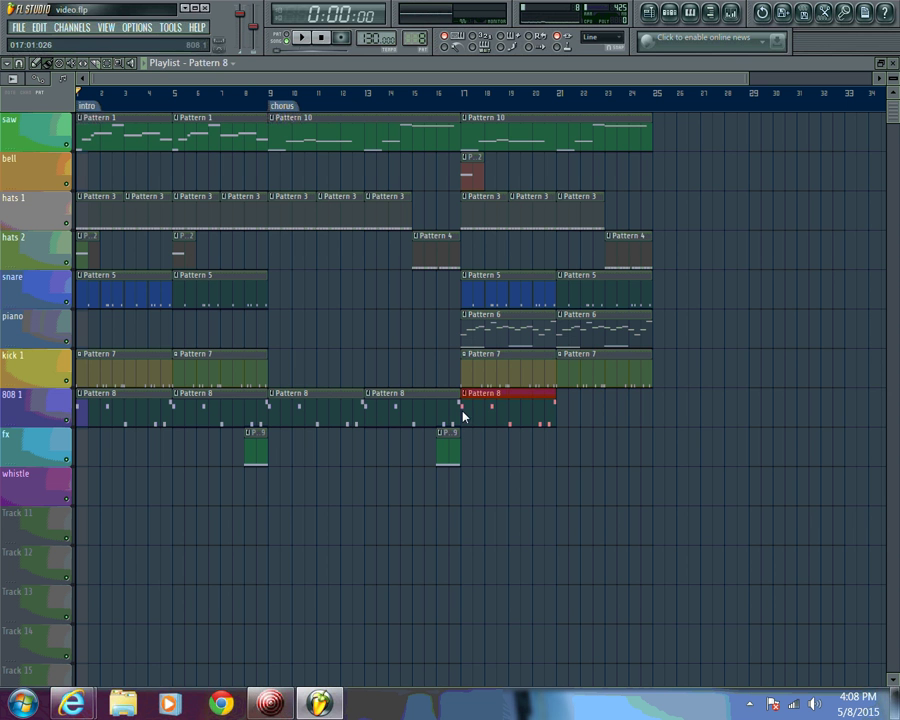
pyautogui.click(560, 405)
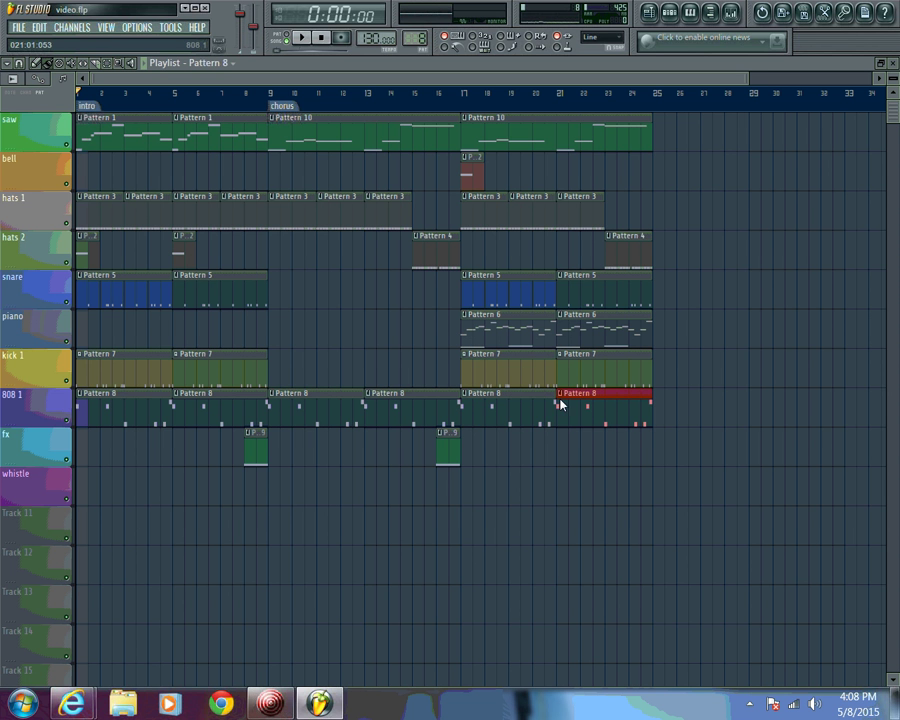
# Try the two Pattern 9 clips on the fx track one bar later during playback, and return them to bars 8 and 16
pyautogui.moveTo(438, 452); pyautogui.dragTo(471, 442)
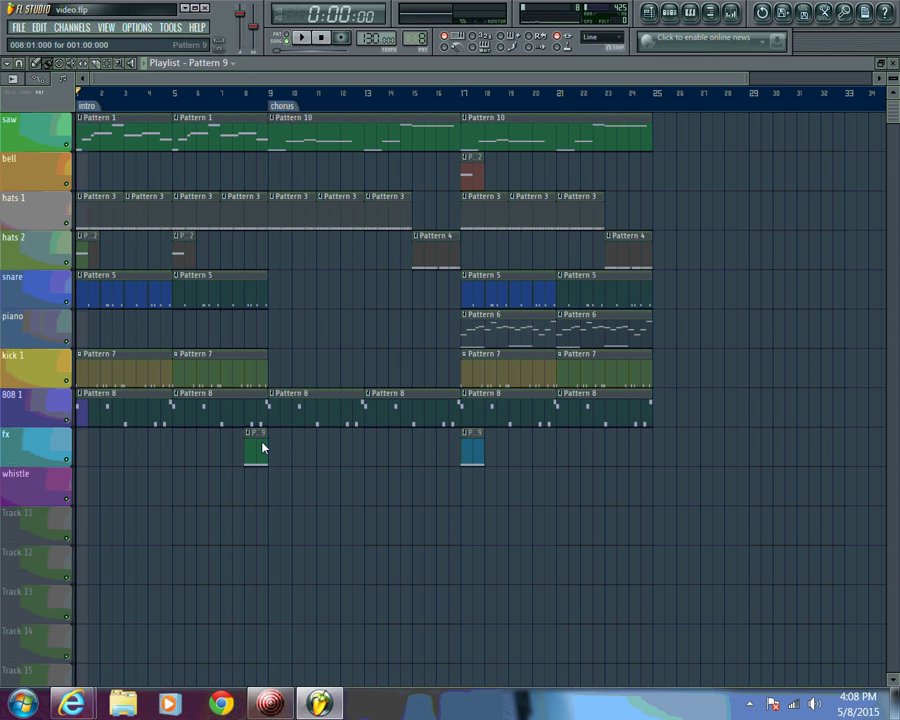
pyautogui.moveTo(256, 437); pyautogui.dragTo(273, 439)
pyautogui.press('space')
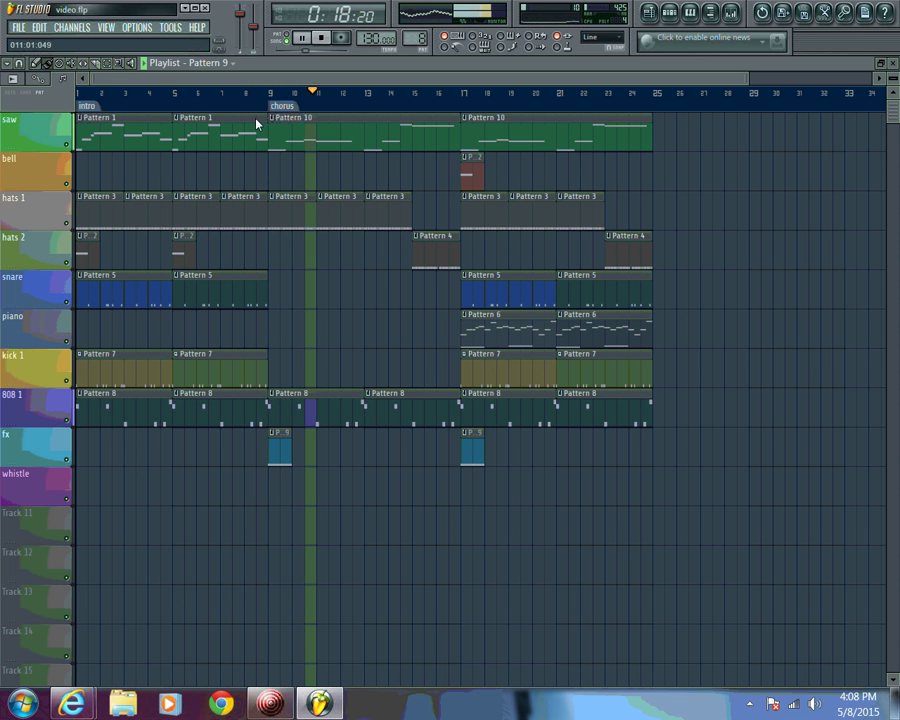
pyautogui.moveTo(278, 438); pyautogui.dragTo(251, 440)
pyautogui.moveTo(474, 442); pyautogui.dragTo(450, 430)
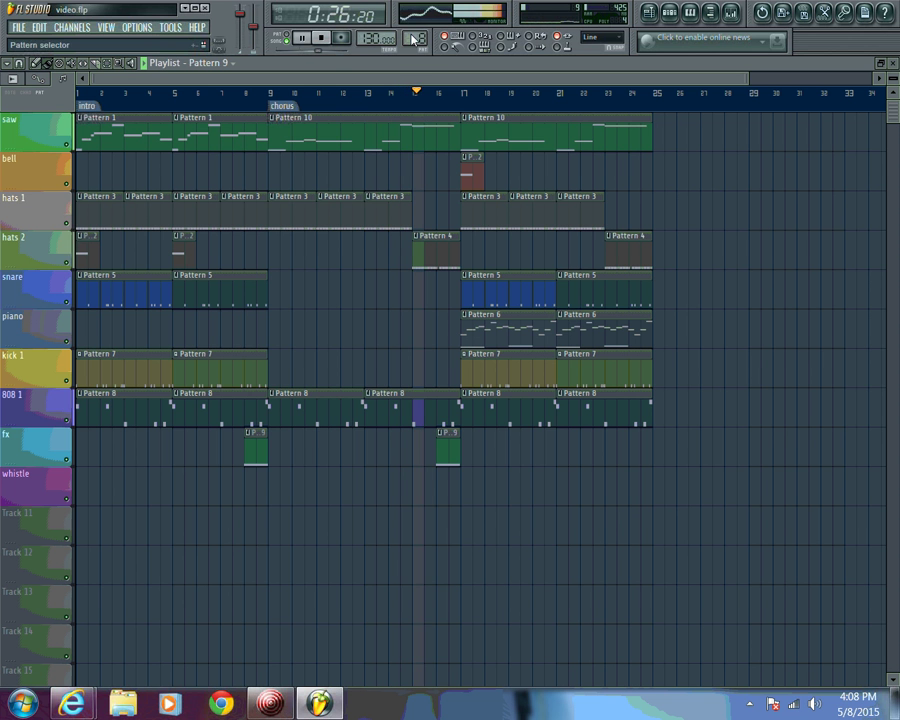
# Place Pattern 9 on the fx track at bar 24
pyautogui.scroll(-4, 413, 40)
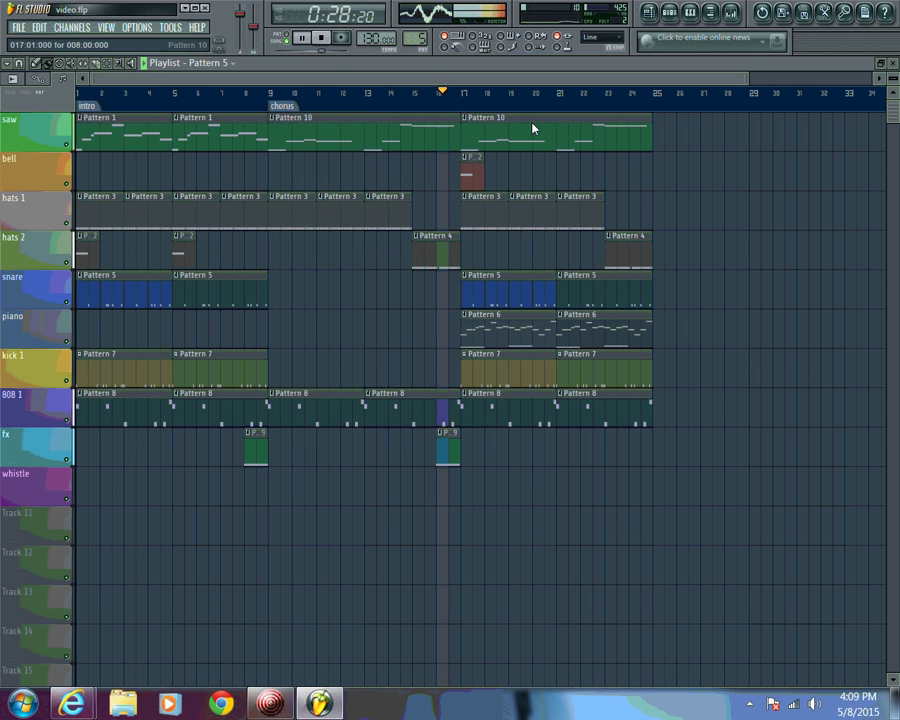
pyautogui.click(556, 166)
pyautogui.rightClick(583, 164)
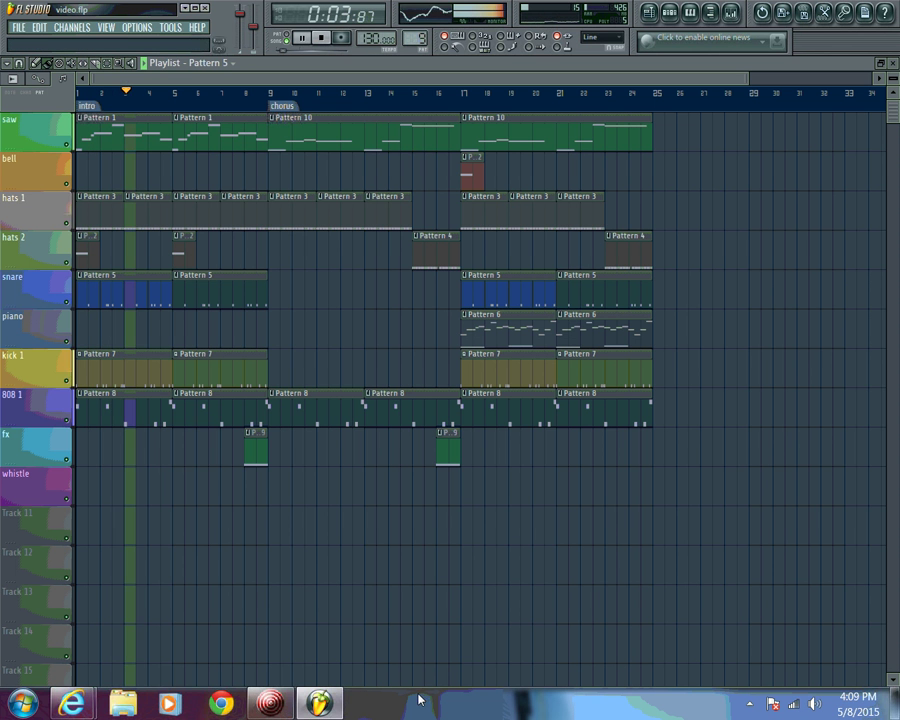
pyautogui.click(633, 434)
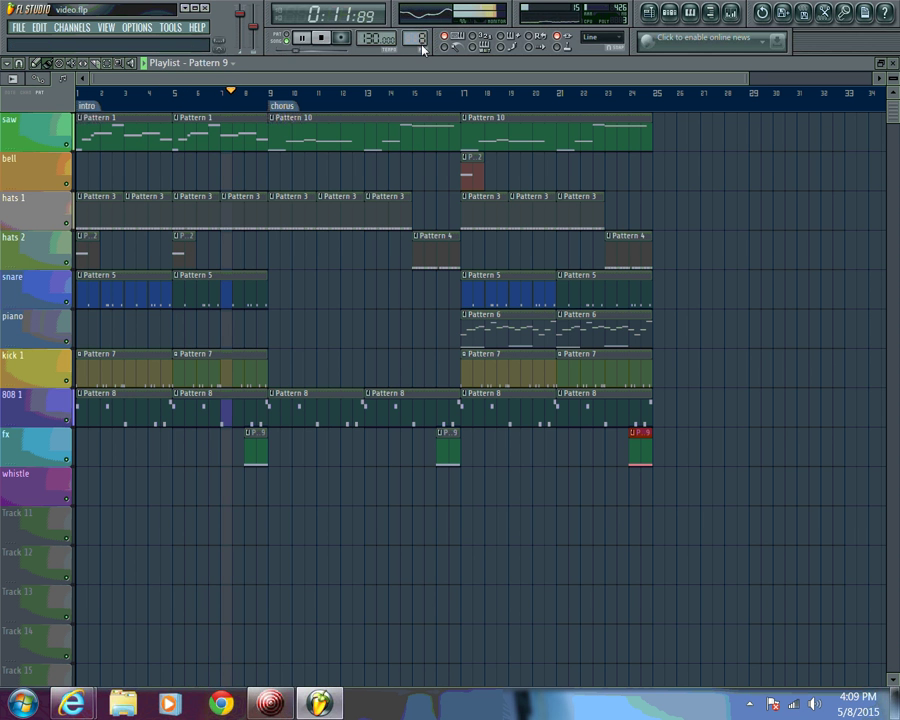
# Place Pattern 6 on the piano track at bars 25, 29 and 33, and Pattern 2 on the bell track at bars 25 and 33
pyautogui.scroll(-3, 421, 54)
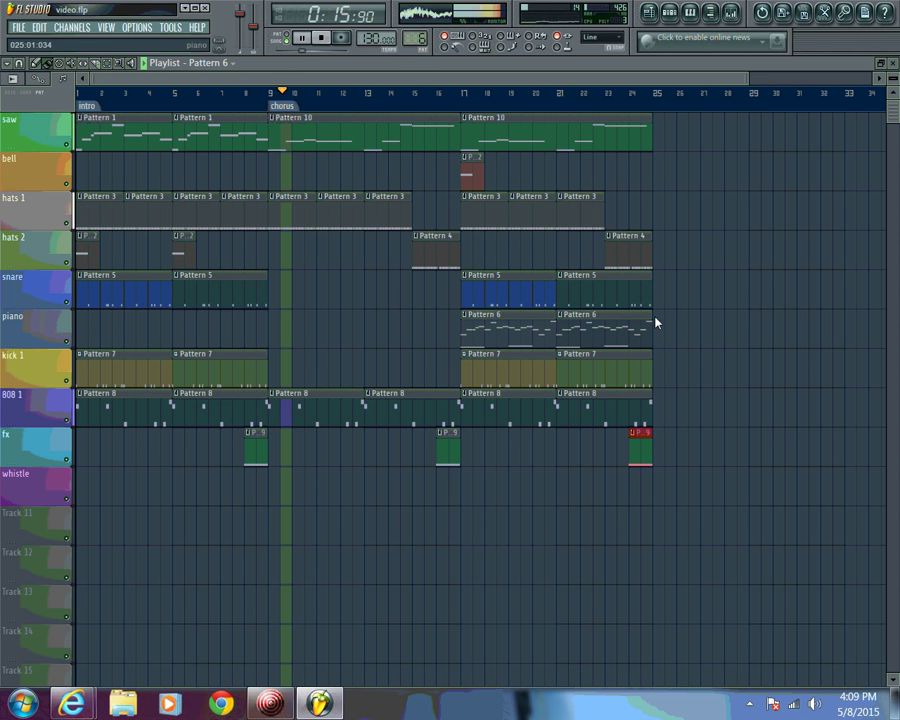
pyautogui.moveTo(655, 322)
pyautogui.mouseDown()
pyautogui.moveTo(812, 326)
pyautogui.moveTo(810, 312)
pyautogui.mouseUp()
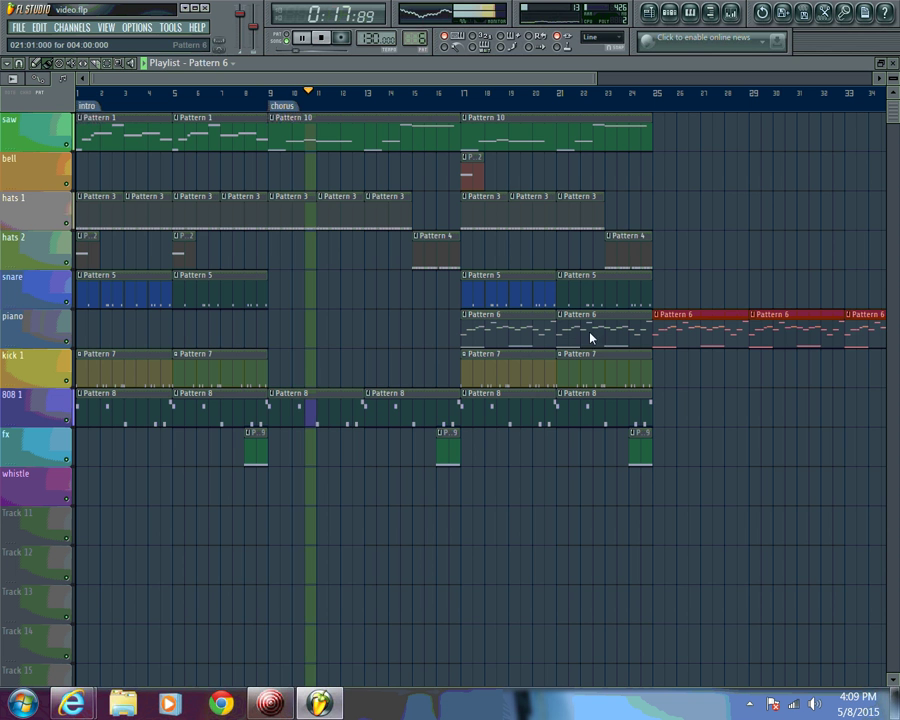
pyautogui.moveTo(185, 76); pyautogui.dragTo(430, 118)
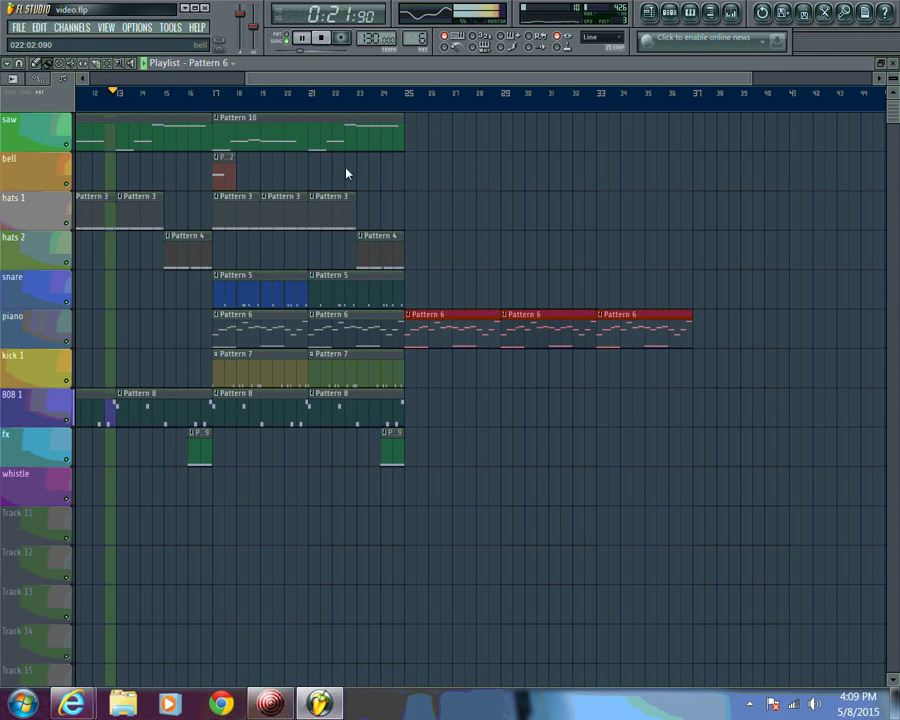
pyautogui.moveTo(428, 41); pyautogui.dragTo(412, 76)
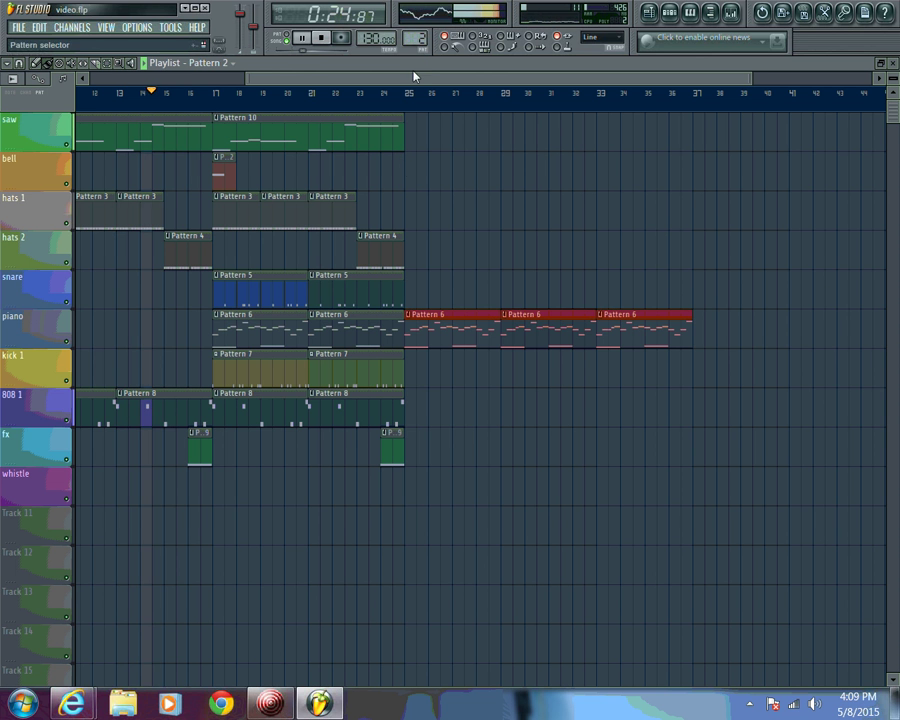
pyautogui.click(405, 172)
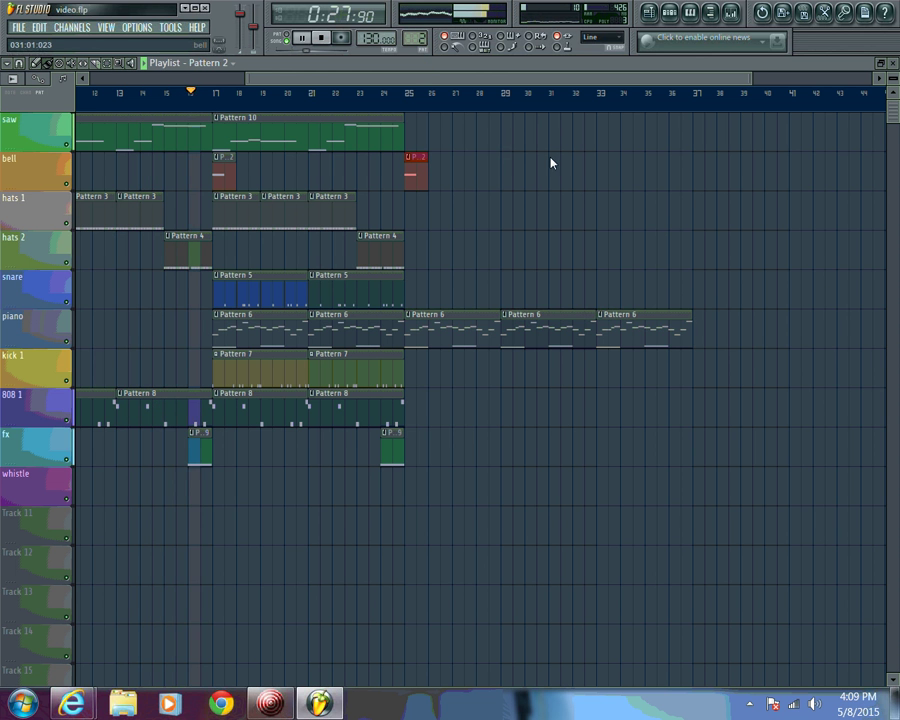
pyautogui.click(598, 168)
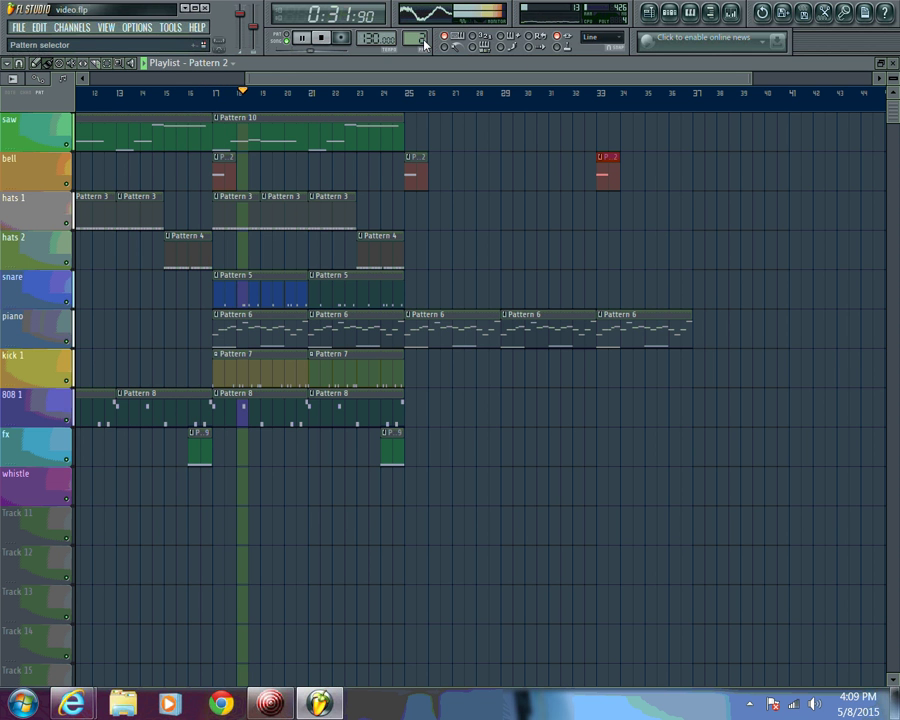
# Fill bars 25 to 36 with back-to-back Pattern 3 clips on the hats 1 track and Pattern 5 clips on the snare track
pyautogui.click(340, 205)
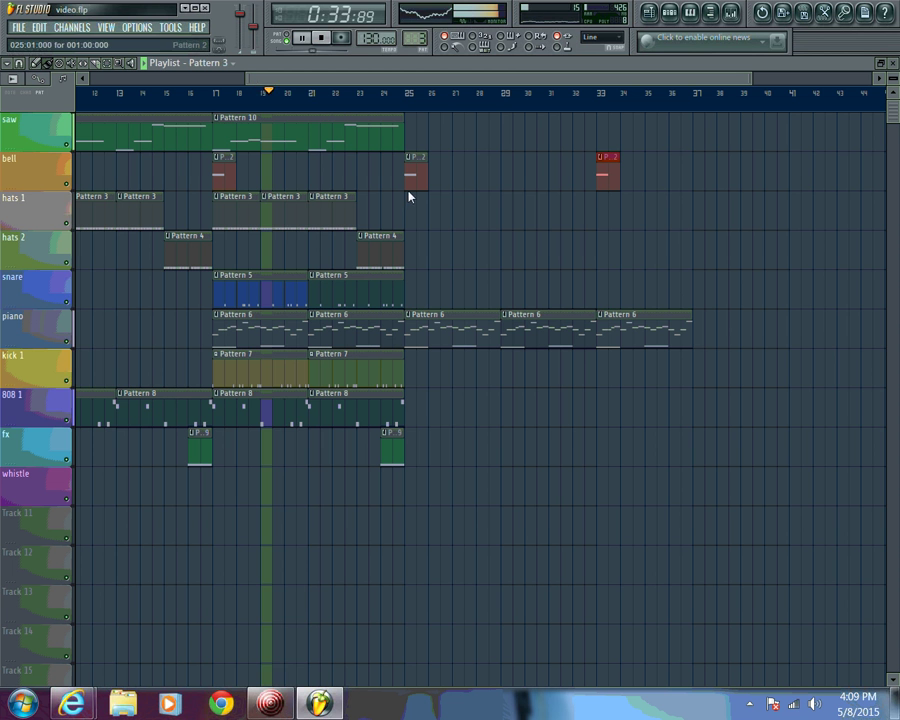
pyautogui.moveTo(405, 200); pyautogui.dragTo(647, 209)
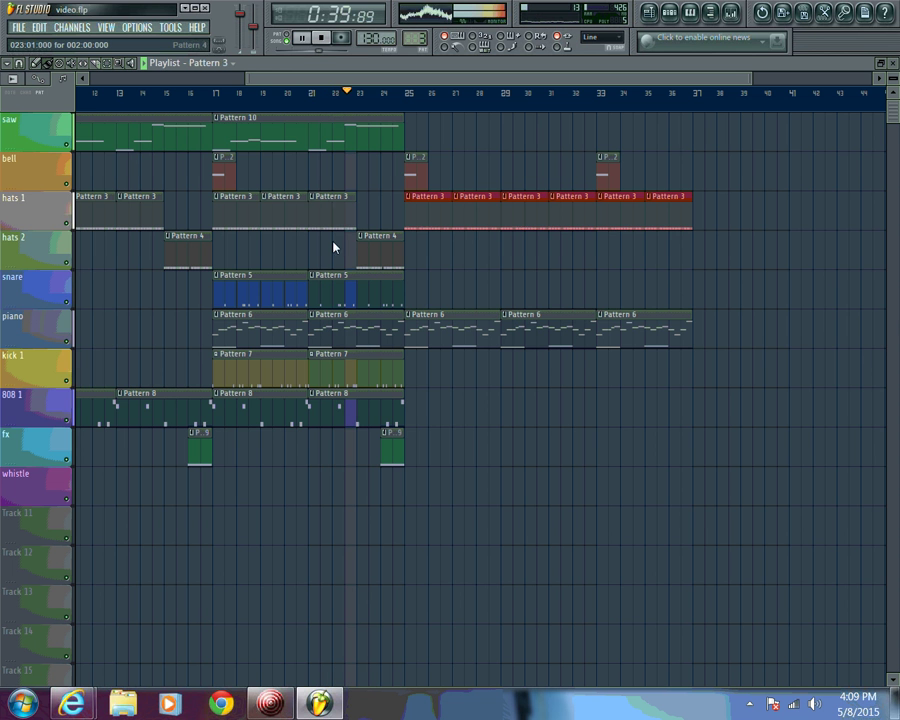
pyautogui.scroll(2, 410, 40)
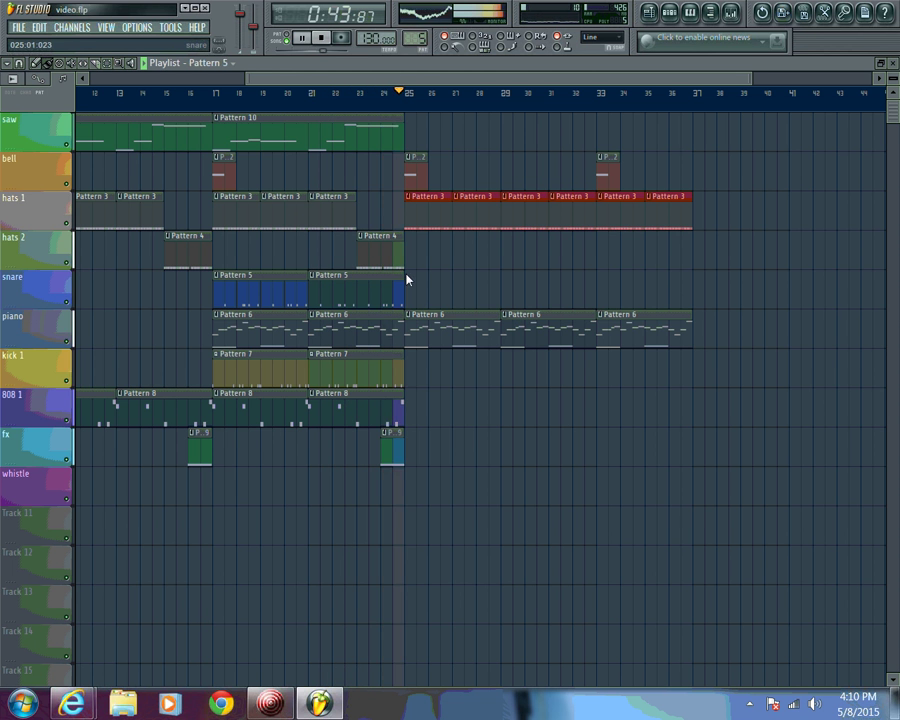
pyautogui.moveTo(406, 285)
pyautogui.mouseDown()
pyautogui.moveTo(587, 281)
pyautogui.moveTo(643, 295)
pyautogui.mouseUp()
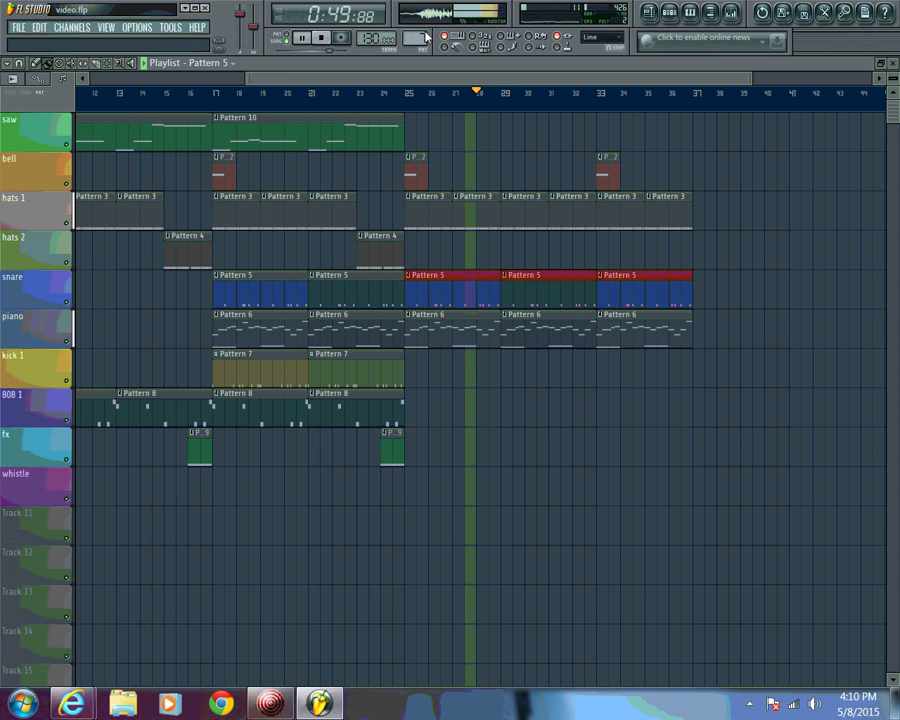
# Place Pattern 7 on the kick 1 track and Pattern 8 on the 808 1 track at bar 33, and stop playback
pyautogui.scroll(2, 427, 37)
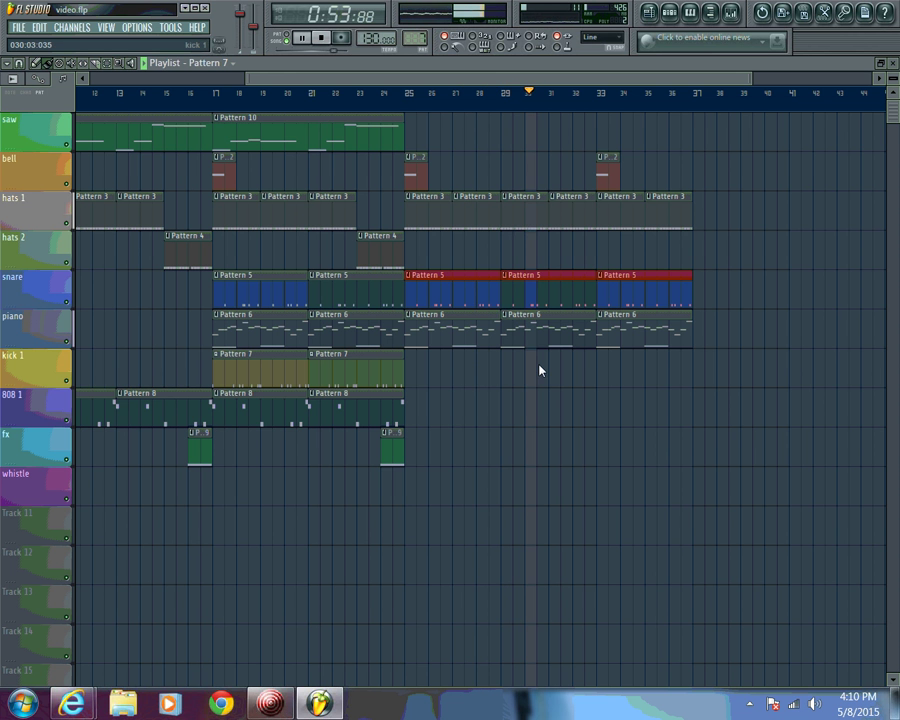
pyautogui.click(600, 364)
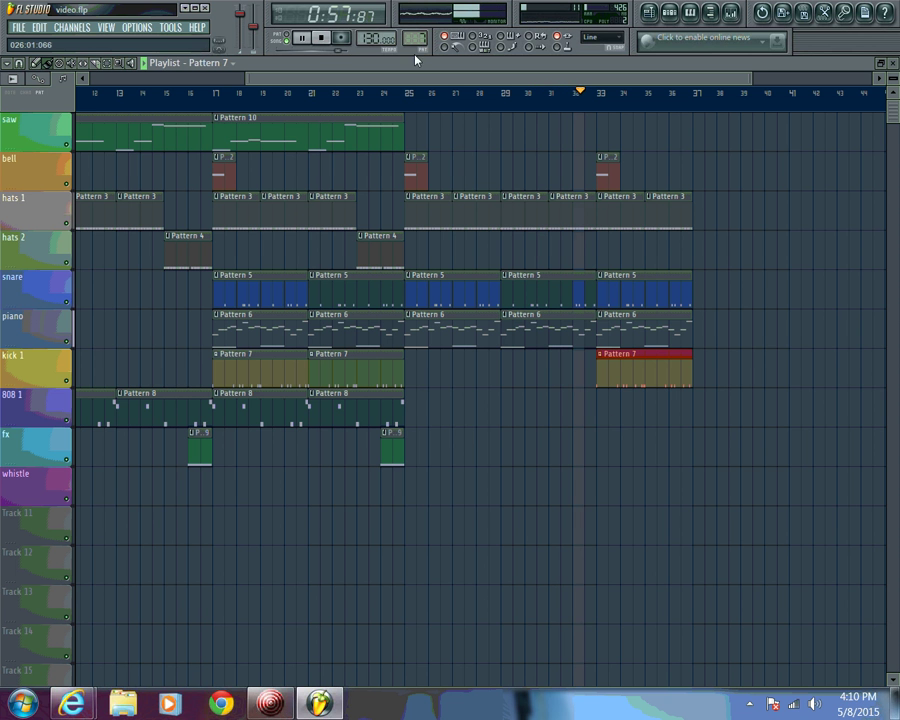
pyautogui.scroll(-1, 416, 38)
pyautogui.click(600, 413)
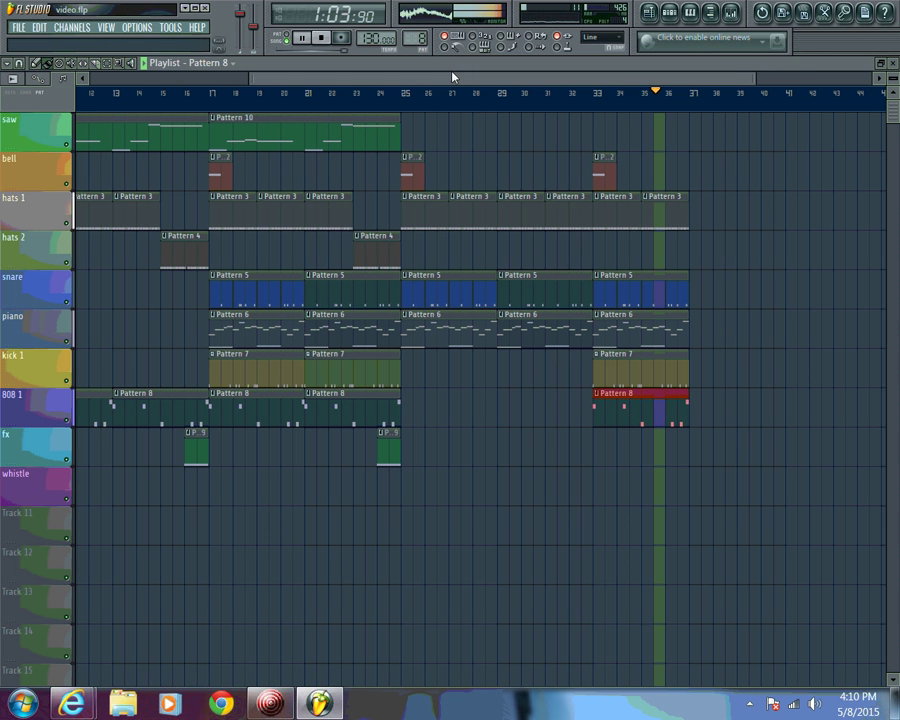
pyautogui.press('space')
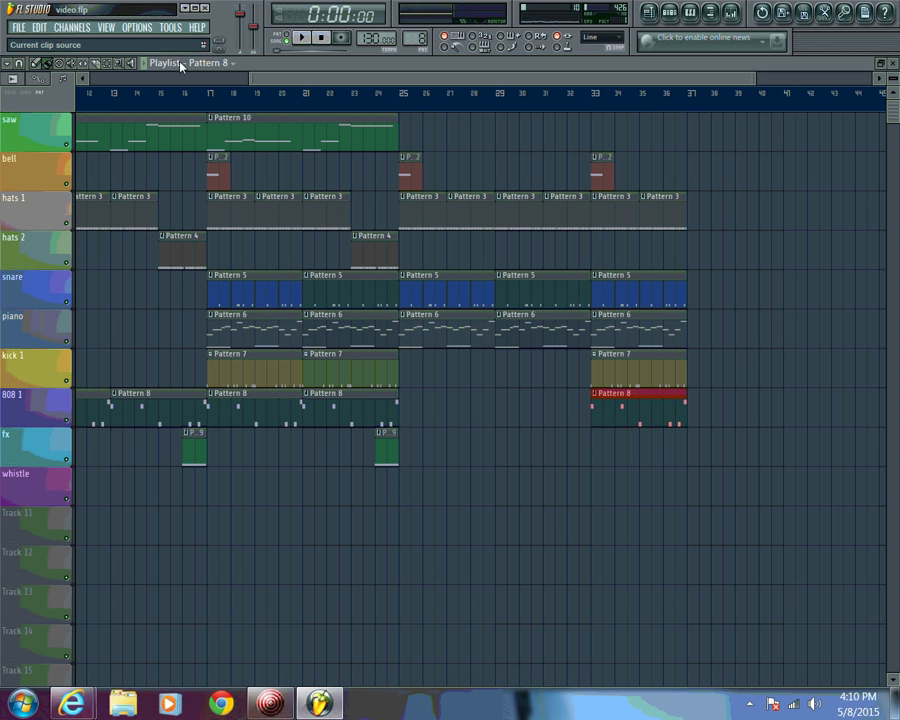
# Add a time marker named v1 at bar 25
pyautogui.rightClick(403, 111)
pyautogui.click(416, 119)
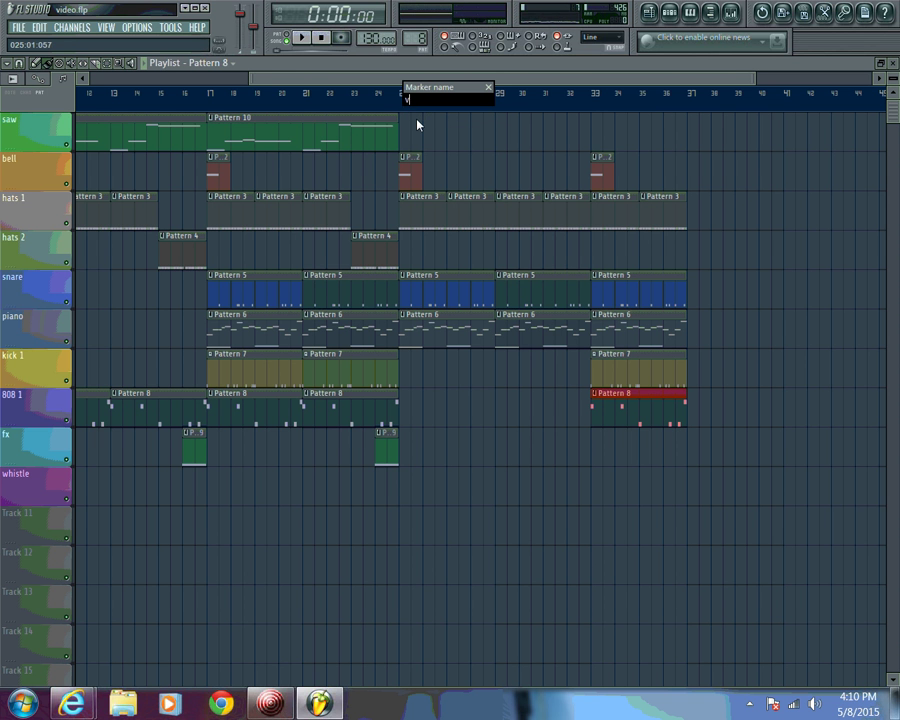
pyautogui.write('v1')
pyautogui.press('Return')
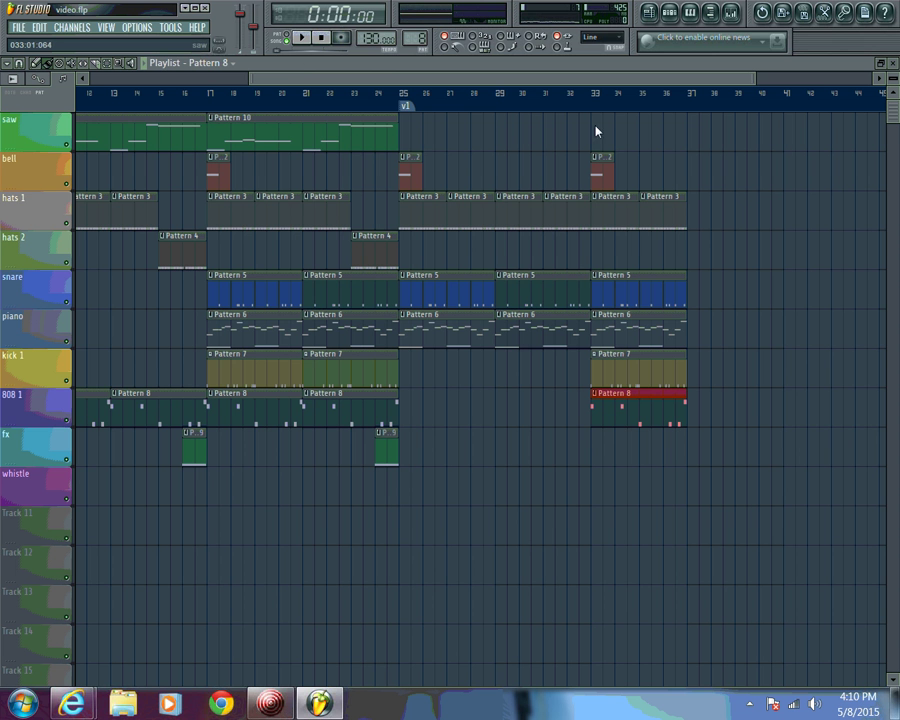
# Place Pattern 3 on the hats 1 track at bar 37
pyautogui.moveTo(367, 77); pyautogui.dragTo(487, 80)
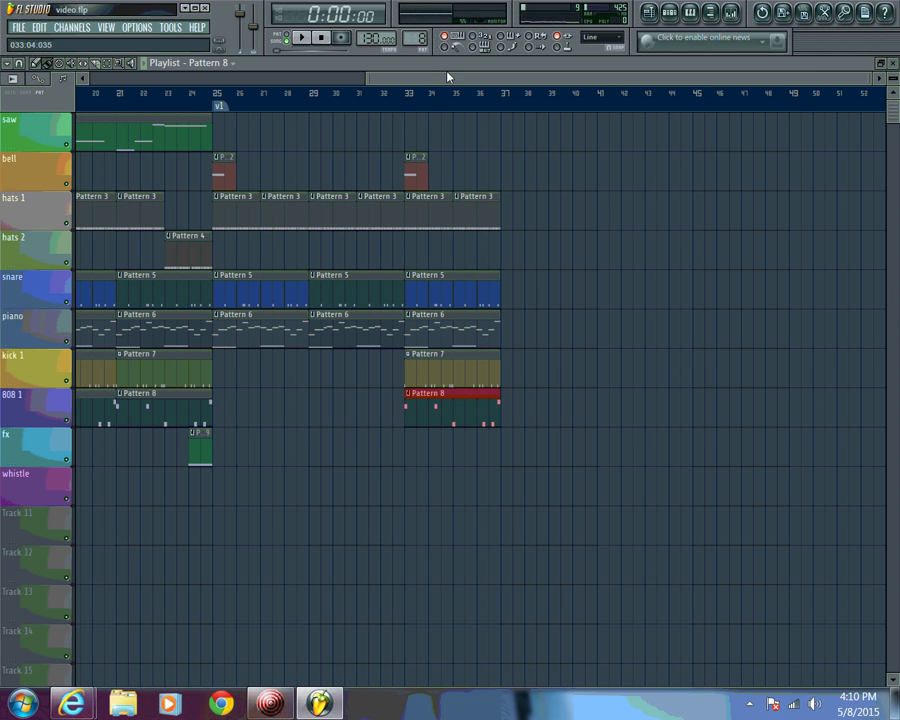
pyautogui.click(504, 206)
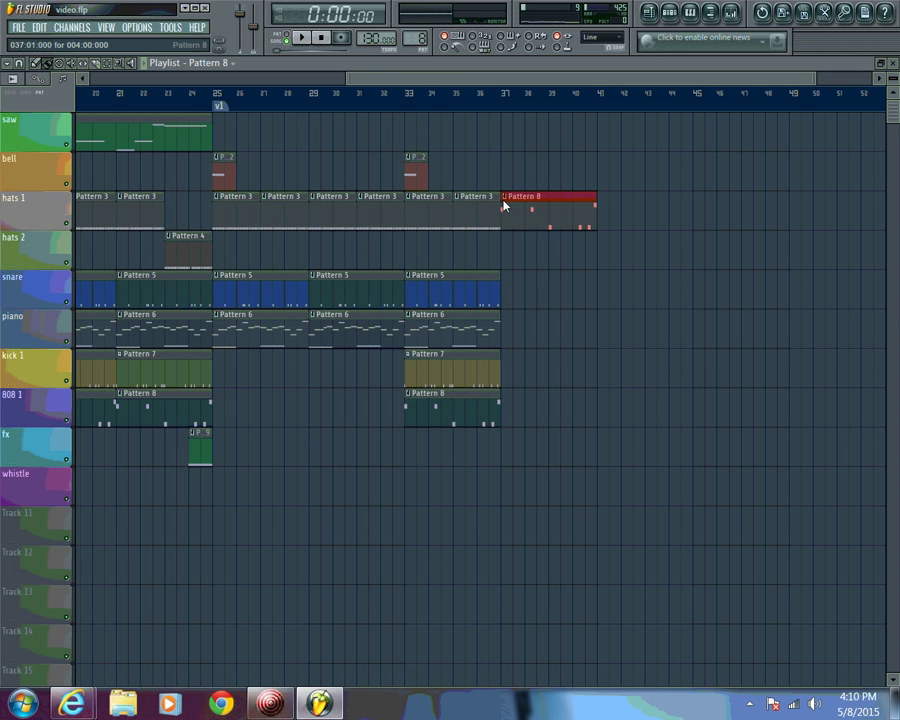
pyautogui.rightClick(518, 202)
pyautogui.moveTo(413, 40); pyautogui.dragTo(417, 62)
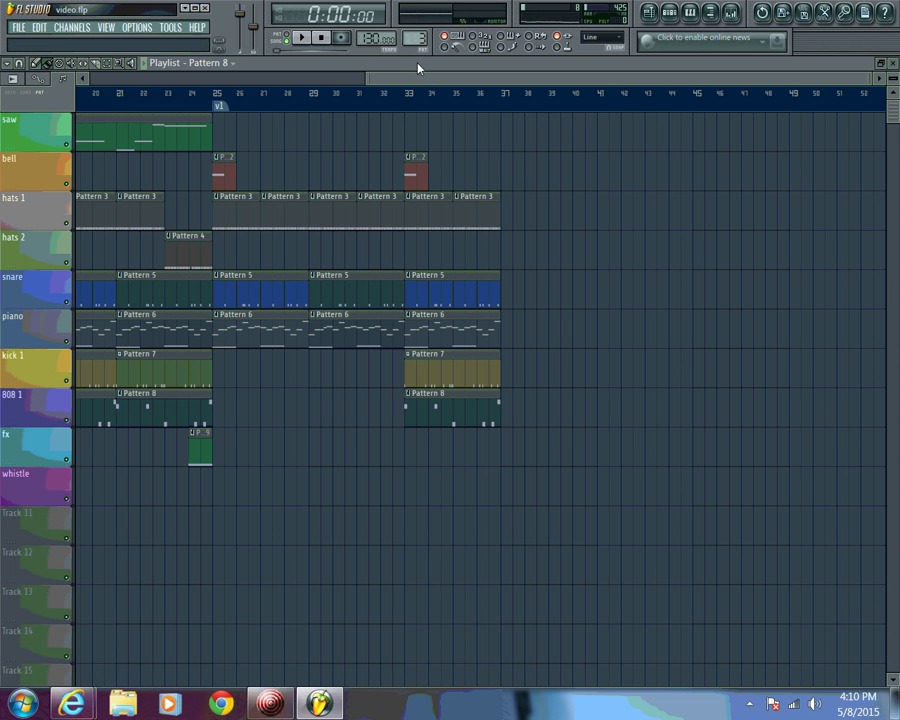
pyautogui.click(504, 197)
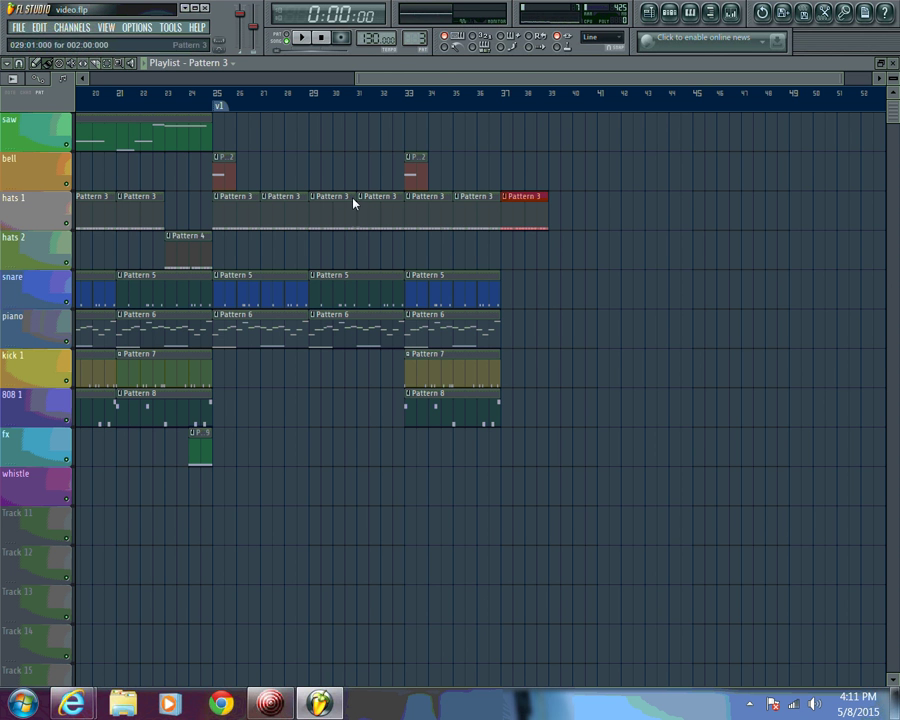
# Extend the piano track with Pattern 6 at bars 37, 41 and 45
pyautogui.scroll(3, 418, 40)
pyautogui.click(502, 326)
pyautogui.click(503, 325)
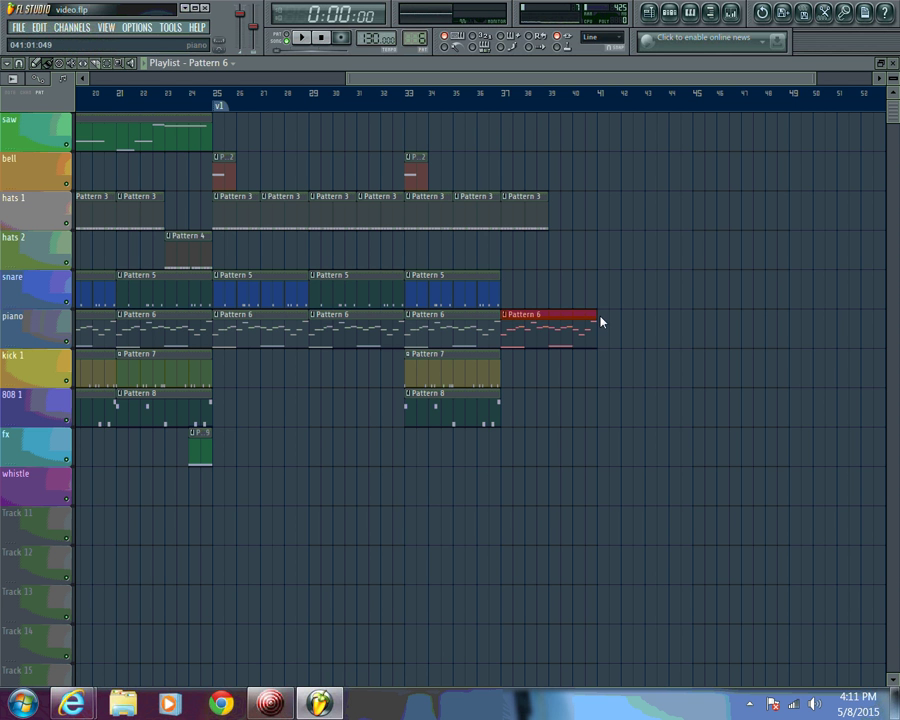
pyautogui.moveTo(601, 321); pyautogui.dragTo(725, 315)
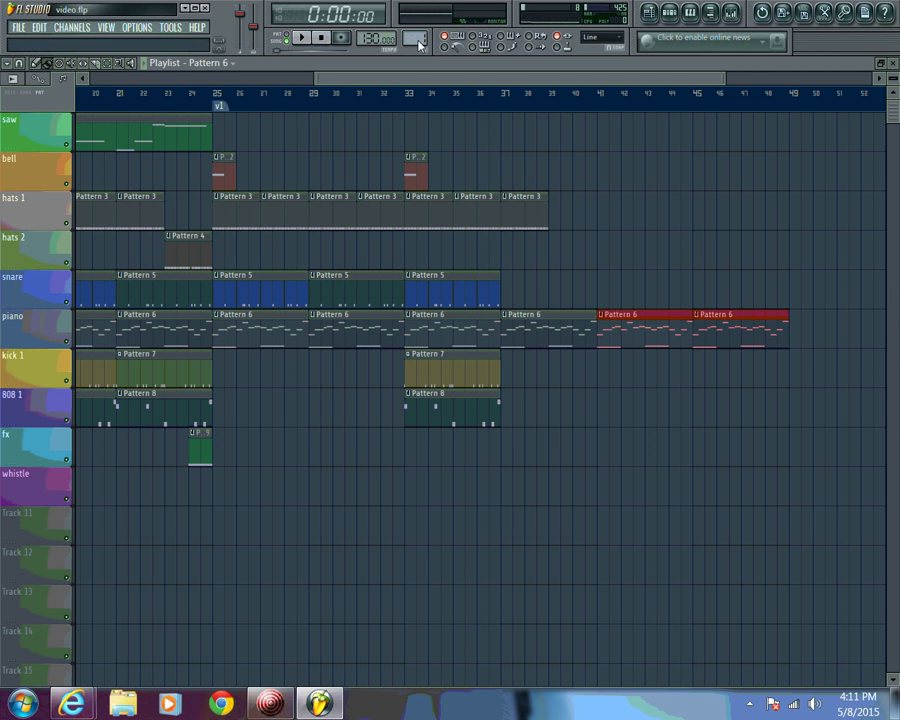
# Place Pattern 7 on the kick 1 track and Pattern 8 on the 808 1 track, each at bars 37, 41 and 45
pyautogui.moveTo(414, 42); pyautogui.dragTo(653, 374)
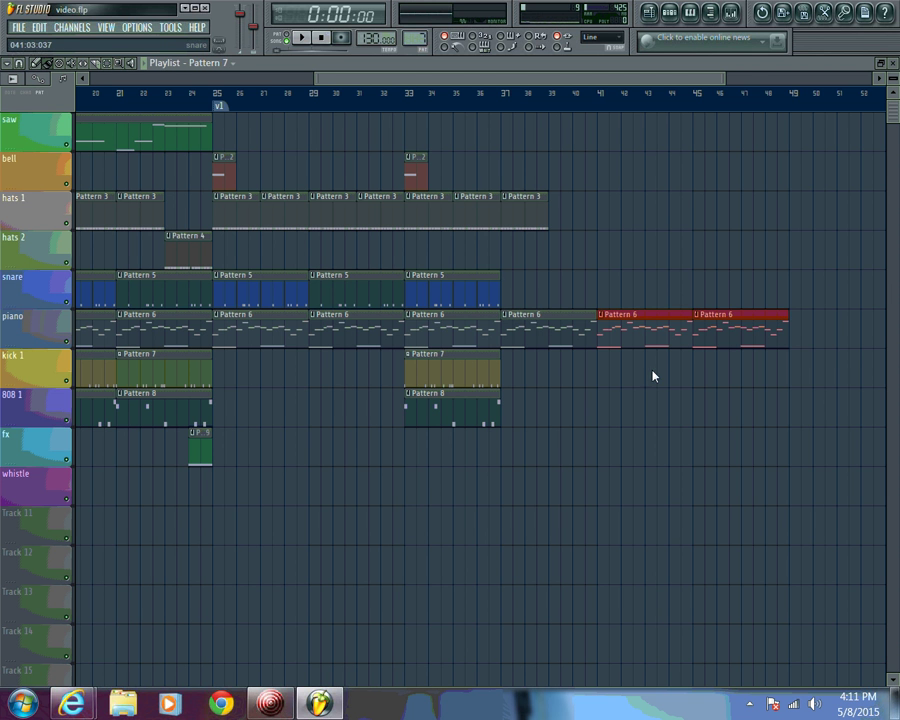
pyautogui.moveTo(505, 361); pyautogui.dragTo(703, 356)
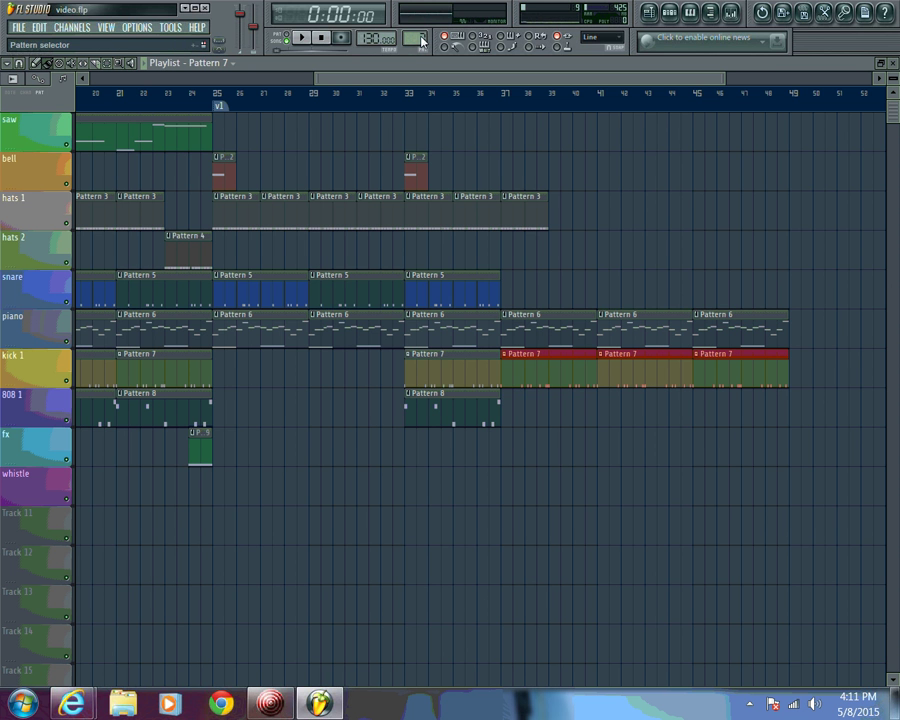
pyautogui.moveTo(421, 40); pyautogui.dragTo(421, 30)
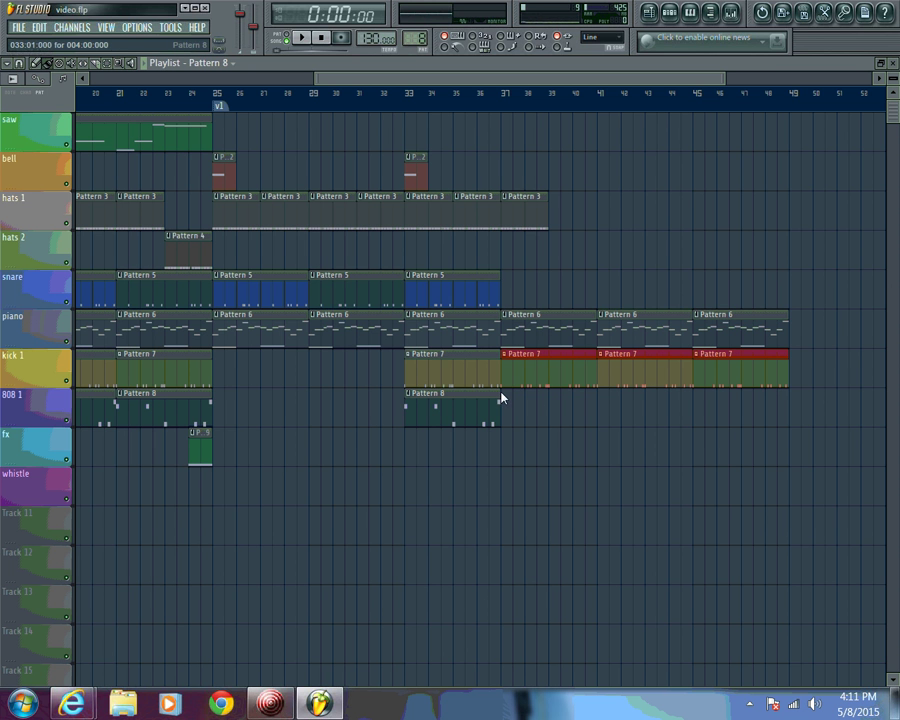
pyautogui.click(503, 397)
pyautogui.moveTo(503, 397); pyautogui.dragTo(729, 405)
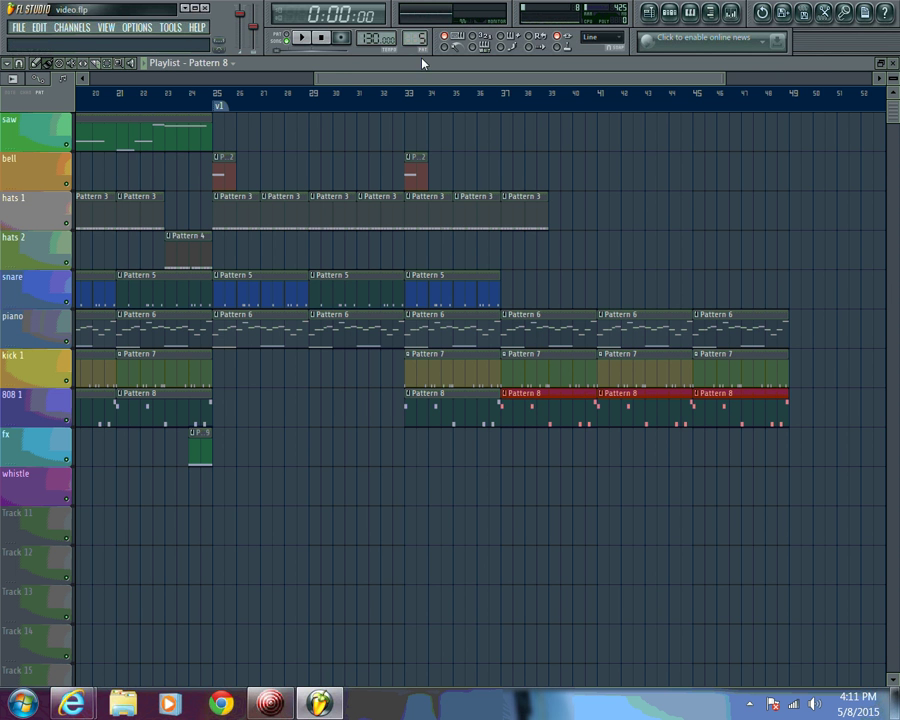
# Place Pattern 5 on the snare track at bars 37, 41 and 45
pyautogui.moveTo(415, 38); pyautogui.dragTo(415, 50)
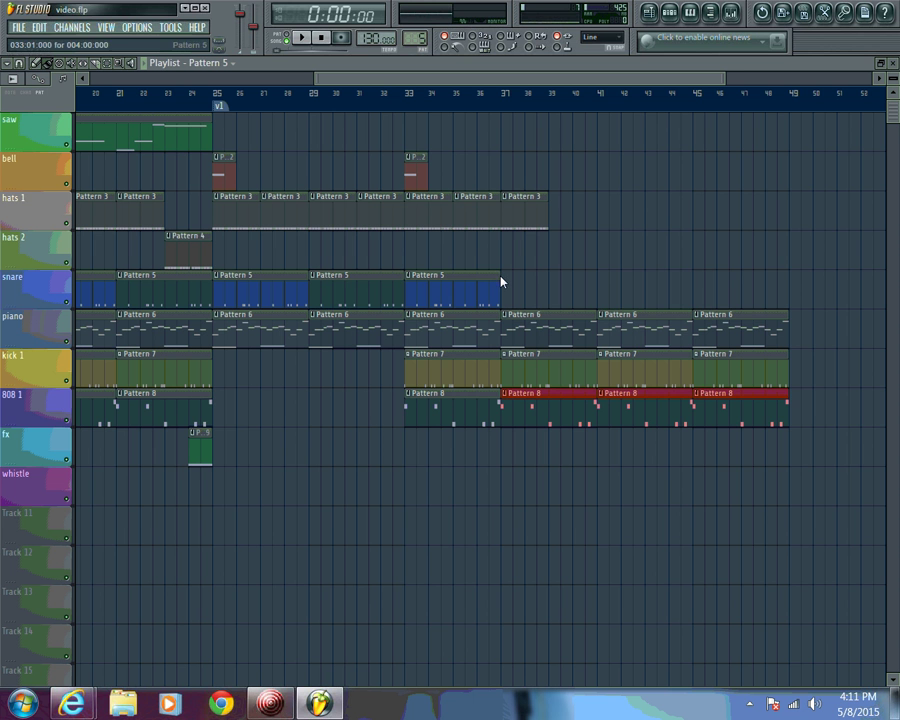
pyautogui.moveTo(503, 283); pyautogui.dragTo(699, 285)
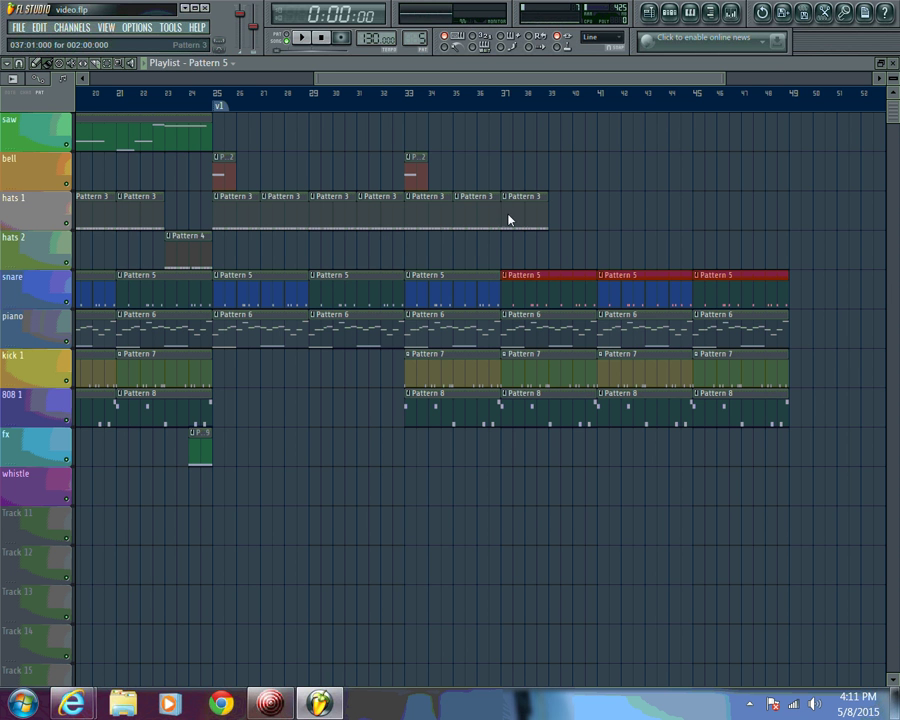
# Delete the hats 1 clip at bar 31 and place Pattern 4 on the hats 2 track at bars 31, 39 and 47
pyautogui.rightClick(372, 215)
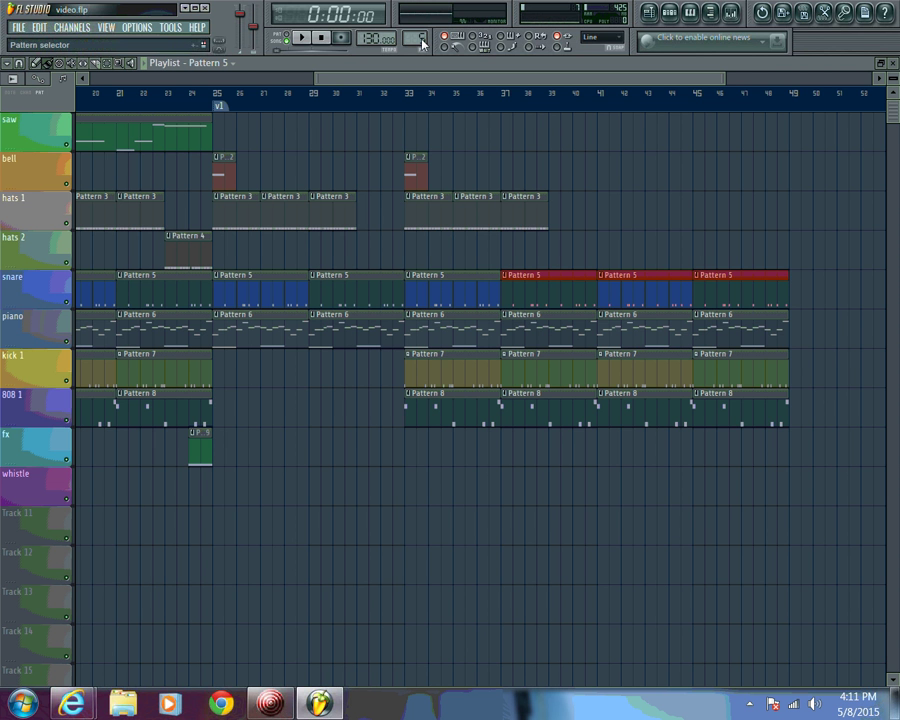
pyautogui.scroll(-1, 422, 42)
pyautogui.click(362, 244)
pyautogui.click(549, 249)
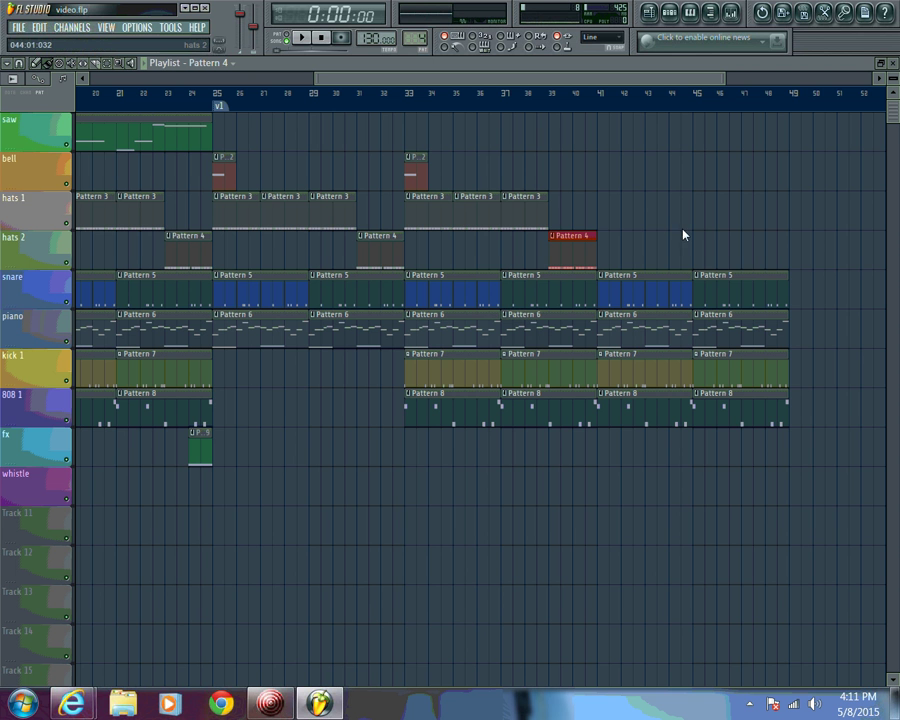
pyautogui.click(742, 246)
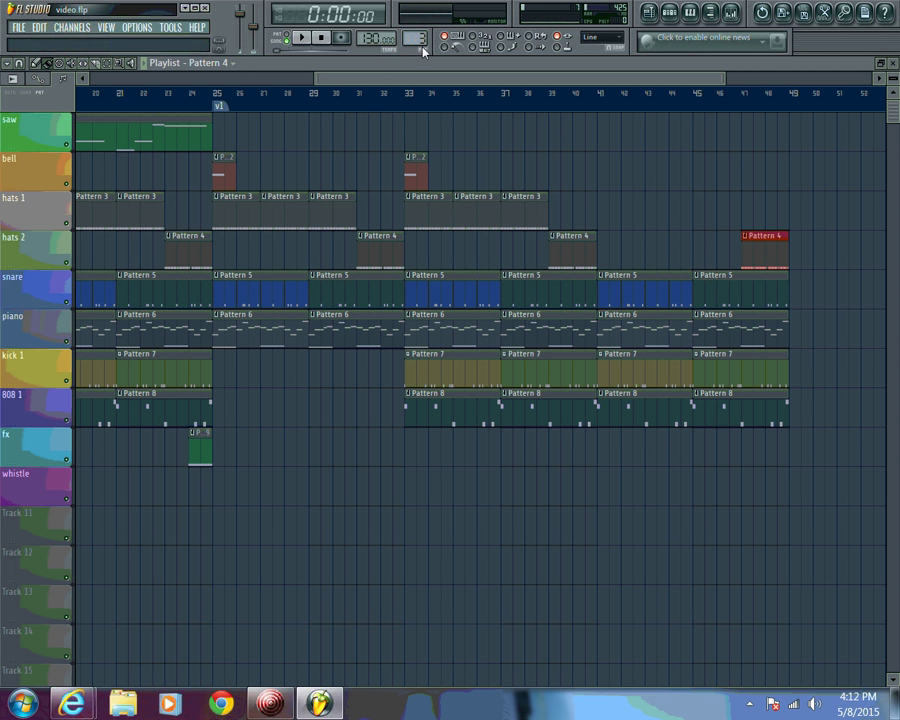
# Place Pattern 3 on the hats 1 track at bars 41, 43 and 45, and Pattern 2 on the bell track at bar 41
pyautogui.scroll(-1, 422, 45)
pyautogui.moveTo(608, 200); pyautogui.dragTo(712, 210)
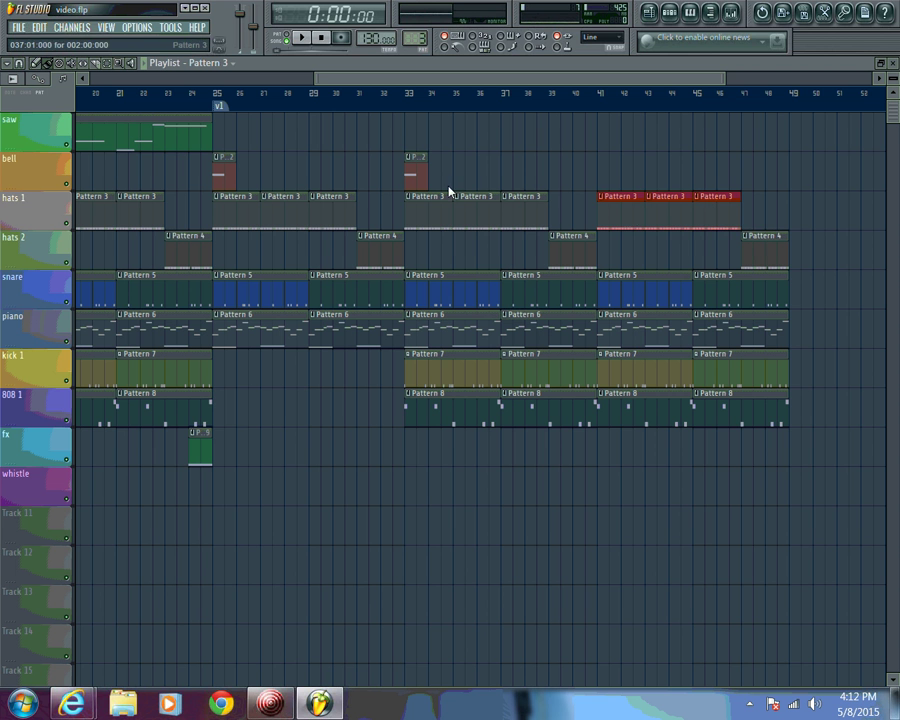
pyautogui.scroll(-1, 412, 40)
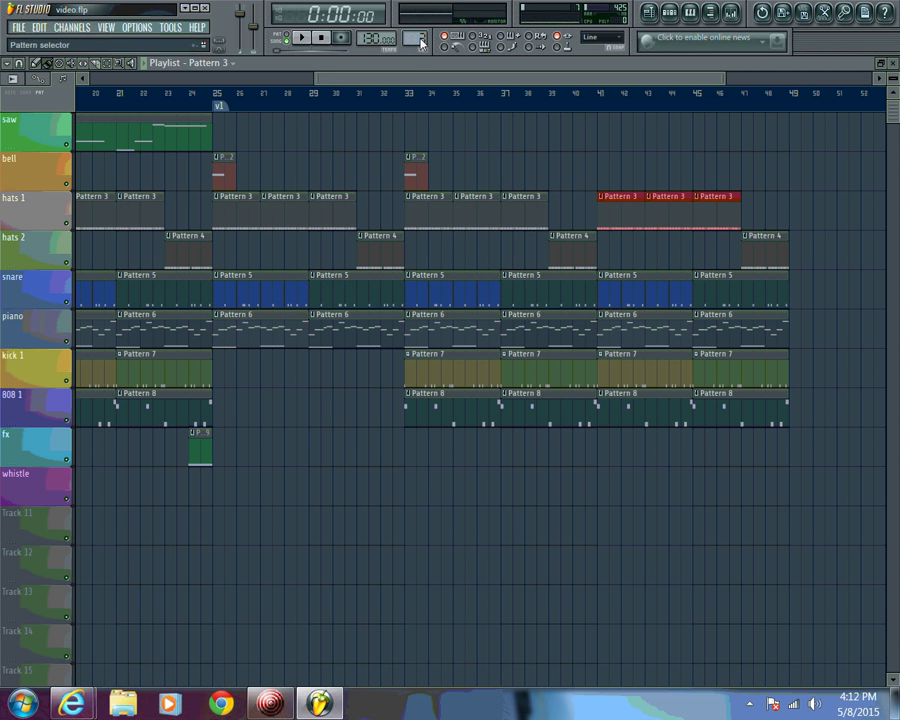
pyautogui.click(600, 168)
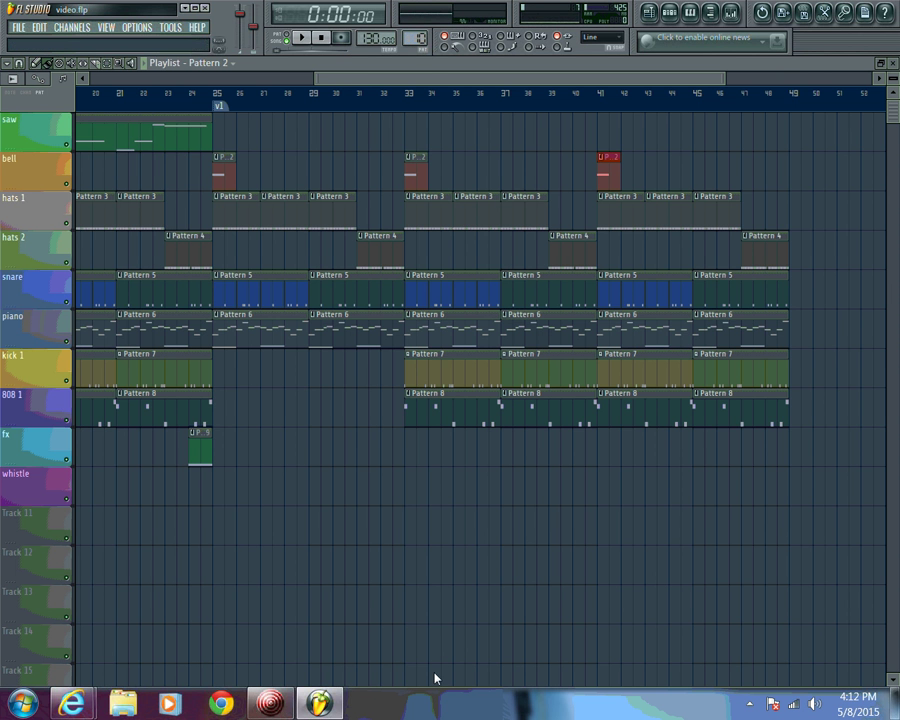
# Place Pattern 9 on the fx track at bar 48
pyautogui.scroll(7, 415, 38)
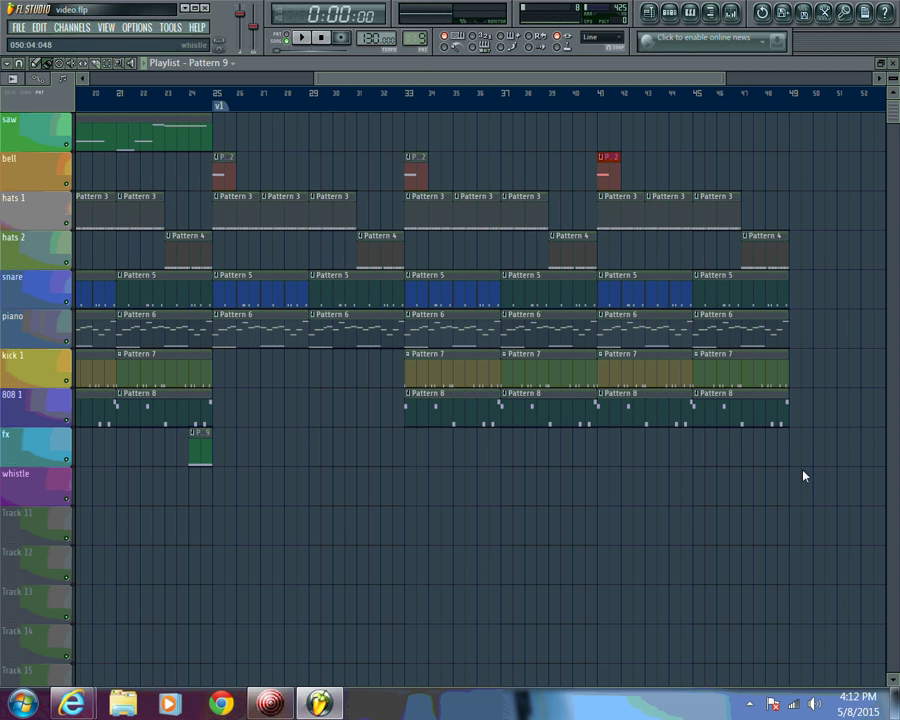
pyautogui.click(762, 440)
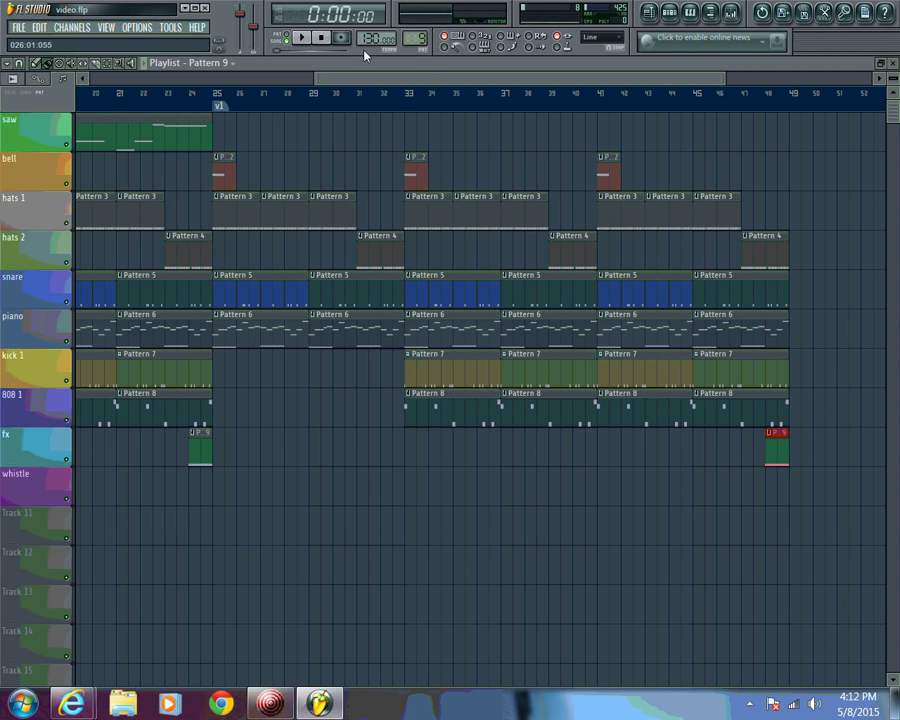
# Copy all the chorus clips from bars 9 to 24 so that the duplicate starts at bar 49
pyautogui.click(430, 95)
pyautogui.moveTo(456, 77); pyautogui.dragTo(234, 94)
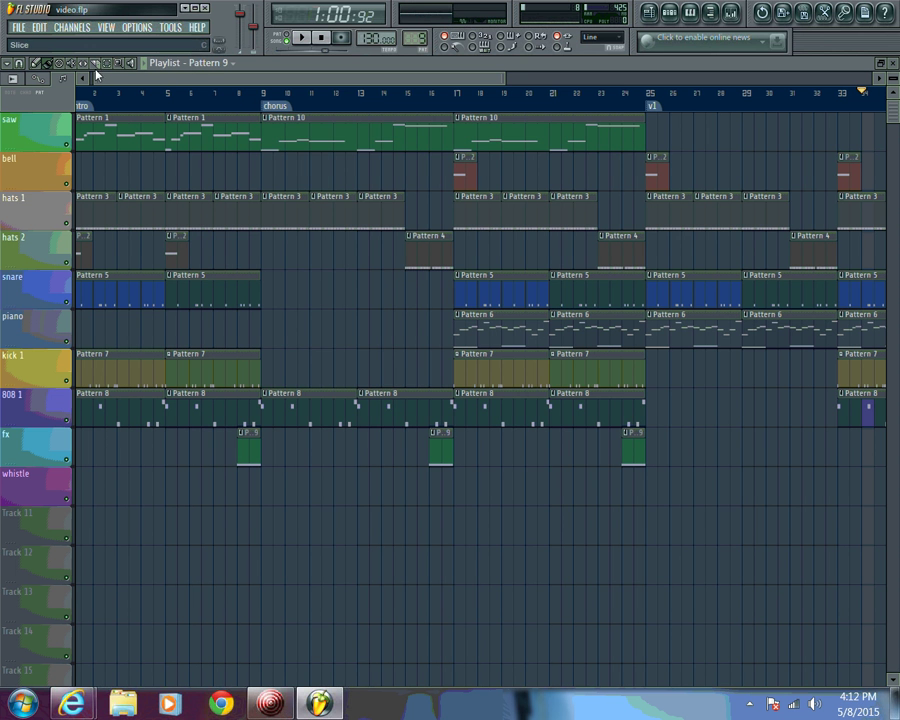
pyautogui.moveTo(270, 120); pyautogui.dragTo(465, 463)
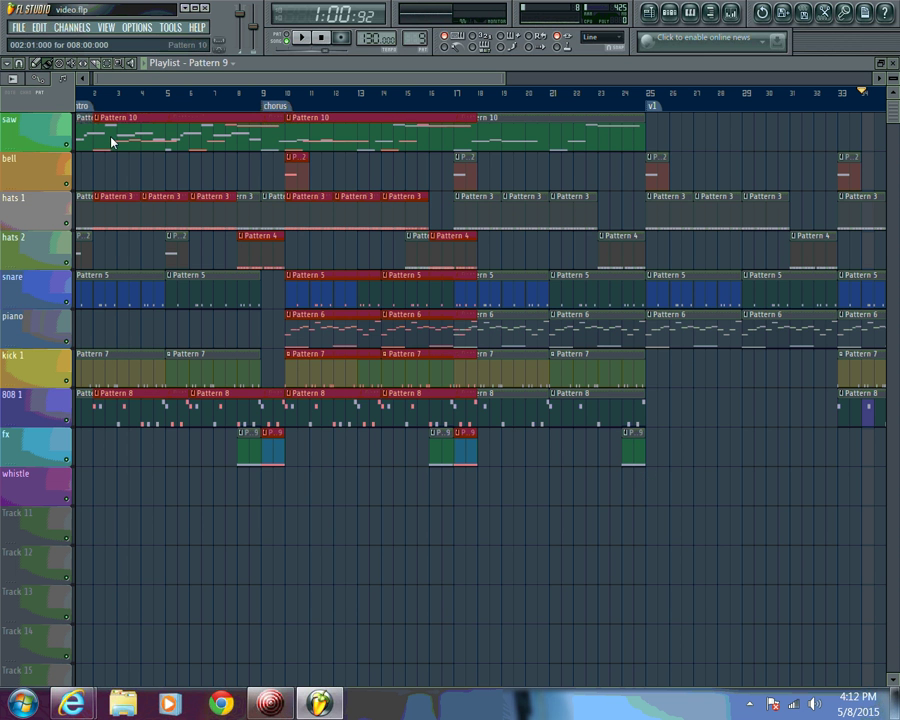
pyautogui.moveTo(111, 141); pyautogui.dragTo(735, 103)
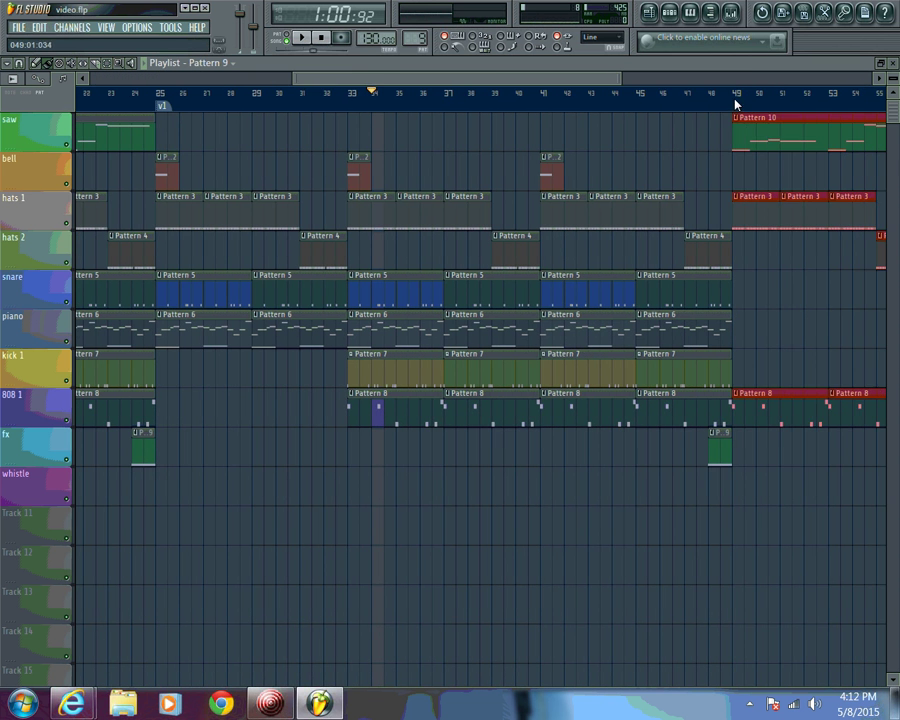
# Add a time marker named chorus at bar 49
pyautogui.rightClick(735, 106)
pyautogui.click(740, 118)
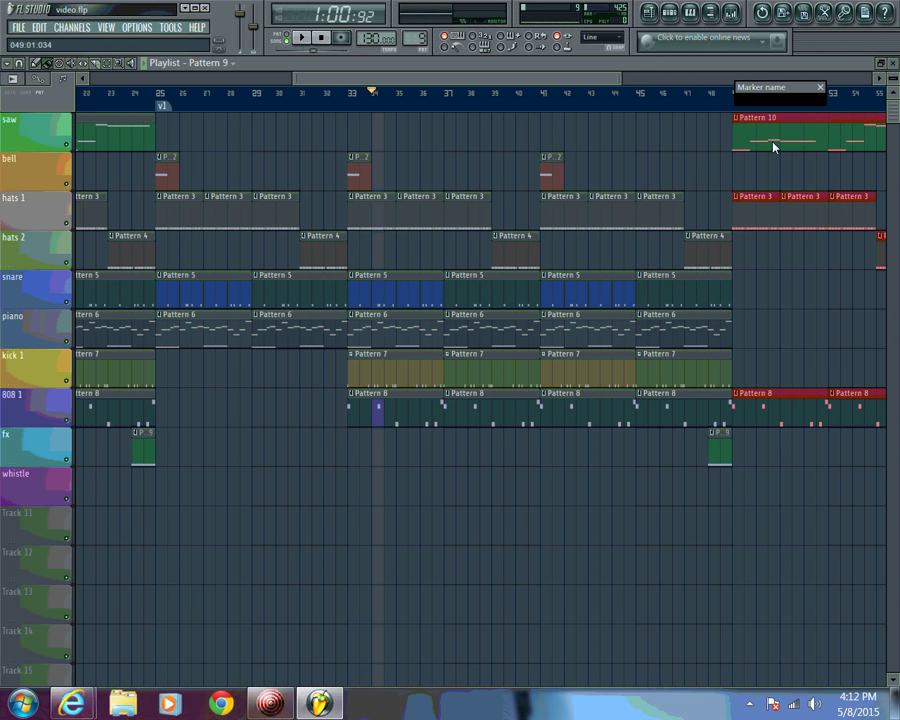
pyautogui.write('chorus')
pyautogui.press('Return')
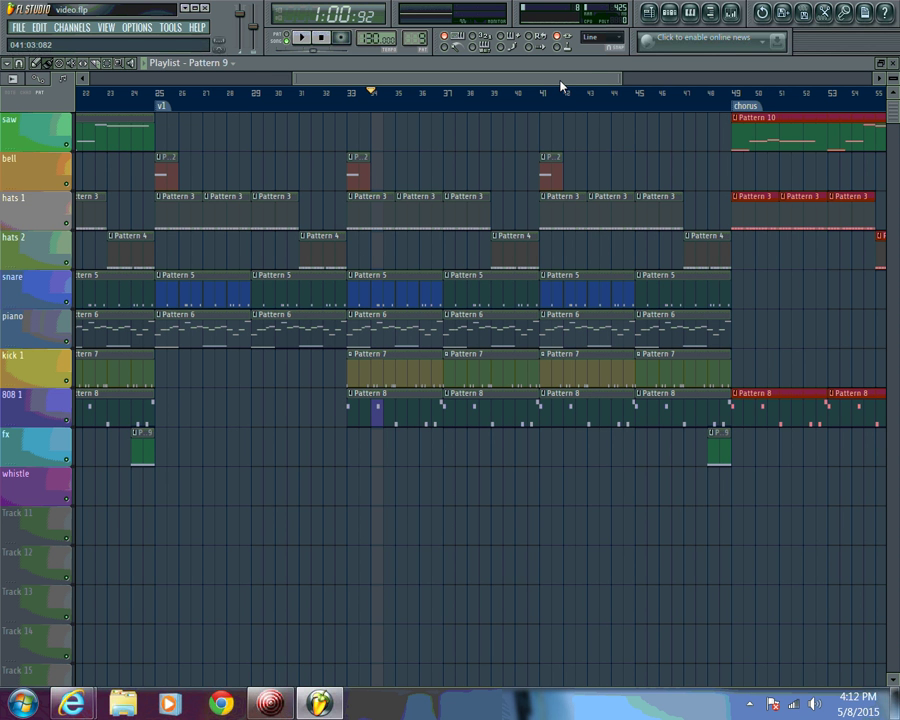
# Place Pattern 5 on the snare track and Pattern 6 on the piano track, each at bars 49 and 53
pyautogui.moveTo(589, 84); pyautogui.dragTo(686, 84)
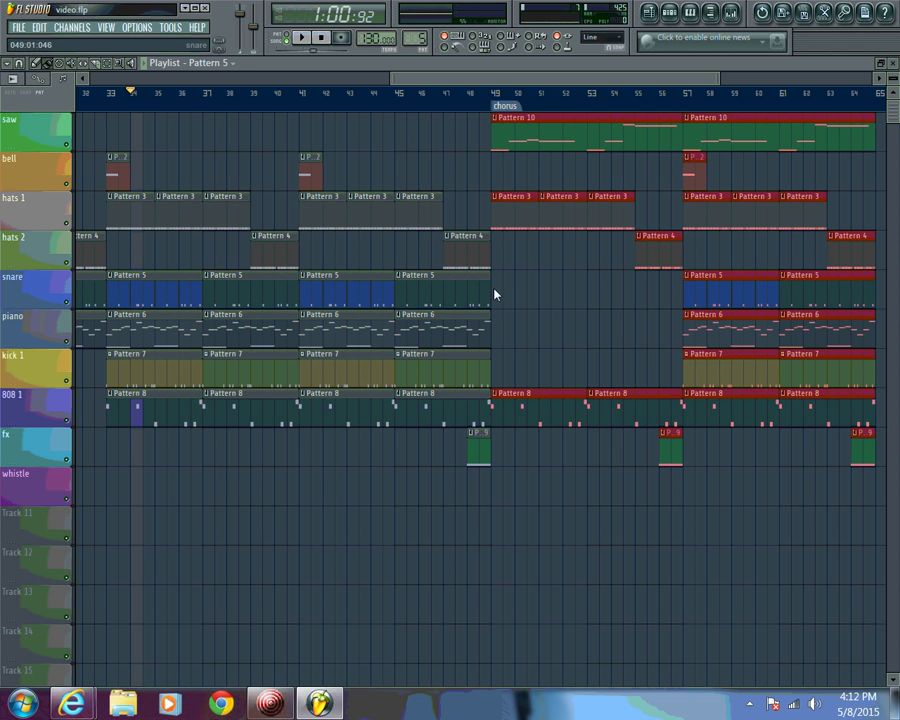
pyautogui.moveTo(496, 277); pyautogui.dragTo(673, 280)
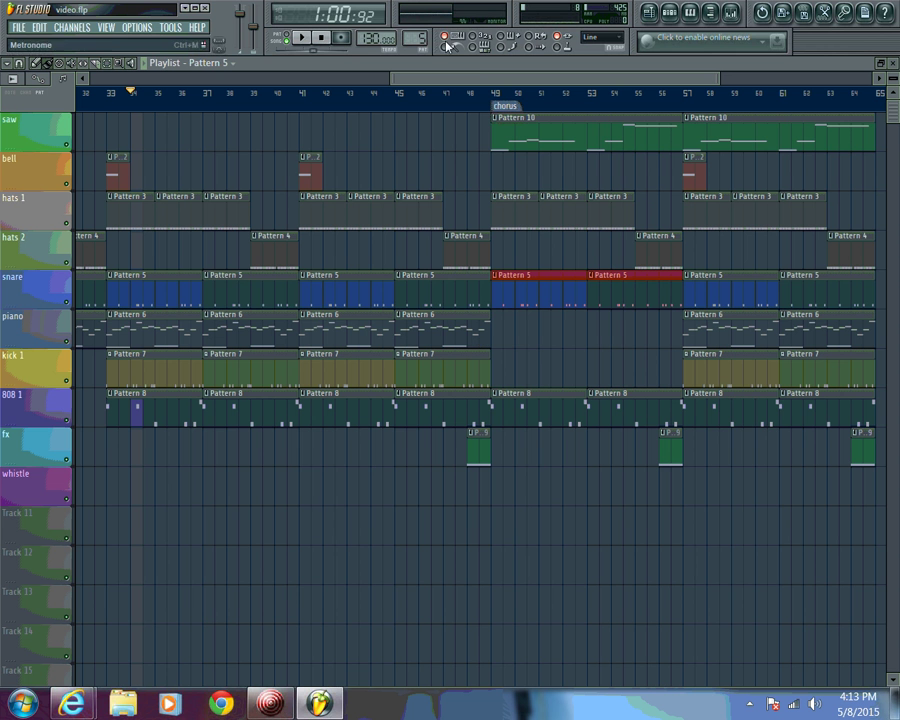
pyautogui.scroll(1, 424, 36)
pyautogui.moveTo(491, 317); pyautogui.dragTo(672, 316)
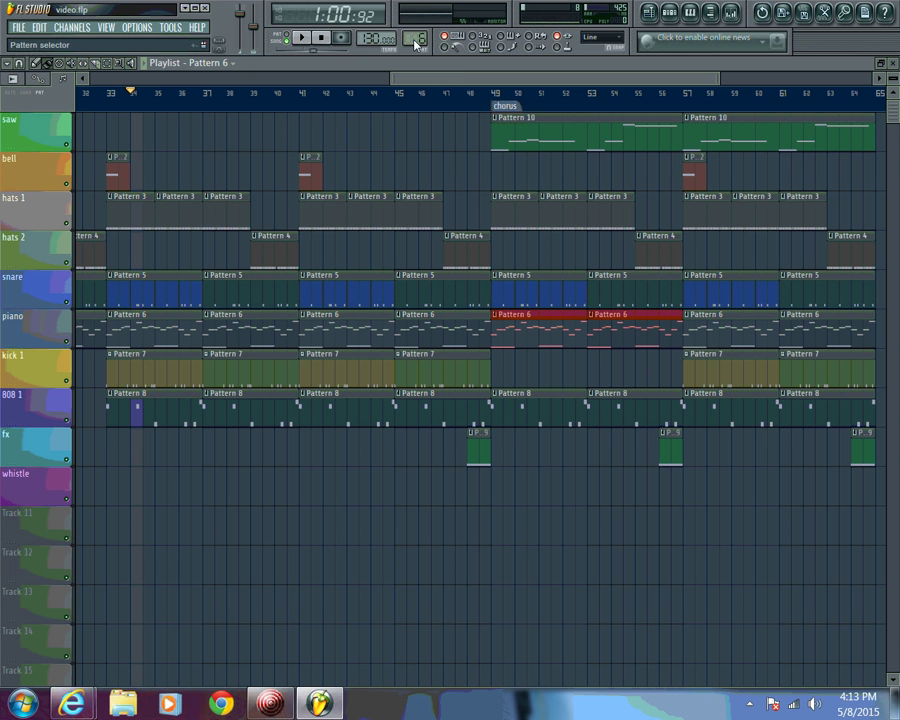
# Place Pattern 7 on the kick 1 track at bars 49 and 53
pyautogui.scroll(2, 416, 44)
pyautogui.scroll(1, 416, 42)
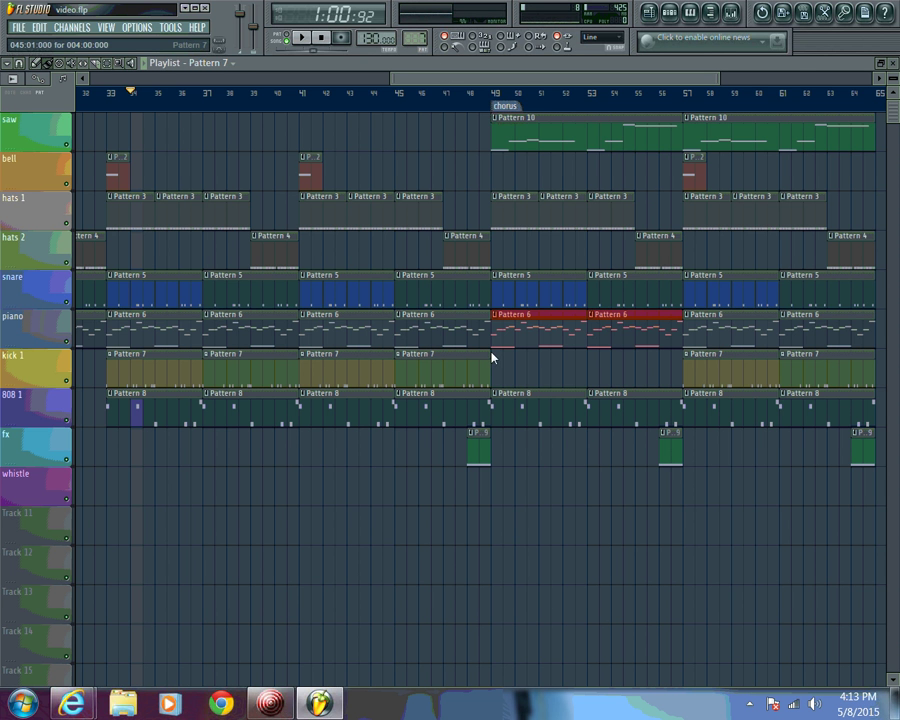
pyautogui.moveTo(493, 356); pyautogui.dragTo(703, 352)
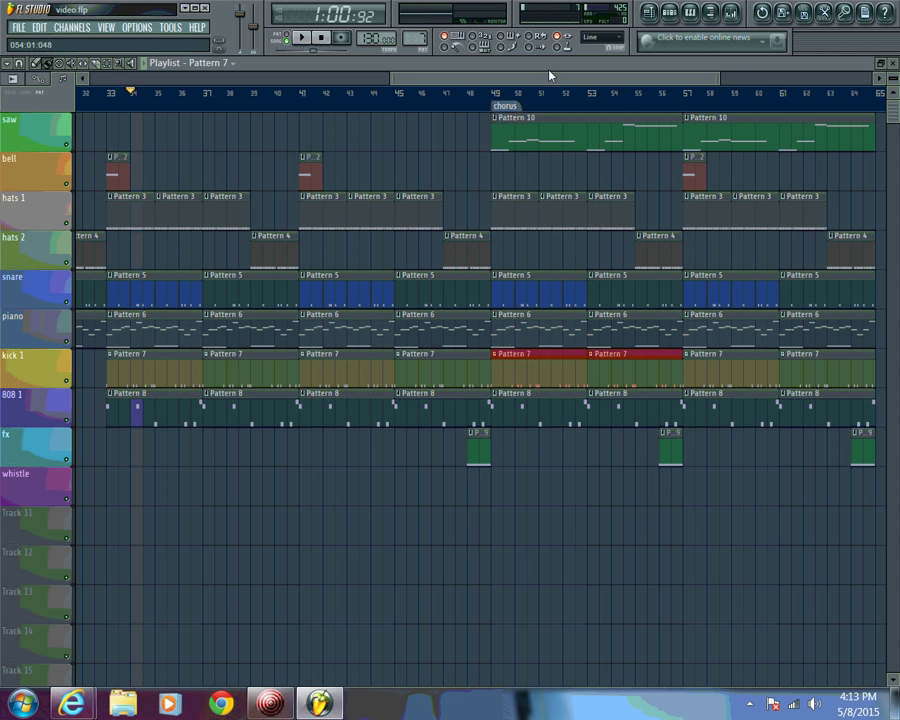
# Fit the whole arrangement in view and play the song from the beginning
pyautogui.moveTo(385, 78); pyautogui.dragTo(207, 77)
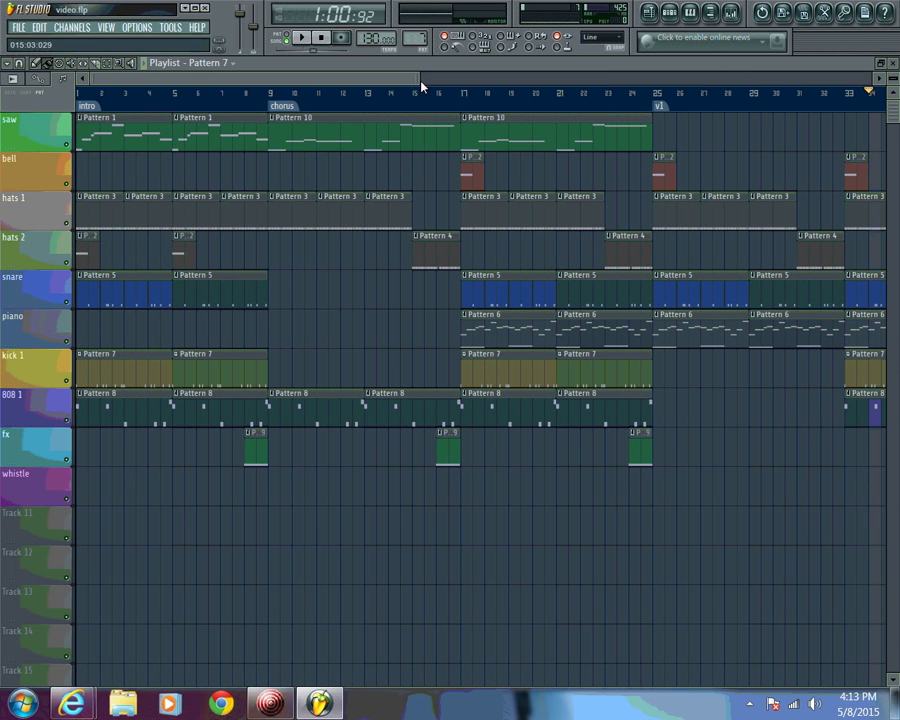
pyautogui.scroll(-4, 421, 87)
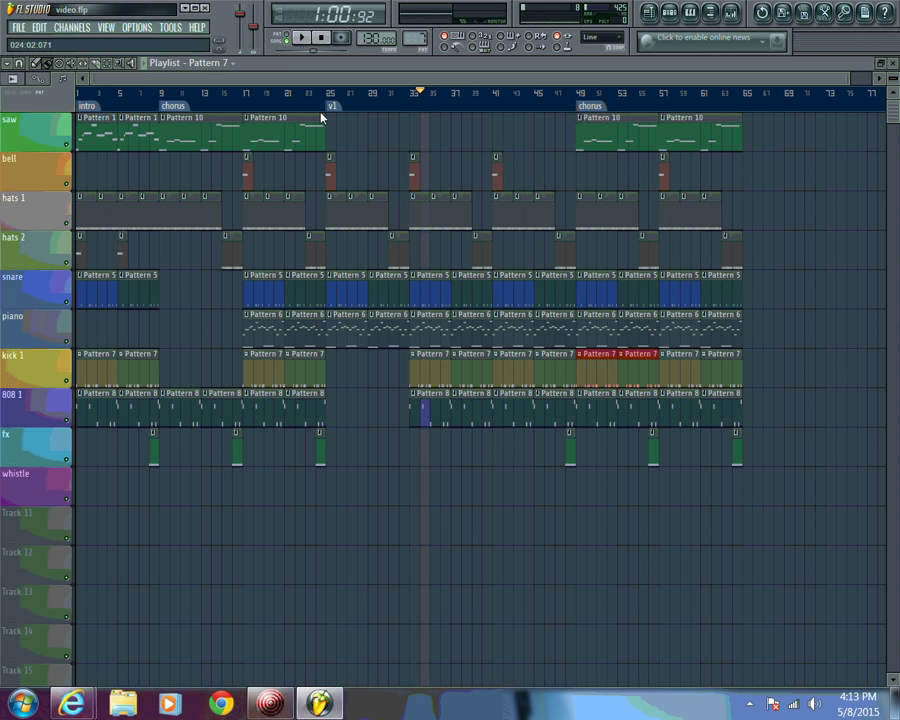
pyautogui.click(301, 37)
pyautogui.click(322, 38)
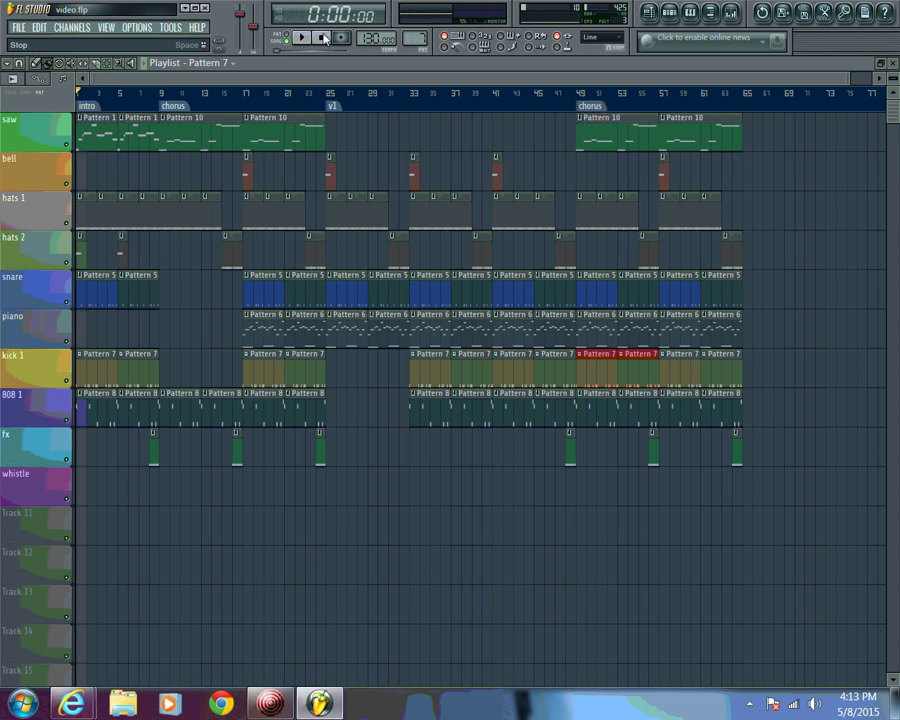
pyautogui.click(305, 37)
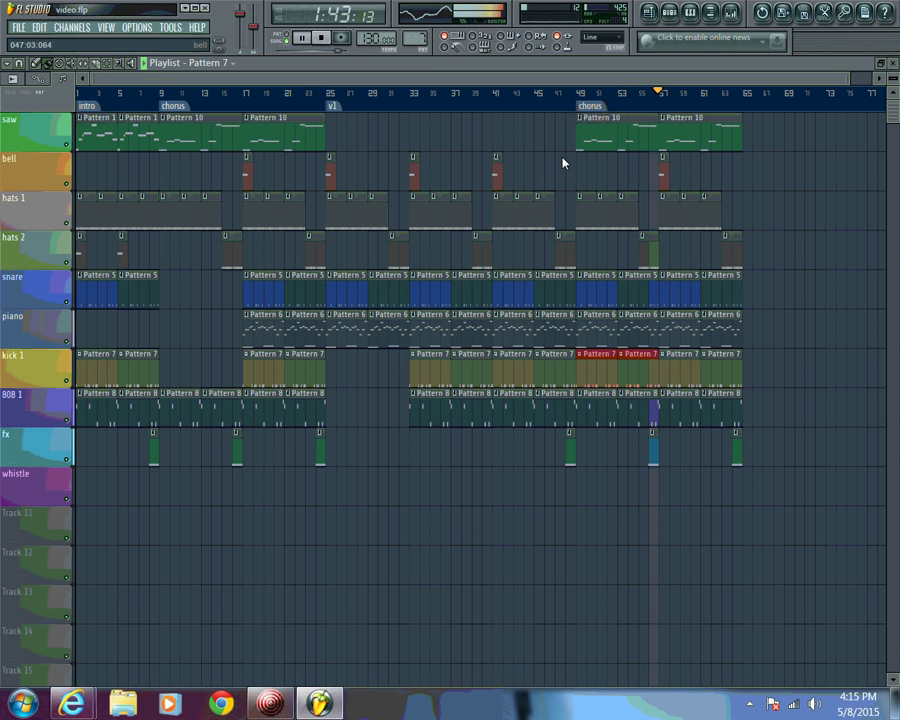
# Place Pattern 2 on the bell track at bar 49 and stop the song playback
pyautogui.scroll(-5, 420, 40)
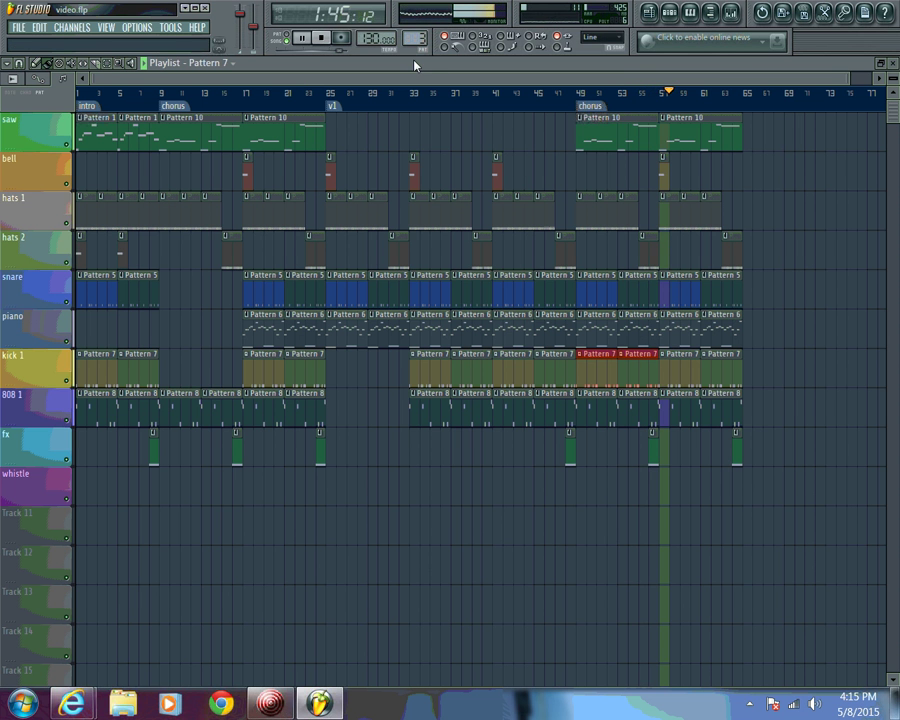
pyautogui.click(578, 164)
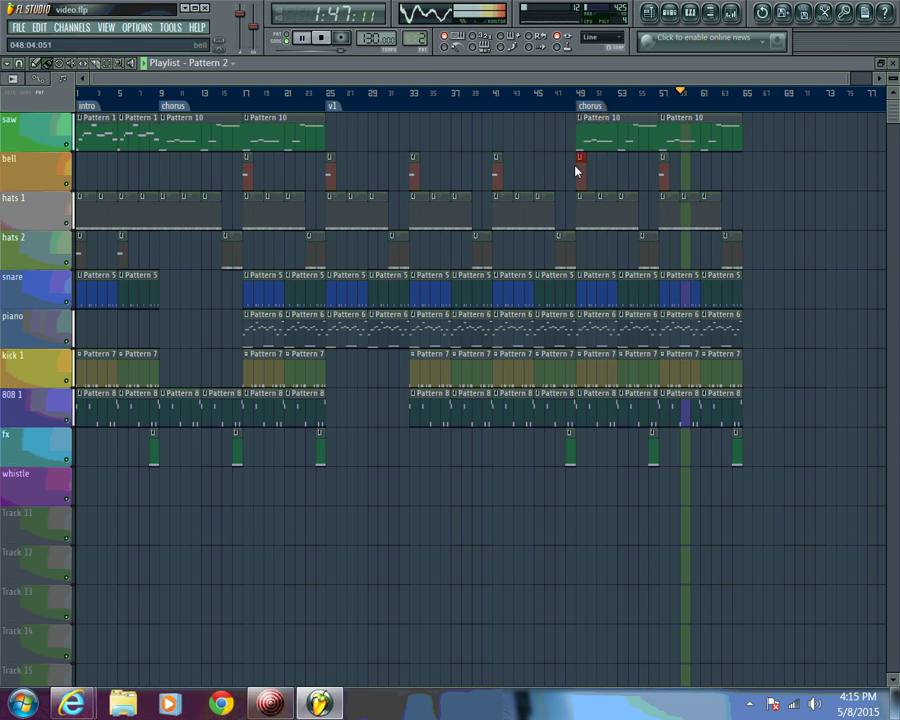
pyautogui.click(322, 38)
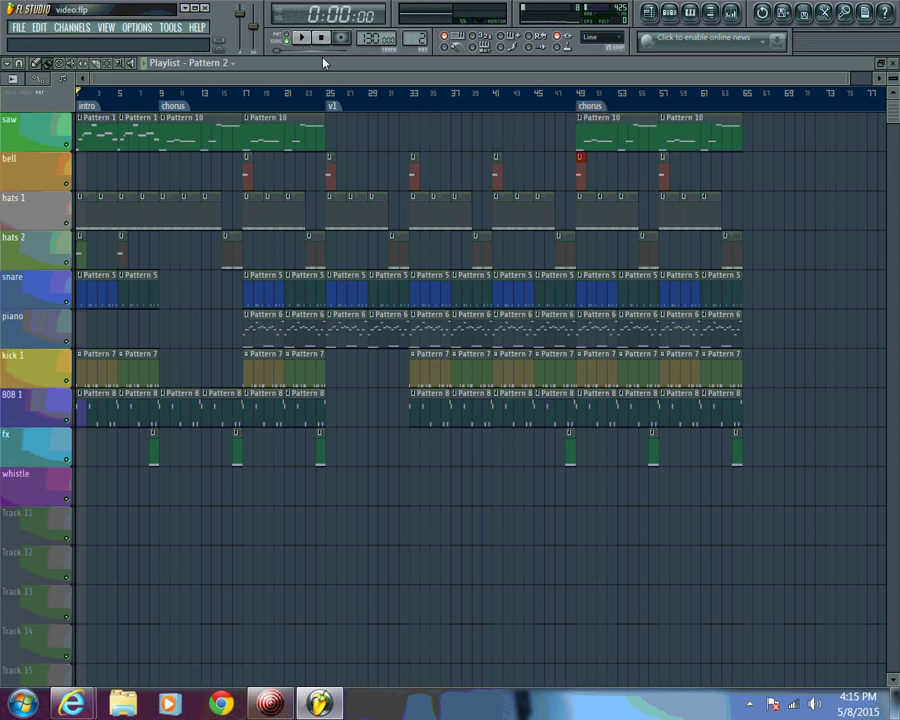
pyautogui.click(279, 706)
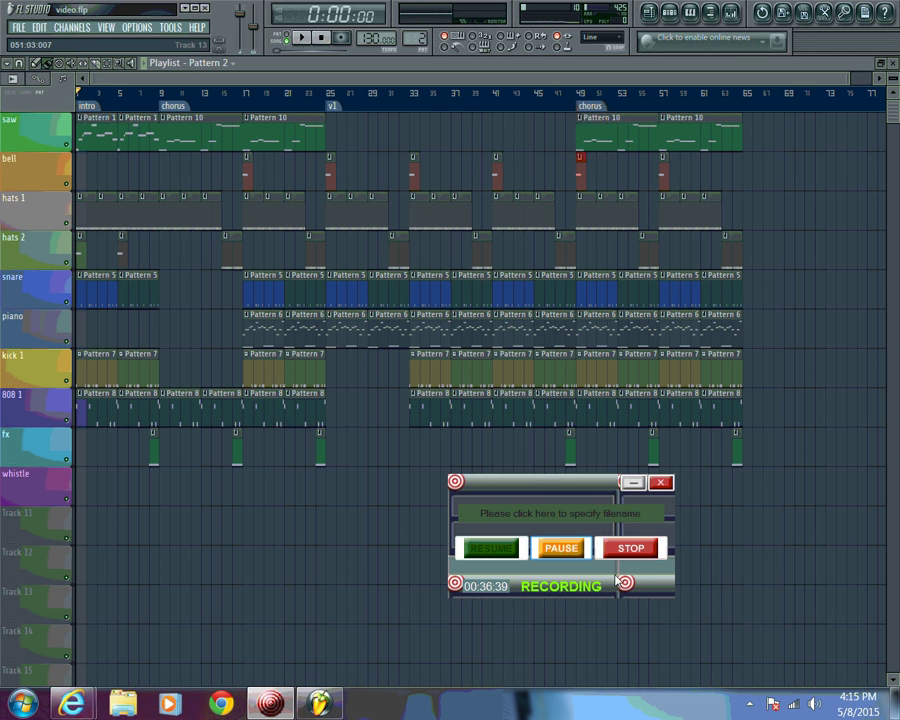